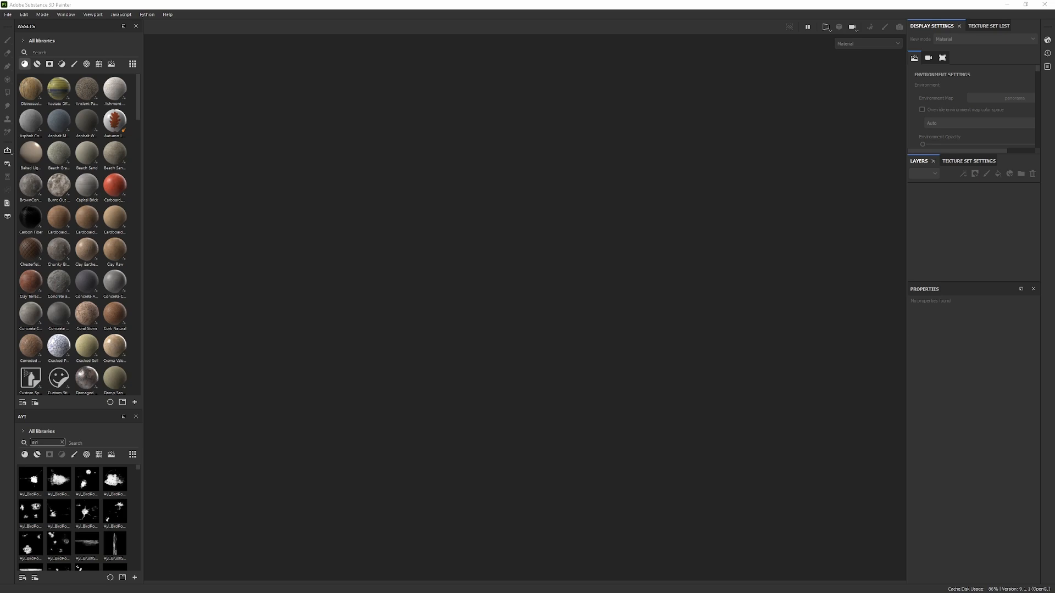
Switch to the browser and examine the Old Bee Smoker asset's download settings for model format, LODs, extras and texture maps.
{"action": "left_click_drag", "start_coordinate": [1054, 189], "coordinate": [545, 150]}
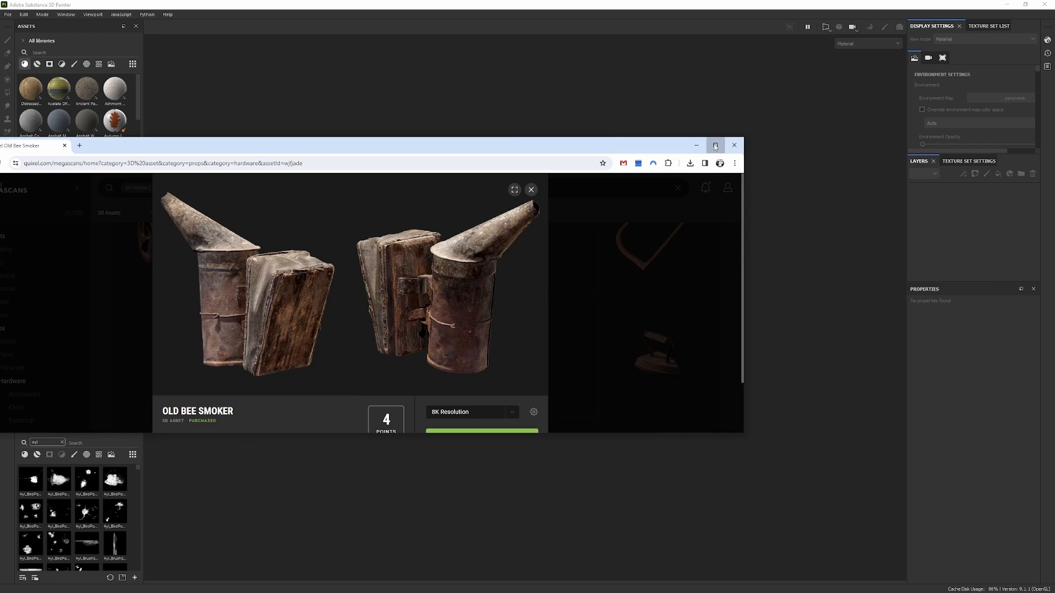
{"action": "left_click", "coordinate": [715, 146]}
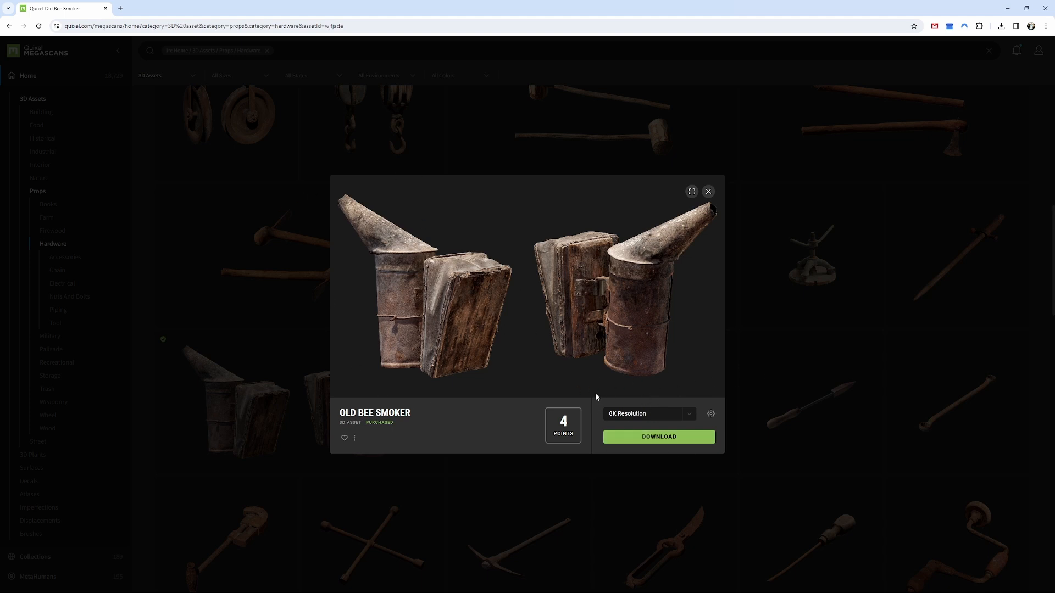
{"action": "left_click", "coordinate": [710, 415]}
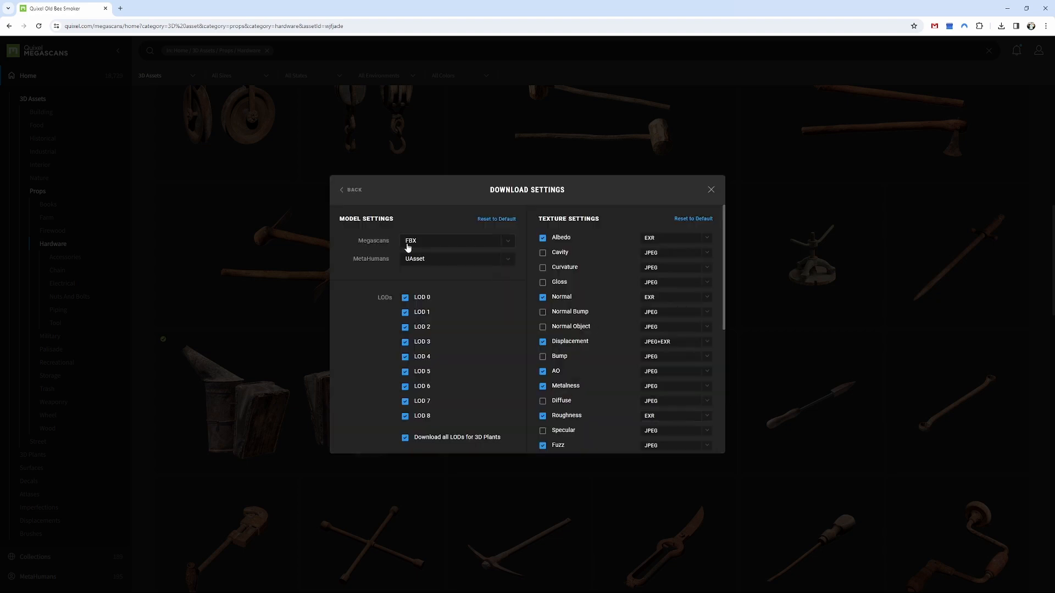
{"action": "scroll", "coordinate": [423, 256], "scroll_direction": "down", "scroll_amount": 3}
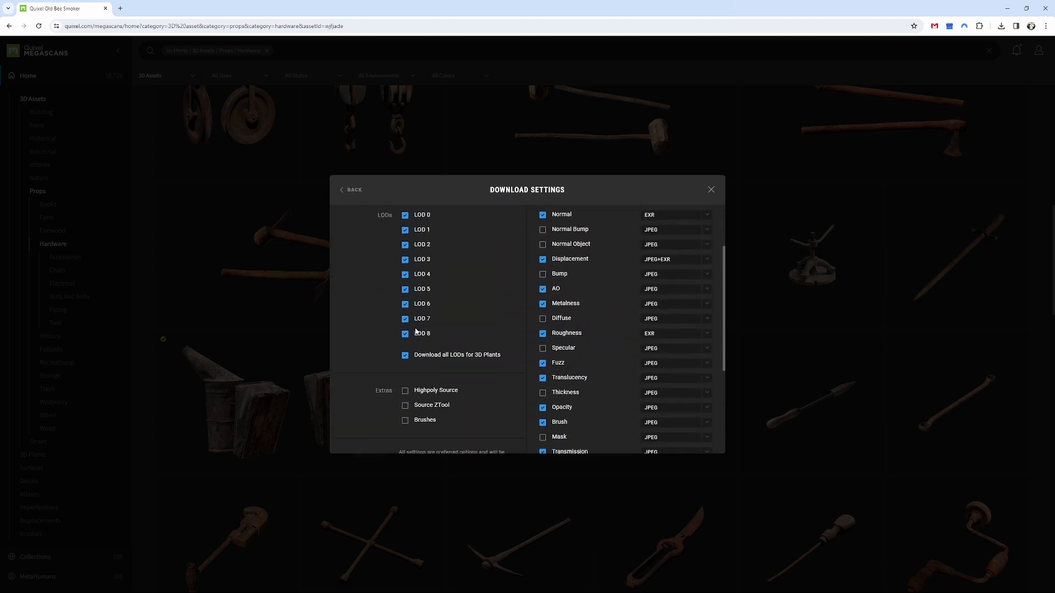
{"action": "scroll", "coordinate": [439, 374], "scroll_direction": "down", "scroll_amount": 4}
{"action": "scroll", "coordinate": [431, 372], "scroll_direction": "up", "scroll_amount": 7}
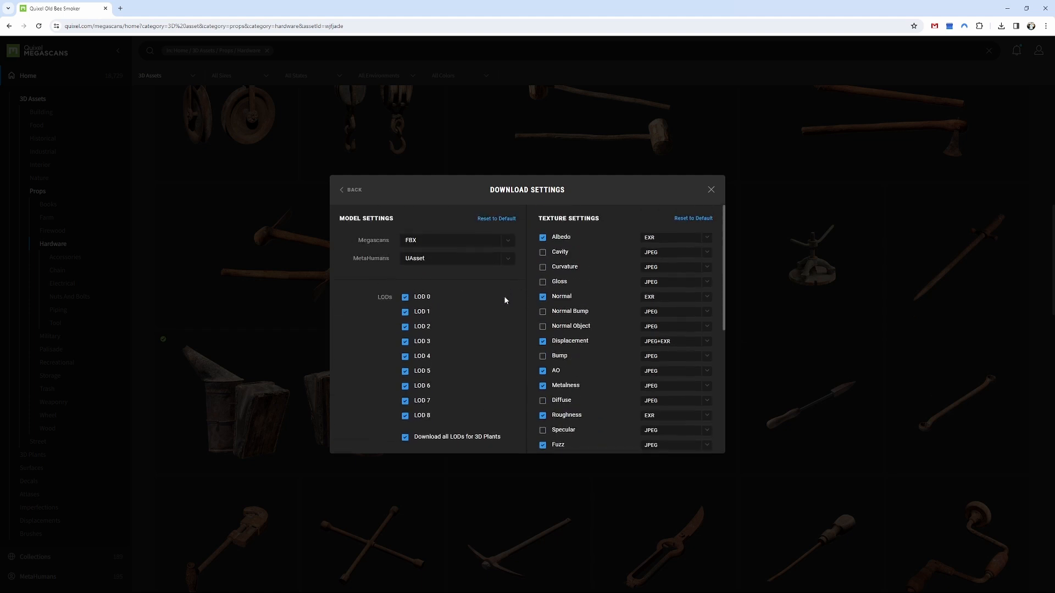
{"action": "scroll", "coordinate": [503, 300], "scroll_direction": "down", "scroll_amount": 2}
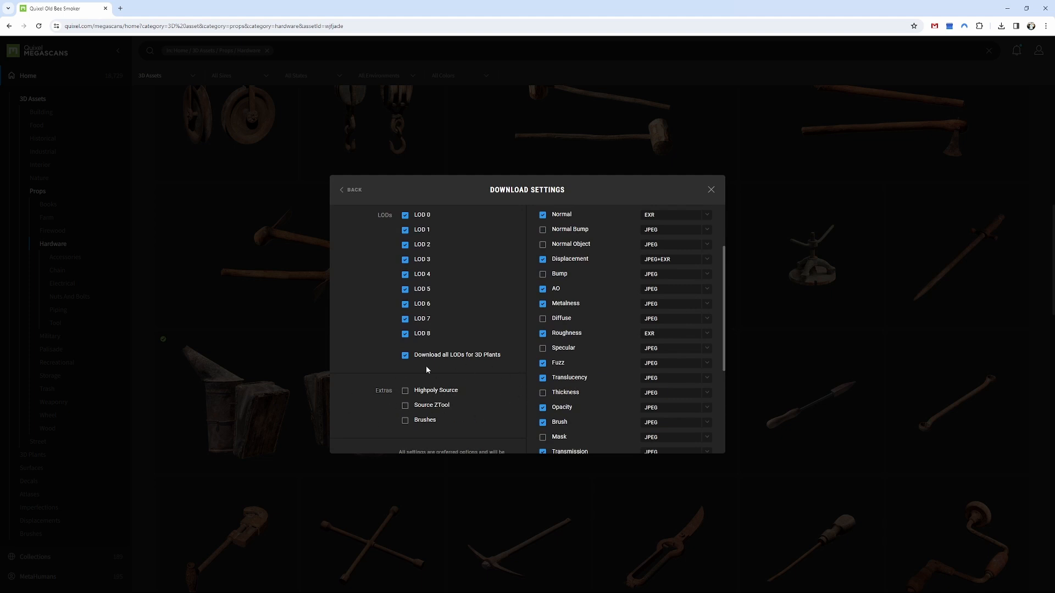
{"action": "scroll", "coordinate": [715, 308], "scroll_direction": "up", "scroll_amount": 3}
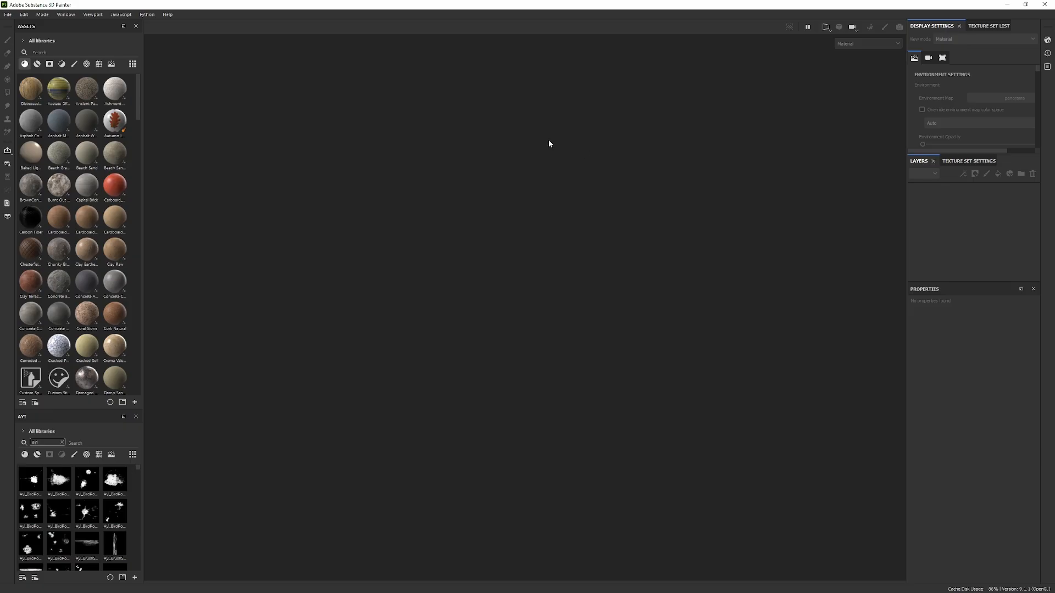
In Substance 3D Painter, create a new project from the TemplateUnreal template using the wjfjade LOD0 FBX mesh.
{"action": "left_click", "coordinate": [8, 14]}
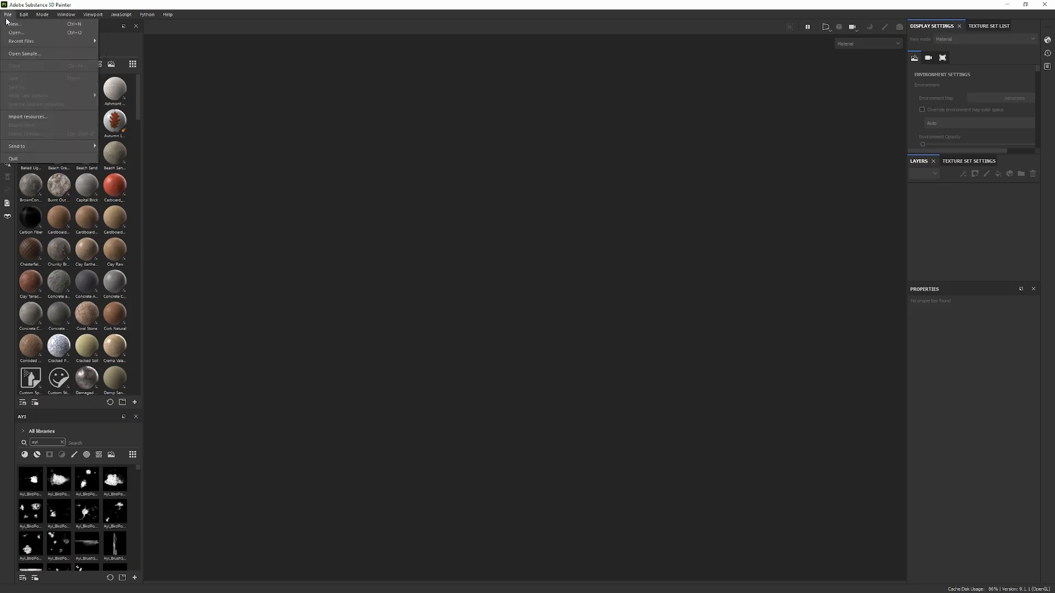
{"action": "left_click", "coordinate": [13, 23]}
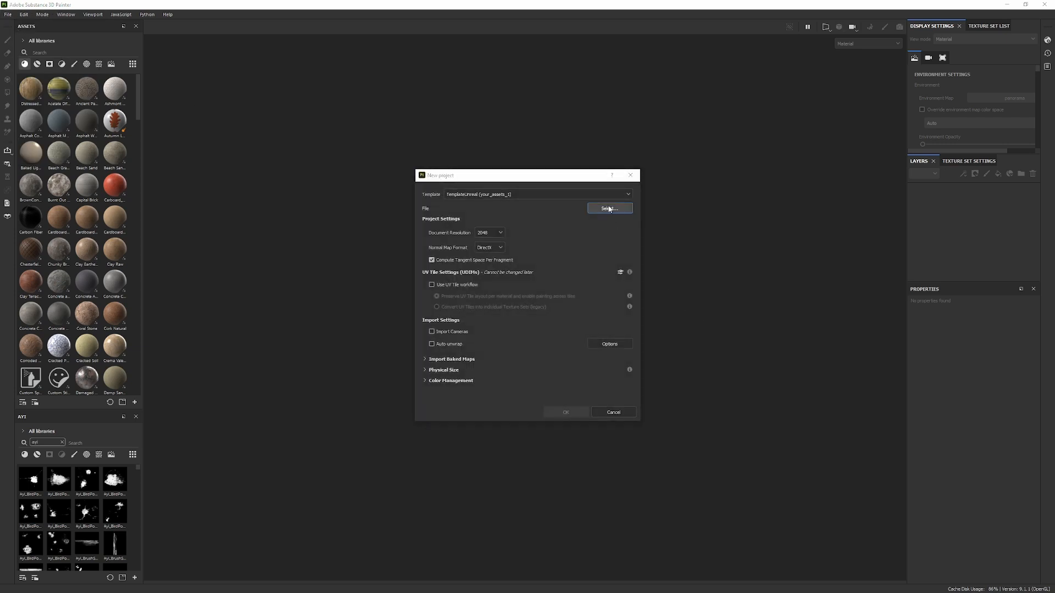
{"action": "left_click", "coordinate": [609, 209]}
{"action": "double_click", "coordinate": [512, 247]}
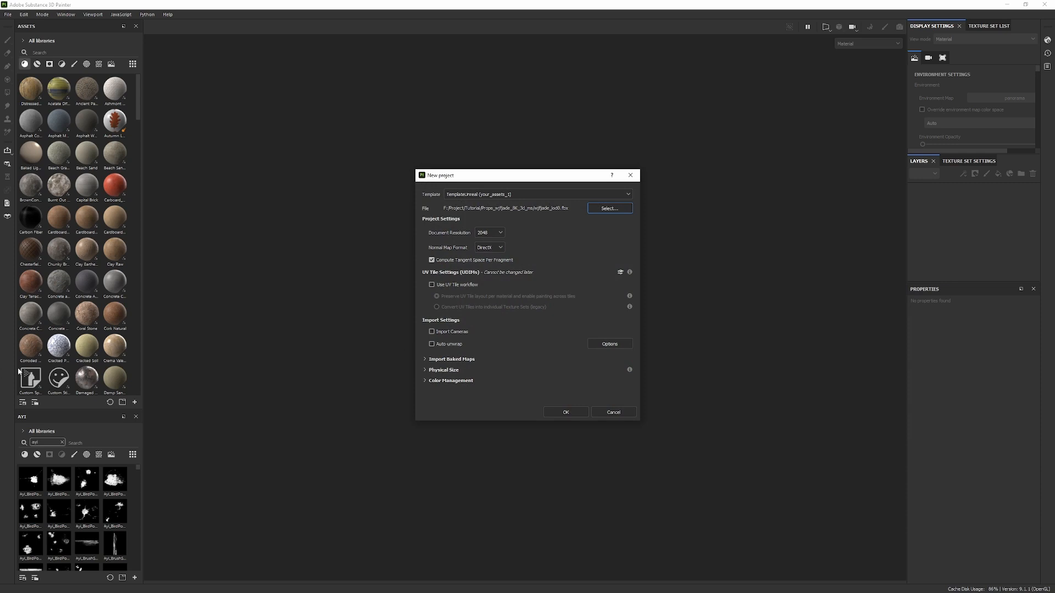
{"action": "left_click", "coordinate": [564, 412]}
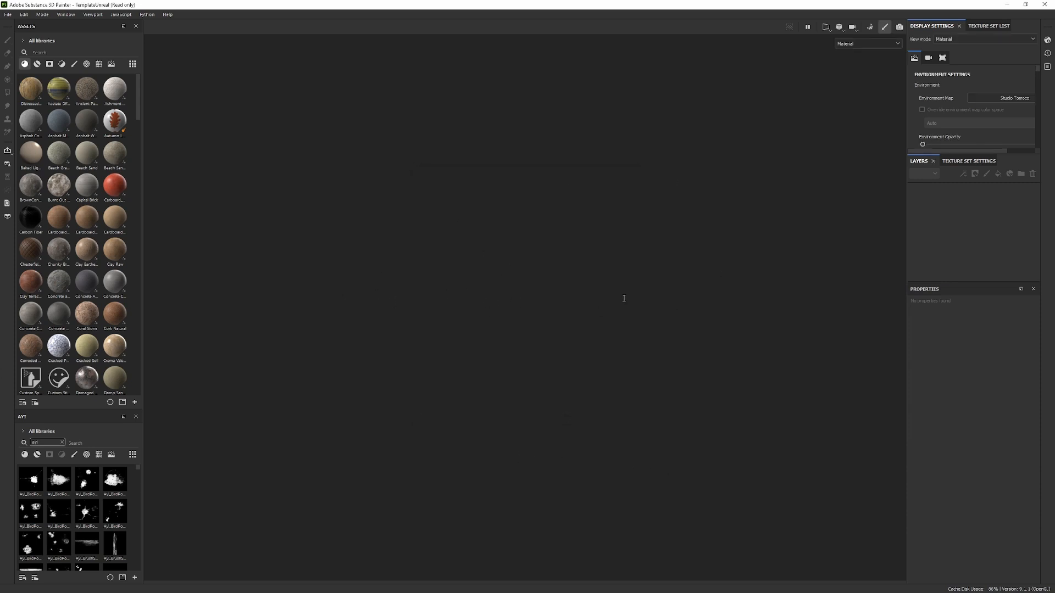
Import the 8K Albedo, Normal_LOD0 and Roughness EXR maps as textures into the current session.
{"action": "mouse_move", "coordinate": [538, 340]}
{"action": "left_mouse_down", "text": "alt"}
{"action": "mouse_move", "coordinate": [417, 359]}
{"action": "mouse_move", "coordinate": [723, 344]}
{"action": "left_mouse_up", "text": "alt"}
{"action": "left_click_drag", "start_coordinate": [464, 349], "coordinate": [828, 355], "text": "alt"}
{"action": "right_click_drag", "start_coordinate": [828, 356], "coordinate": [527, 345], "text": "alt"}
{"action": "left_click_drag", "start_coordinate": [526, 345], "coordinate": [610, 341], "text": "alt"}
{"action": "mouse_move", "coordinate": [610, 342]}
{"action": "right_mouse_down", "text": "shift"}
{"action": "mouse_move", "coordinate": [659, 339]}
{"action": "mouse_move", "coordinate": [389, 350]}
{"action": "right_mouse_up", "text": "shift"}
{"action": "middle_click_drag", "start_coordinate": [389, 350], "coordinate": [444, 336], "text": "alt"}
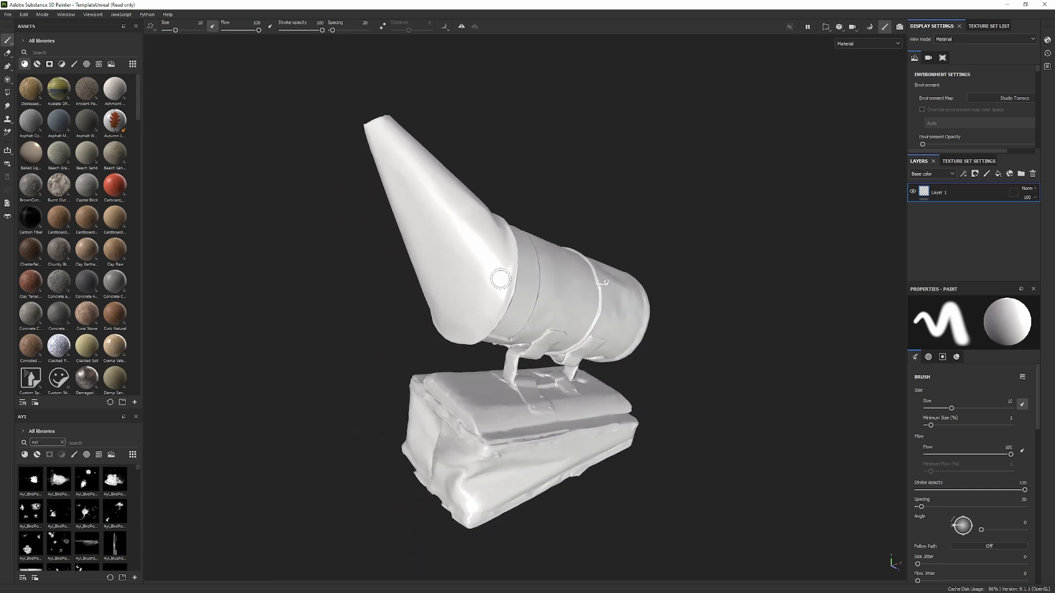
{"action": "key", "text": "alt+Tab"}
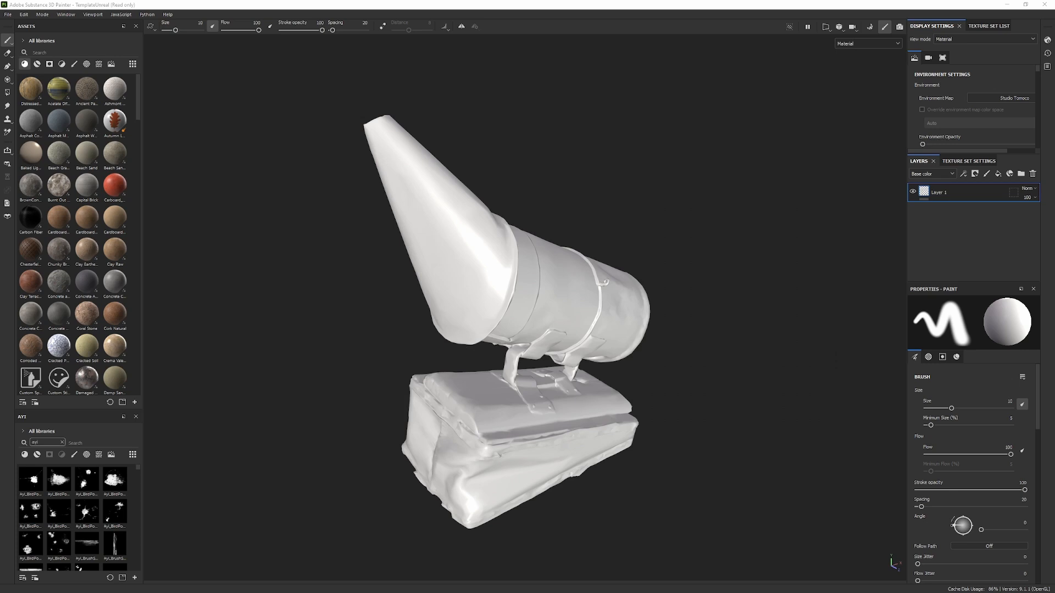
{"action": "left_click_drag", "start_coordinate": [129, 201], "coordinate": [69, 159]}
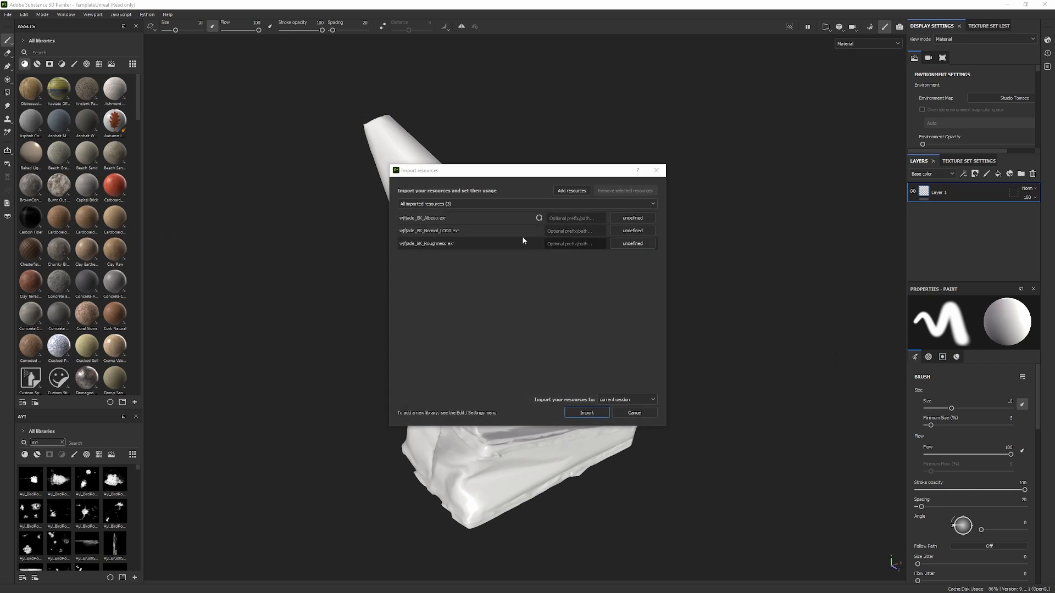
{"action": "left_click", "coordinate": [625, 245]}
{"action": "left_click", "coordinate": [642, 273]}
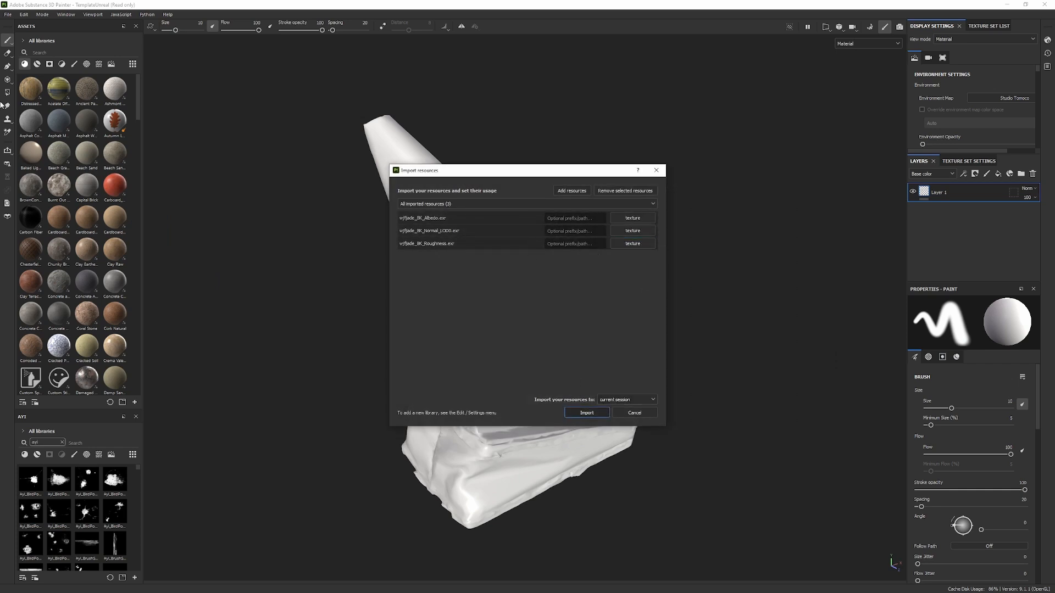
{"action": "left_click", "coordinate": [583, 413]}
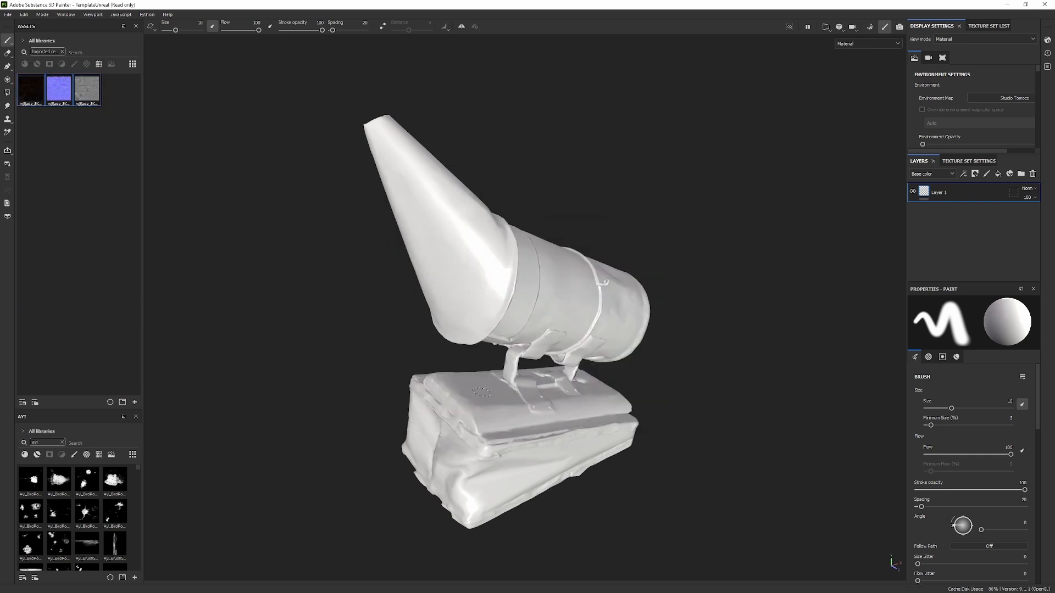
Add a fill layer above Layer 1 and assign the Albedo map to its base color.
{"action": "scroll", "coordinate": [484, 283], "scroll_direction": "up", "scroll_amount": 2}
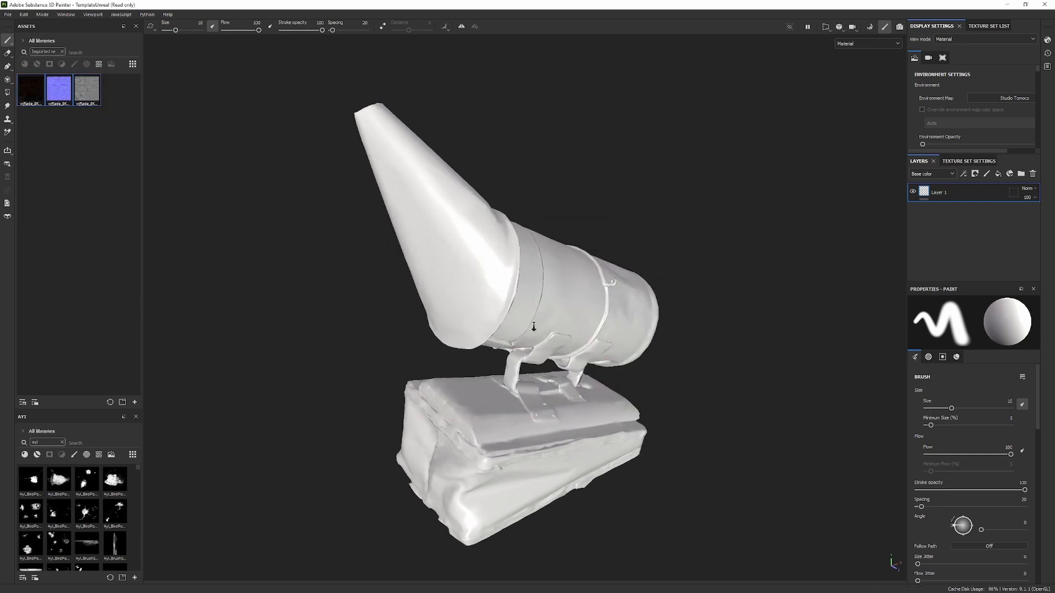
{"action": "left_click", "coordinate": [61, 104]}
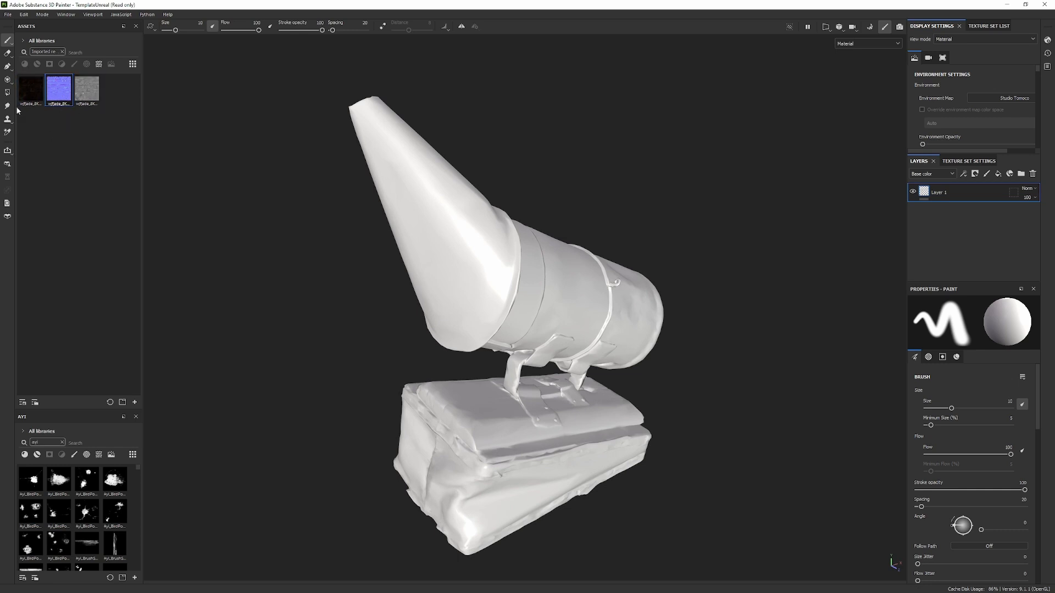
{"action": "left_click", "coordinate": [618, 278]}
{"action": "right_click_drag", "start_coordinate": [593, 280], "coordinate": [713, 276], "text": "alt"}
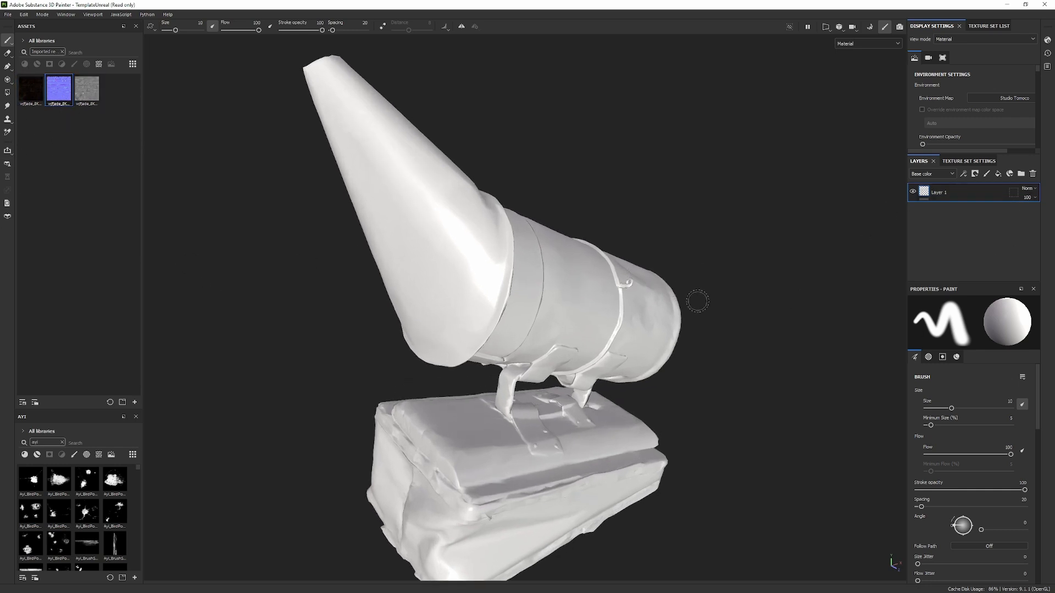
{"action": "middle_click_drag", "start_coordinate": [709, 289], "coordinate": [764, 256], "text": "alt"}
{"action": "left_click", "coordinate": [1001, 174]}
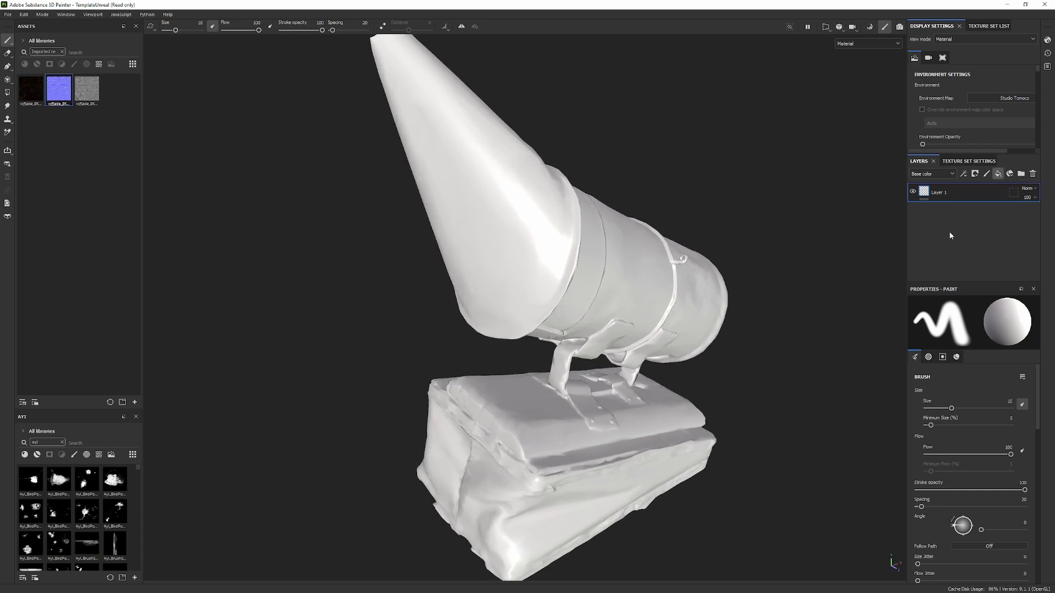
{"action": "left_click", "coordinate": [998, 174]}
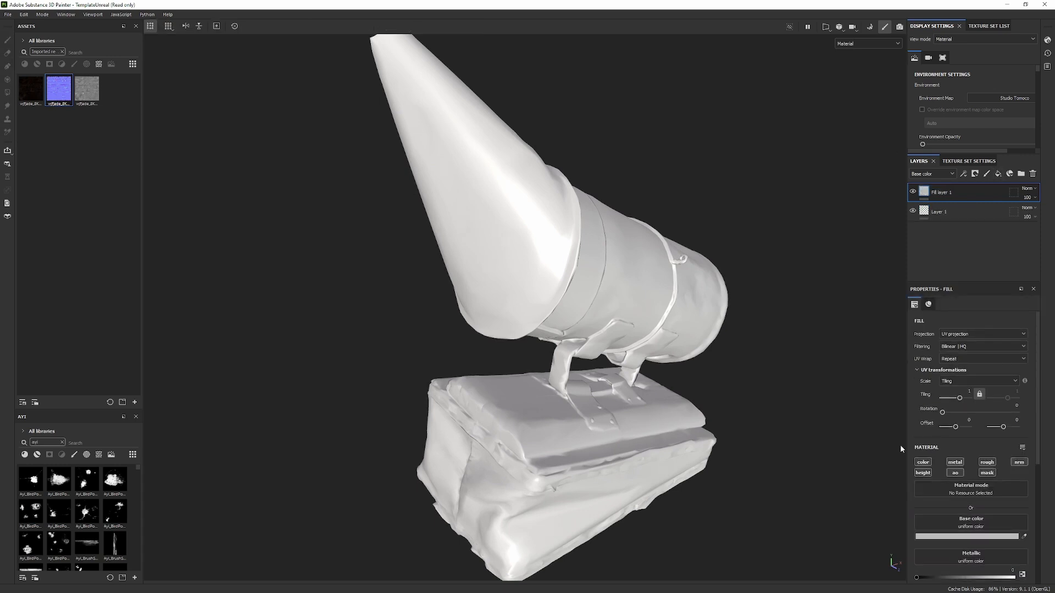
{"action": "left_click_drag", "start_coordinate": [30, 98], "coordinate": [971, 522]}
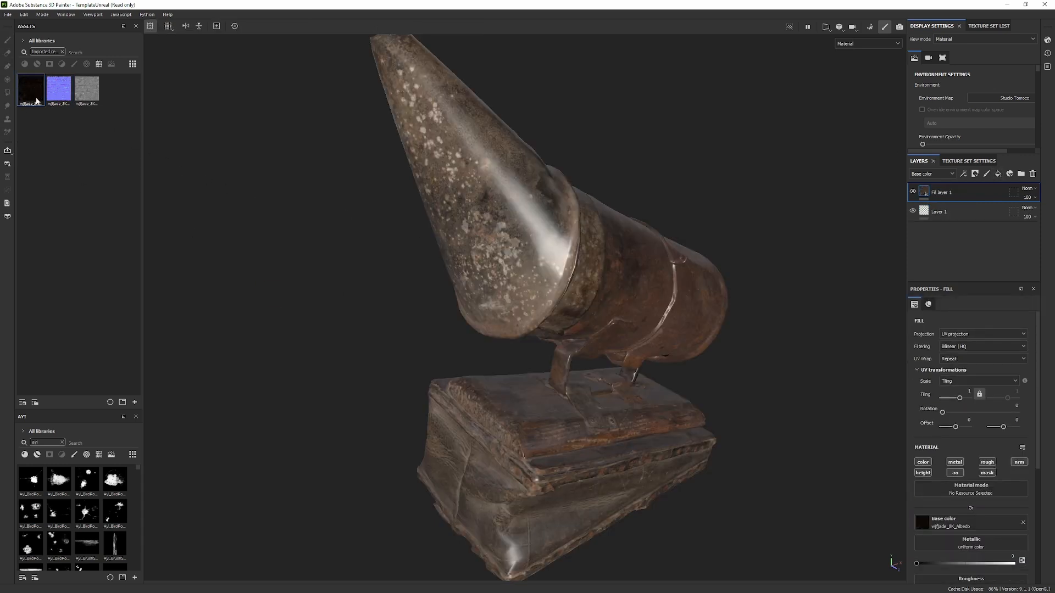
Assign the Normal_LOD0 map to the fill layer's normal channel and the Roughness map to its roughness channel.
{"action": "mouse_move", "coordinate": [32, 94]}
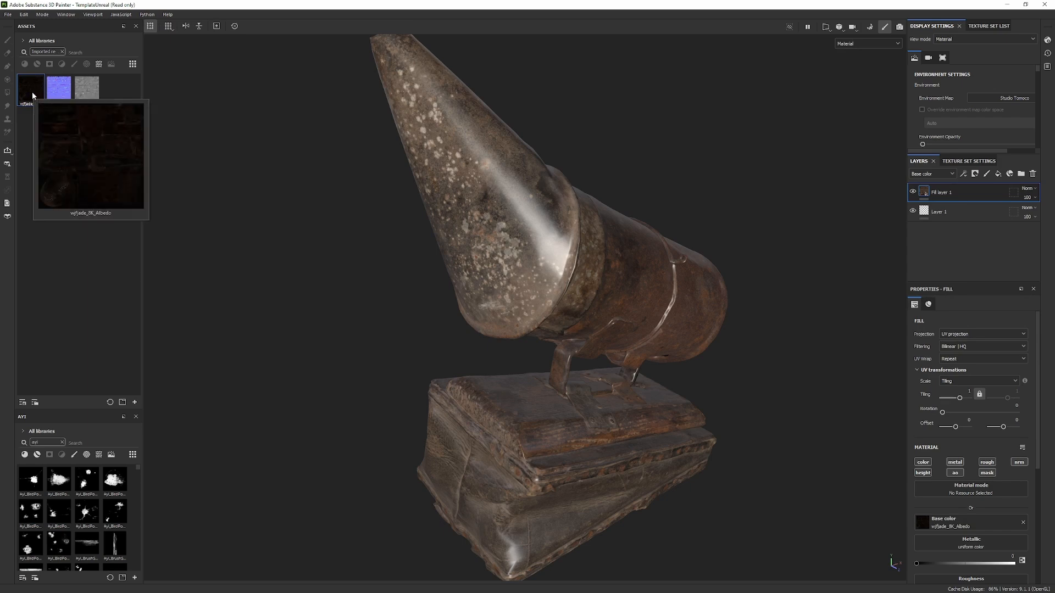
{"action": "scroll", "coordinate": [970, 518], "scroll_direction": "down", "scroll_amount": 3}
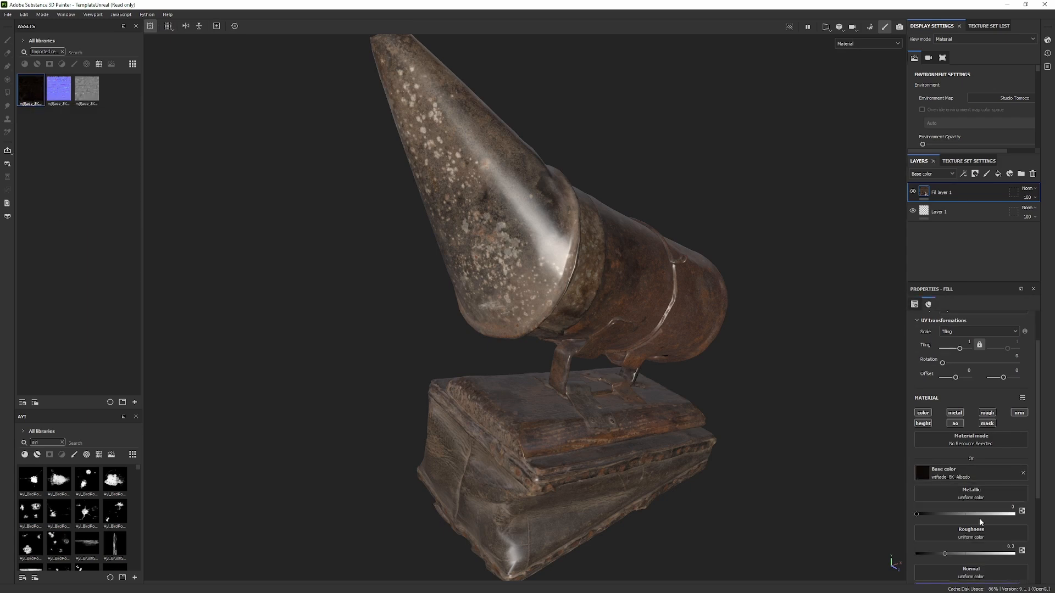
{"action": "left_click_drag", "start_coordinate": [62, 102], "coordinate": [970, 555]}
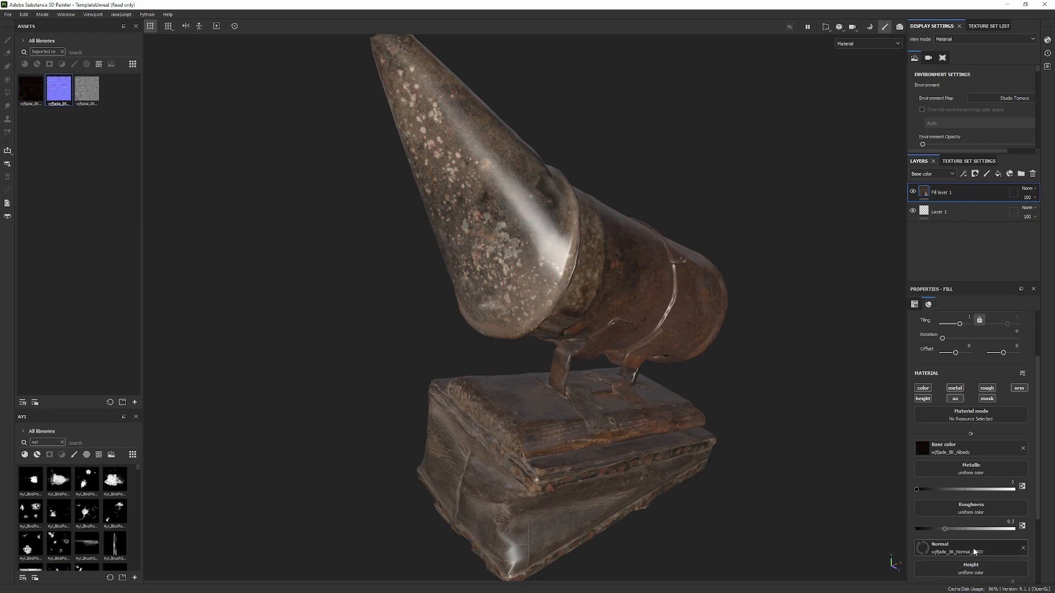
{"action": "scroll", "coordinate": [948, 506], "scroll_direction": "down", "scroll_amount": 3}
{"action": "left_click_drag", "start_coordinate": [91, 93], "coordinate": [107, 264]}
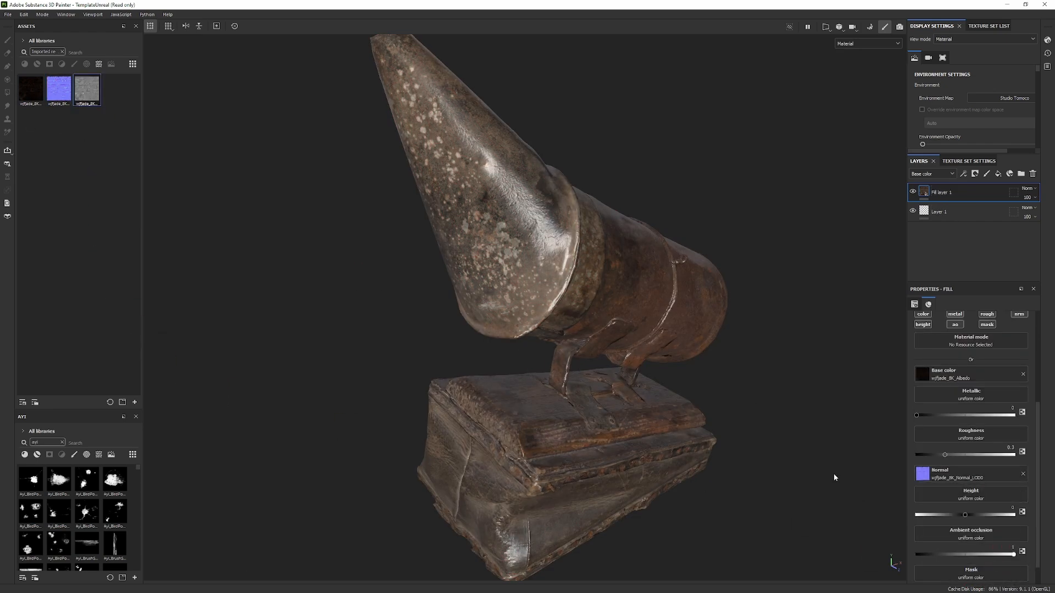
{"action": "scroll", "coordinate": [969, 476], "scroll_direction": "down", "scroll_amount": 1}
{"action": "left_click_drag", "start_coordinate": [94, 87], "coordinate": [1000, 410]}
Examine the textured surface of the bee smoker up close from several angles and under rotated lighting.
{"action": "left_click_drag", "start_coordinate": [734, 332], "coordinate": [619, 313], "text": "alt"}
{"action": "right_click_drag", "start_coordinate": [620, 313], "coordinate": [875, 245], "text": "alt"}
{"action": "left_click_drag", "start_coordinate": [616, 286], "coordinate": [708, 336], "text": "alt"}
{"action": "right_click_drag", "start_coordinate": [709, 335], "coordinate": [780, 330], "text": "alt"}
{"action": "right_click_drag", "start_coordinate": [632, 335], "coordinate": [796, 341], "text": "shift"}
{"action": "left_click_drag", "start_coordinate": [731, 343], "coordinate": [714, 379], "text": "alt"}
{"action": "right_click_drag", "start_coordinate": [714, 380], "coordinate": [728, 423], "text": "alt"}
{"action": "middle_click_drag", "start_coordinate": [728, 423], "coordinate": [671, 443], "text": "alt"}
{"action": "left_click_drag", "start_coordinate": [671, 442], "coordinate": [500, 412], "text": "alt"}
{"action": "mouse_move", "coordinate": [500, 413]}
{"action": "right_mouse_down", "text": "shift"}
{"action": "mouse_move", "coordinate": [550, 408]}
{"action": "mouse_move", "coordinate": [503, 404]}
{"action": "mouse_move", "coordinate": [550, 400]}
{"action": "mouse_move", "coordinate": [506, 396]}
{"action": "right_mouse_up", "text": "shift"}
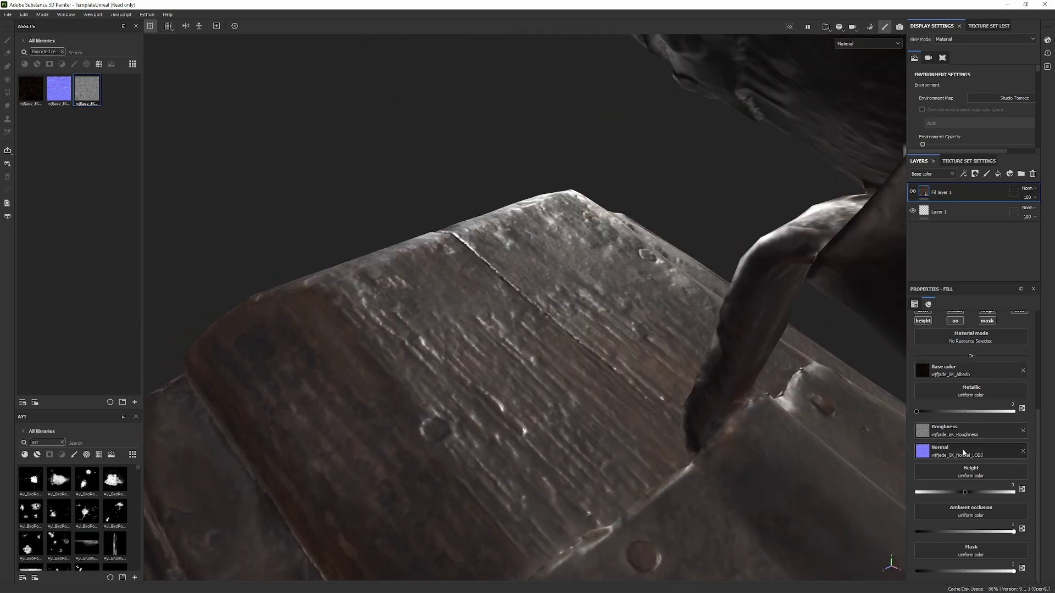
Show the color space options for the fill material and set the Normal map's output color space to OpenGL normal.
{"action": "scroll", "coordinate": [963, 453], "scroll_direction": "up", "scroll_amount": 3}
{"action": "left_click", "coordinate": [1022, 369]}
{"action": "left_click", "coordinate": [1024, 388]}
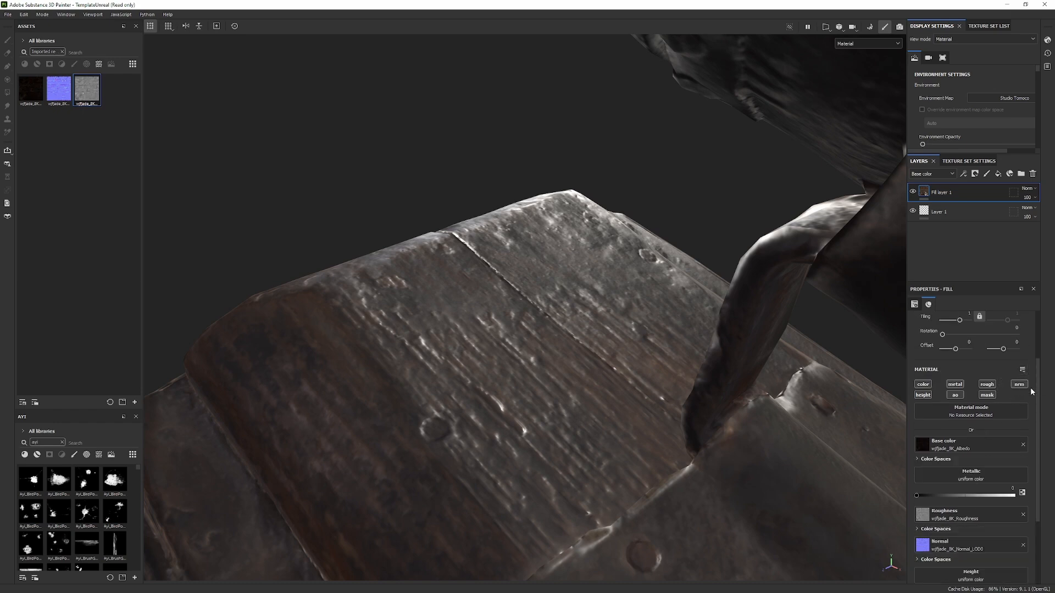
{"action": "scroll", "coordinate": [929, 433], "scroll_direction": "down", "scroll_amount": 2}
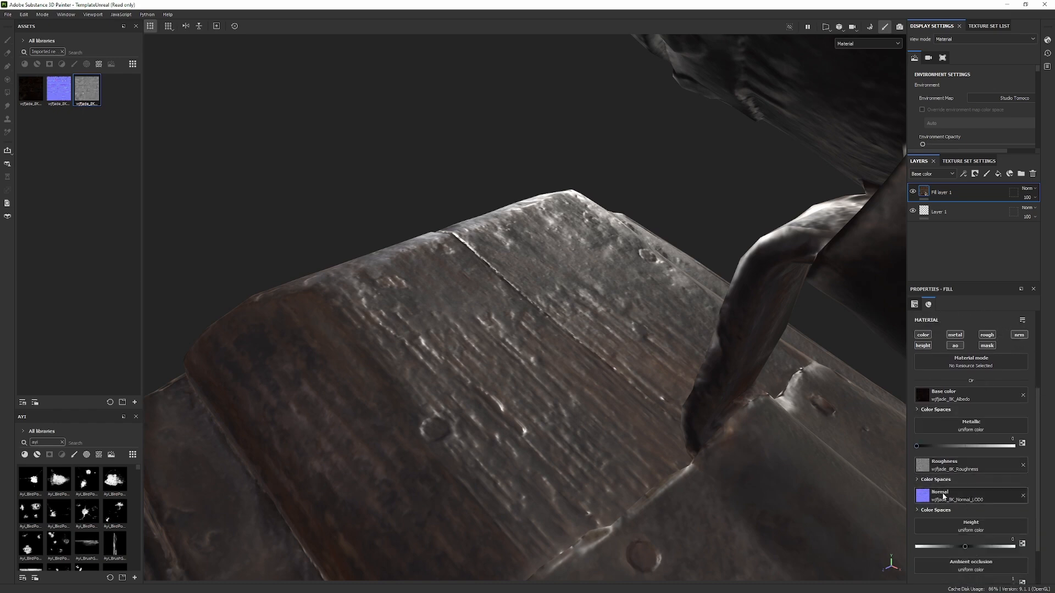
{"action": "left_click", "coordinate": [927, 510]}
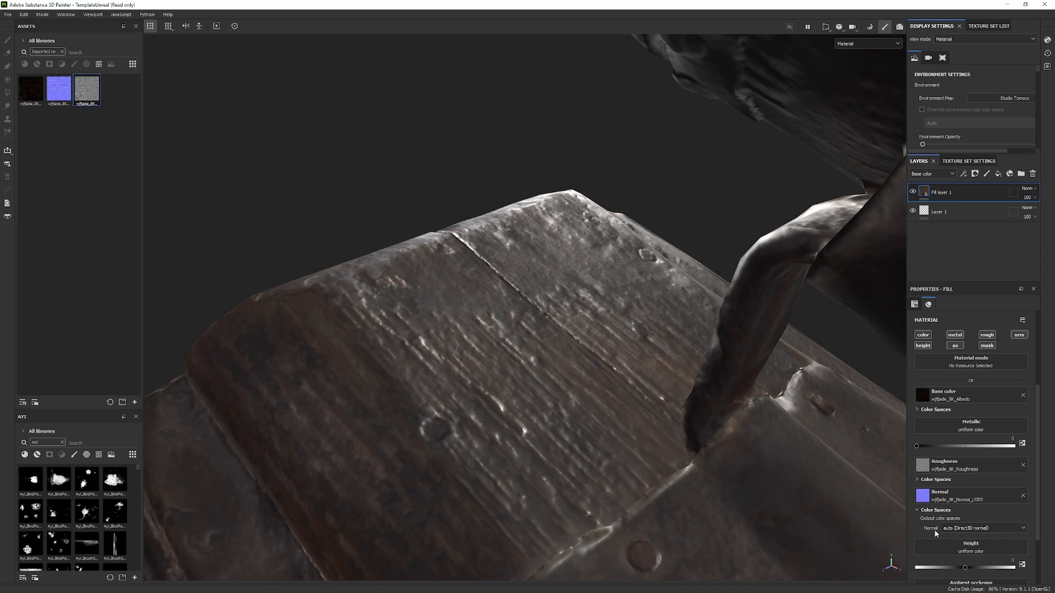
{"action": "left_click", "coordinate": [967, 529]}
{"action": "left_click", "coordinate": [967, 556]}
Set the camera's tone mapping function to ACES and check the model under rotated lighting.
{"action": "left_click_drag", "start_coordinate": [578, 367], "coordinate": [512, 221], "text": "alt"}
{"action": "left_click_drag", "start_coordinate": [572, 254], "coordinate": [784, 245], "text": "alt"}
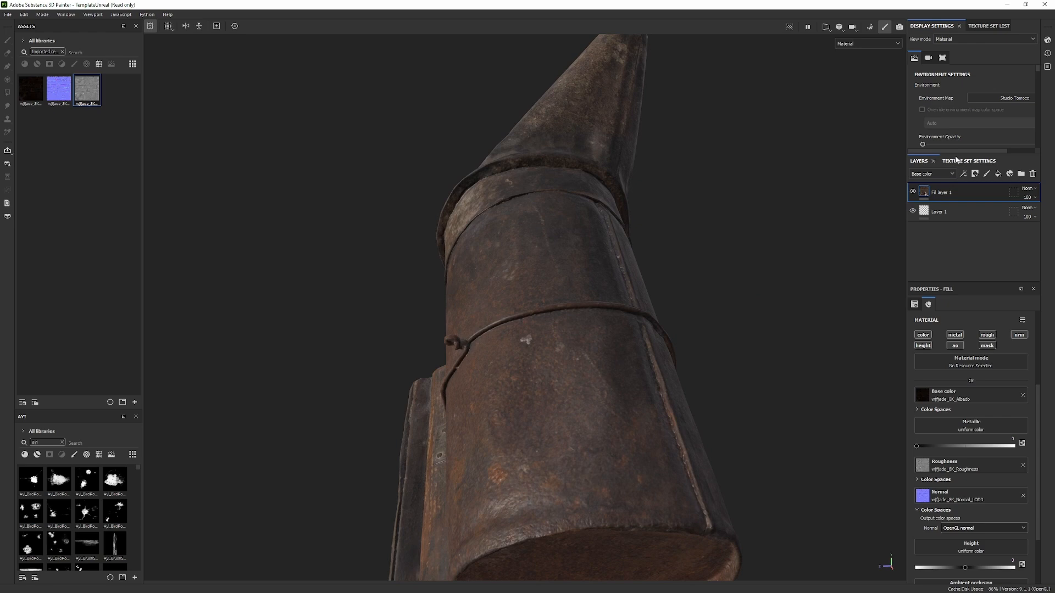
{"action": "scroll", "coordinate": [983, 105], "scroll_direction": "down", "scroll_amount": 10}
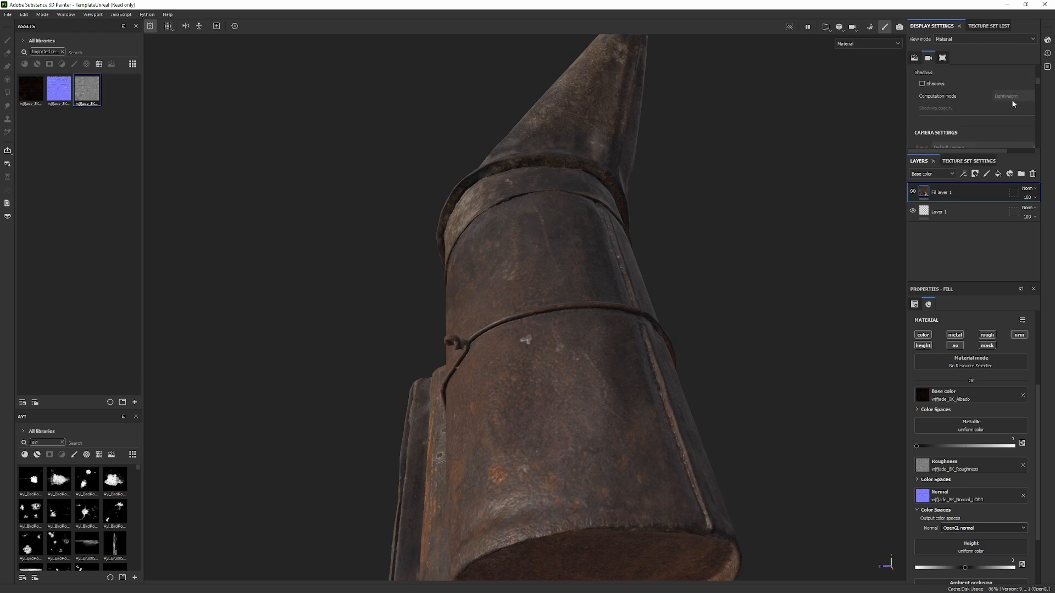
{"action": "scroll", "coordinate": [993, 140], "scroll_direction": "down", "scroll_amount": 5}
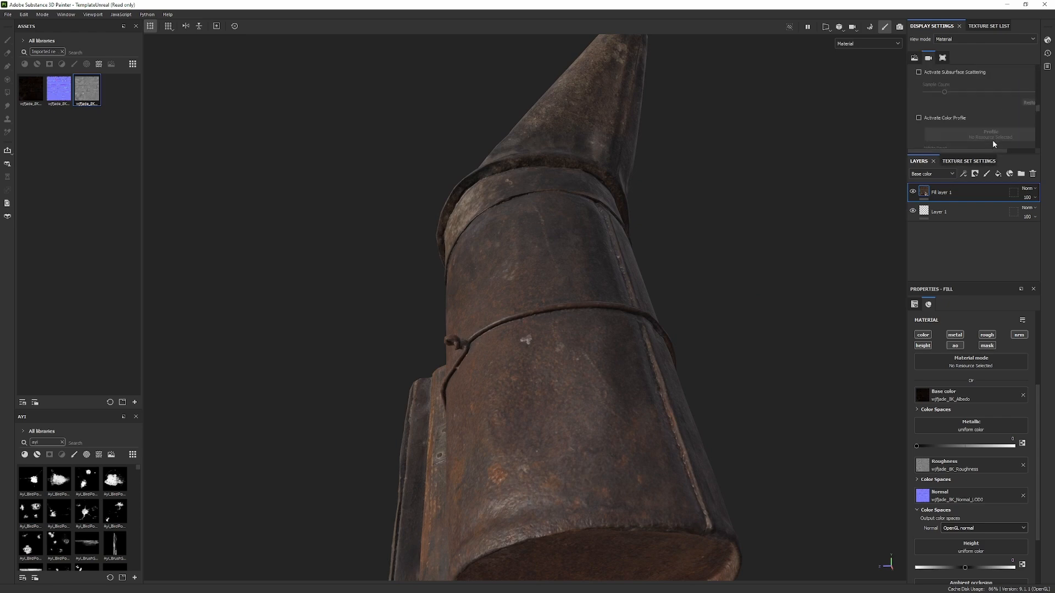
{"action": "left_click", "coordinate": [1009, 120]}
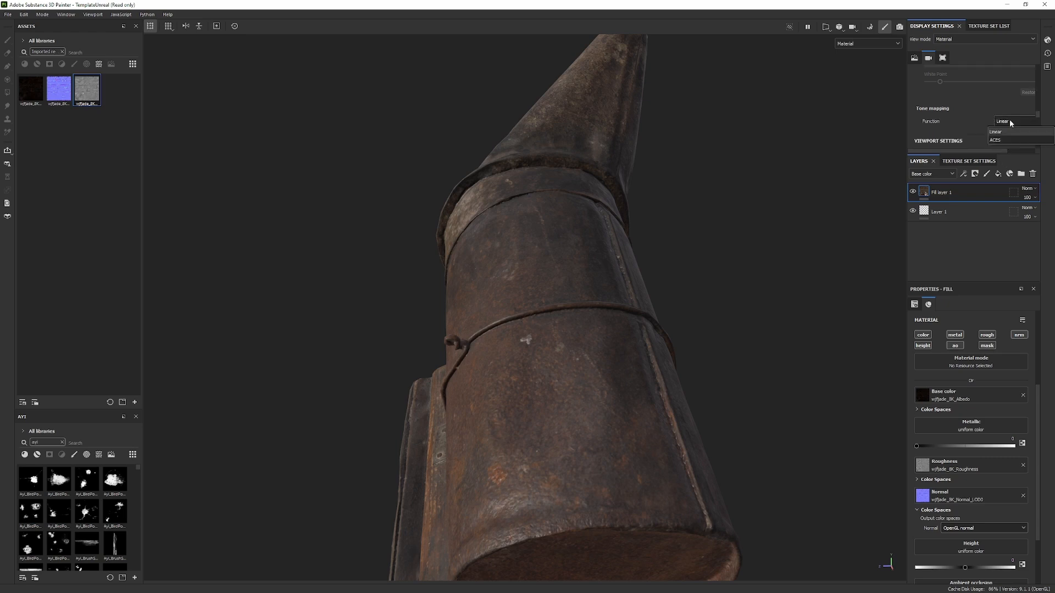
{"action": "left_click", "coordinate": [1011, 141]}
{"action": "left_click_drag", "start_coordinate": [374, 184], "coordinate": [577, 219], "text": "alt"}
{"action": "key", "text": "m"}
{"action": "scroll", "coordinate": [985, 401], "scroll_direction": "up", "scroll_amount": 5}
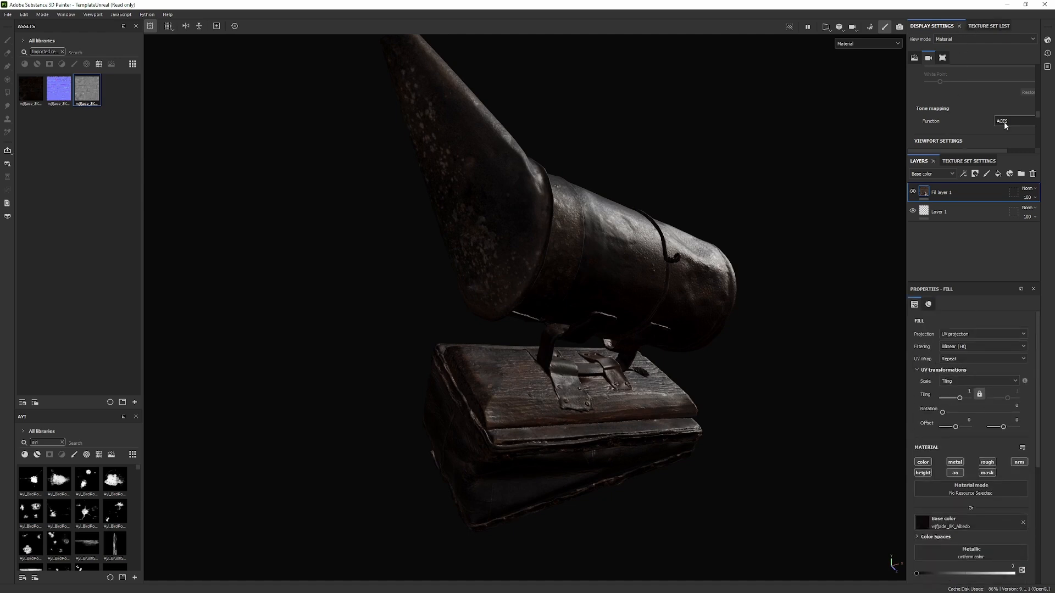
Review the texture set's channels, mixing options and mesh map slots.
{"action": "left_click", "coordinate": [969, 161]}
{"action": "scroll", "coordinate": [967, 236], "scroll_direction": "down", "scroll_amount": 3}
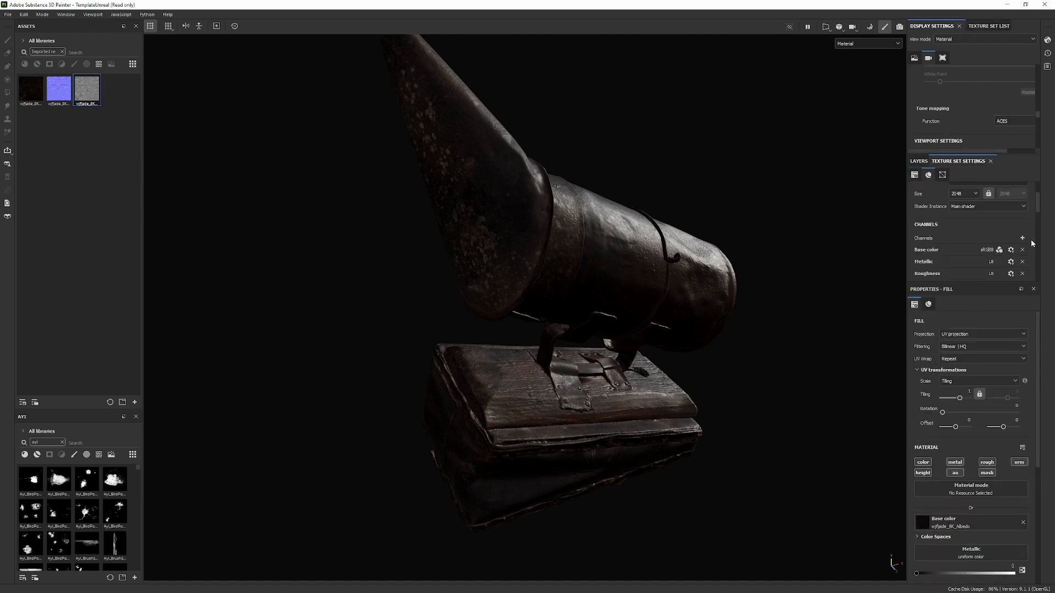
{"action": "left_click", "coordinate": [1022, 213]}
{"action": "scroll", "coordinate": [987, 245], "scroll_direction": "down", "scroll_amount": 3}
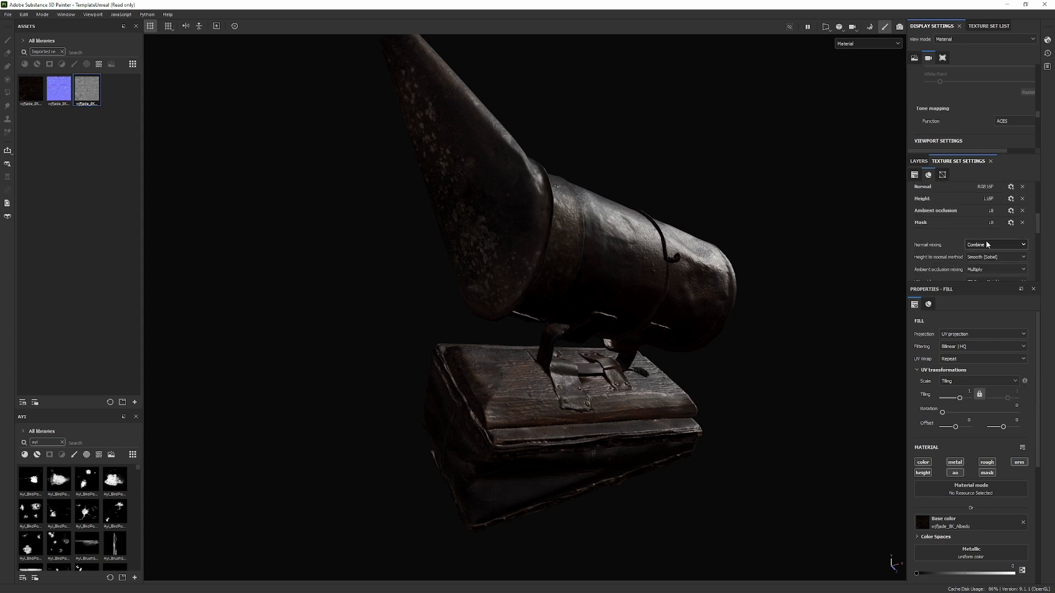
{"action": "scroll", "coordinate": [993, 248], "scroll_direction": "down", "scroll_amount": 2}
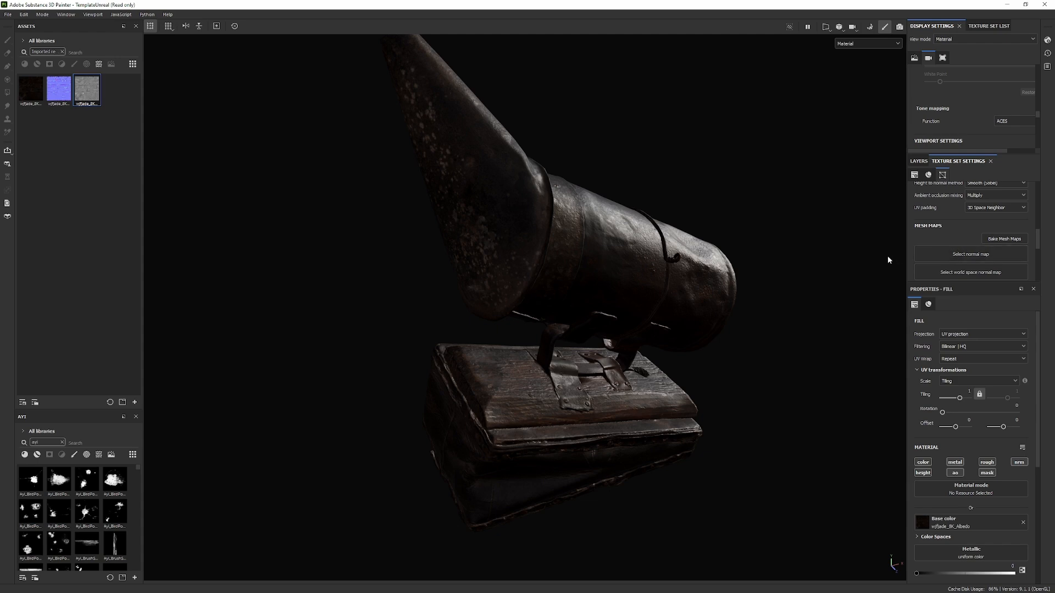
{"action": "scroll", "coordinate": [1033, 242], "scroll_direction": "down", "scroll_amount": 1}
{"action": "scroll", "coordinate": [973, 242], "scroll_direction": "down", "scroll_amount": 5}
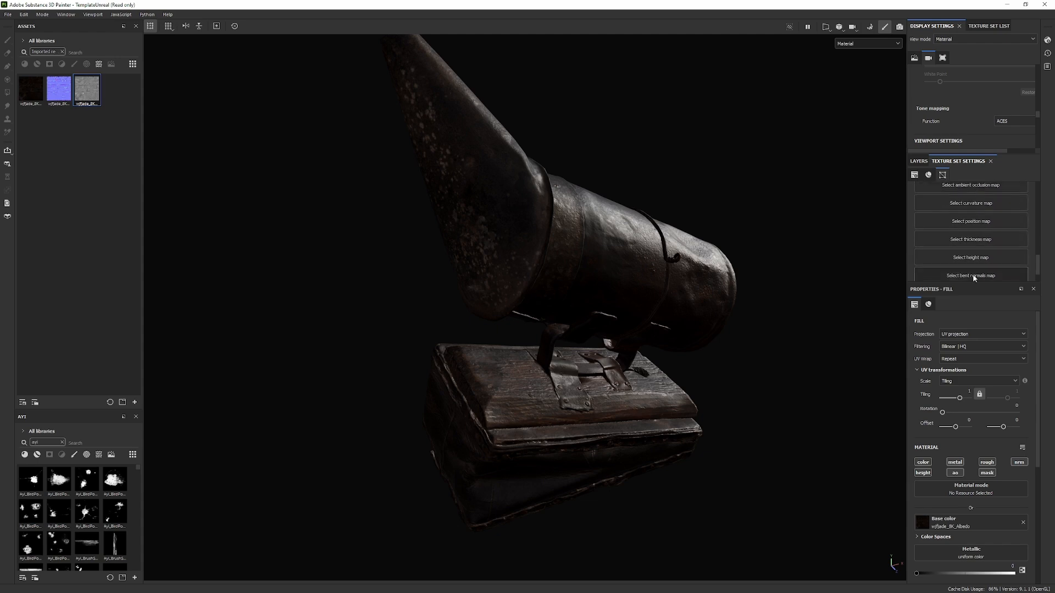
{"action": "scroll", "coordinate": [973, 251], "scroll_direction": "up", "scroll_amount": 4}
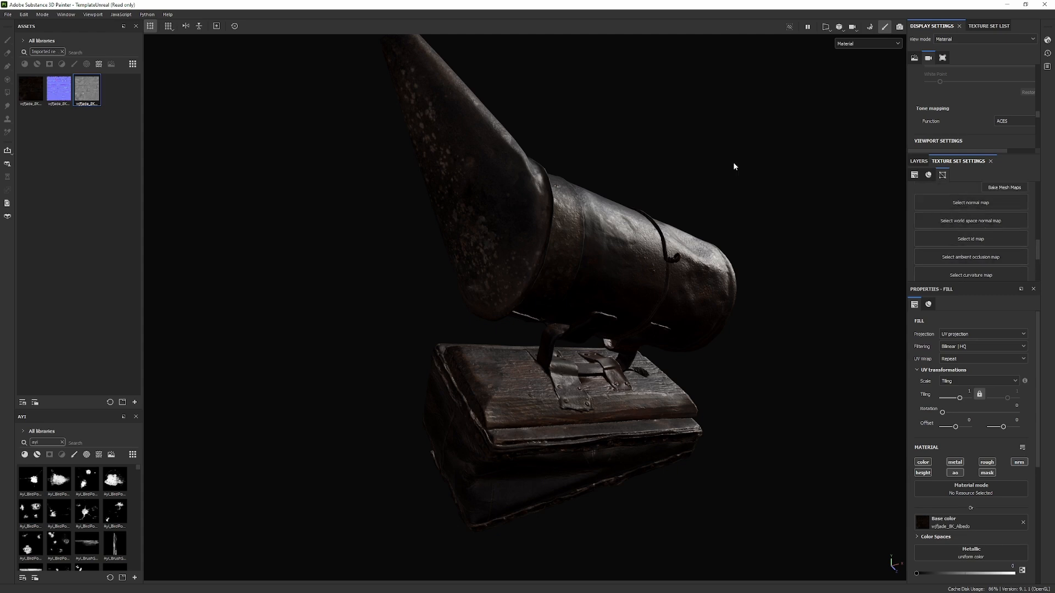
Check the imported Normal_LOD0 map's resource details and review the project's textures in the Resources Updater.
{"action": "right_click", "coordinate": [59, 89]}
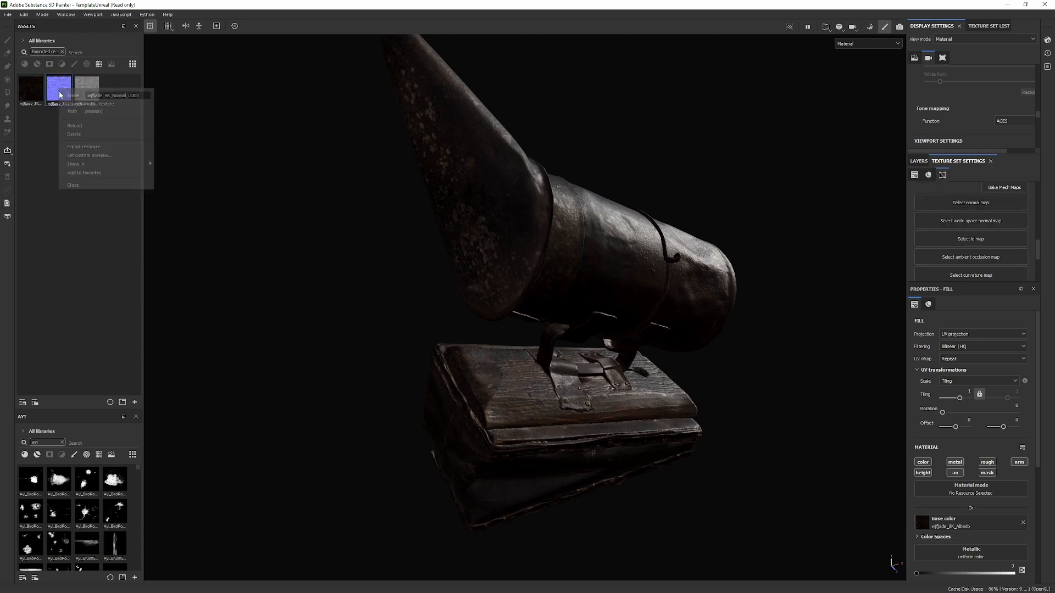
{"action": "mouse_move", "coordinate": [90, 168]}
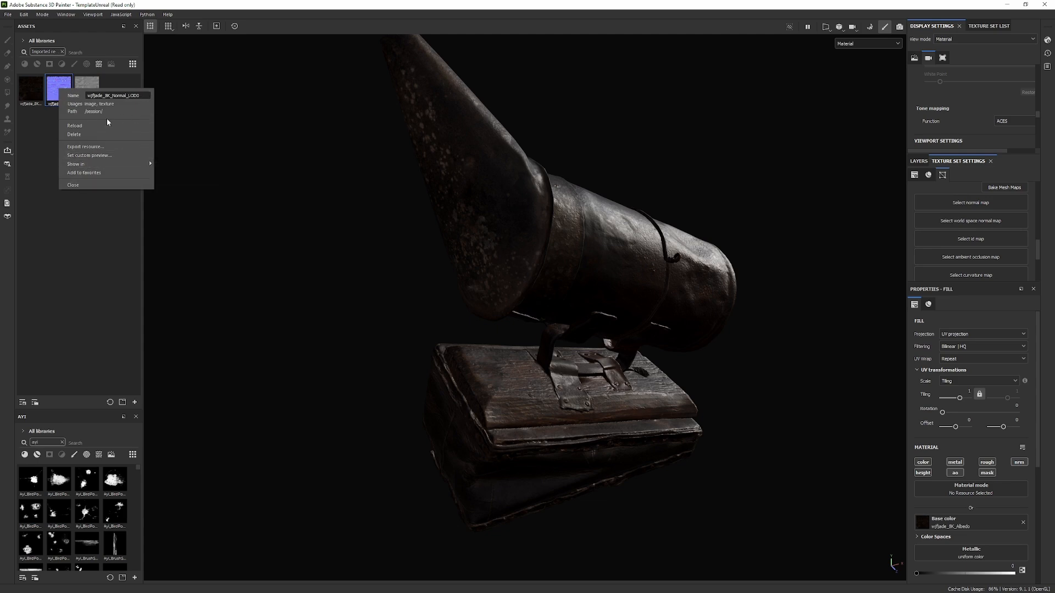
{"action": "left_click", "coordinate": [32, 245]}
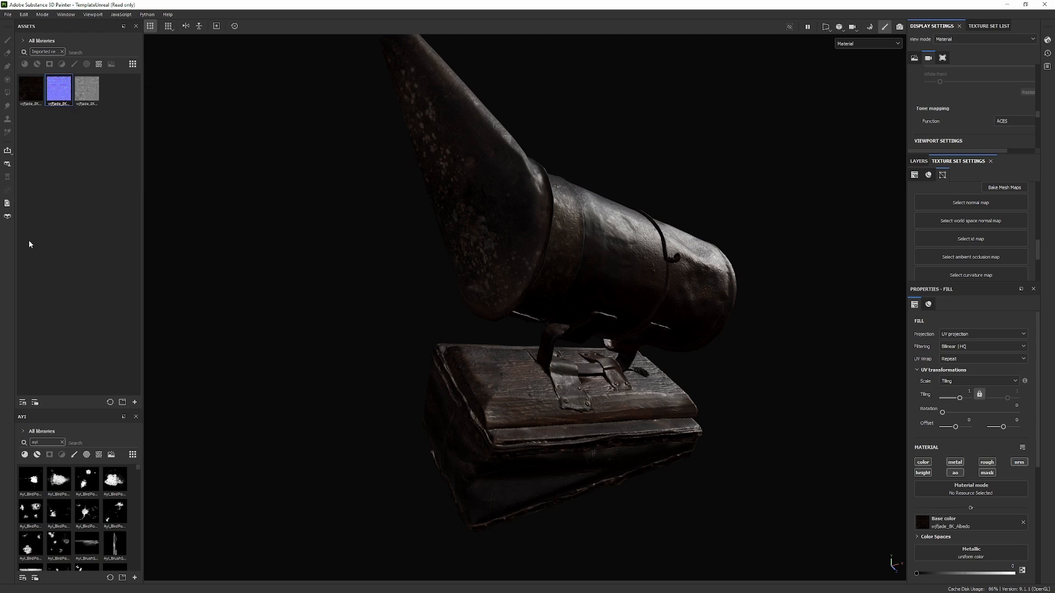
{"action": "left_click", "coordinate": [7, 203]}
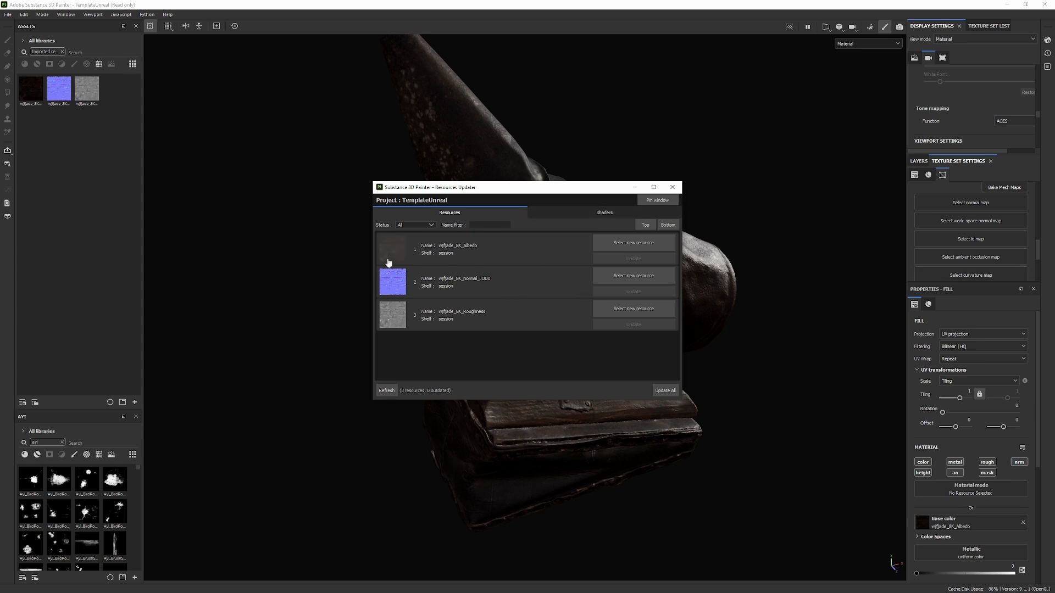
{"action": "left_click", "coordinate": [672, 187]}
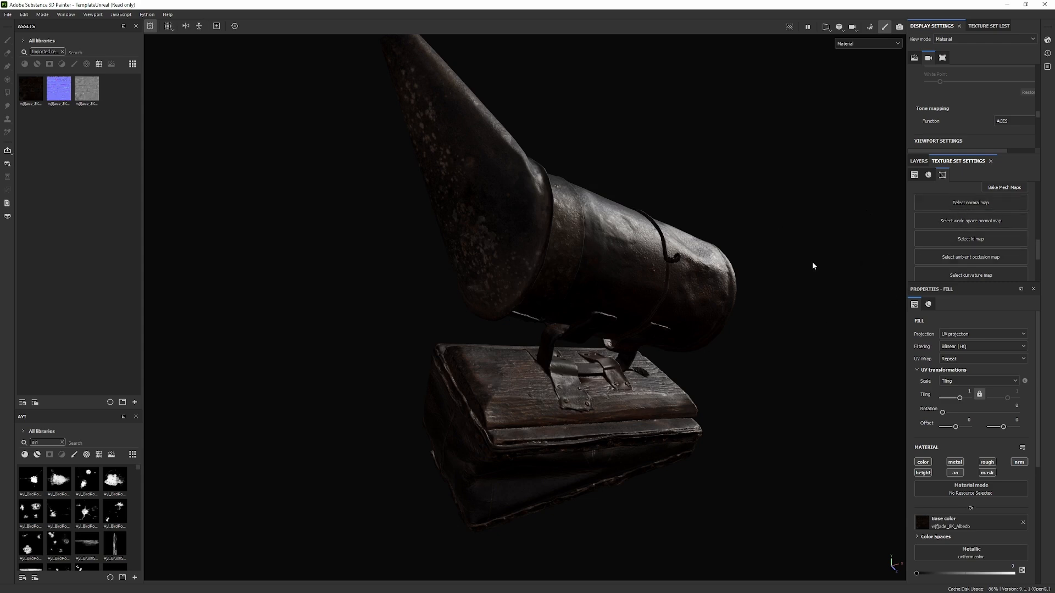
Examine the metal cylinder and wooden base of the bee smoker from several angles under rotated lighting.
{"action": "left_click_drag", "start_coordinate": [617, 249], "coordinate": [563, 256], "text": "alt"}
{"action": "right_click_drag", "start_coordinate": [563, 257], "coordinate": [656, 303], "text": "shift"}
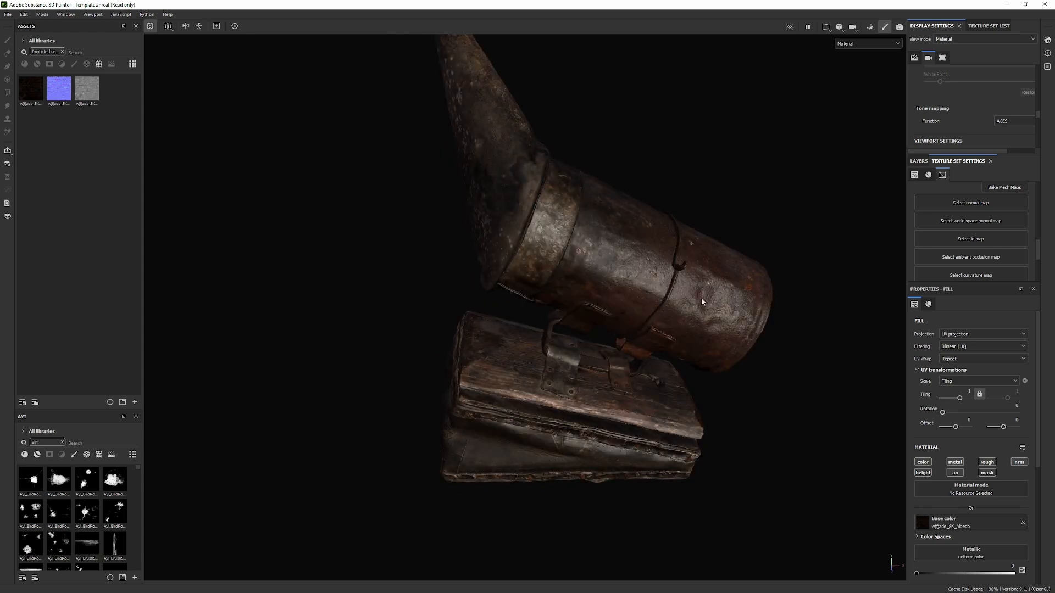
{"action": "left_click_drag", "start_coordinate": [620, 220], "coordinate": [601, 249], "text": "alt"}
{"action": "middle_click_drag", "start_coordinate": [601, 249], "coordinate": [563, 275], "text": "alt"}
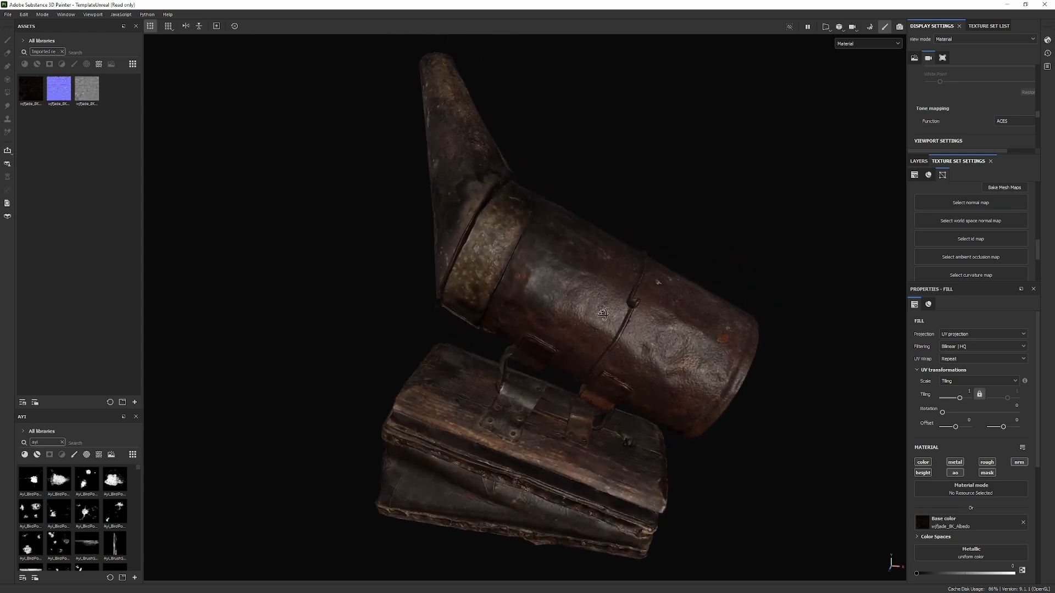
{"action": "left_click_drag", "start_coordinate": [660, 328], "coordinate": [653, 312], "text": "alt"}
{"action": "right_click_drag", "start_coordinate": [653, 312], "coordinate": [648, 357], "text": "alt"}
{"action": "left_click_drag", "start_coordinate": [648, 357], "coordinate": [687, 398], "text": "alt"}
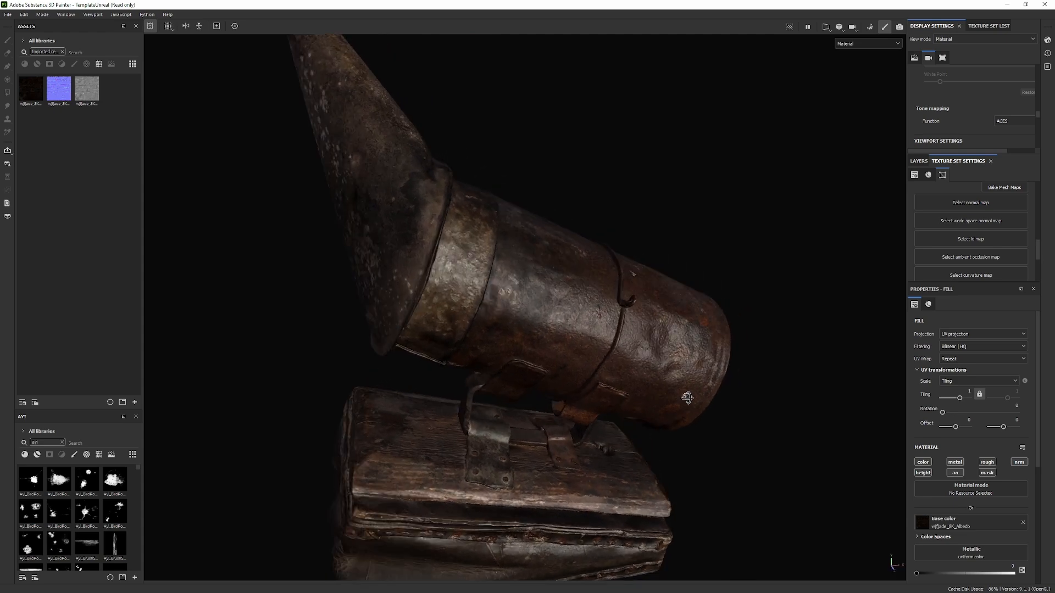
Enter mesh map baking mode and exclude the Normal and ID maps from the bake.
{"action": "left_click", "coordinate": [1006, 188]}
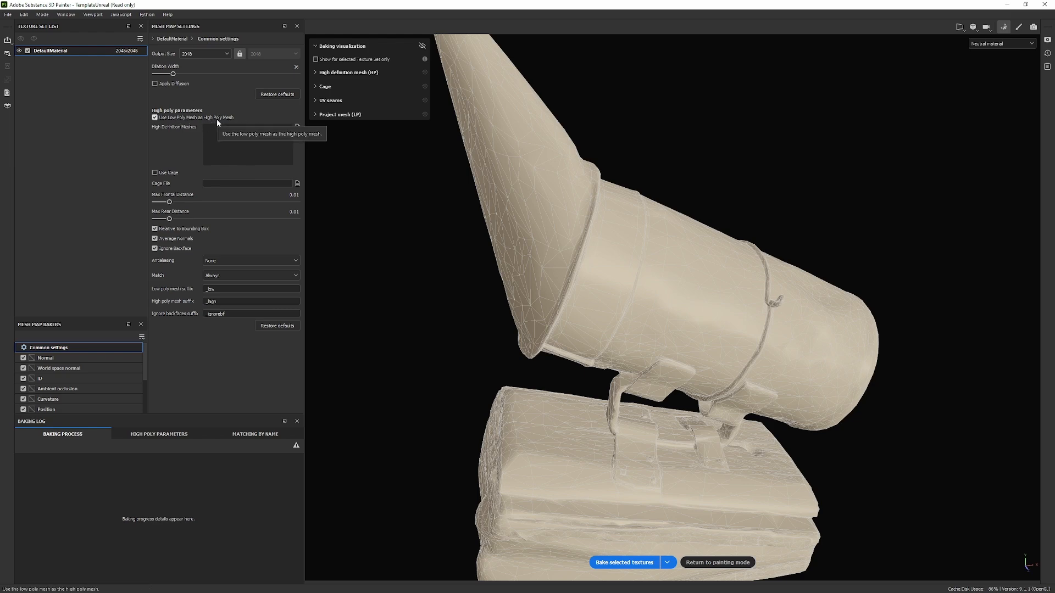
{"action": "left_click", "coordinate": [24, 358]}
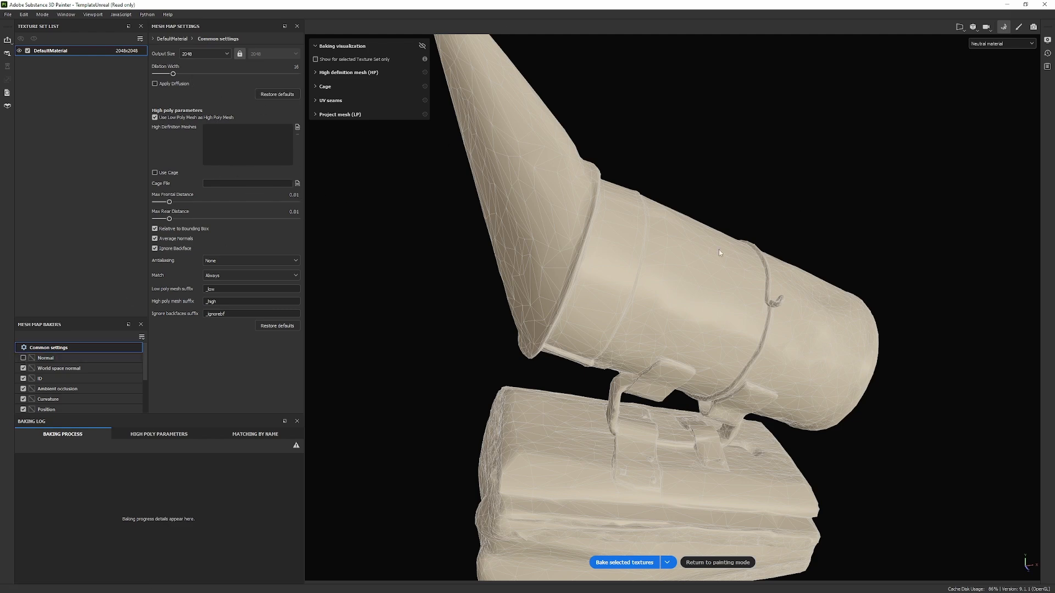
{"action": "scroll", "coordinate": [48, 385], "scroll_direction": "down", "scroll_amount": 1}
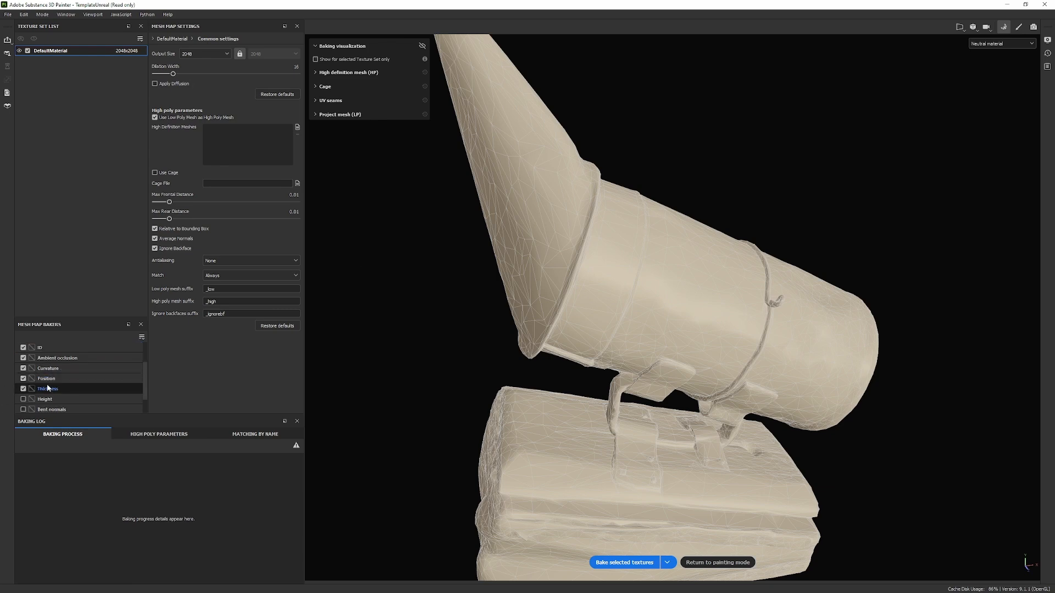
{"action": "left_click", "coordinate": [23, 358]}
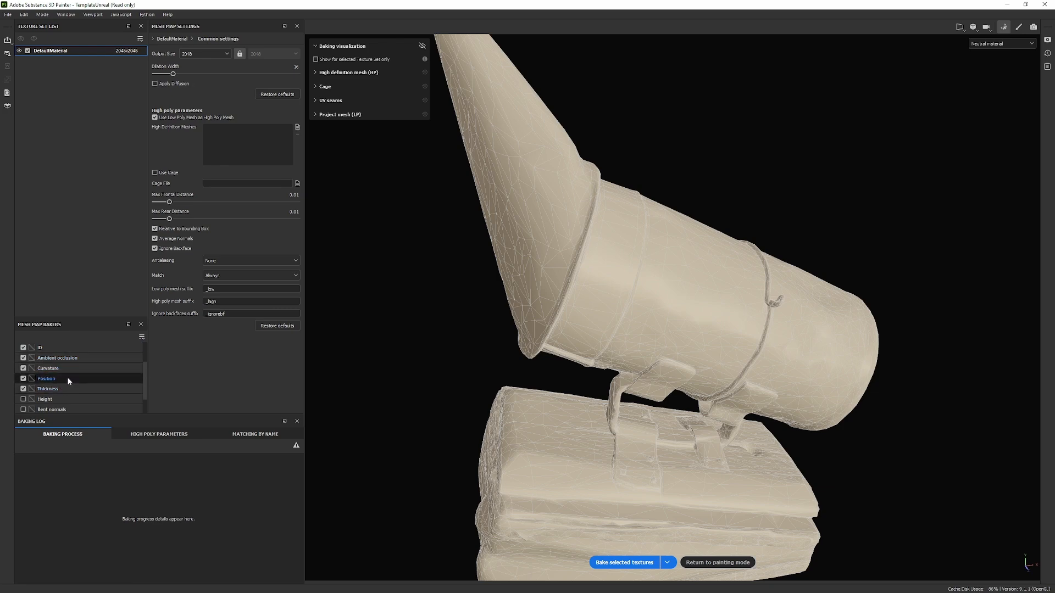
{"action": "left_click_drag", "start_coordinate": [626, 217], "coordinate": [494, 242], "text": "alt"}
{"action": "left_click_drag", "start_coordinate": [565, 249], "coordinate": [700, 346], "text": "alt"}
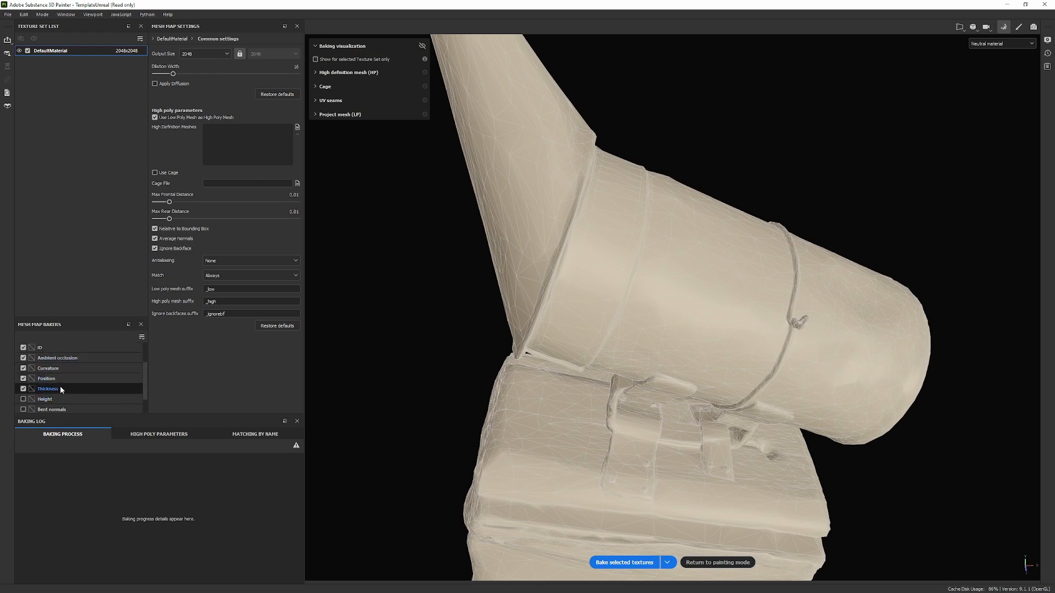
{"action": "scroll", "coordinate": [84, 395], "scroll_direction": "down", "scroll_amount": 1}
{"action": "scroll", "coordinate": [102, 391], "scroll_direction": "up", "scroll_amount": 3}
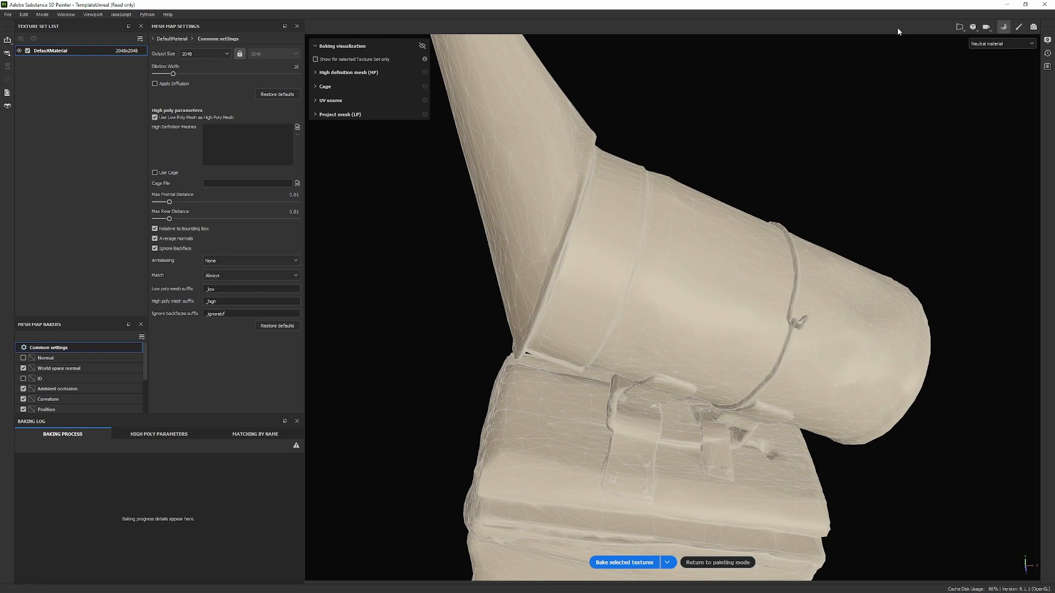
Enable Apply Diffusion and bake the world space normal, ambient occlusion, curvature, position and thickness maps.
{"action": "left_click", "coordinate": [155, 83]}
{"action": "left_click", "coordinate": [633, 563]}
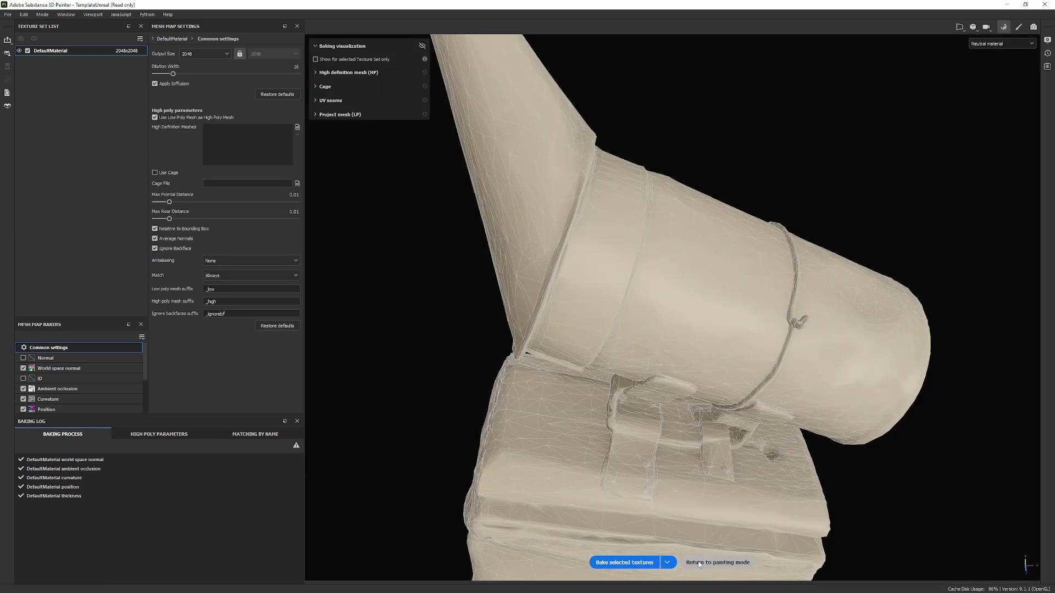
Return to painting mode and inspect the baked mesh maps one after another on the model.
{"action": "key", "text": "b"}
{"action": "key", "text": "b"}
{"action": "key", "text": "b"}
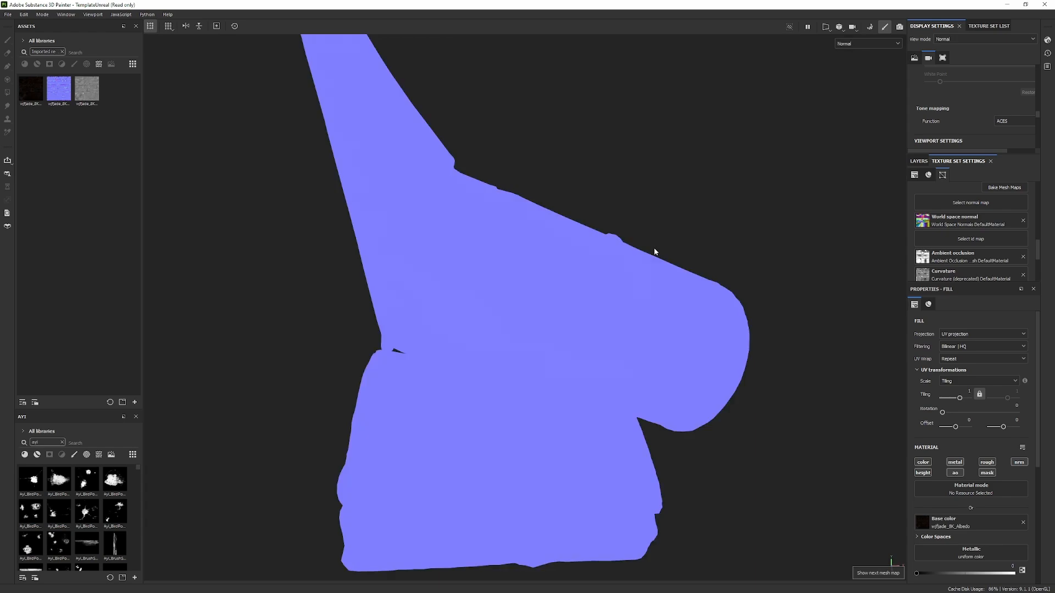
{"action": "left_click_drag", "start_coordinate": [715, 214], "coordinate": [609, 213], "text": "alt"}
{"action": "key", "text": "b"}
{"action": "key", "text": "b"}
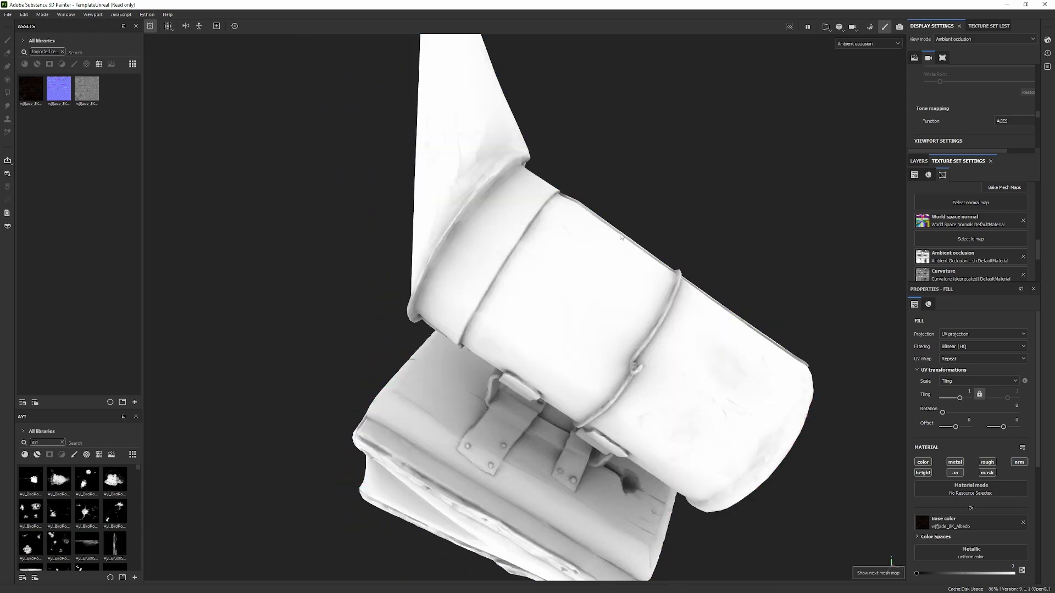
{"action": "key", "text": "b"}
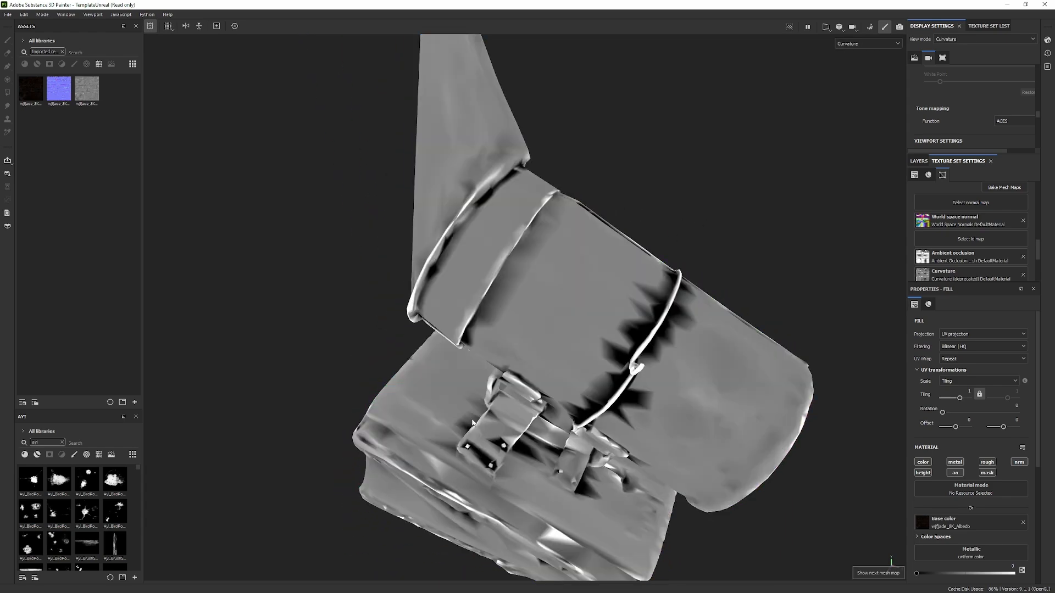
{"action": "scroll", "coordinate": [643, 367], "scroll_direction": "up", "scroll_amount": 2}
{"action": "key", "text": "b"}
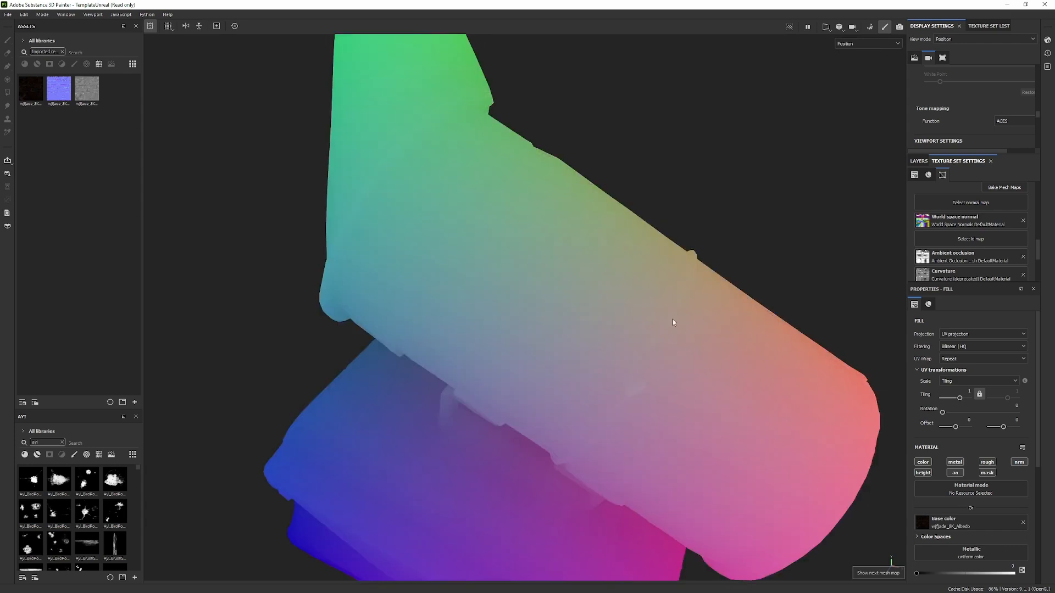
{"action": "key", "text": "b"}
{"action": "left_click_drag", "start_coordinate": [601, 385], "coordinate": [452, 321], "text": "alt"}
Restore the full material view and examine the surface up close under rotated lighting.
{"action": "key", "text": "m"}
{"action": "right_click_drag", "start_coordinate": [450, 298], "coordinate": [537, 302], "text": "shift"}
{"action": "left_click_drag", "start_coordinate": [537, 301], "coordinate": [582, 266], "text": "alt"}
{"action": "right_click_drag", "start_coordinate": [581, 265], "coordinate": [788, 298], "text": "alt"}
{"action": "right_click_drag", "start_coordinate": [610, 242], "coordinate": [420, 271], "text": "alt"}
{"action": "mouse_move", "coordinate": [550, 258]}
{"action": "left_mouse_down", "text": "alt"}
{"action": "mouse_move", "coordinate": [749, 288]}
{"action": "mouse_move", "coordinate": [562, 255]}
{"action": "left_mouse_up", "text": "alt"}
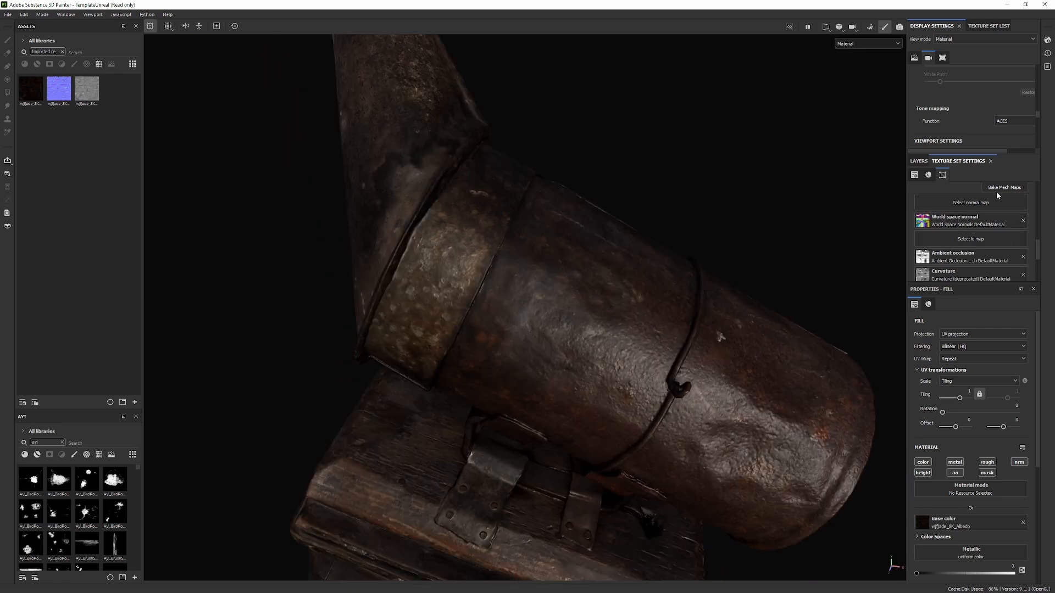
Revisit the mesh map baking settings, and back in painting mode examine the whole bee smoker from several angles and lighting directions.
{"action": "left_click", "coordinate": [1005, 188]}
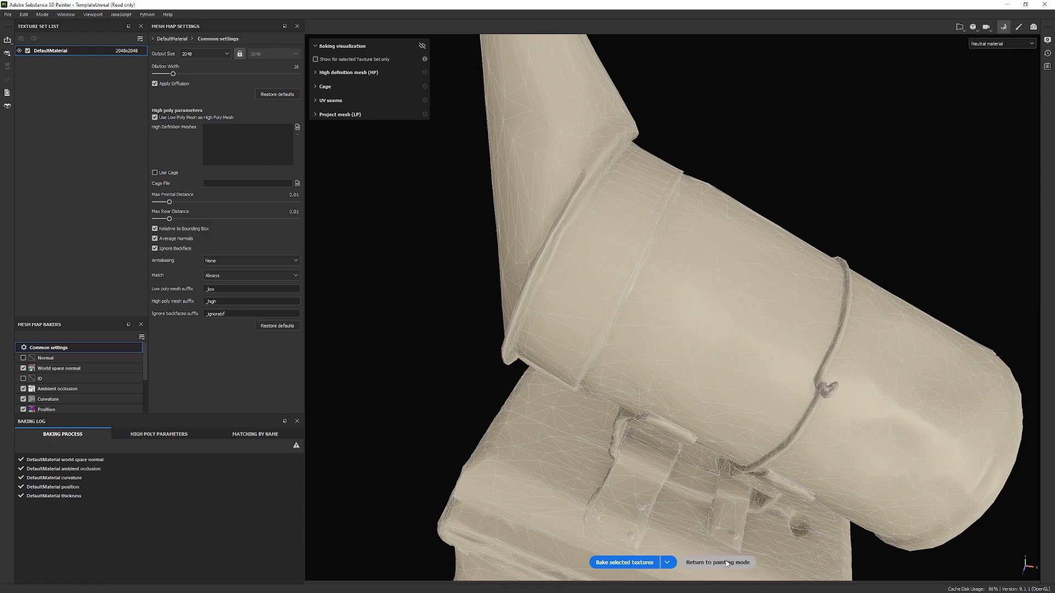
{"action": "mouse_move", "coordinate": [835, 351]}
{"action": "left_mouse_down", "text": "alt"}
{"action": "mouse_move", "coordinate": [779, 331]}
{"action": "mouse_move", "coordinate": [683, 322]}
{"action": "left_mouse_up", "text": "alt"}
{"action": "mouse_move", "coordinate": [682, 323]}
{"action": "right_mouse_down", "text": "shift"}
{"action": "mouse_move", "coordinate": [643, 304]}
{"action": "mouse_move", "coordinate": [598, 303]}
{"action": "mouse_move", "coordinate": [608, 306]}
{"action": "right_mouse_up", "text": "shift"}
{"action": "right_click_drag", "start_coordinate": [569, 351], "coordinate": [440, 292], "text": "alt"}
{"action": "left_click_drag", "start_coordinate": [440, 292], "coordinate": [513, 280], "text": "alt"}
{"action": "middle_click_drag", "start_coordinate": [514, 281], "coordinate": [525, 238], "text": "alt"}
{"action": "left_click_drag", "start_coordinate": [526, 238], "coordinate": [541, 241], "text": "alt"}
{"action": "right_click_drag", "start_coordinate": [541, 241], "coordinate": [579, 269], "text": "shift"}
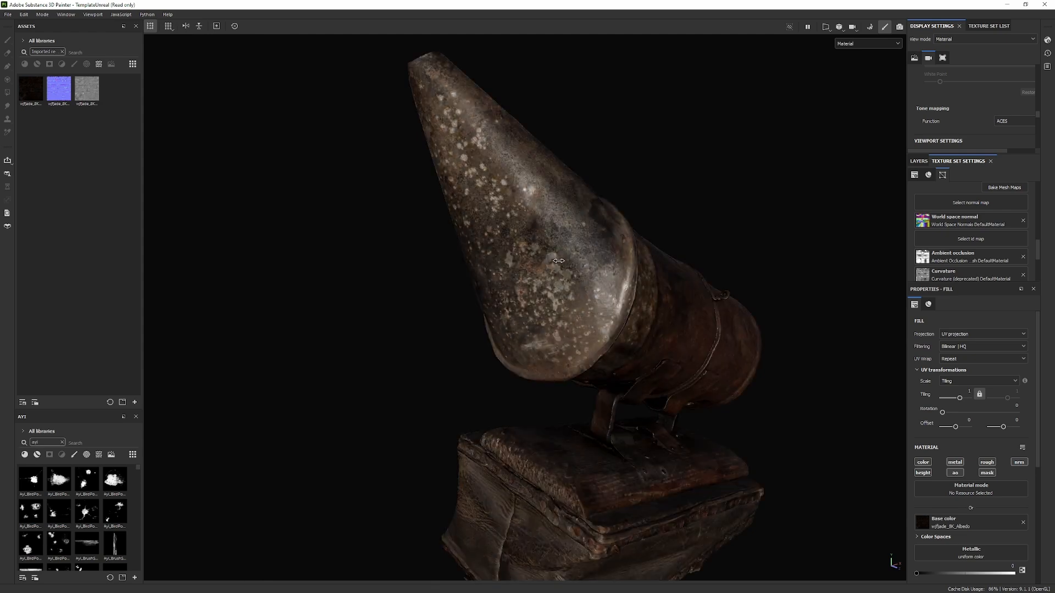
{"action": "left_click_drag", "start_coordinate": [580, 291], "coordinate": [536, 264], "text": "alt"}
{"action": "middle_click_drag", "start_coordinate": [535, 307], "coordinate": [533, 264], "text": "alt"}
{"action": "right_click_drag", "start_coordinate": [536, 286], "coordinate": [547, 335], "text": "shift"}
Compare the isolated base color channel with the full material on the other side of the smoker.
{"action": "left_click_drag", "start_coordinate": [687, 199], "coordinate": [384, 196], "text": "alt"}
{"action": "key", "text": "c"}
{"action": "right_click_drag", "start_coordinate": [396, 196], "coordinate": [398, 209], "text": "alt"}
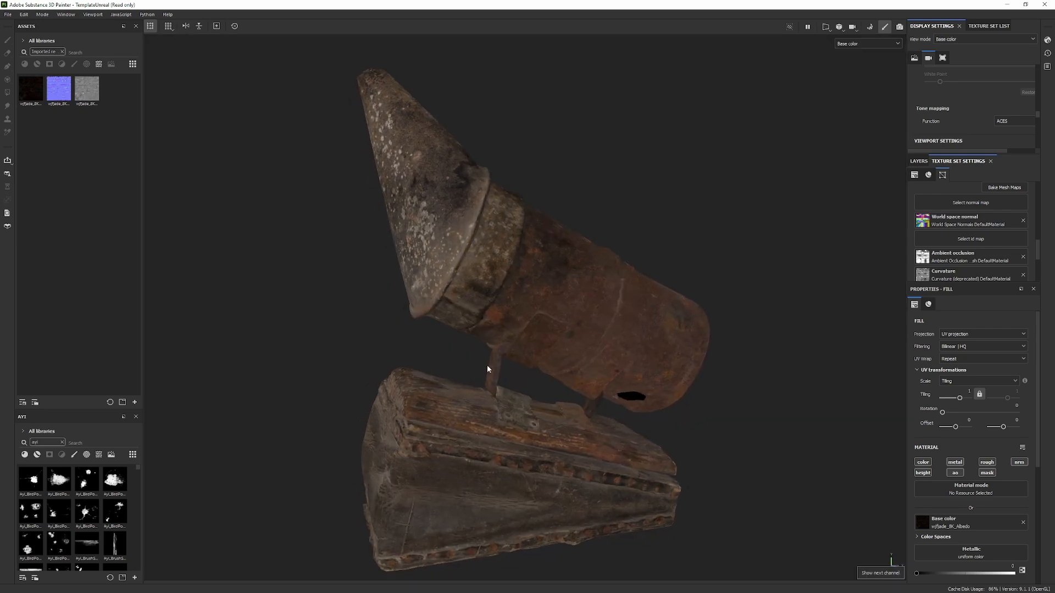
{"action": "key", "text": "m"}
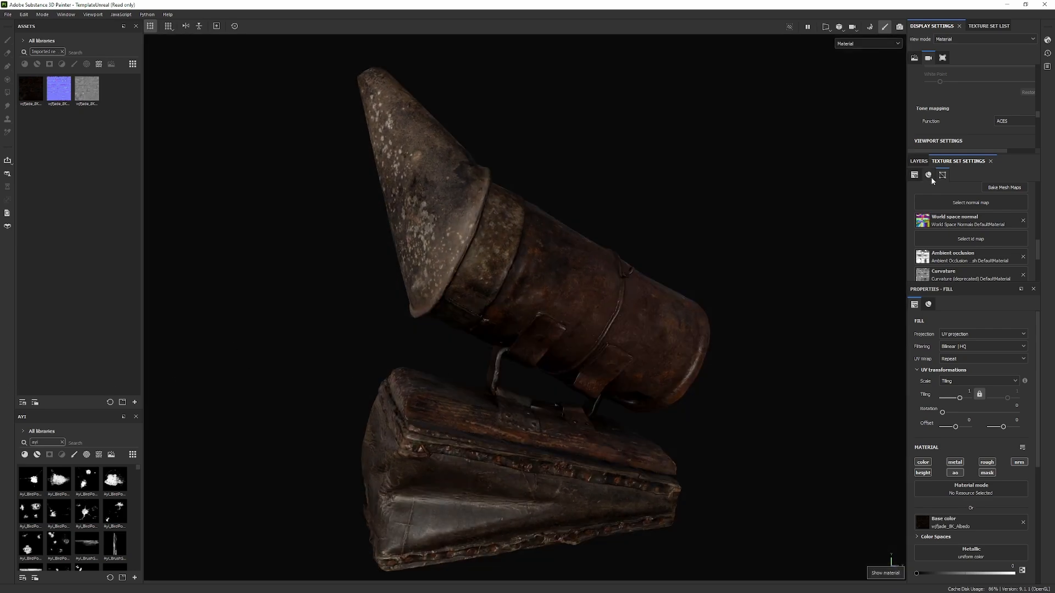
Search the assets for PBR and add the PBR Validate (Metallic Roughness) filter on top of the layer stack.
{"action": "left_click", "coordinate": [919, 161]}
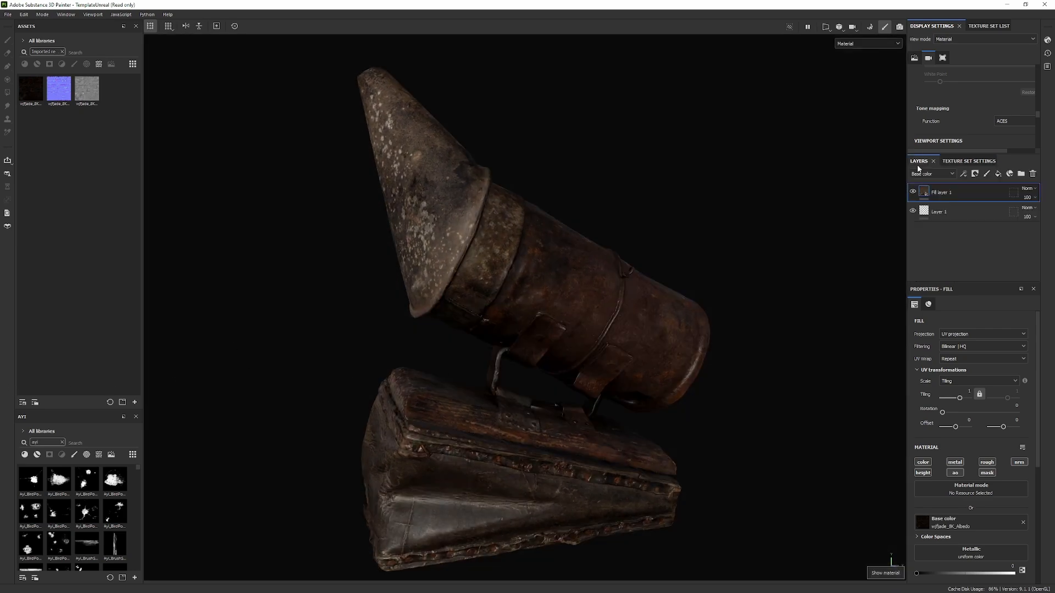
{"action": "left_click", "coordinate": [63, 51]}
{"action": "left_click", "coordinate": [67, 51]}
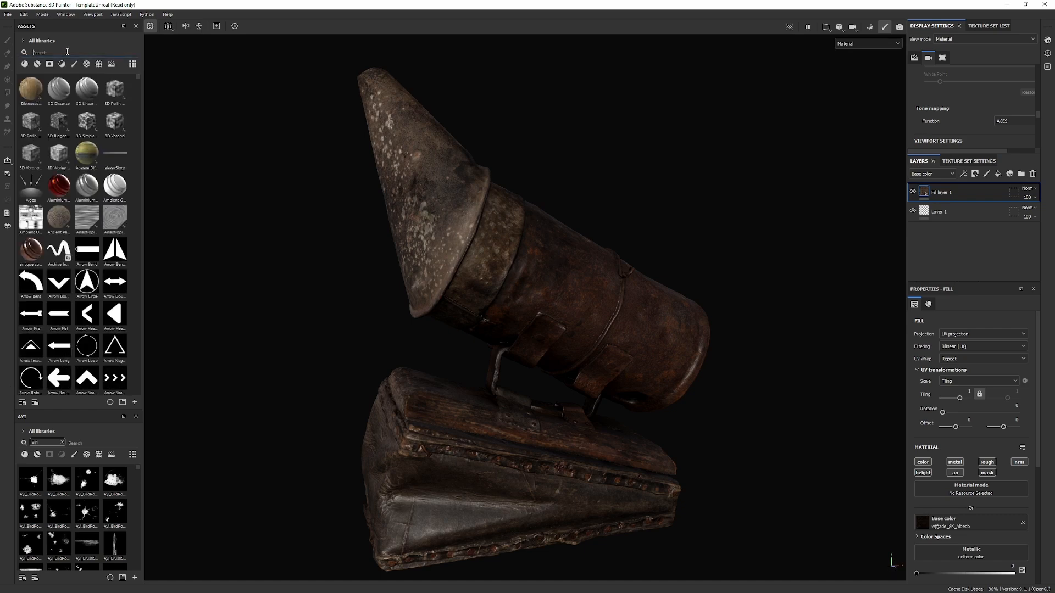
{"action": "type", "text": "PBR"}
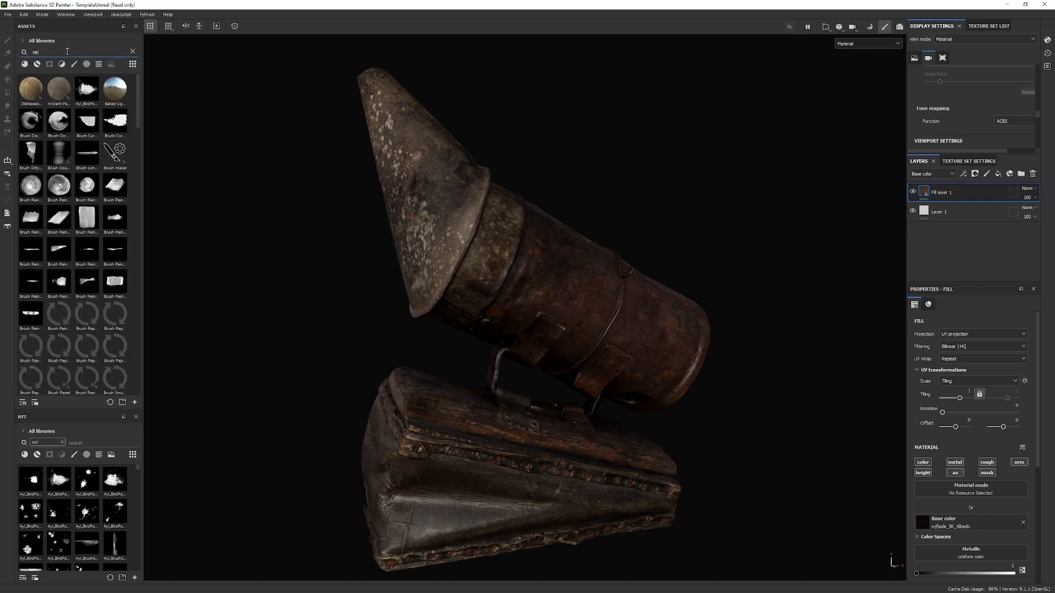
{"action": "scroll", "coordinate": [99, 165], "scroll_direction": "down", "scroll_amount": 12}
{"action": "left_click_drag", "start_coordinate": [59, 137], "coordinate": [996, 192]}
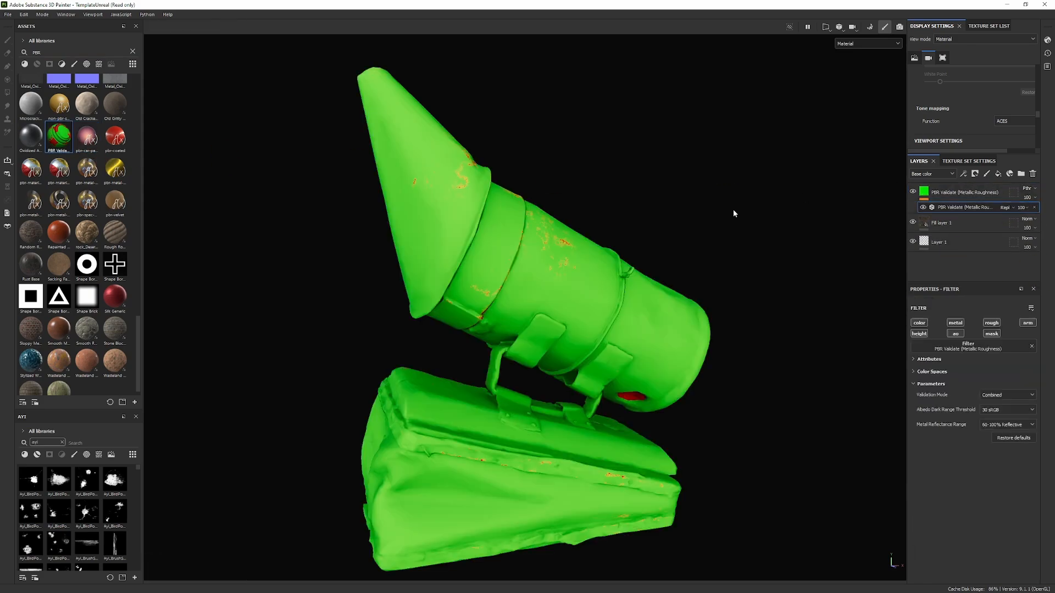
Inspect the validation colors around the cylinder's hole and set the filter's Albedo Dark Range Threshold to 50 sRGB.
{"action": "scroll", "coordinate": [527, 245], "scroll_direction": "up", "scroll_amount": 5}
{"action": "left_click_drag", "start_coordinate": [624, 228], "coordinate": [529, 102], "text": "alt"}
{"action": "right_click_drag", "start_coordinate": [528, 102], "coordinate": [608, 358], "text": "alt"}
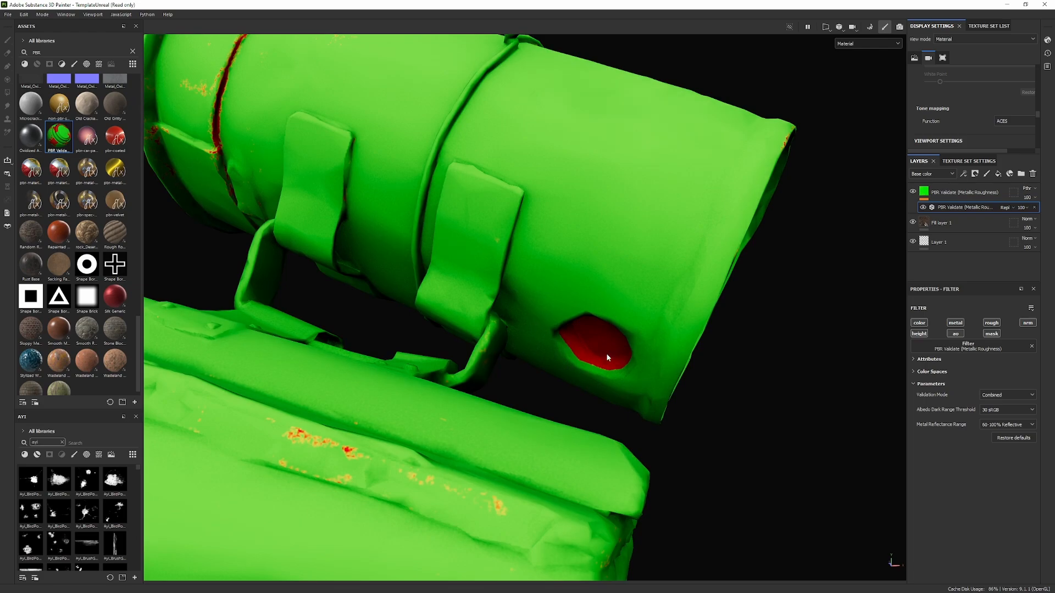
{"action": "left_click", "coordinate": [1004, 414]}
{"action": "left_click", "coordinate": [1006, 430]}
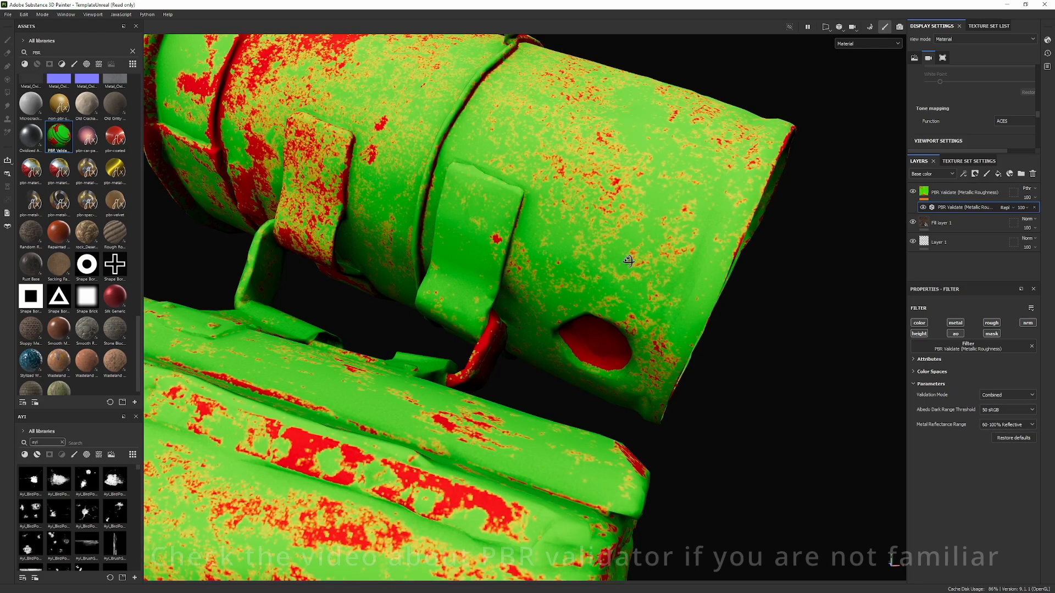
Examine the PBR validation colors across the whole smoker, from the cylinder and spout down to the bellows.
{"action": "left_click_drag", "start_coordinate": [671, 253], "coordinate": [662, 303], "text": "alt"}
{"action": "right_click_drag", "start_coordinate": [661, 304], "coordinate": [638, 160], "text": "alt"}
{"action": "left_click_drag", "start_coordinate": [638, 160], "coordinate": [661, 44], "text": "alt"}
{"action": "right_click_drag", "start_coordinate": [612, 388], "coordinate": [538, 308], "text": "alt"}
{"action": "left_click_drag", "start_coordinate": [538, 307], "coordinate": [465, 304], "text": "alt"}
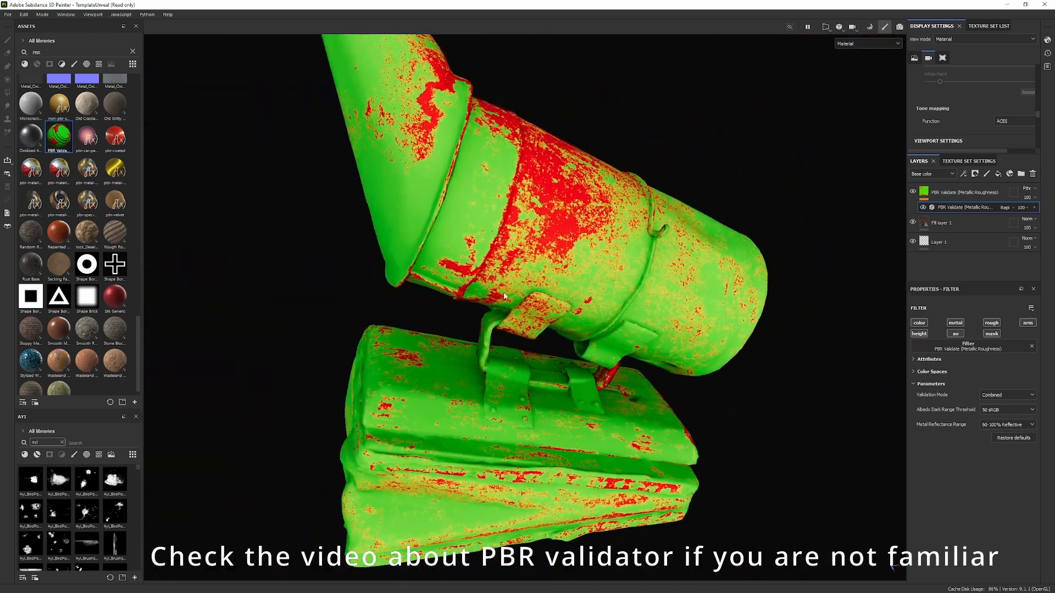
Compare the isolated base color channel with and without the PBR Validate layer, and return to the material view.
{"action": "left_click", "coordinate": [913, 194]}
{"action": "left_click_drag", "start_coordinate": [769, 207], "coordinate": [702, 223], "text": "alt"}
{"action": "mouse_move", "coordinate": [701, 223]}
{"action": "right_mouse_down", "text": "shift"}
{"action": "mouse_move", "coordinate": [717, 231]}
{"action": "mouse_move", "coordinate": [704, 238]}
{"action": "right_mouse_up", "text": "shift"}
{"action": "key", "text": "c"}
{"action": "left_click_drag", "start_coordinate": [739, 253], "coordinate": [742, 254], "text": "alt"}
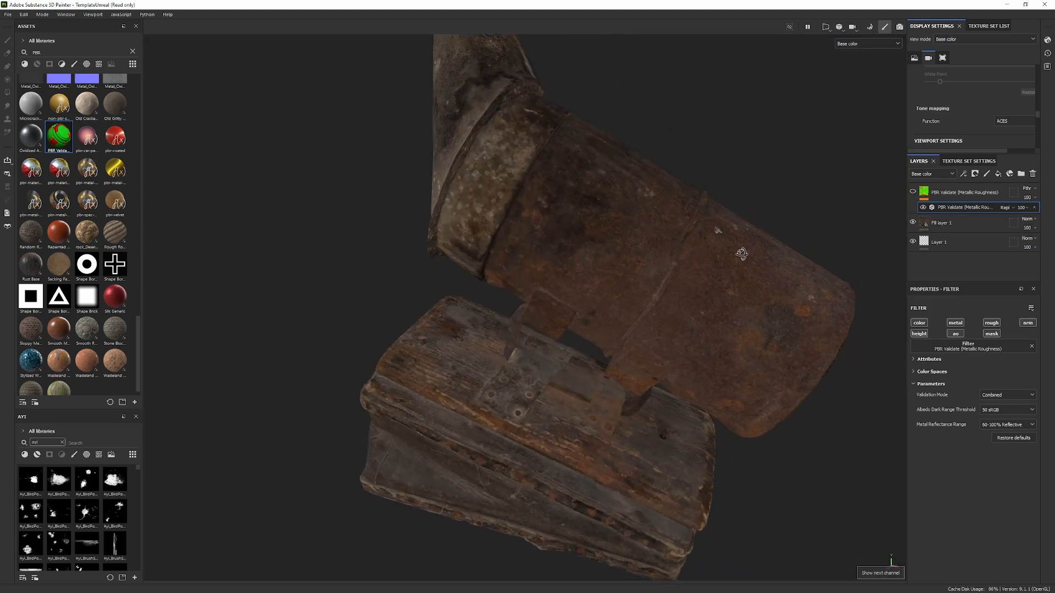
{"action": "left_click", "coordinate": [912, 192]}
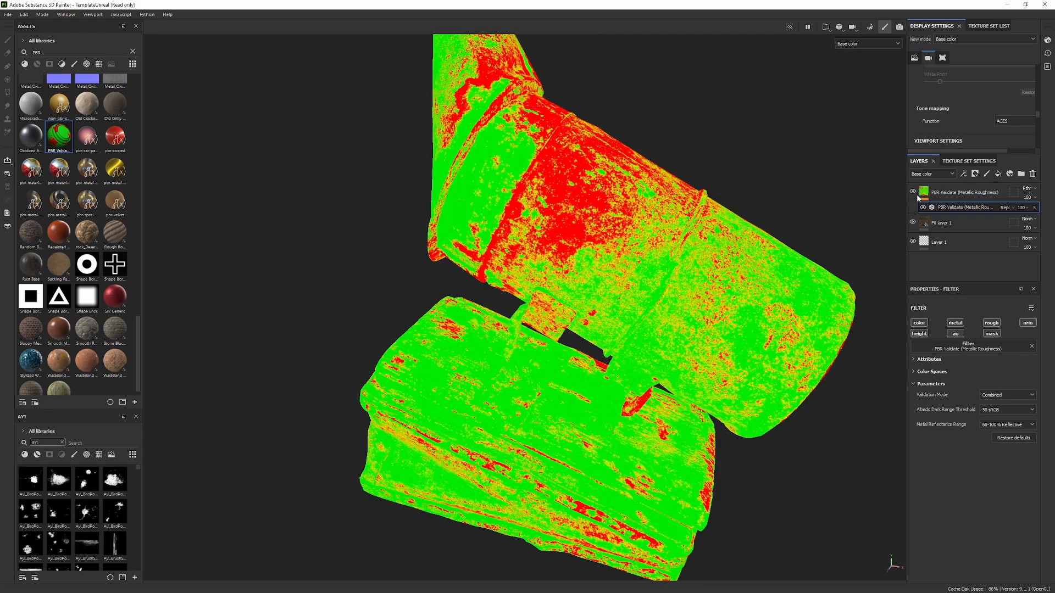
{"action": "left_click", "coordinate": [915, 194]}
{"action": "left_click", "coordinate": [916, 194]}
{"action": "key", "text": "m"}
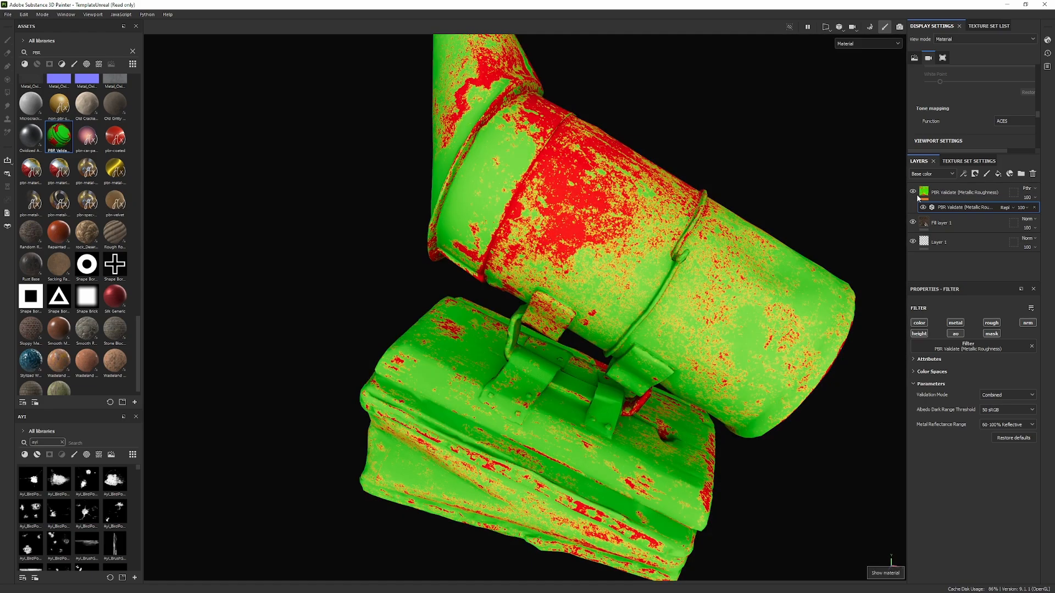
Hide the PBR Validate layer and inspect the smoker's plain material under a changed lighting direction.
{"action": "left_click_drag", "start_coordinate": [590, 313], "coordinate": [709, 282], "text": "alt"}
{"action": "left_click_drag", "start_coordinate": [465, 359], "coordinate": [515, 322], "text": "alt"}
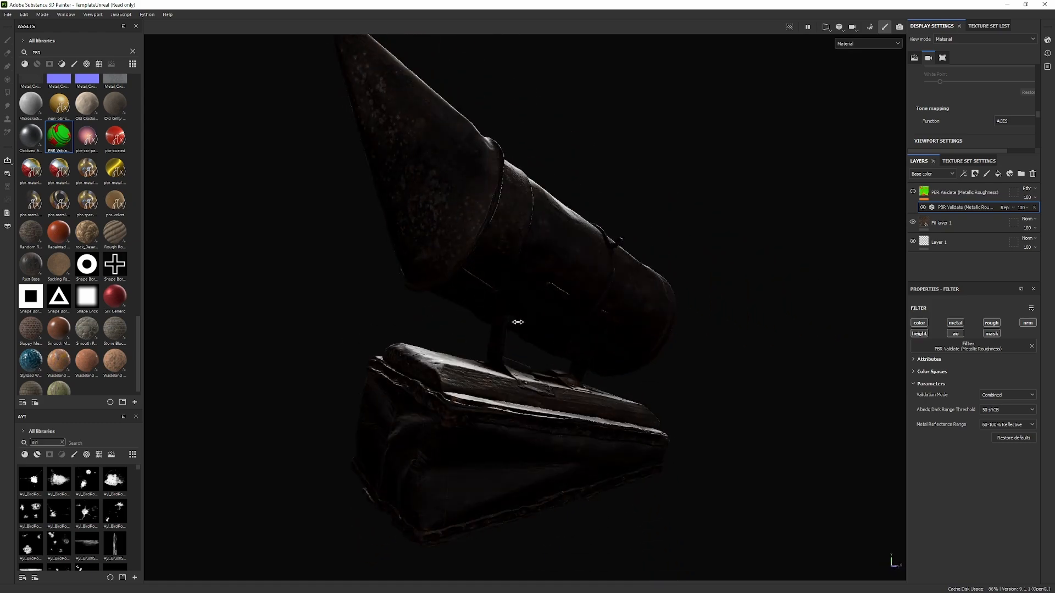
{"action": "right_click_drag", "start_coordinate": [516, 321], "coordinate": [539, 330], "text": "shift"}
{"action": "left_click_drag", "start_coordinate": [654, 328], "coordinate": [730, 308], "text": "alt"}
{"action": "left_click", "coordinate": [914, 193]}
{"action": "left_click", "coordinate": [914, 193]}
{"action": "left_click_drag", "start_coordinate": [556, 254], "coordinate": [550, 265], "text": "alt"}
{"action": "right_click_drag", "start_coordinate": [550, 264], "coordinate": [595, 370], "text": "alt"}
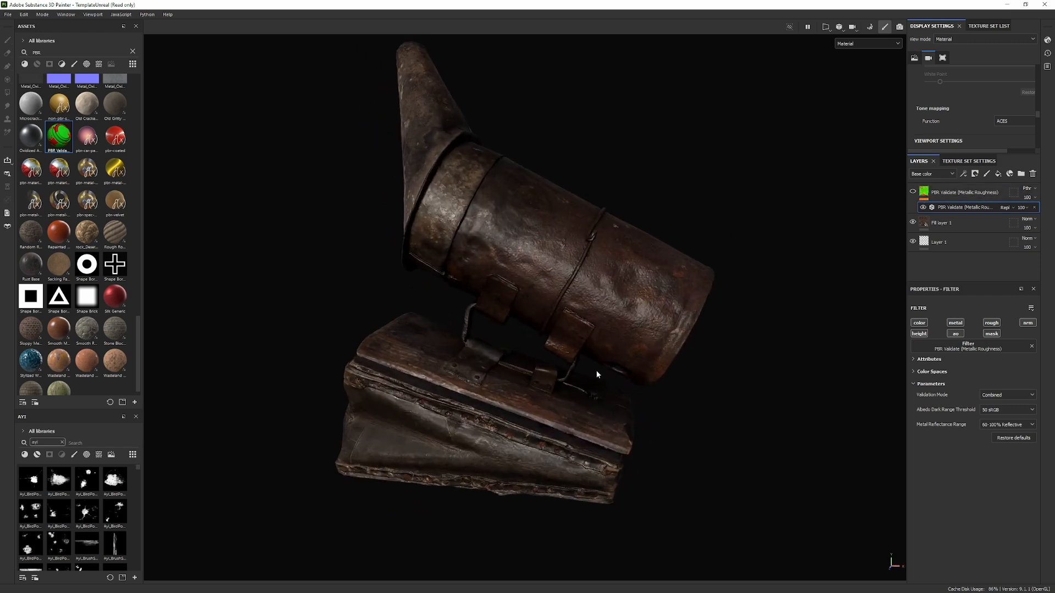
Cycle through the mesh maps on the model, and back in the material view examine the smoker under different lighting directions.
{"action": "key", "text": "b"}
{"action": "key", "text": "b"}
{"action": "key", "text": "b"}
{"action": "key", "text": "shift+b"}
{"action": "key", "text": "m"}
{"action": "right_click_drag", "start_coordinate": [444, 289], "coordinate": [448, 266], "text": "shift"}
{"action": "left_click_drag", "start_coordinate": [448, 266], "coordinate": [505, 365], "text": "alt"}
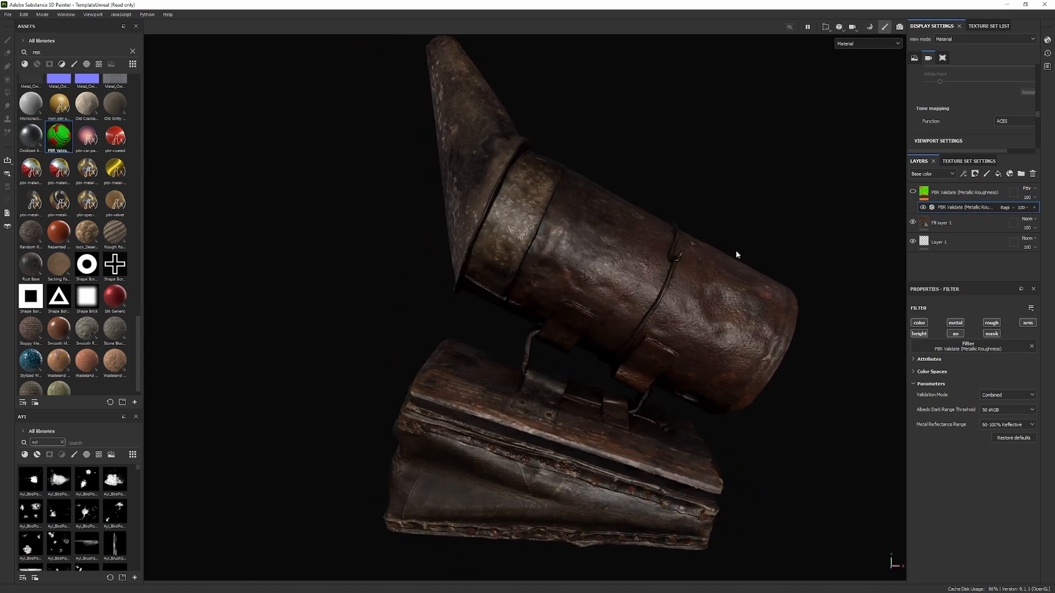
{"action": "left_click_drag", "start_coordinate": [695, 291], "coordinate": [703, 327], "text": "alt"}
{"action": "right_click_drag", "start_coordinate": [681, 395], "coordinate": [652, 516], "text": "alt"}
{"action": "right_click_drag", "start_coordinate": [599, 431], "coordinate": [678, 424], "text": "shift"}
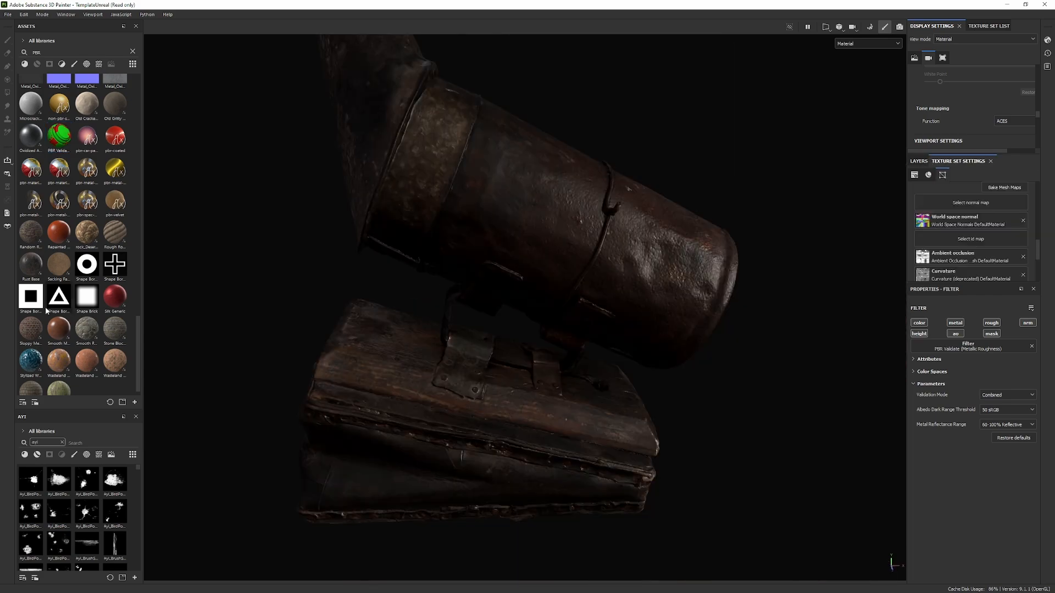
Search the assets for project resources and for the smoker's imported 8K textures.
{"action": "scroll", "coordinate": [108, 205], "scroll_direction": "up", "scroll_amount": 10}
{"action": "left_click", "coordinate": [48, 54]}
{"action": "type", "text": "project"}
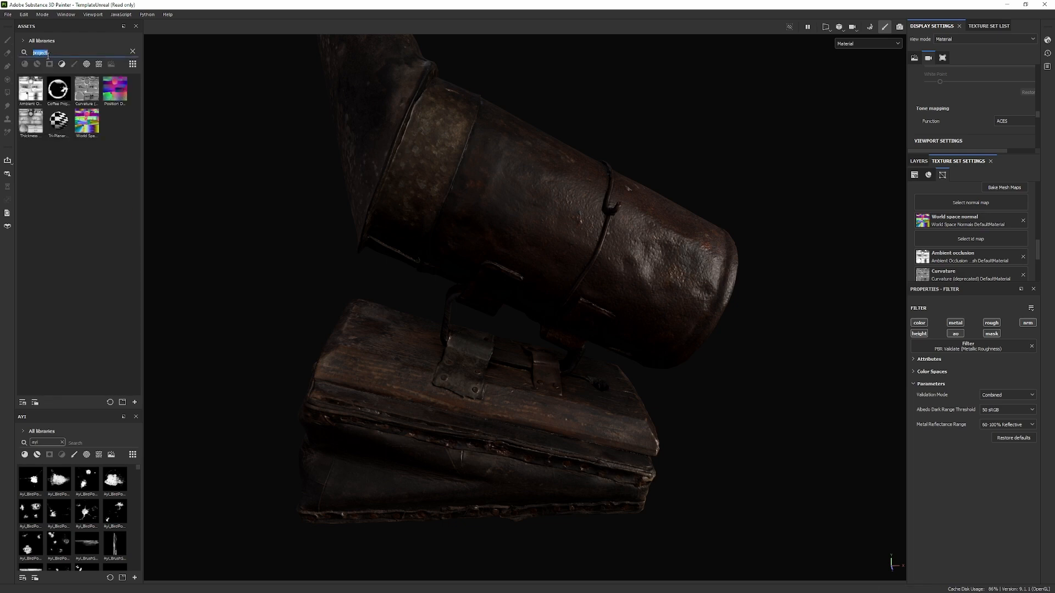
{"action": "type", "text": "wjf"}
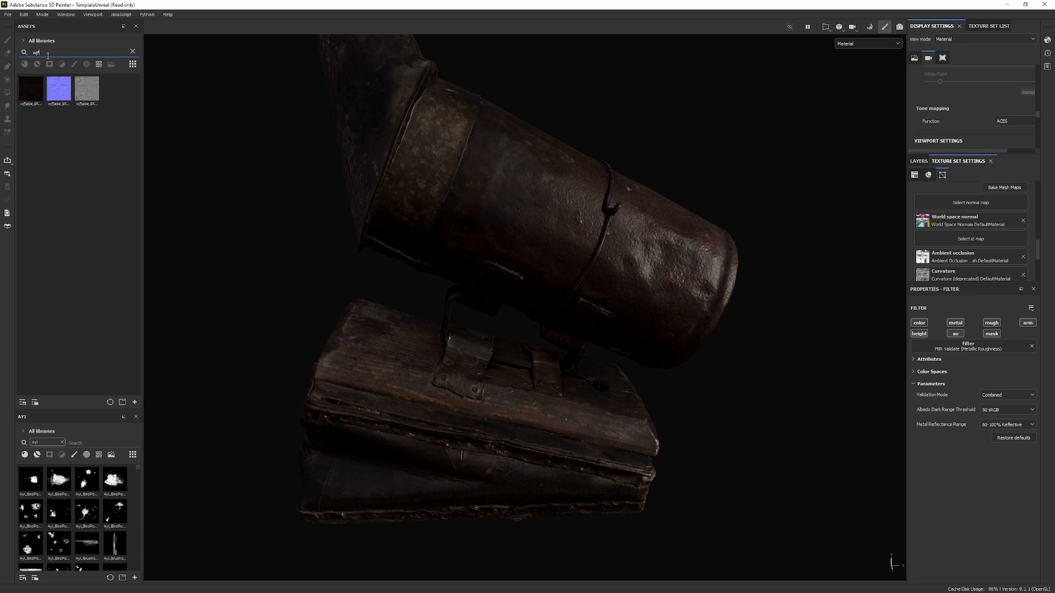
Assign the 8K albedo texture as the texture set's ID map and view the ID mesh map on the model.
{"action": "left_click_drag", "start_coordinate": [30, 102], "coordinate": [983, 243]}
{"action": "key", "text": "b"}
{"action": "key", "text": "b"}
{"action": "key", "text": "b"}
{"action": "key", "text": "b"}
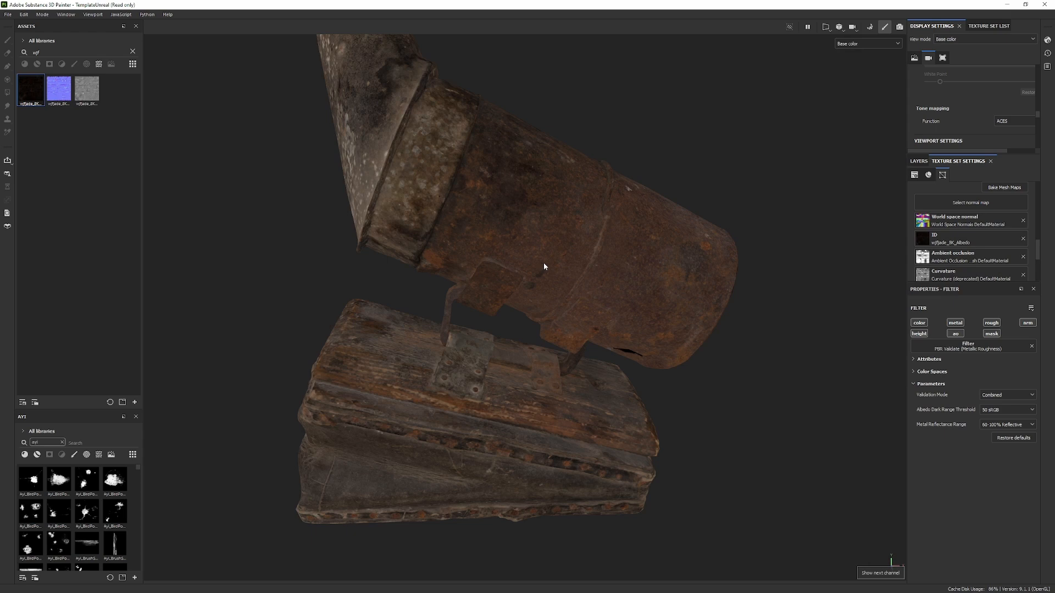
{"action": "key", "text": "b"}
{"action": "key", "text": "b"}
{"action": "key", "text": "b"}
{"action": "key", "text": "b"}
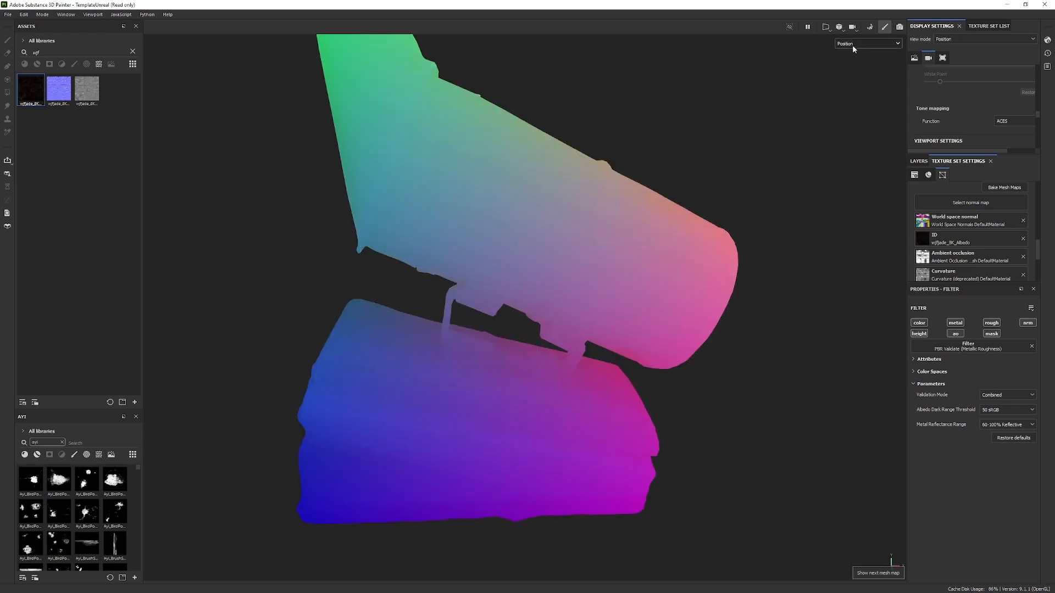
{"action": "key", "text": "b"}
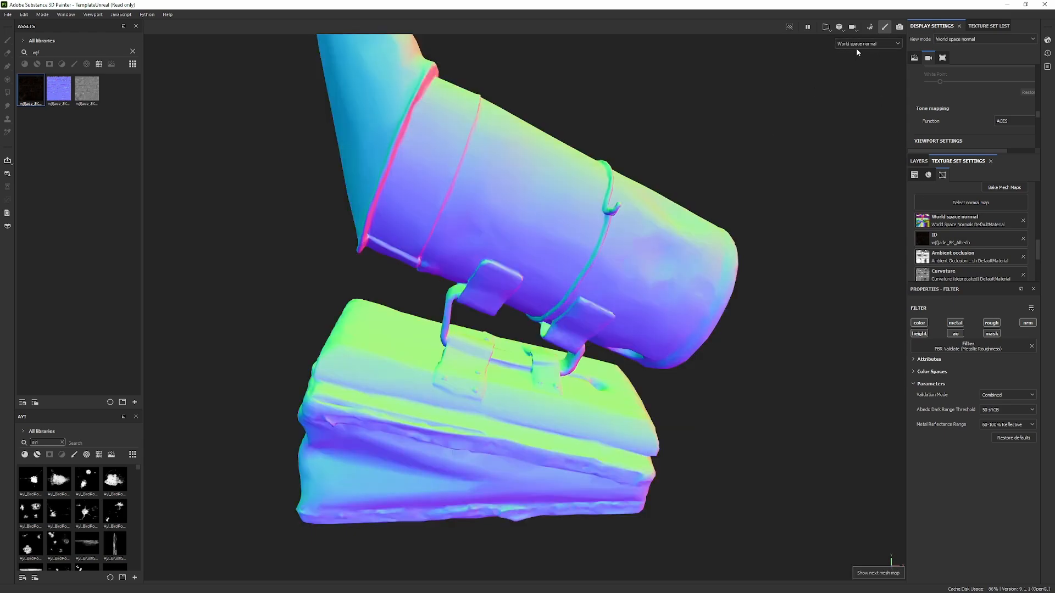
{"action": "key", "text": "b"}
{"action": "left_click_drag", "start_coordinate": [589, 139], "coordinate": [367, 245], "text": "alt"}
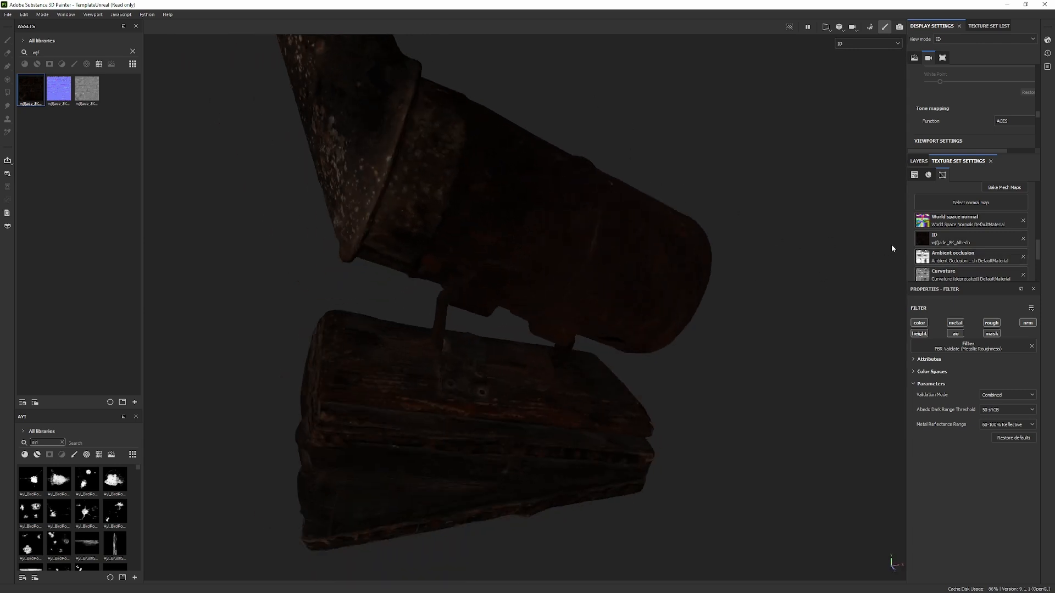
Review the texture set's general properties, channel list and assigned mesh maps, including the ID map.
{"action": "left_click", "coordinate": [997, 238]}
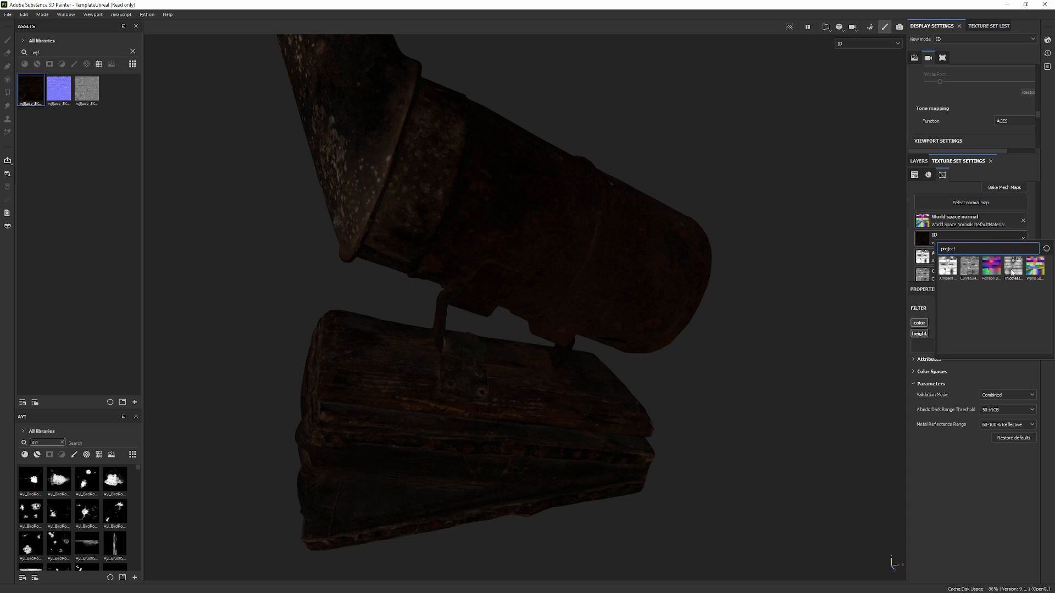
{"action": "left_click", "coordinate": [902, 241]}
{"action": "scroll", "coordinate": [947, 242], "scroll_direction": "up", "scroll_amount": 7}
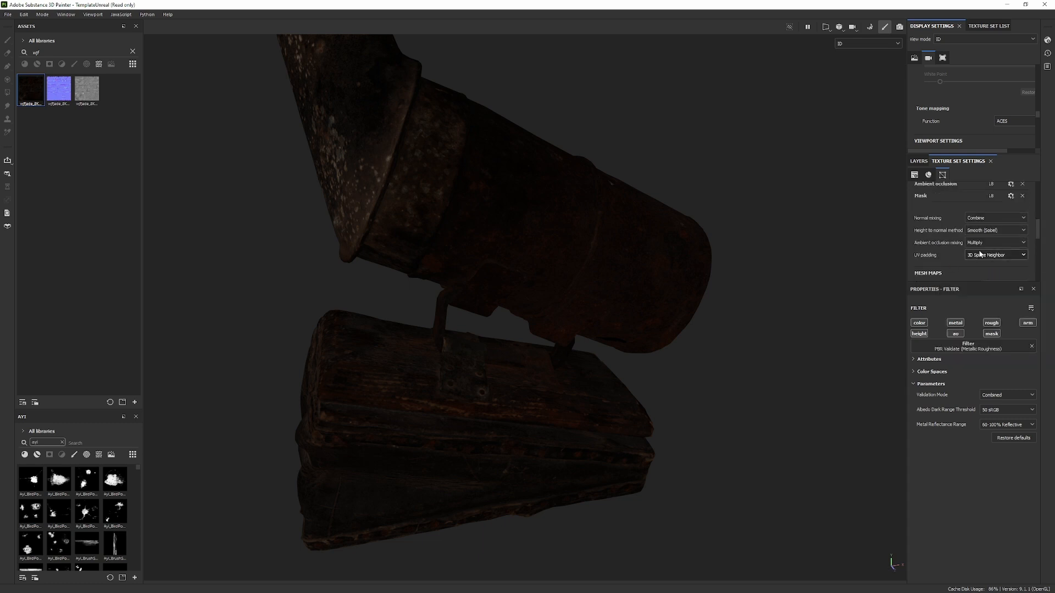
{"action": "scroll", "coordinate": [984, 241], "scroll_direction": "up", "scroll_amount": 3}
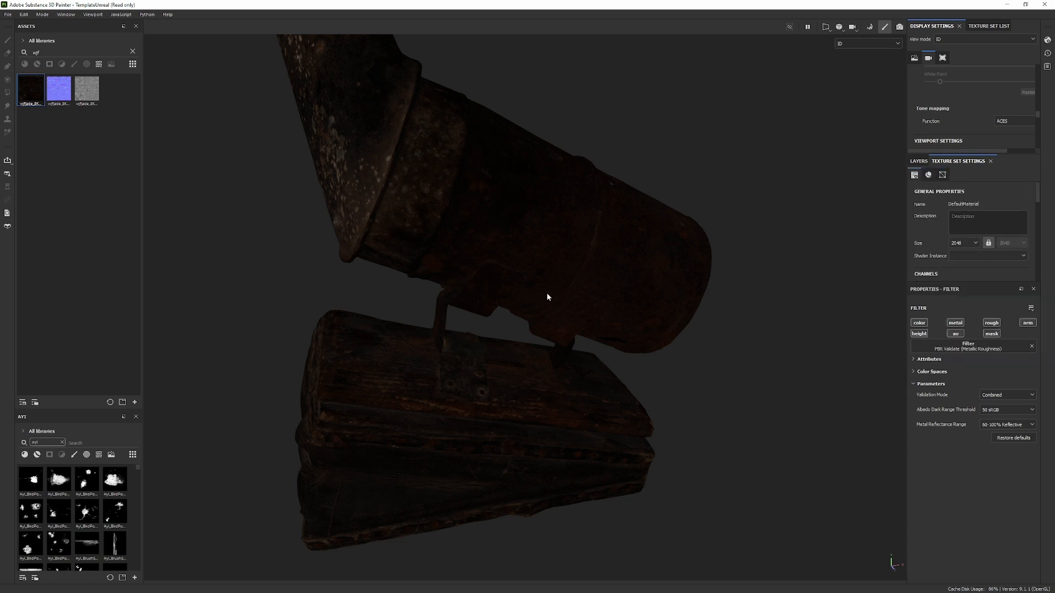
{"action": "right_click_drag", "start_coordinate": [533, 227], "coordinate": [514, 226], "text": "alt"}
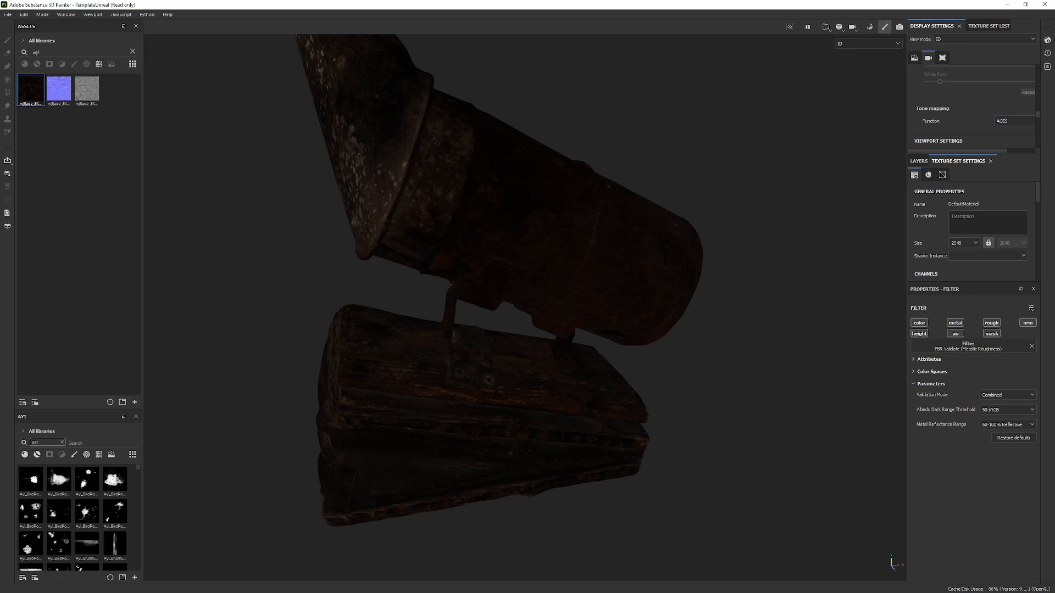
{"action": "mouse_move", "coordinate": [1054, 222]}
{"action": "left_mouse_down"}
{"action": "mouse_move", "coordinate": [735, 219]}
{"action": "mouse_move", "coordinate": [91, 171]}
{"action": "mouse_move", "coordinate": [1054, 220]}
{"action": "left_mouse_up"}
{"action": "left_click_drag", "start_coordinate": [505, 260], "coordinate": [427, 258], "text": "alt"}
{"action": "scroll", "coordinate": [979, 245], "scroll_direction": "down", "scroll_amount": 3}
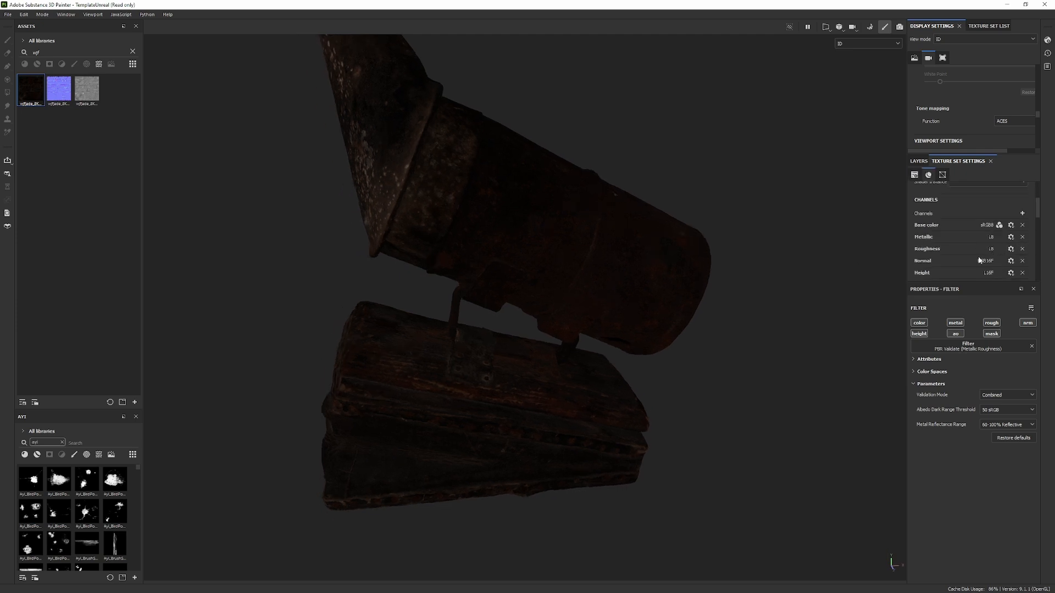
{"action": "scroll", "coordinate": [977, 250], "scroll_direction": "down", "scroll_amount": 5}
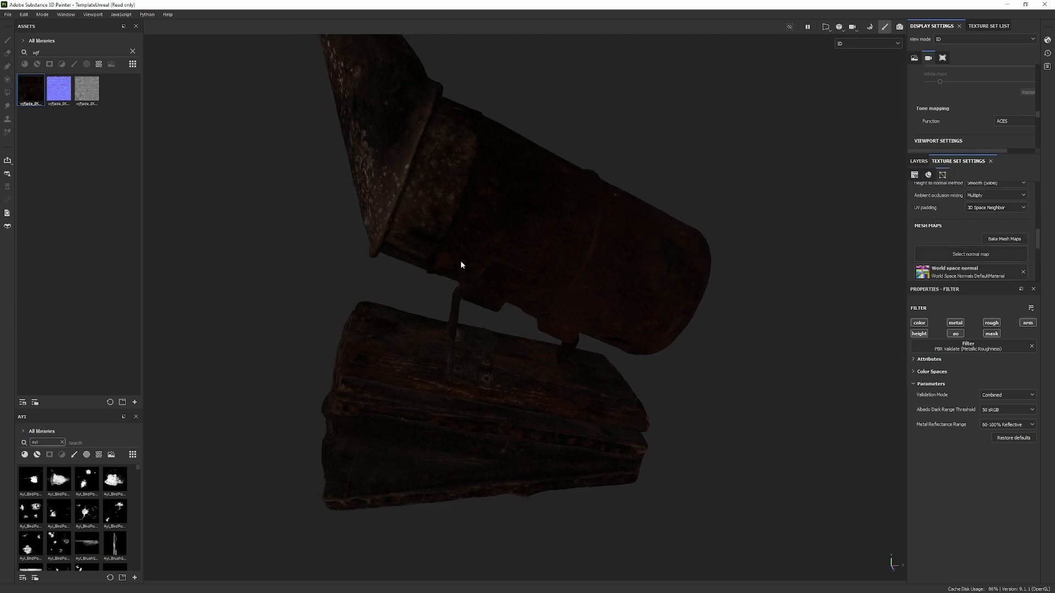
{"action": "left_click", "coordinate": [918, 160]}
{"action": "left_click", "coordinate": [970, 162]}
{"action": "scroll", "coordinate": [983, 237], "scroll_direction": "up", "scroll_amount": 5}
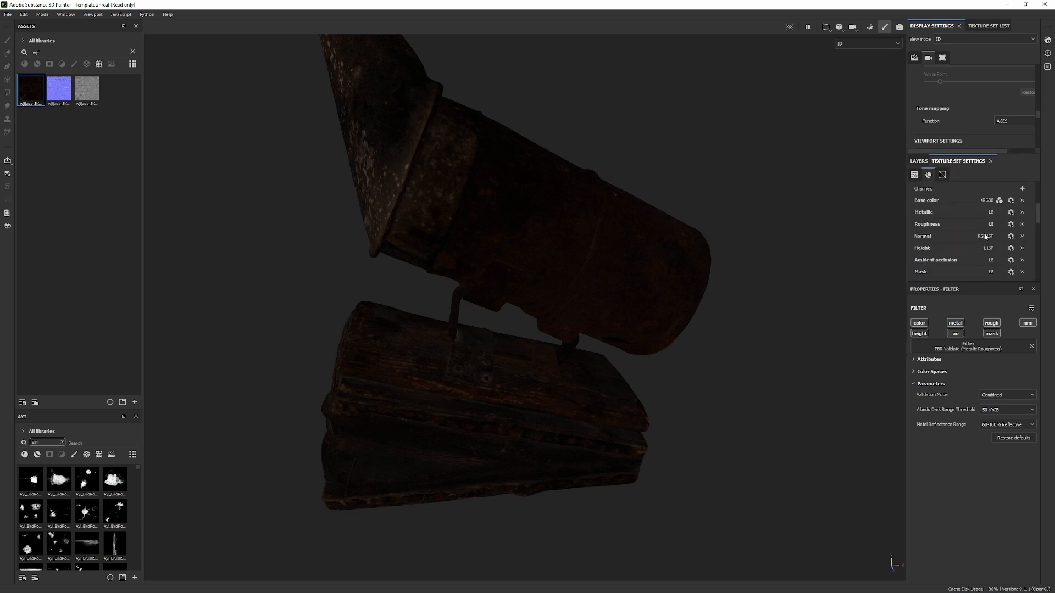
{"action": "scroll", "coordinate": [987, 238], "scroll_direction": "down", "scroll_amount": 5}
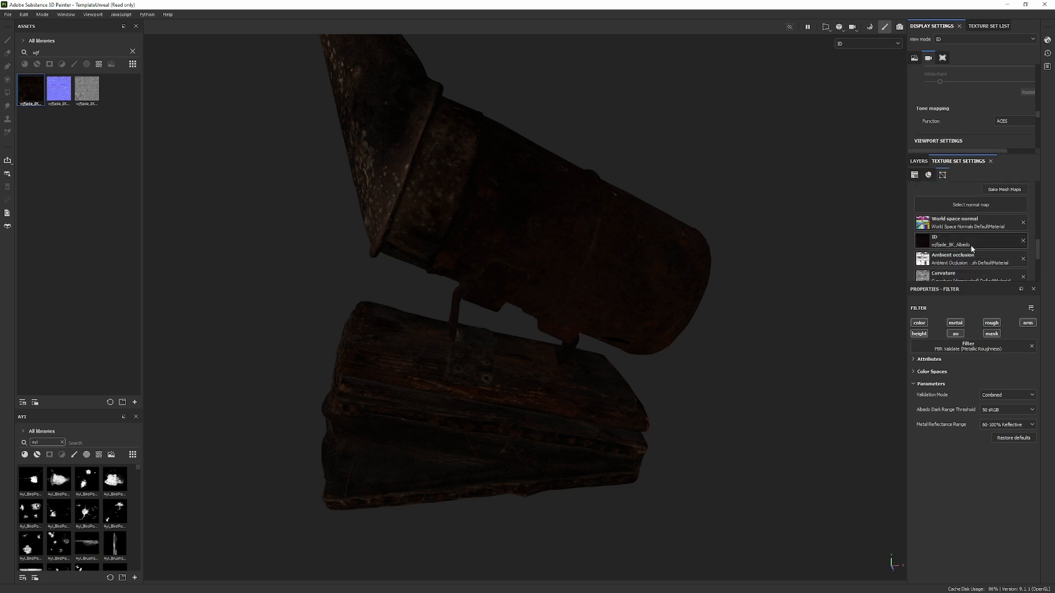
Remove the albedo texture from the ID map and reassign it to Fill layer 1's base color, shown in the material view.
{"action": "left_click", "coordinate": [1024, 240]}
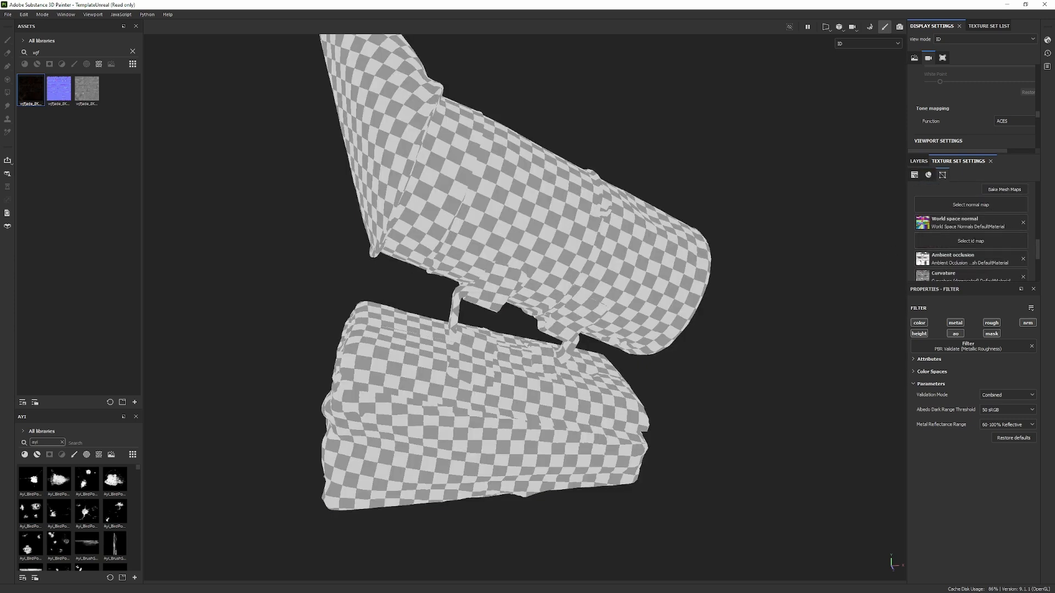
{"action": "left_click", "coordinate": [918, 161]}
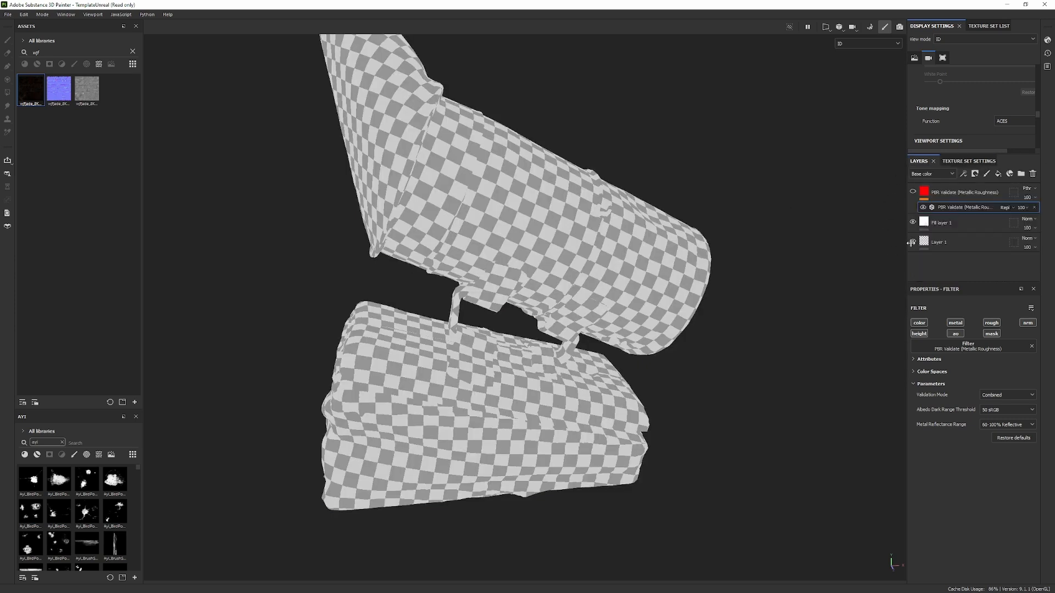
{"action": "left_click", "coordinate": [953, 218]}
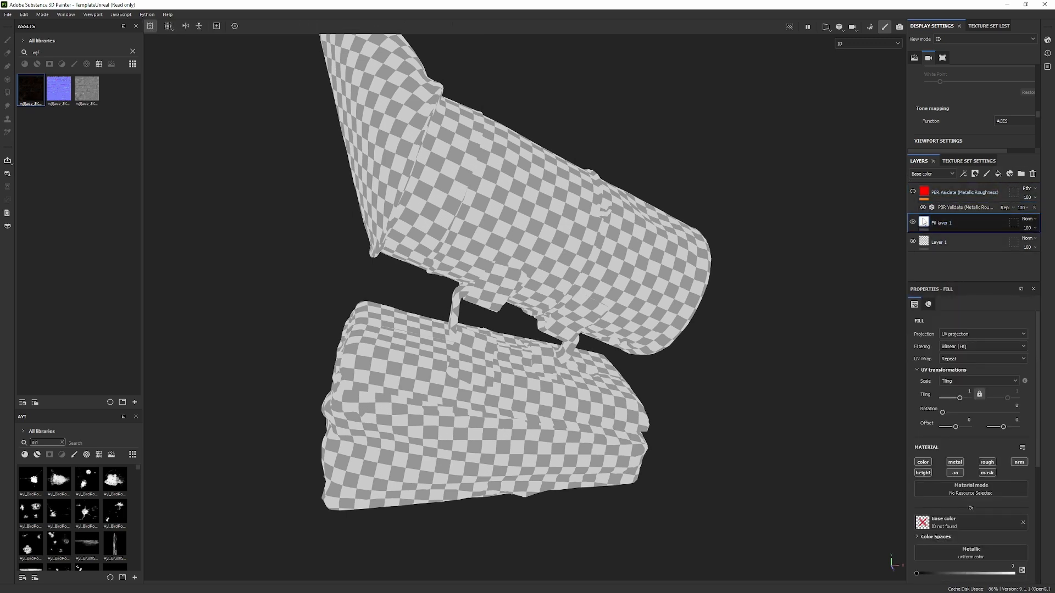
{"action": "key", "text": "m"}
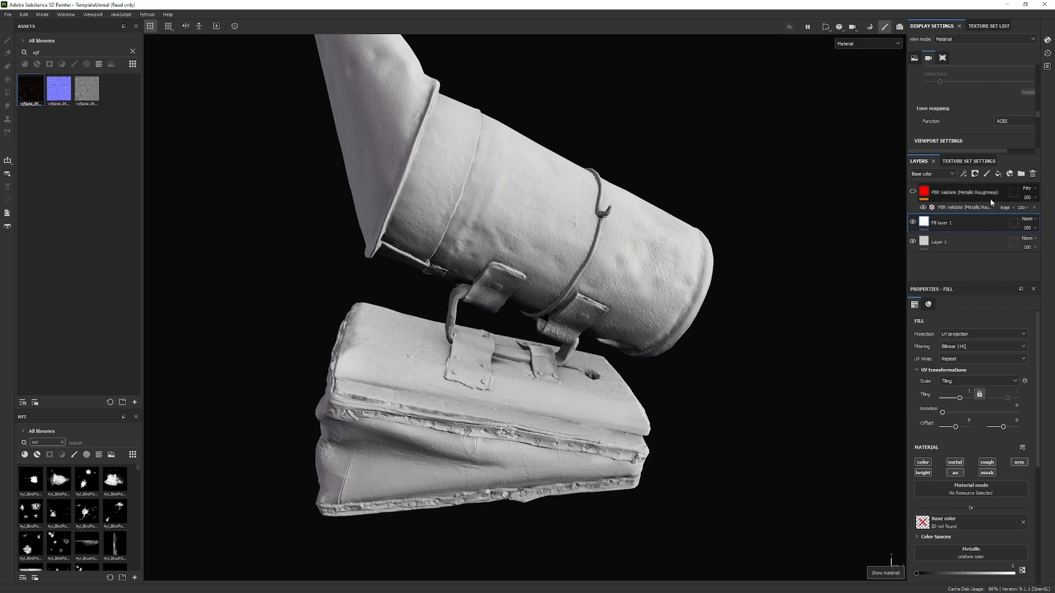
{"action": "left_click_drag", "start_coordinate": [30, 90], "coordinate": [968, 532]}
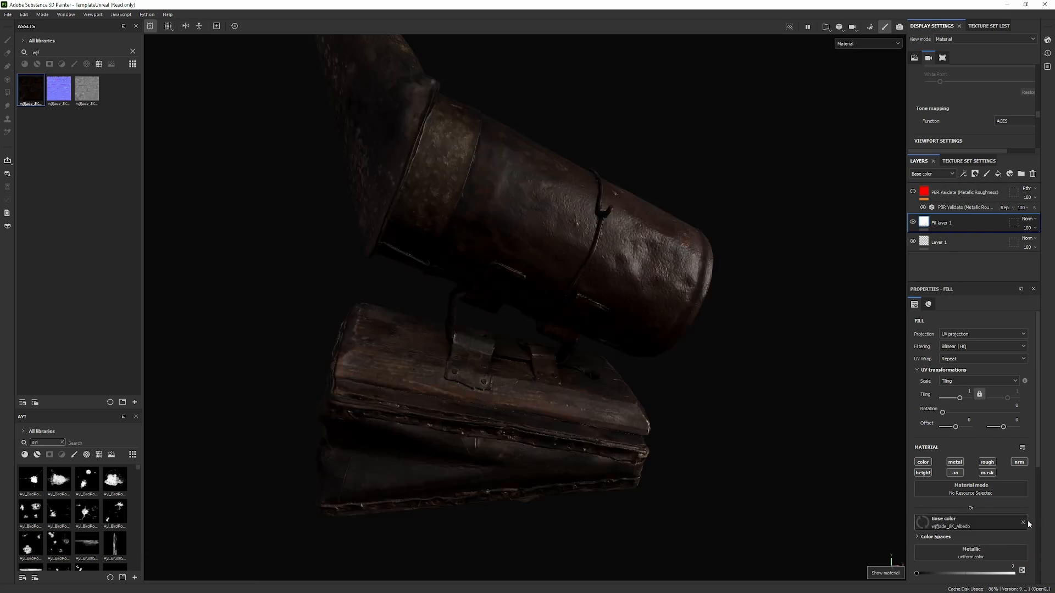
Add an anchor point named BaseLayers to Fill layer 1.
{"action": "left_click", "coordinate": [964, 174]}
{"action": "left_click", "coordinate": [992, 254]}
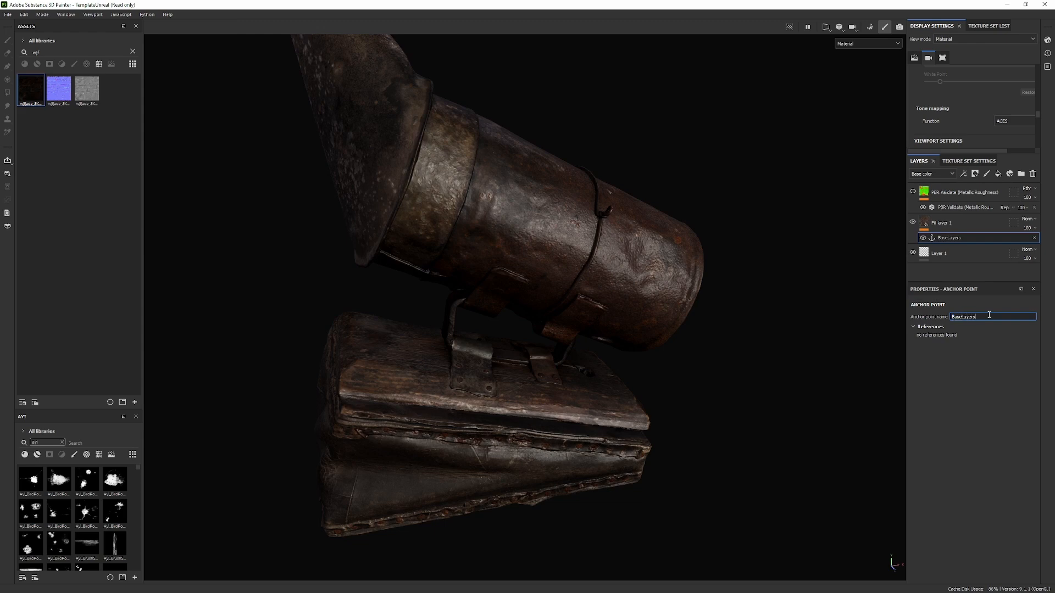
Compare the smoker's base color channel with its full material from several angles and lighting directions.
{"action": "left_click_drag", "start_coordinate": [761, 311], "coordinate": [685, 410], "text": "alt"}
{"action": "key", "text": "c"}
{"action": "left_click_drag", "start_coordinate": [489, 352], "coordinate": [537, 323], "text": "alt"}
{"action": "key", "text": "m"}
{"action": "mouse_move", "coordinate": [537, 323]}
{"action": "right_mouse_down", "text": "alt"}
{"action": "mouse_move", "coordinate": [495, 293]}
{"action": "mouse_move", "coordinate": [544, 331]}
{"action": "right_mouse_up", "text": "alt"}
{"action": "left_click_drag", "start_coordinate": [409, 409], "coordinate": [456, 430], "text": "alt"}
{"action": "middle_click_drag", "start_coordinate": [456, 429], "coordinate": [516, 333], "text": "alt"}
{"action": "right_click_drag", "start_coordinate": [517, 336], "coordinate": [591, 337], "text": "shift"}
{"action": "left_click_drag", "start_coordinate": [591, 336], "coordinate": [547, 282], "text": "alt"}
Isolate the roughness channel and examine it on the spout, cylinder and bellows from several angles.
{"action": "key", "text": "c"}
{"action": "key", "text": "c"}
{"action": "key", "text": "c"}
{"action": "left_click_drag", "start_coordinate": [528, 346], "coordinate": [570, 325], "text": "alt"}
{"action": "middle_click_drag", "start_coordinate": [632, 288], "coordinate": [662, 313], "text": "alt"}
{"action": "left_click_drag", "start_coordinate": [662, 312], "coordinate": [503, 271], "text": "alt"}
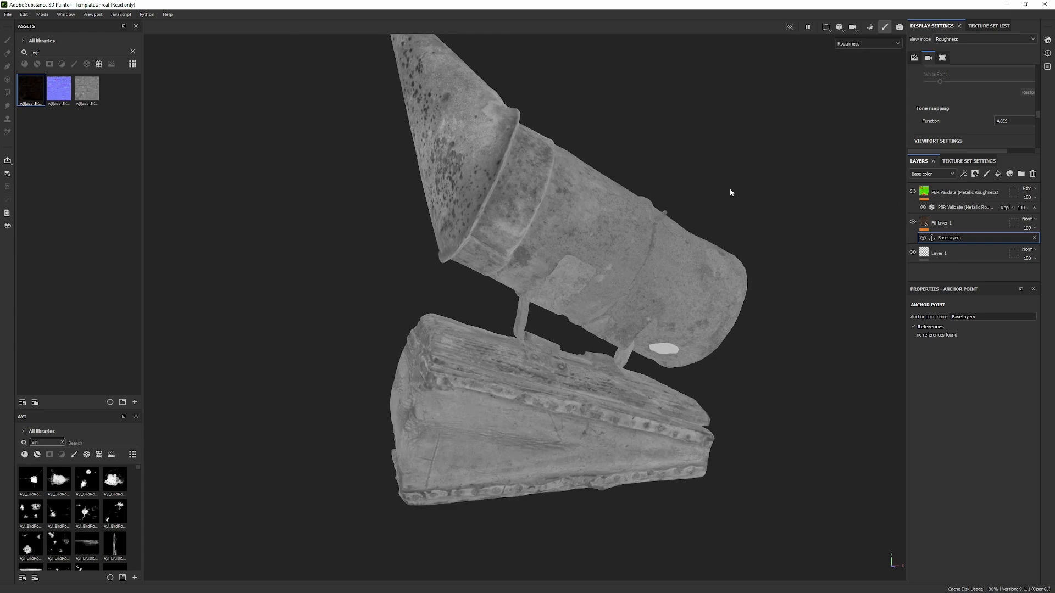
{"action": "middle_click_drag", "start_coordinate": [386, 50], "coordinate": [402, 114], "text": "alt"}
{"action": "right_click_drag", "start_coordinate": [402, 113], "coordinate": [369, 129], "text": "alt"}
{"action": "left_click_drag", "start_coordinate": [369, 128], "coordinate": [475, 163], "text": "alt"}
{"action": "left_click_drag", "start_coordinate": [605, 97], "coordinate": [444, 175], "text": "alt"}
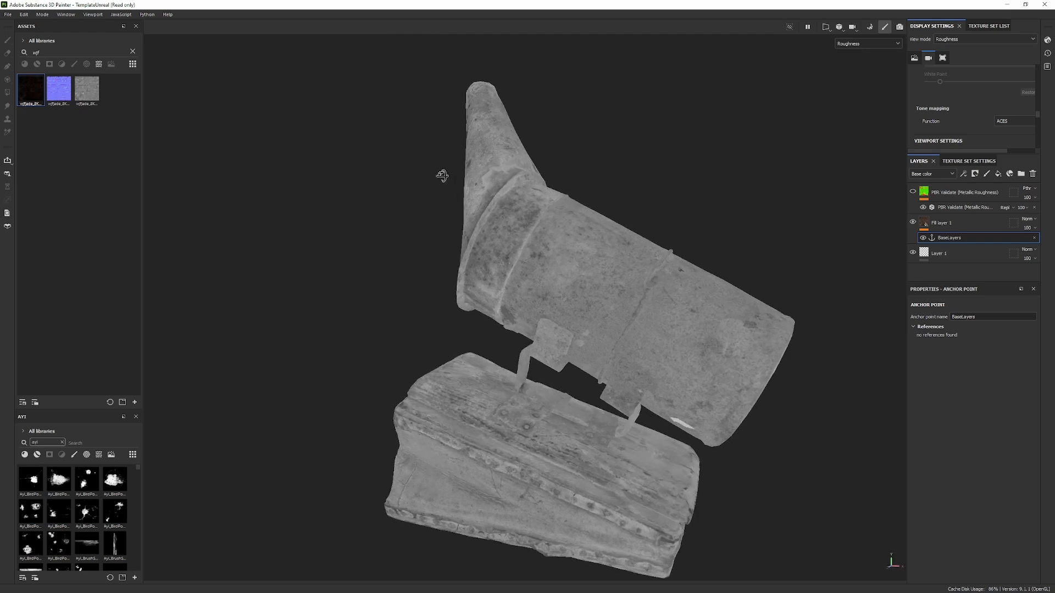
{"action": "right_click_drag", "start_coordinate": [444, 174], "coordinate": [473, 170], "text": "alt"}
{"action": "left_click_drag", "start_coordinate": [473, 170], "coordinate": [651, 200], "text": "alt"}
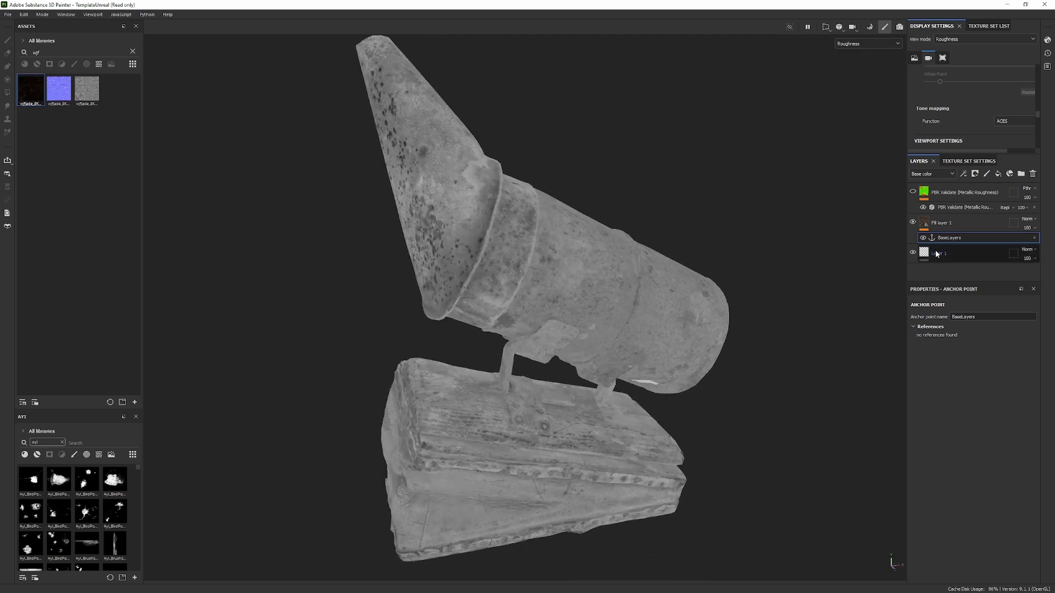
Add a Levels effect above Fill layer 1's anchor point, affecting Roughness, and lower its input white point to about 0.75.
{"action": "left_click", "coordinate": [962, 176]}
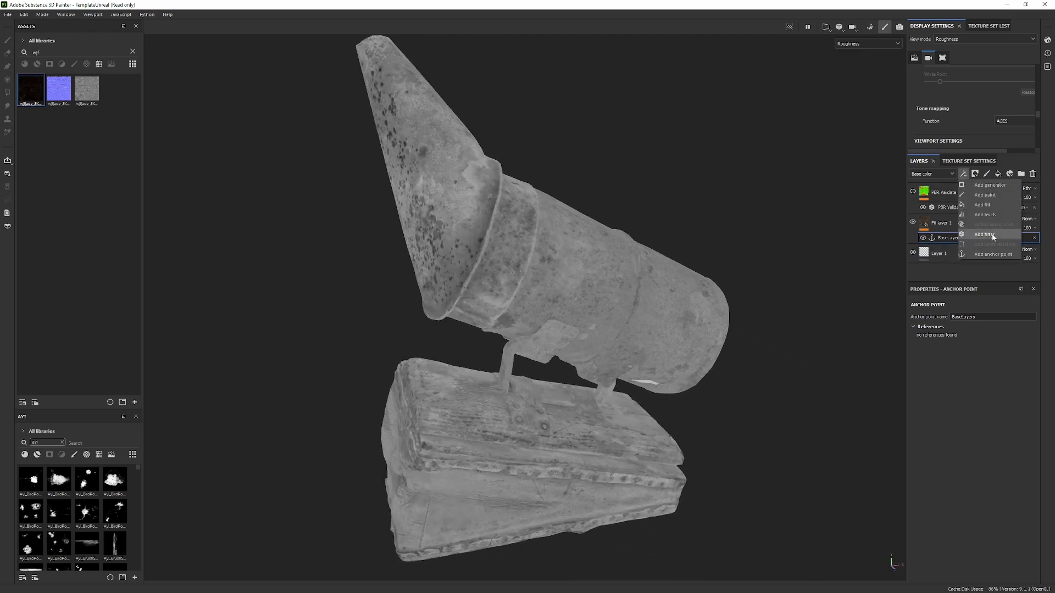
{"action": "left_click", "coordinate": [996, 214]}
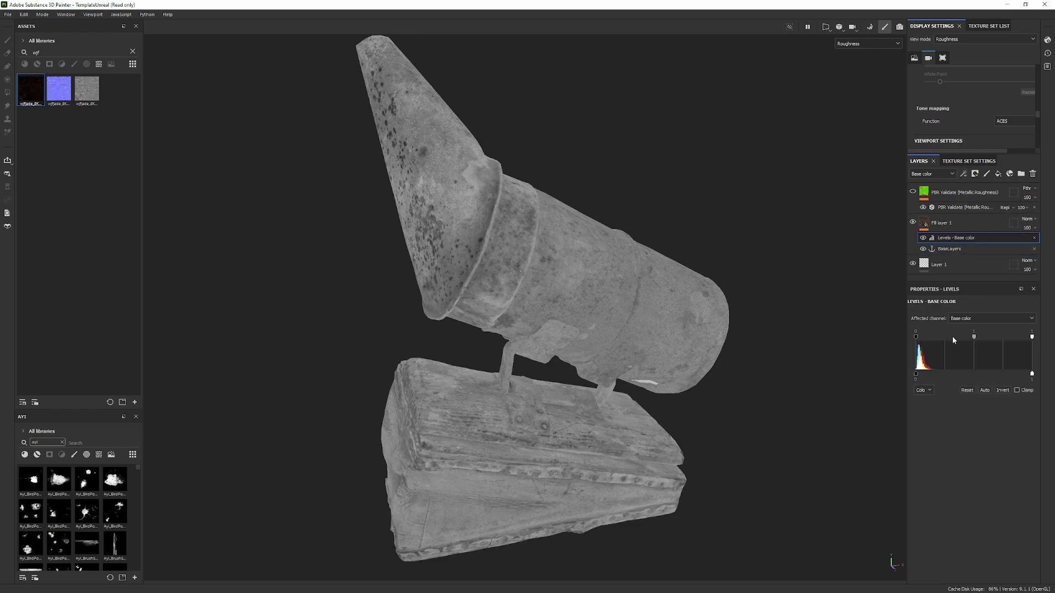
{"action": "left_click", "coordinate": [970, 323]}
{"action": "left_click", "coordinate": [973, 352]}
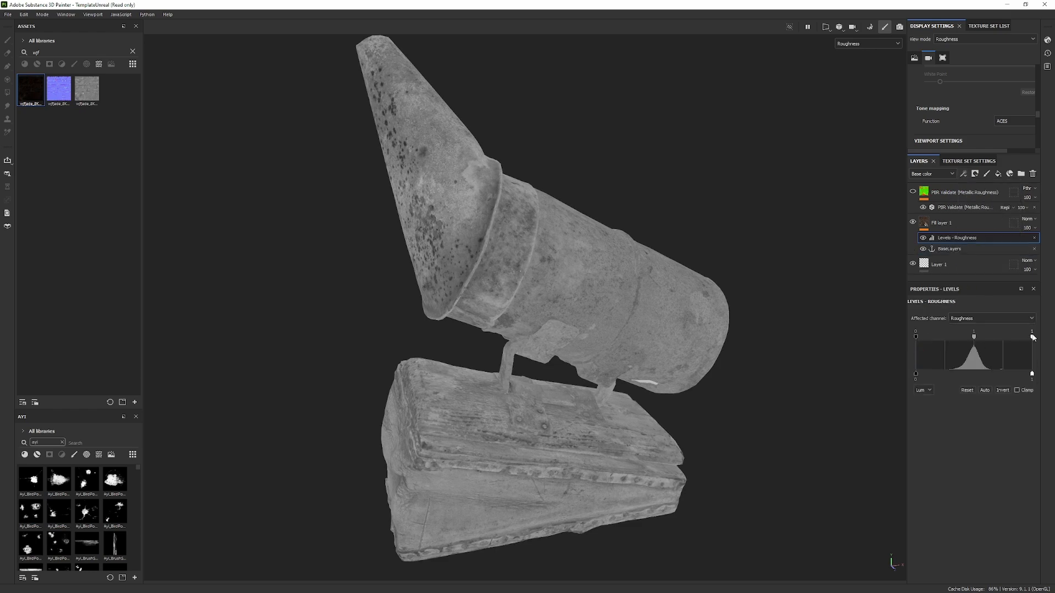
{"action": "left_click_drag", "start_coordinate": [1025, 336], "coordinate": [1003, 336]}
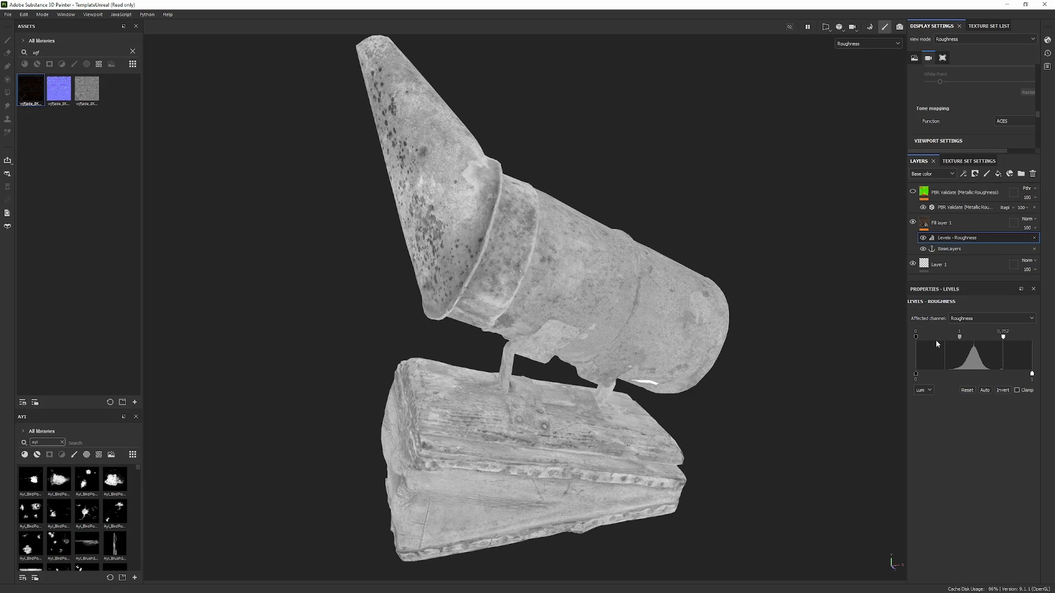
Raise the roughness Levels input black point to about 0.25 and compare the full material with and without the effect.
{"action": "left_click_drag", "start_coordinate": [915, 336], "coordinate": [944, 344]}
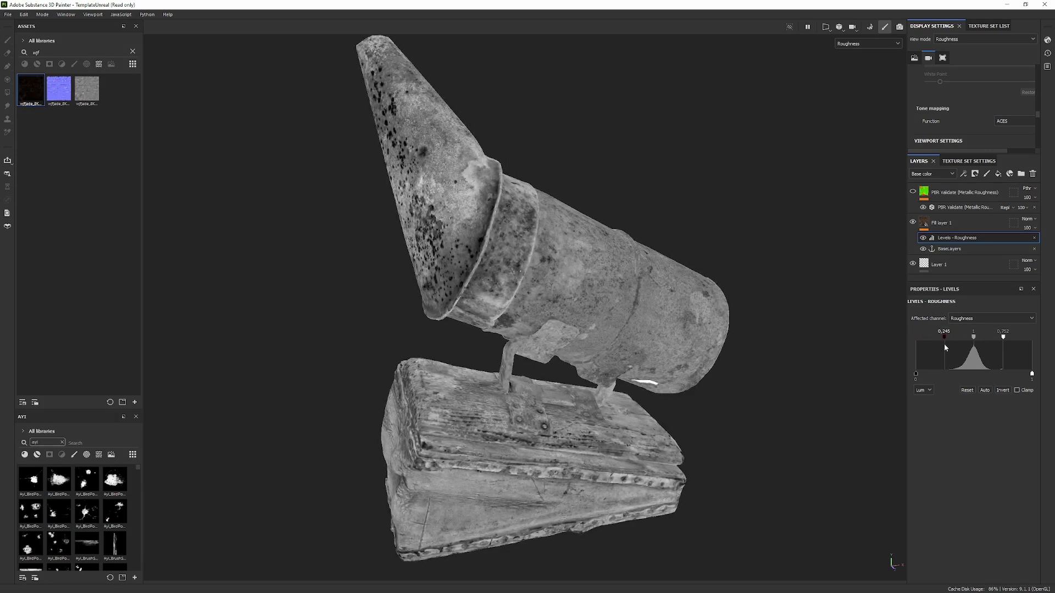
{"action": "key", "text": "m"}
{"action": "left_click_drag", "start_coordinate": [671, 281], "coordinate": [622, 254], "text": "alt"}
{"action": "mouse_move", "coordinate": [623, 255]}
{"action": "right_mouse_down", "text": "shift"}
{"action": "mouse_move", "coordinate": [608, 252]}
{"action": "mouse_move", "coordinate": [620, 256]}
{"action": "right_mouse_up", "text": "shift"}
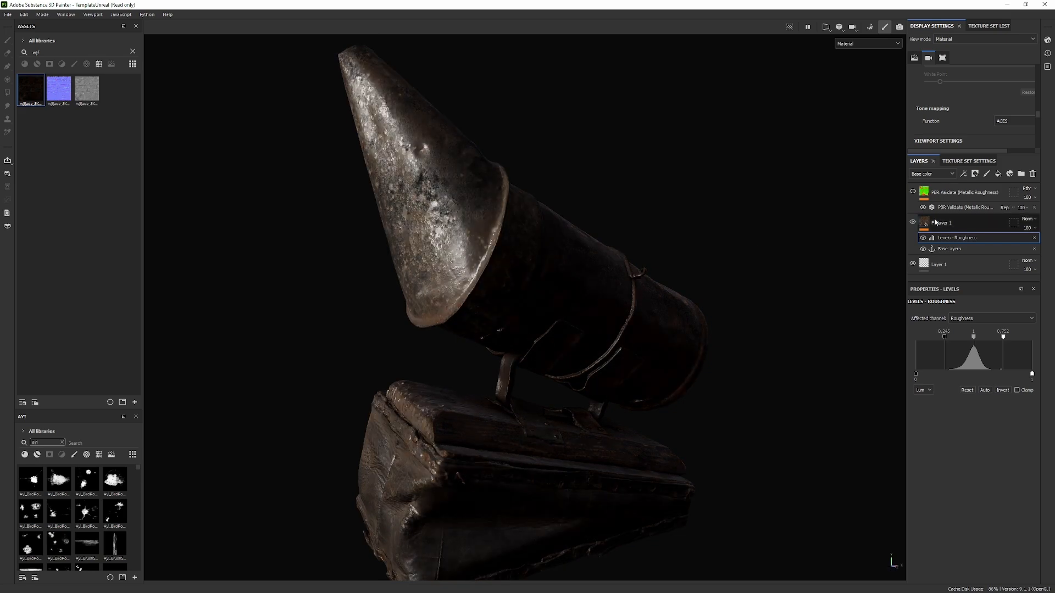
{"action": "left_click", "coordinate": [925, 239]}
{"action": "left_click", "coordinate": [926, 239]}
{"action": "left_click", "coordinate": [926, 239]}
{"action": "right_click_drag", "start_coordinate": [678, 273], "coordinate": [679, 274], "text": "shift"}
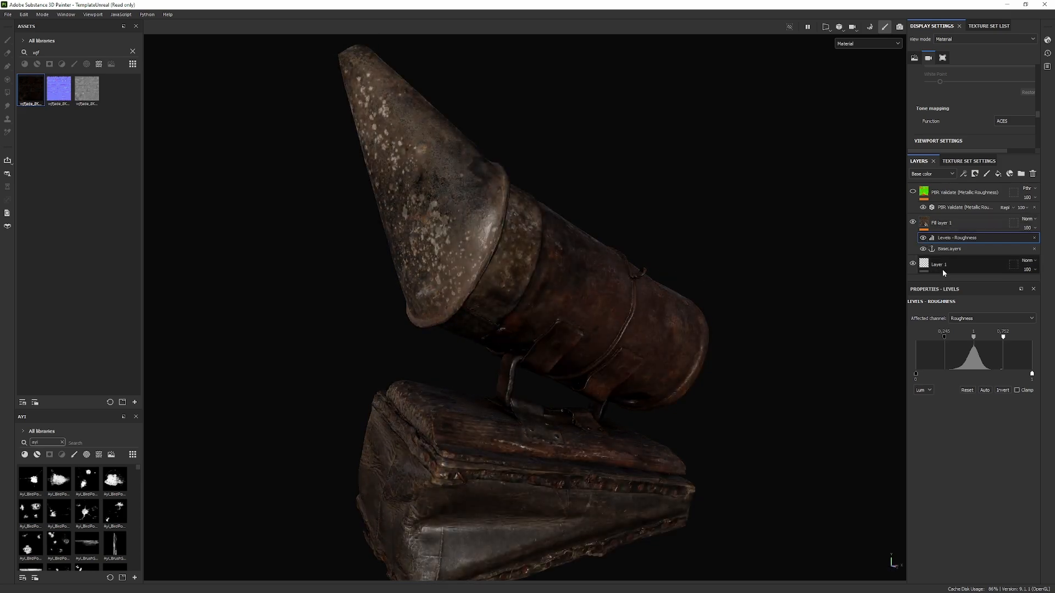
Compare the roughness channel with the Levels effect hidden and shown, from several angles.
{"action": "key", "text": "c"}
{"action": "left_click_drag", "start_coordinate": [766, 288], "coordinate": [801, 312], "text": "alt"}
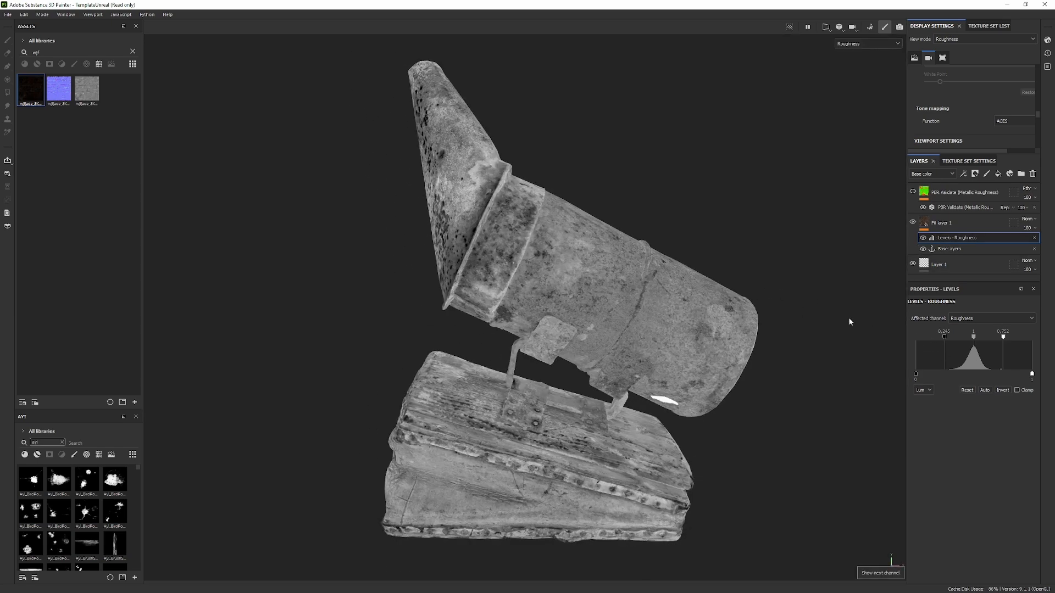
{"action": "left_click", "coordinate": [924, 238]}
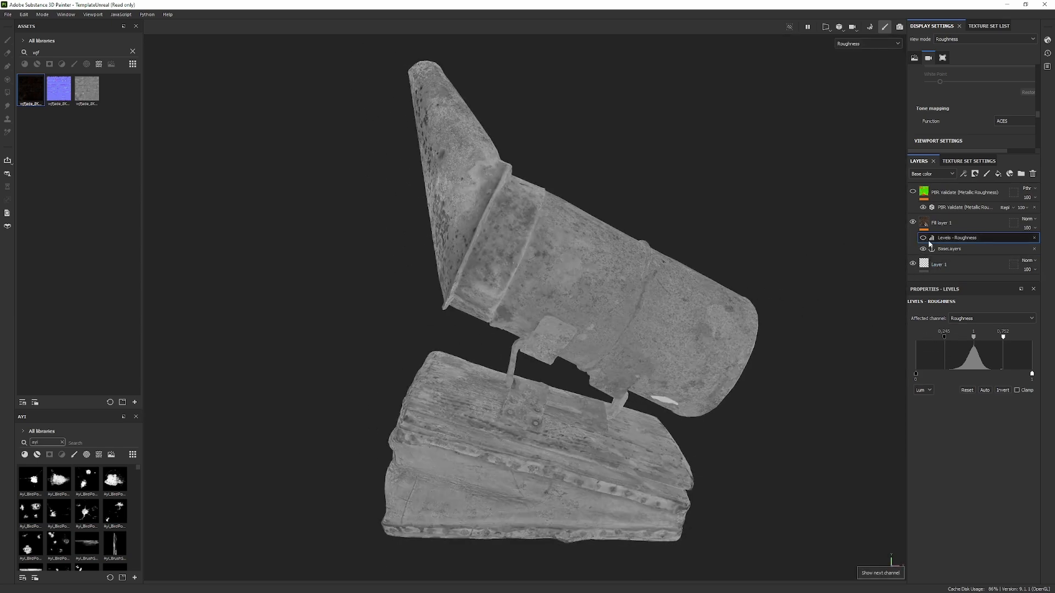
{"action": "left_click", "coordinate": [926, 239]}
{"action": "left_click", "coordinate": [927, 239]}
{"action": "left_click", "coordinate": [925, 239]}
{"action": "left_click_drag", "start_coordinate": [654, 330], "coordinate": [623, 258], "text": "alt"}
{"action": "left_click_drag", "start_coordinate": [679, 293], "coordinate": [731, 249], "text": "alt"}
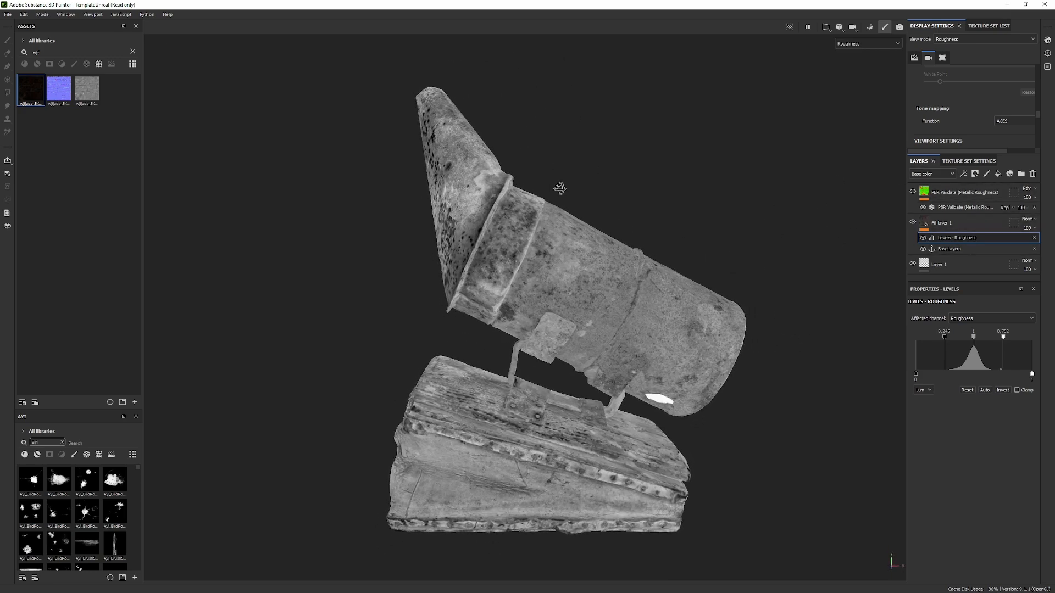
{"action": "left_click_drag", "start_coordinate": [551, 189], "coordinate": [591, 198], "text": "alt"}
{"action": "right_click_drag", "start_coordinate": [591, 198], "coordinate": [605, 270], "text": "alt"}
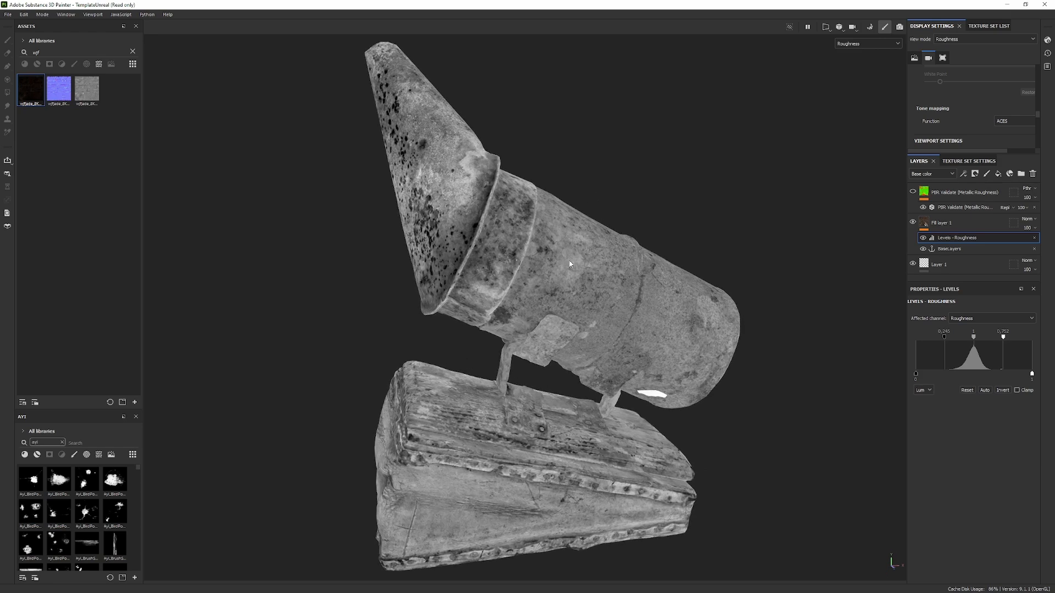
Examine the full material up close on the metal brackets, wooden board and cylinder under different lighting directions.
{"action": "key", "text": "m"}
{"action": "left_click_drag", "start_coordinate": [570, 262], "coordinate": [643, 303], "text": "alt"}
{"action": "right_click_drag", "start_coordinate": [642, 299], "coordinate": [917, 494], "text": "alt"}
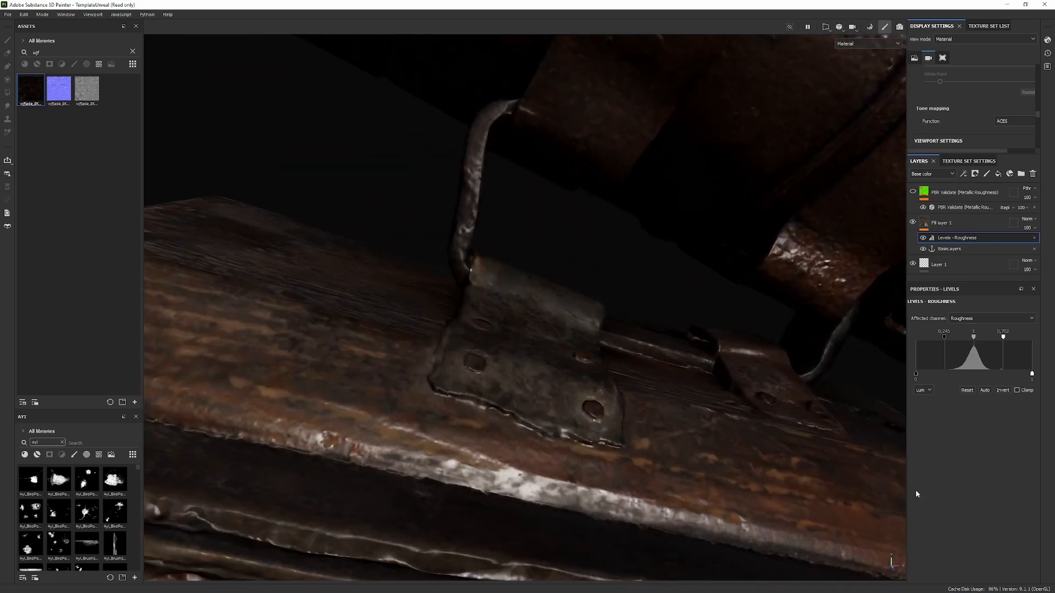
{"action": "left_click_drag", "start_coordinate": [715, 393], "coordinate": [567, 314], "text": "alt"}
{"action": "key", "text": "c"}
{"action": "key", "text": "m"}
{"action": "right_click_drag", "start_coordinate": [565, 267], "coordinate": [540, 280], "text": "shift"}
{"action": "left_click_drag", "start_coordinate": [540, 280], "coordinate": [532, 271], "text": "alt"}
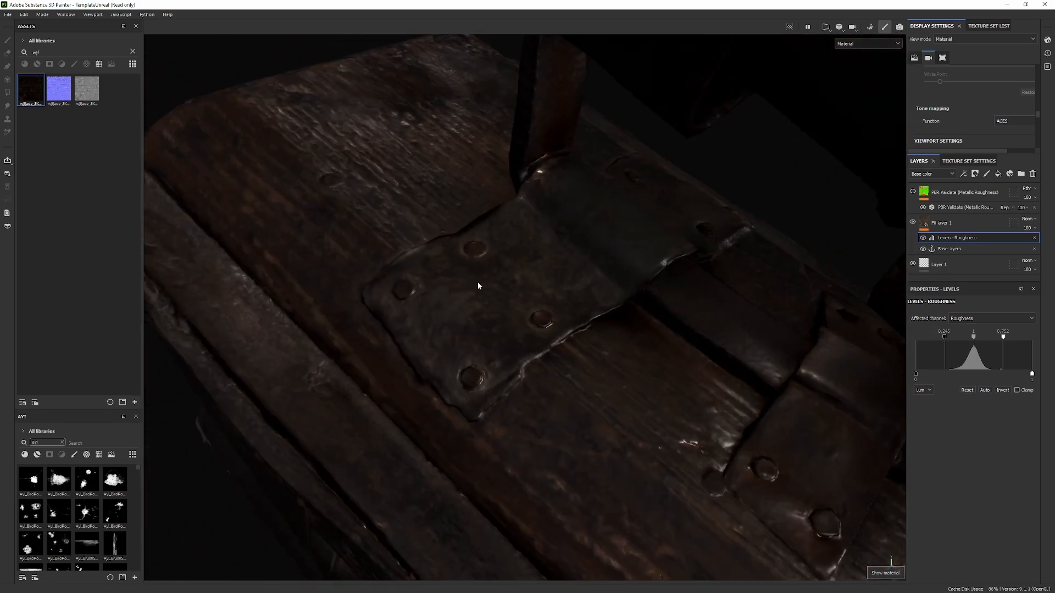
{"action": "right_click_drag", "start_coordinate": [532, 270], "coordinate": [367, 245], "text": "alt"}
{"action": "middle_click_drag", "start_coordinate": [616, 187], "coordinate": [346, 285], "text": "alt"}
{"action": "left_click_drag", "start_coordinate": [346, 285], "coordinate": [235, 271], "text": "alt"}
{"action": "right_click_drag", "start_coordinate": [236, 271], "coordinate": [206, 268], "text": "alt"}
{"action": "mouse_move", "coordinate": [477, 303]}
{"action": "right_mouse_down", "text": "shift"}
{"action": "mouse_move", "coordinate": [493, 306]}
{"action": "mouse_move", "coordinate": [455, 294]}
{"action": "mouse_move", "coordinate": [476, 306]}
{"action": "right_mouse_up", "text": "shift"}
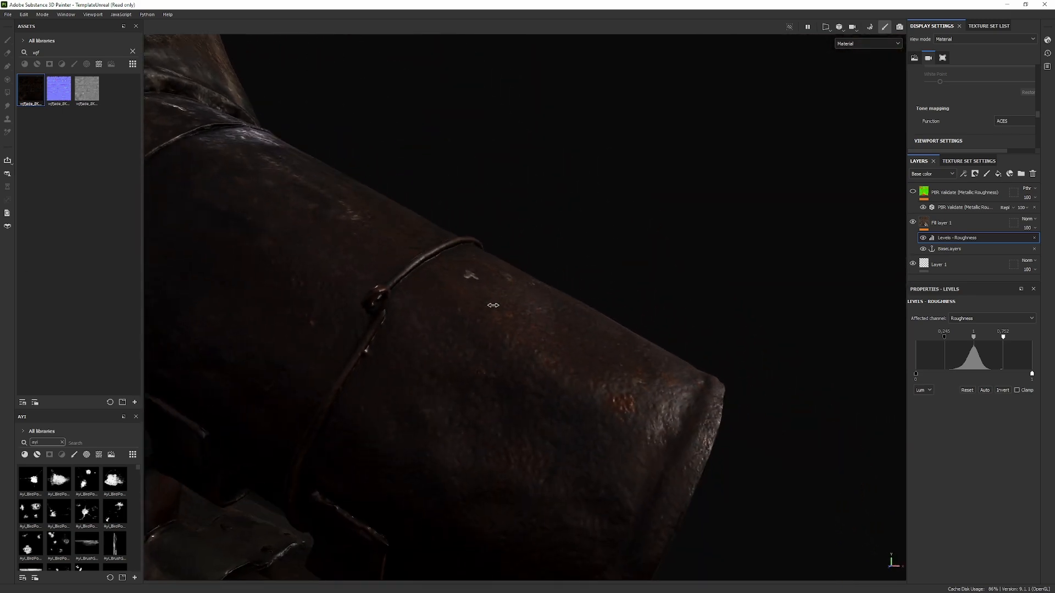
Inspect the material's reflections on the cylinder, spout and leather bellows from several angles and lighting directions.
{"action": "middle_click_drag", "start_coordinate": [476, 305], "coordinate": [657, 333], "text": "alt"}
{"action": "left_click_drag", "start_coordinate": [656, 333], "coordinate": [691, 350], "text": "alt"}
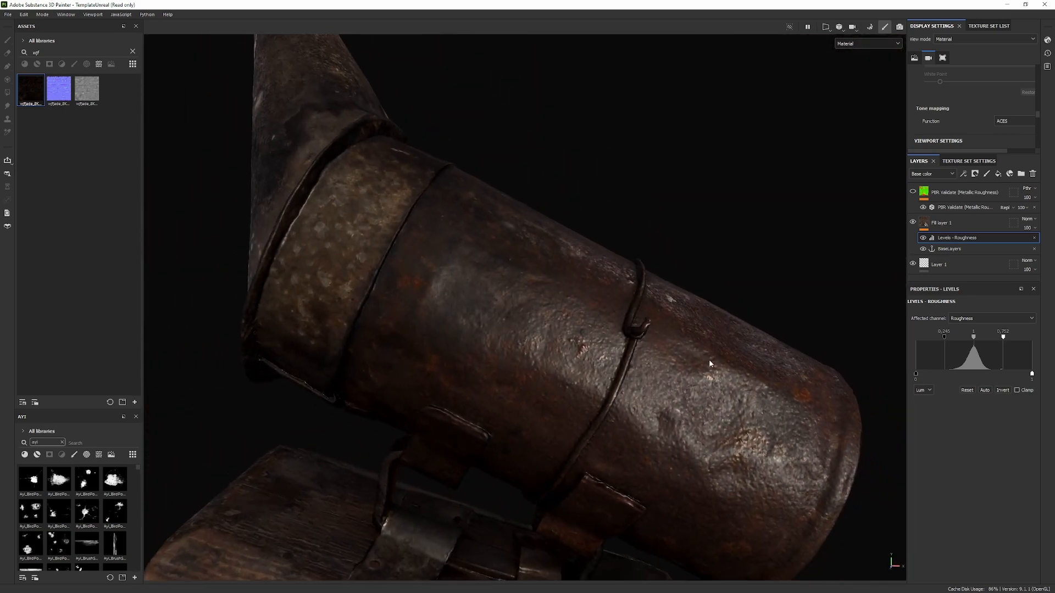
{"action": "right_click_drag", "start_coordinate": [612, 311], "coordinate": [576, 308], "text": "alt"}
{"action": "left_click_drag", "start_coordinate": [576, 308], "coordinate": [632, 324], "text": "alt"}
{"action": "right_click_drag", "start_coordinate": [632, 324], "coordinate": [679, 338], "text": "alt"}
{"action": "left_click_drag", "start_coordinate": [678, 338], "coordinate": [566, 299], "text": "alt"}
{"action": "middle_click_drag", "start_coordinate": [566, 300], "coordinate": [682, 346], "text": "alt"}
{"action": "right_click_drag", "start_coordinate": [682, 346], "coordinate": [240, 313], "text": "shift"}
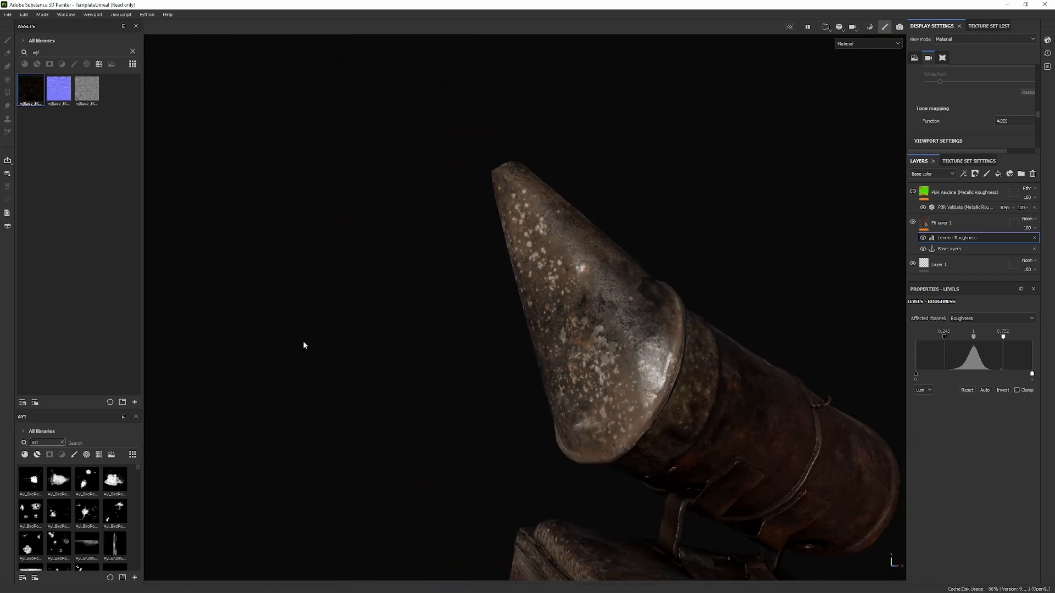
{"action": "middle_click_drag", "start_coordinate": [598, 399], "coordinate": [487, 214], "text": "alt"}
{"action": "left_click_drag", "start_coordinate": [618, 335], "coordinate": [580, 328], "text": "alt"}
{"action": "middle_click_drag", "start_coordinate": [579, 328], "coordinate": [532, 271], "text": "alt"}
{"action": "right_click_drag", "start_coordinate": [478, 330], "coordinate": [521, 349], "text": "alt"}
{"action": "left_click_drag", "start_coordinate": [520, 348], "coordinate": [509, 349], "text": "alt"}
{"action": "right_click_drag", "start_coordinate": [509, 348], "coordinate": [505, 346], "text": "alt"}
{"action": "middle_click_drag", "start_coordinate": [506, 346], "coordinate": [514, 351], "text": "alt"}
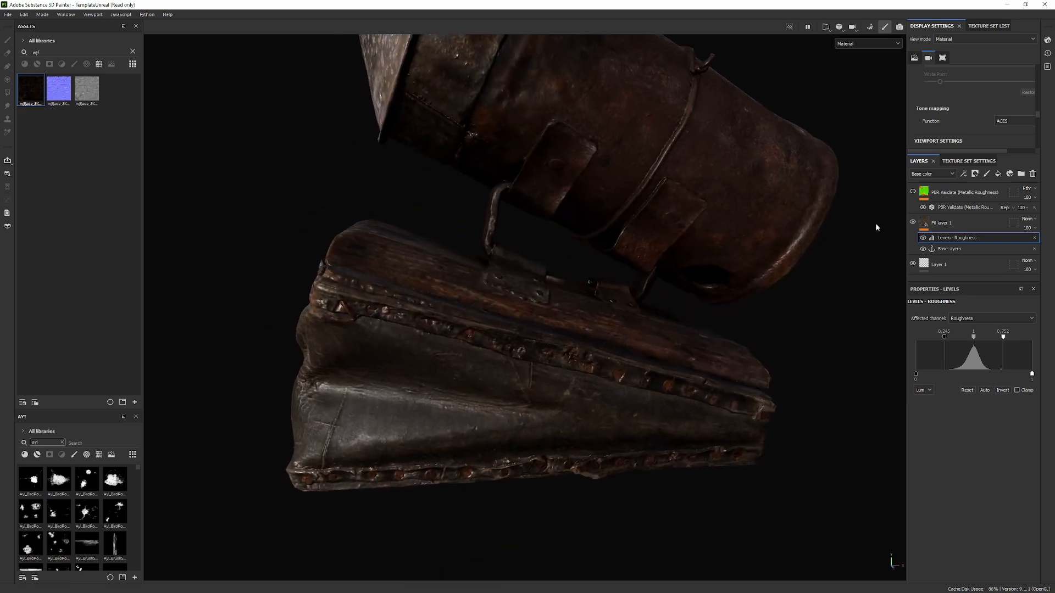
Add a new fill layer directly above Fill layer 1 and set its metallic value to 1.
{"action": "left_click", "coordinate": [968, 229]}
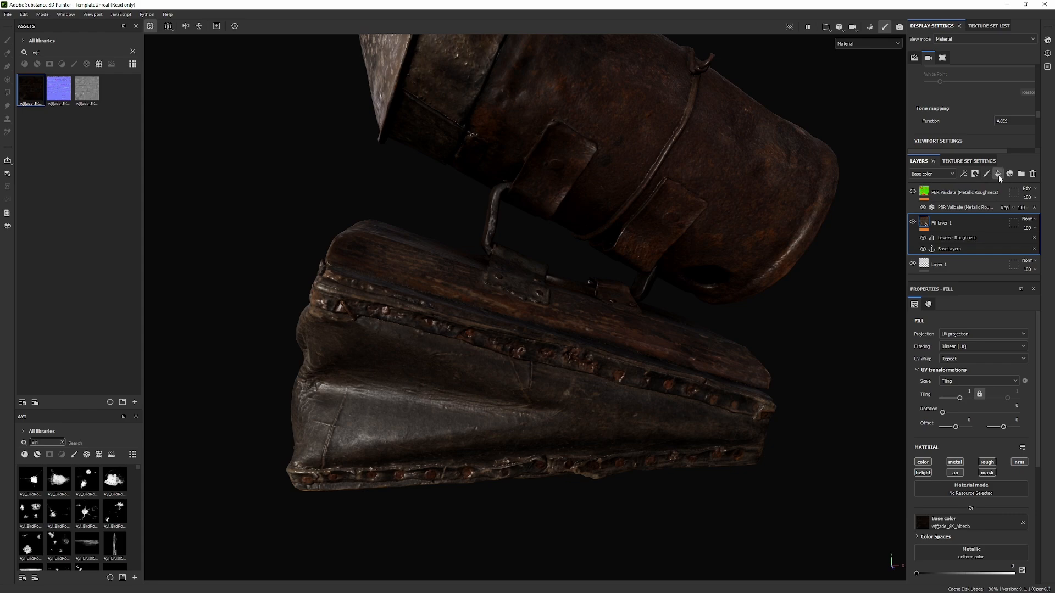
{"action": "left_click", "coordinate": [998, 174]}
{"action": "left_click_drag", "start_coordinate": [813, 308], "coordinate": [728, 337], "text": "alt"}
{"action": "right_click_drag", "start_coordinate": [728, 338], "coordinate": [772, 340], "text": "alt"}
{"action": "left_click_drag", "start_coordinate": [772, 339], "coordinate": [696, 349], "text": "alt"}
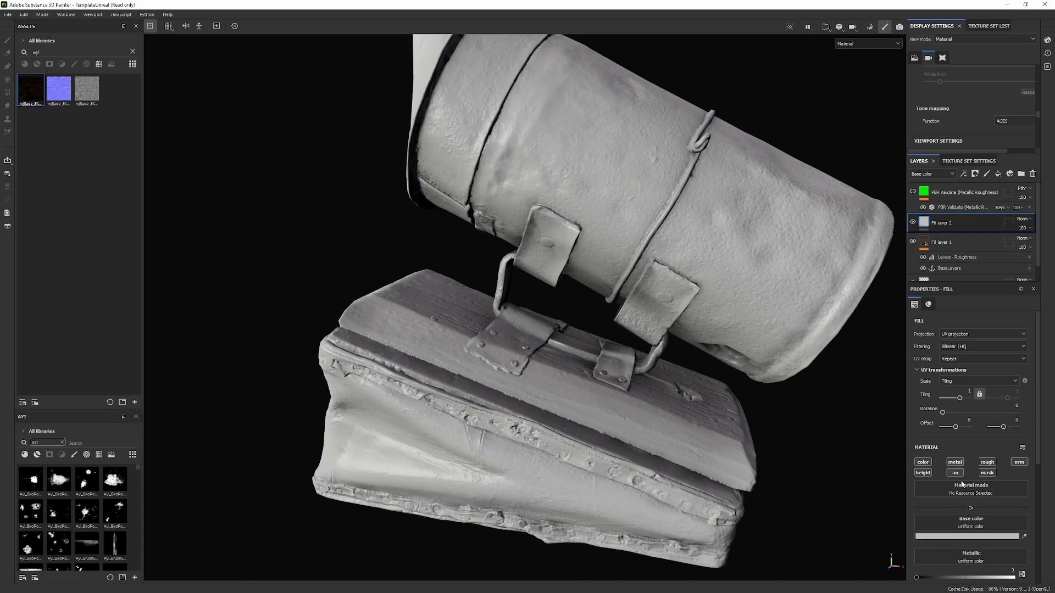
{"action": "scroll", "coordinate": [963, 478], "scroll_direction": "down", "scroll_amount": 4}
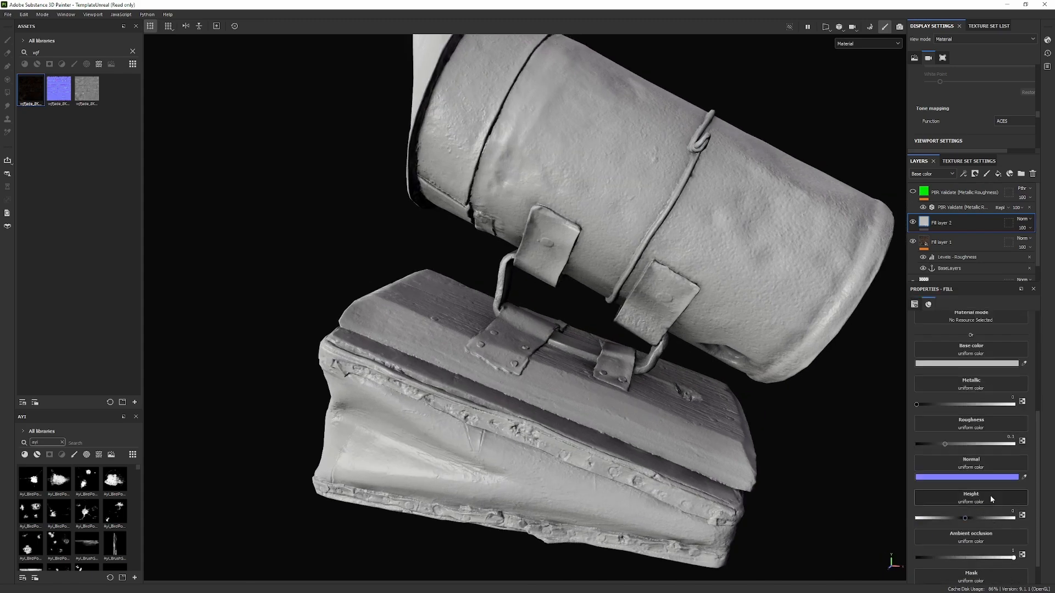
{"action": "scroll", "coordinate": [983, 509], "scroll_direction": "down", "scroll_amount": 1}
{"action": "left_click_drag", "start_coordinate": [970, 380], "coordinate": [1019, 379]}
{"action": "scroll", "coordinate": [1001, 404], "scroll_direction": "up", "scroll_amount": 5}
{"action": "left_click_drag", "start_coordinate": [580, 350], "coordinate": [440, 360], "text": "alt"}
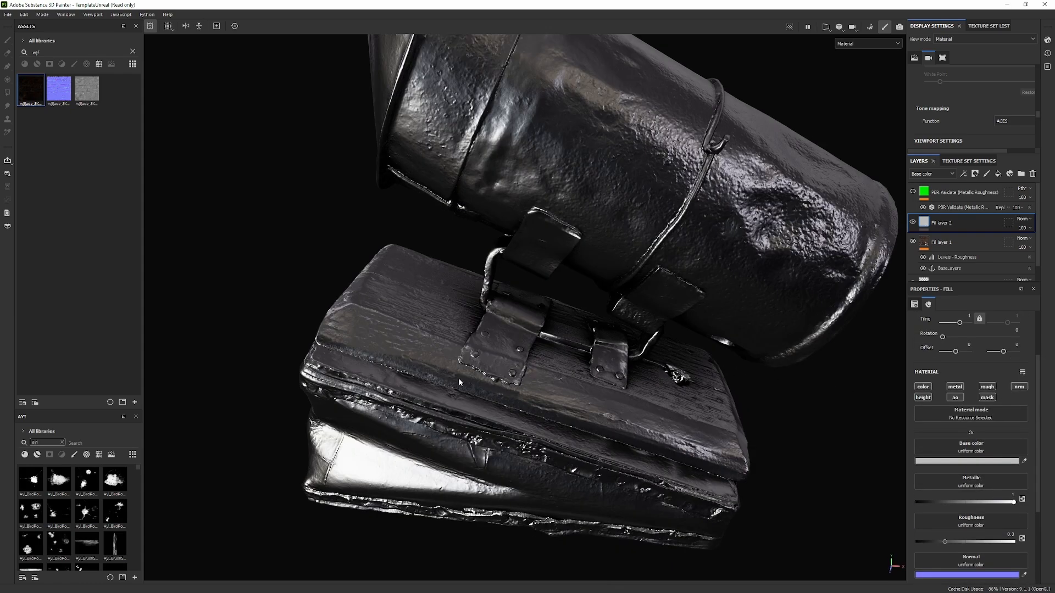
Give Fill layer 2 a black mask with a fill effect sourced from the BaseLayers anchor point, and isolate the mask.
{"action": "left_click", "coordinate": [975, 174]}
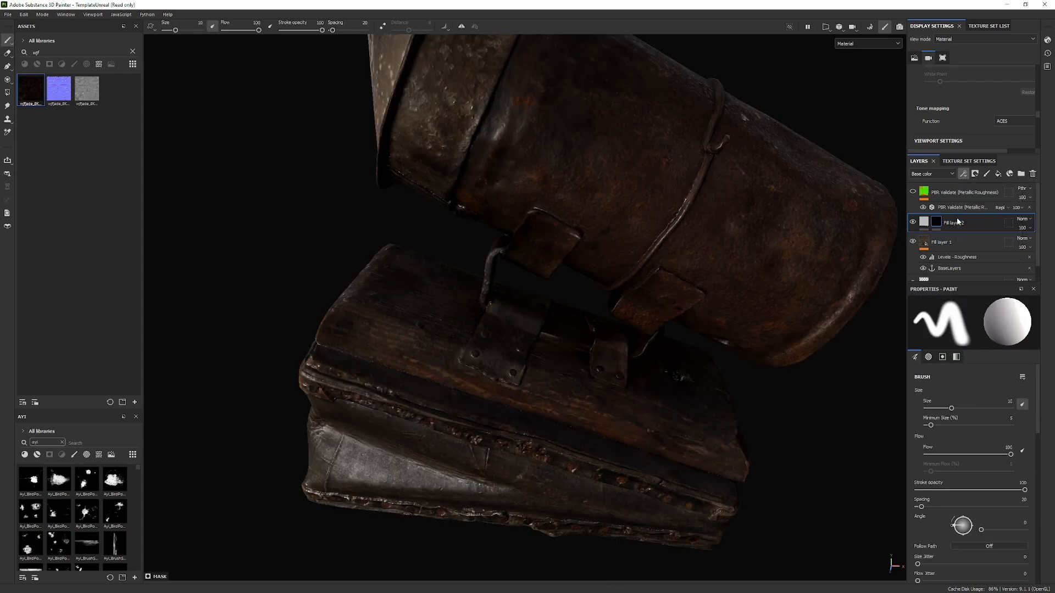
{"action": "left_click", "coordinate": [971, 212]}
{"action": "left_click", "coordinate": [971, 390]}
{"action": "left_click", "coordinate": [991, 402]}
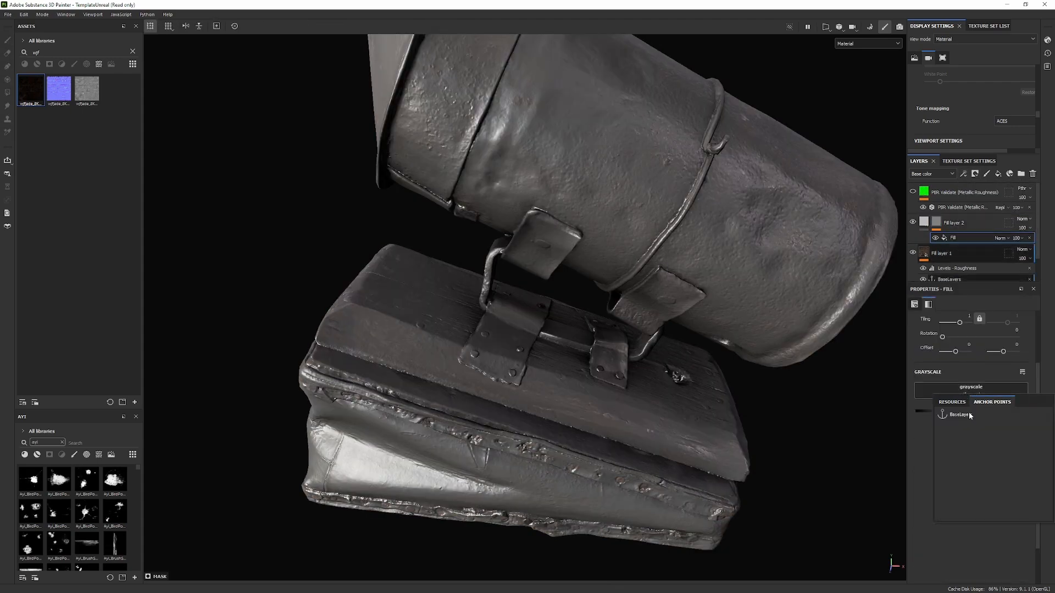
{"action": "left_click", "coordinate": [970, 416]}
{"action": "left_click", "coordinate": [936, 223], "text": "alt"}
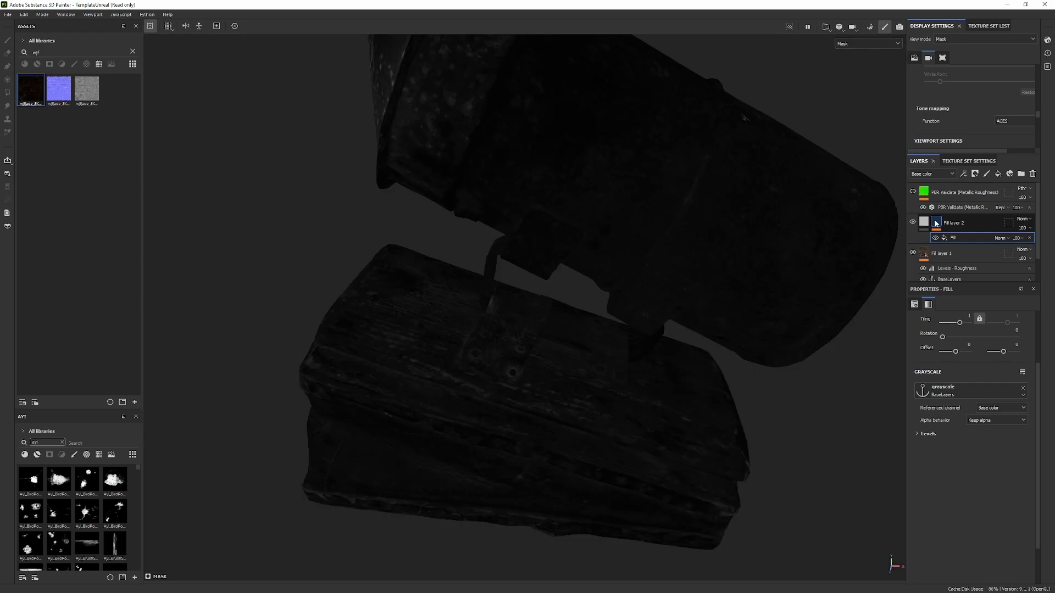
{"action": "left_click_drag", "start_coordinate": [687, 410], "coordinate": [604, 357], "text": "alt"}
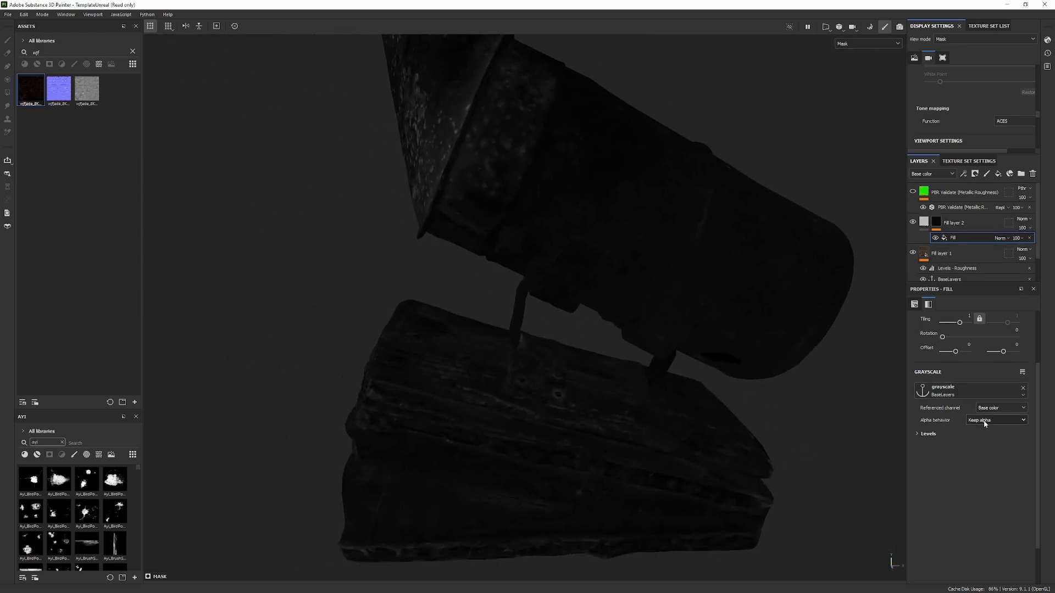
Sharply increase the contrast of the BaseLayers mask fill by narrowing its Levels input range, and invert it.
{"action": "left_click", "coordinate": [928, 434]}
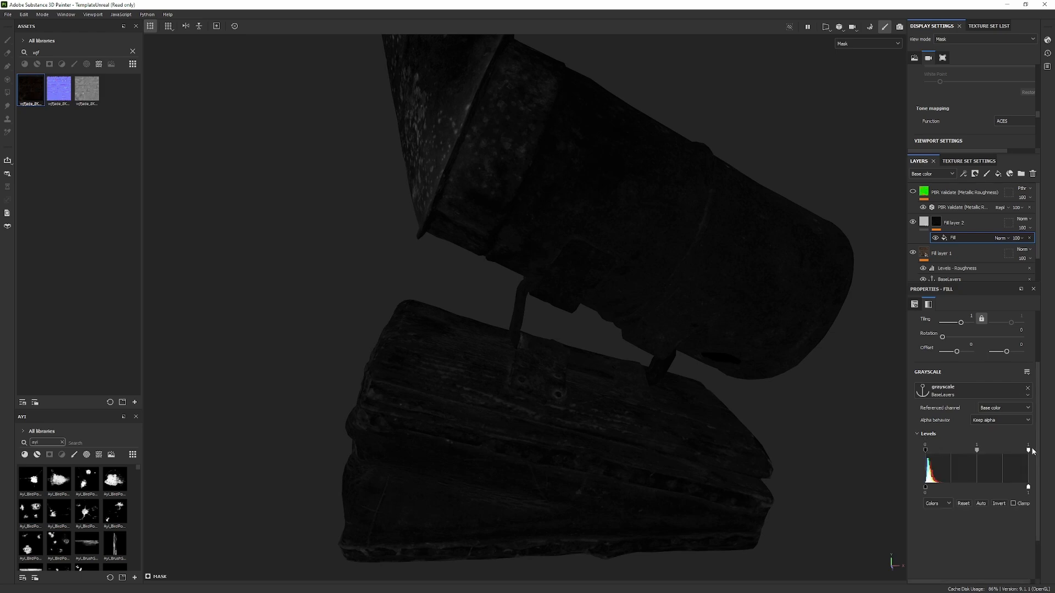
{"action": "left_click_drag", "start_coordinate": [1030, 455], "coordinate": [797, 494]}
{"action": "right_click_drag", "start_coordinate": [797, 494], "coordinate": [978, 535], "text": "alt"}
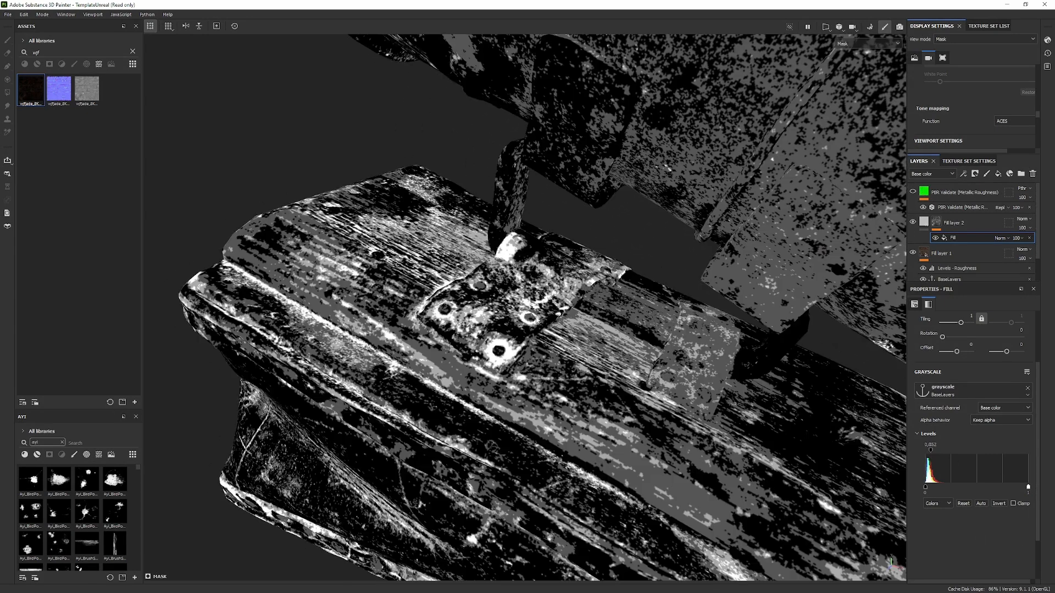
{"action": "left_click_drag", "start_coordinate": [537, 320], "coordinate": [770, 269], "text": "alt"}
{"action": "right_click_drag", "start_coordinate": [770, 268], "coordinate": [683, 63], "text": "alt"}
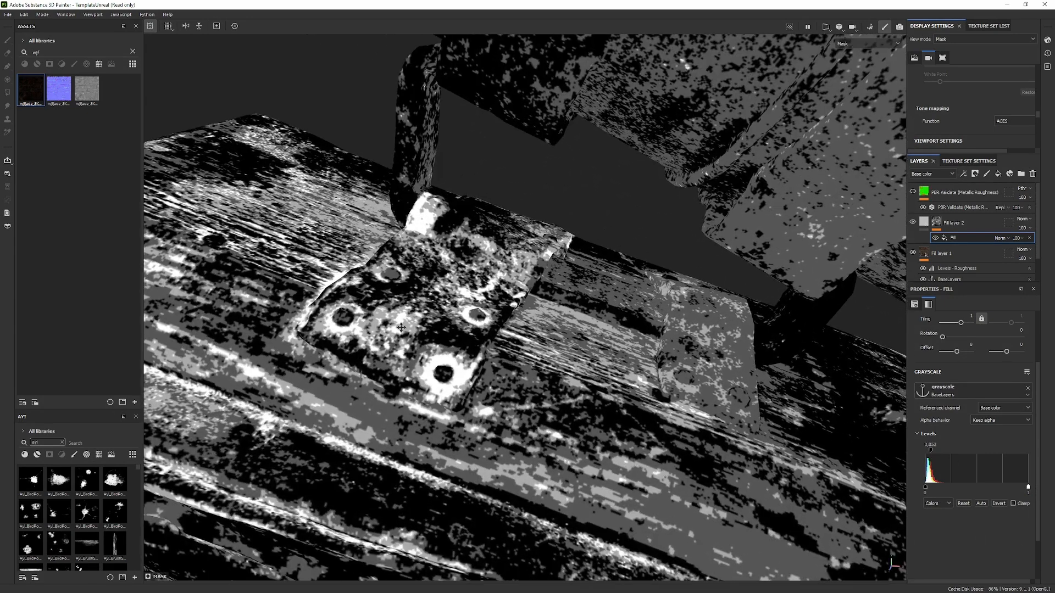
{"action": "left_click_drag", "start_coordinate": [683, 63], "coordinate": [757, 429], "text": "alt"}
{"action": "left_click_drag", "start_coordinate": [929, 447], "coordinate": [935, 452]}
{"action": "left_click", "coordinate": [999, 504]}
Examine Fill layer 2's inverted mask and its effect on the material around the riveted bracket and the whole smoker.
{"action": "left_click_drag", "start_coordinate": [556, 424], "coordinate": [573, 317], "text": "alt"}
{"action": "left_click_drag", "start_coordinate": [487, 298], "coordinate": [478, 319], "text": "alt"}
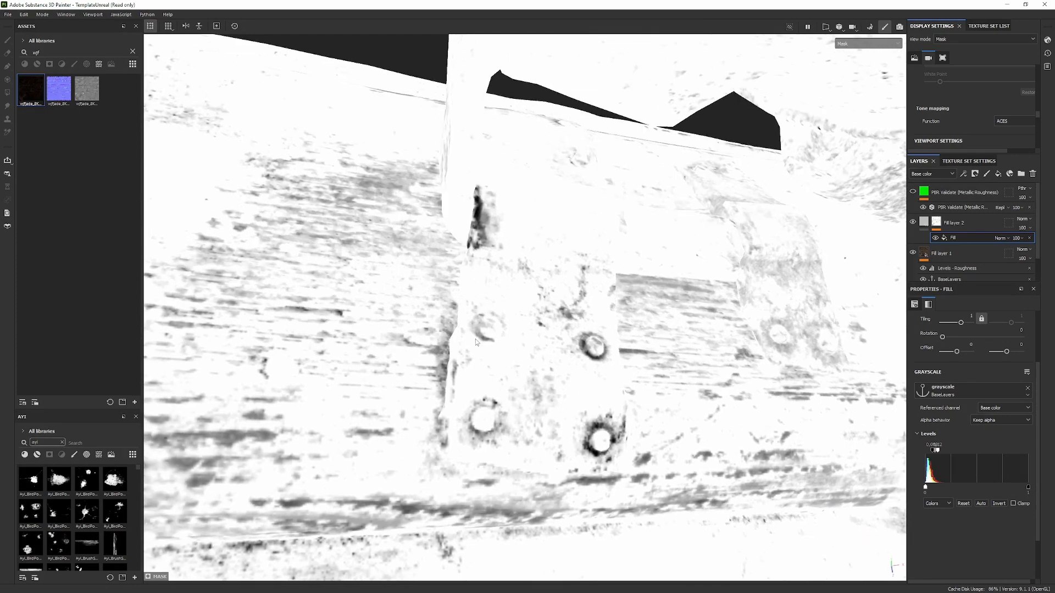
{"action": "right_click_drag", "start_coordinate": [478, 318], "coordinate": [395, 320], "text": "alt"}
{"action": "key", "text": "m"}
{"action": "left_click_drag", "start_coordinate": [646, 303], "coordinate": [648, 280], "text": "alt"}
{"action": "right_click_drag", "start_coordinate": [649, 280], "coordinate": [736, 275], "text": "alt"}
{"action": "left_click", "coordinate": [938, 226], "text": "alt"}
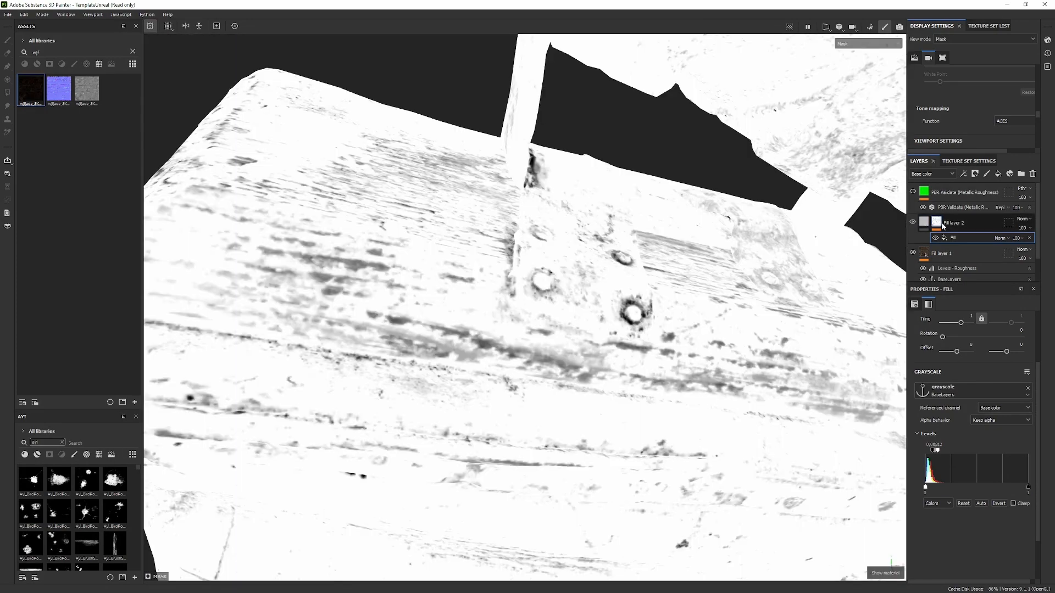
{"action": "right_click_drag", "start_coordinate": [599, 264], "coordinate": [502, 263], "text": "alt"}
{"action": "middle_click_drag", "start_coordinate": [501, 262], "coordinate": [405, 285], "text": "alt"}
{"action": "right_click_drag", "start_coordinate": [405, 285], "coordinate": [311, 123], "text": "alt"}
{"action": "left_click_drag", "start_coordinate": [311, 122], "coordinate": [462, 165], "text": "alt"}
{"action": "middle_click_drag", "start_coordinate": [461, 165], "coordinate": [496, 224], "text": "alt"}
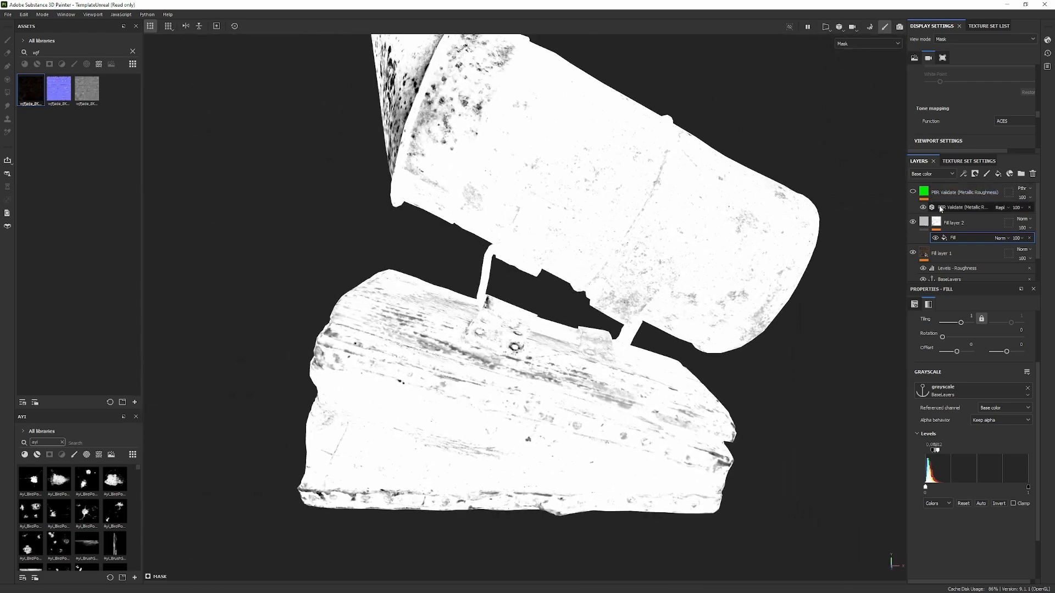
Add a paint effect to Fill layer 2's mask and fill the entire mesh with black using Polygon Fill.
{"action": "left_click", "coordinate": [936, 224]}
{"action": "left_click", "coordinate": [963, 174]}
{"action": "left_click", "coordinate": [970, 197]}
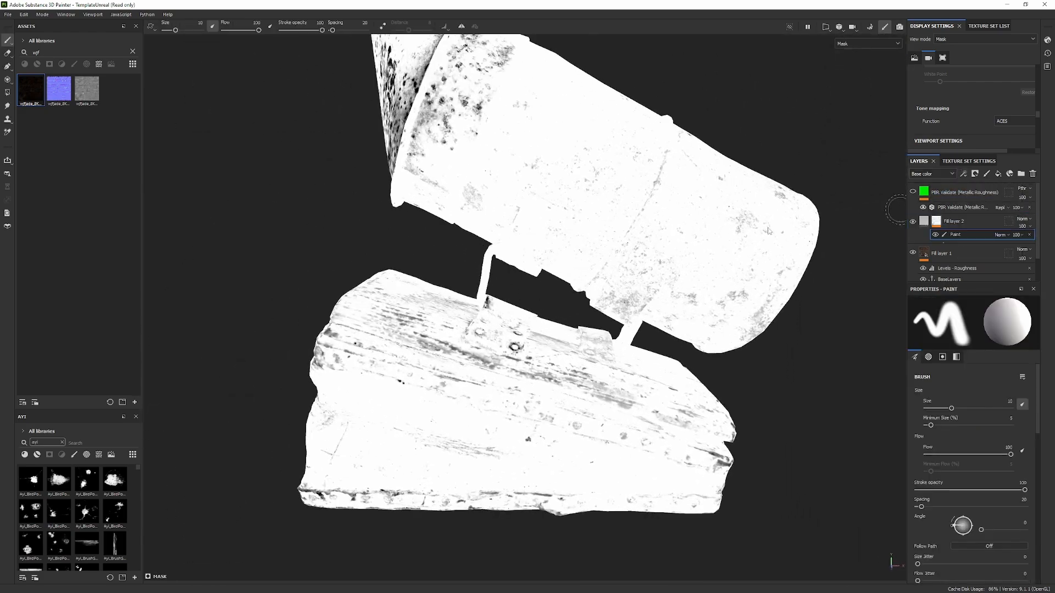
{"action": "key", "text": "4"}
{"action": "right_click_drag", "start_coordinate": [605, 247], "coordinate": [438, 259], "text": "alt"}
{"action": "left_click_drag", "start_coordinate": [438, 259], "coordinate": [412, 220], "text": "alt"}
{"action": "middle_click_drag", "start_coordinate": [413, 220], "coordinate": [459, 264], "text": "alt"}
{"action": "left_click_drag", "start_coordinate": [425, 71], "coordinate": [901, 539]}
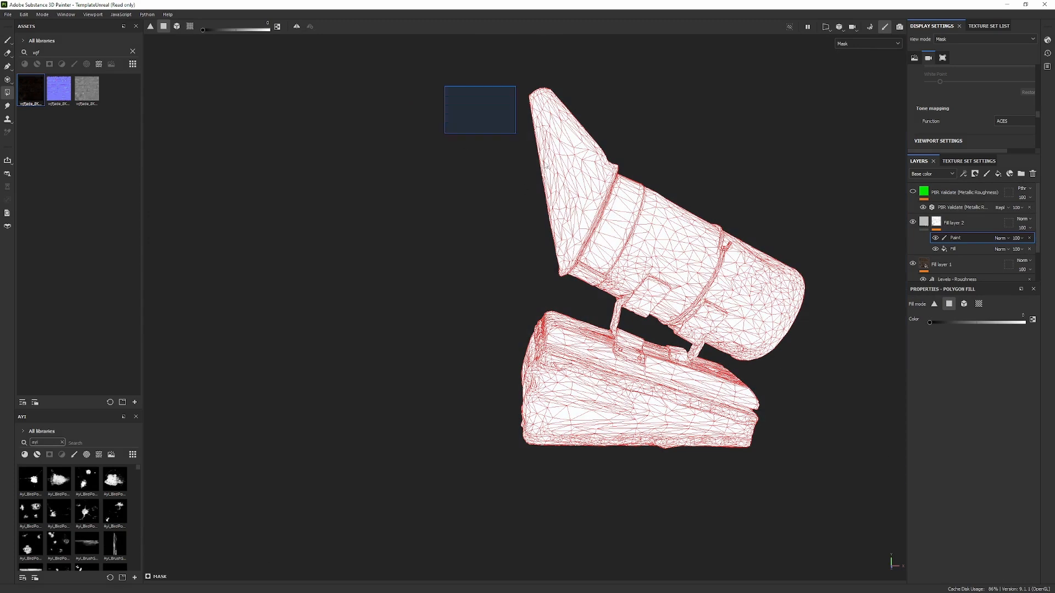
{"action": "left_click_drag", "start_coordinate": [489, 107], "coordinate": [977, 560]}
{"action": "key", "text": "1"}
Set the mask's paint effect to Multiply and fill the first riveted bracket white using UV chunk fill.
{"action": "right_click_drag", "start_coordinate": [660, 319], "coordinate": [736, 341], "text": "alt"}
{"action": "middle_click_drag", "start_coordinate": [736, 340], "coordinate": [594, 380], "text": "alt"}
{"action": "mouse_move", "coordinate": [593, 380]}
{"action": "right_mouse_down", "text": "alt"}
{"action": "mouse_move", "coordinate": [690, 427]}
{"action": "mouse_move", "coordinate": [769, 428]}
{"action": "right_mouse_up", "text": "alt"}
{"action": "key", "text": "4"}
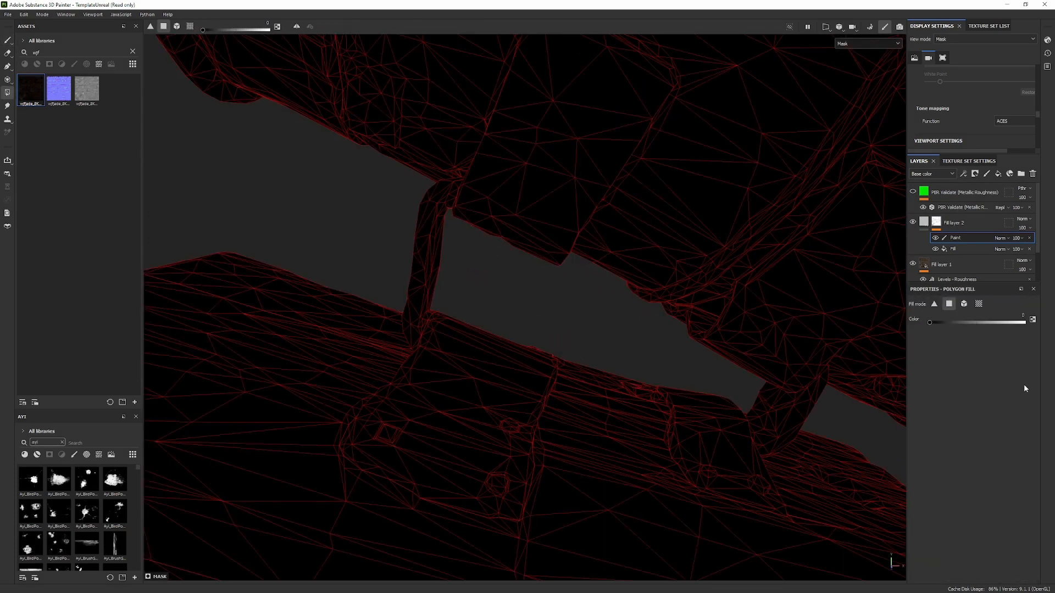
{"action": "left_click", "coordinate": [979, 304]}
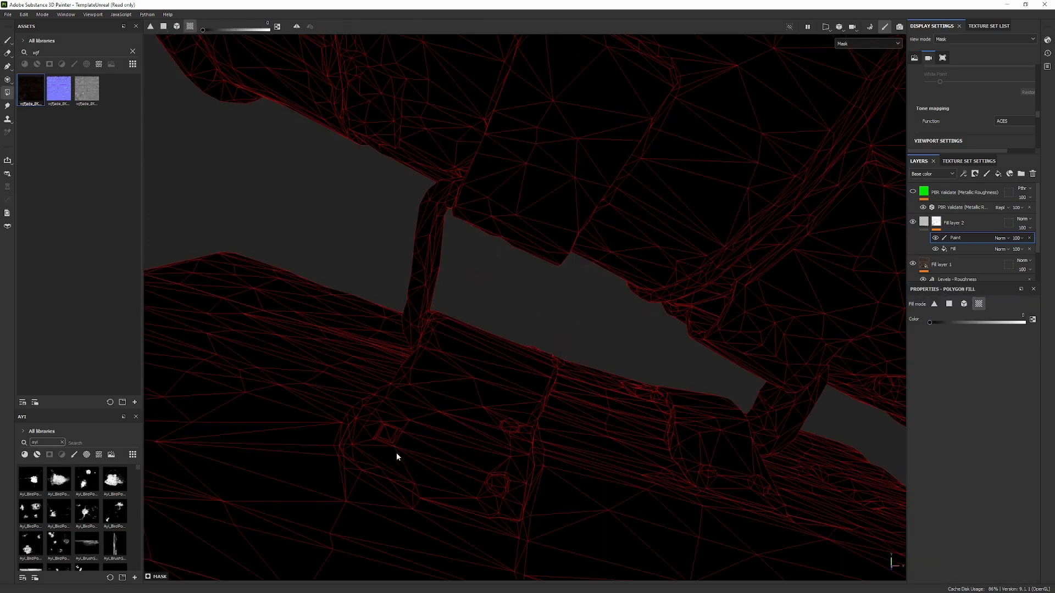
{"action": "left_click", "coordinate": [1001, 239]}
{"action": "left_click", "coordinate": [1013, 279]}
{"action": "left_click", "coordinate": [440, 382]}
{"action": "key", "text": "1"}
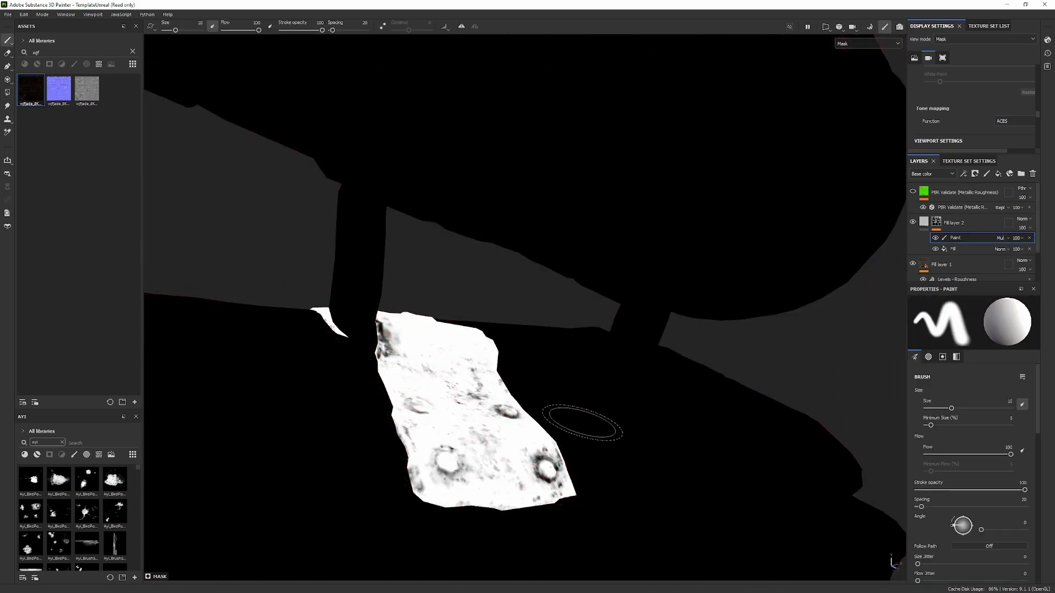
Check the masked metal in the full material and reveal the second bracket in the mask with Polygon Fill.
{"action": "key", "text": "m"}
{"action": "left_click_drag", "start_coordinate": [516, 387], "coordinate": [541, 400], "text": "alt"}
{"action": "right_click_drag", "start_coordinate": [542, 401], "coordinate": [588, 403], "text": "shift"}
{"action": "scroll", "coordinate": [571, 390], "scroll_direction": "down", "scroll_amount": 3}
{"action": "left_click_drag", "start_coordinate": [550, 374], "coordinate": [532, 360], "text": "alt"}
{"action": "scroll", "coordinate": [571, 379], "scroll_direction": "up", "scroll_amount": 3}
{"action": "key", "text": "4"}
{"action": "key", "text": "1"}
Isolate the base color channel in the viewport and disable the color channel on Fill layer 2.
{"action": "mouse_move", "coordinate": [711, 408]}
{"action": "left_mouse_down", "text": "alt"}
{"action": "mouse_move", "coordinate": [681, 499]}
{"action": "mouse_move", "coordinate": [694, 393]}
{"action": "left_mouse_up", "text": "alt"}
{"action": "key", "text": "c"}
{"action": "key", "text": "c"}
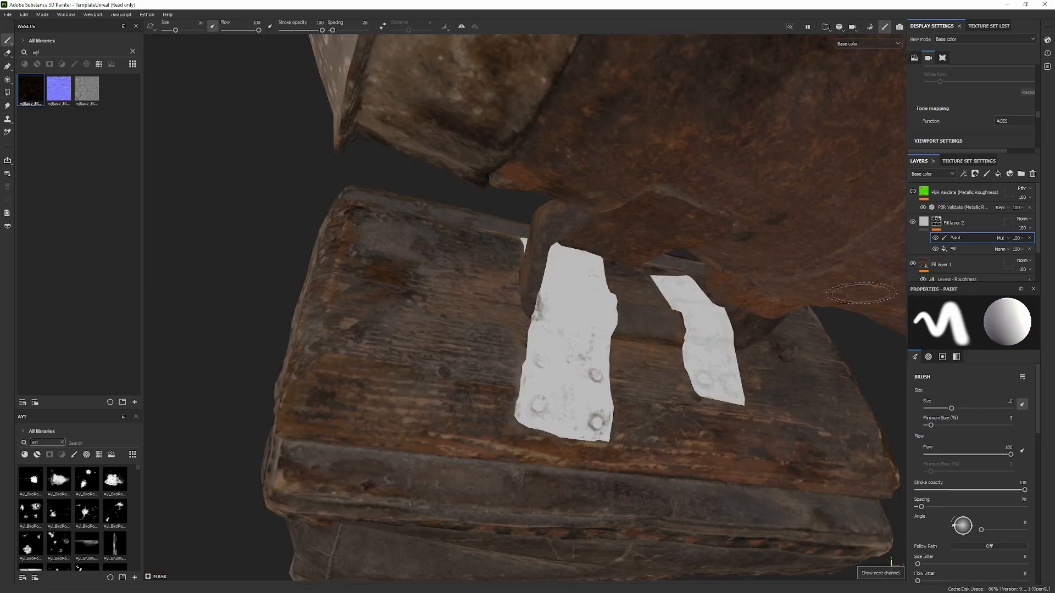
{"action": "left_click", "coordinate": [933, 225]}
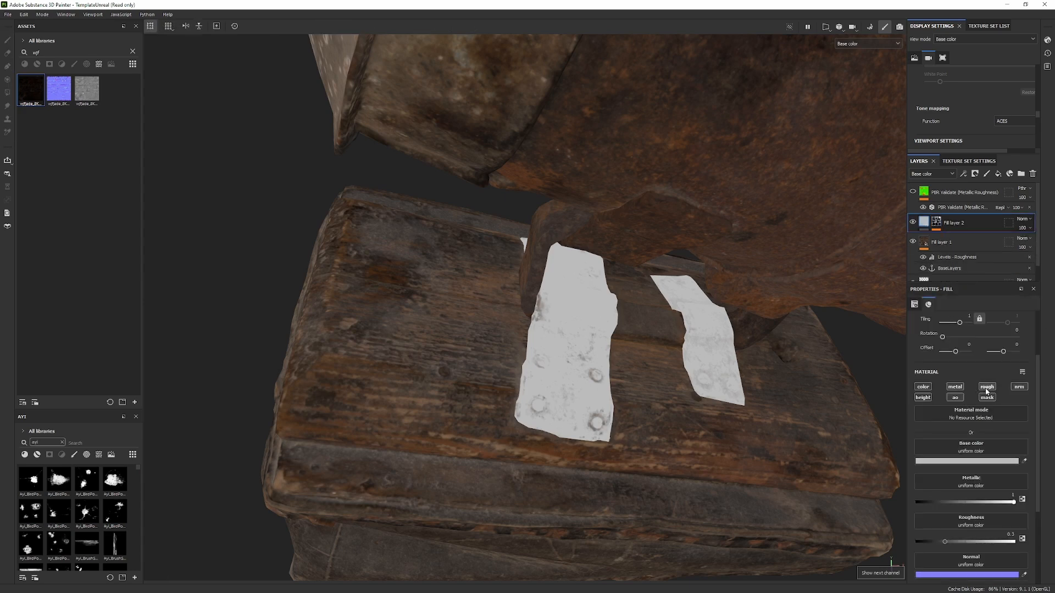
{"action": "left_click", "coordinate": [922, 387]}
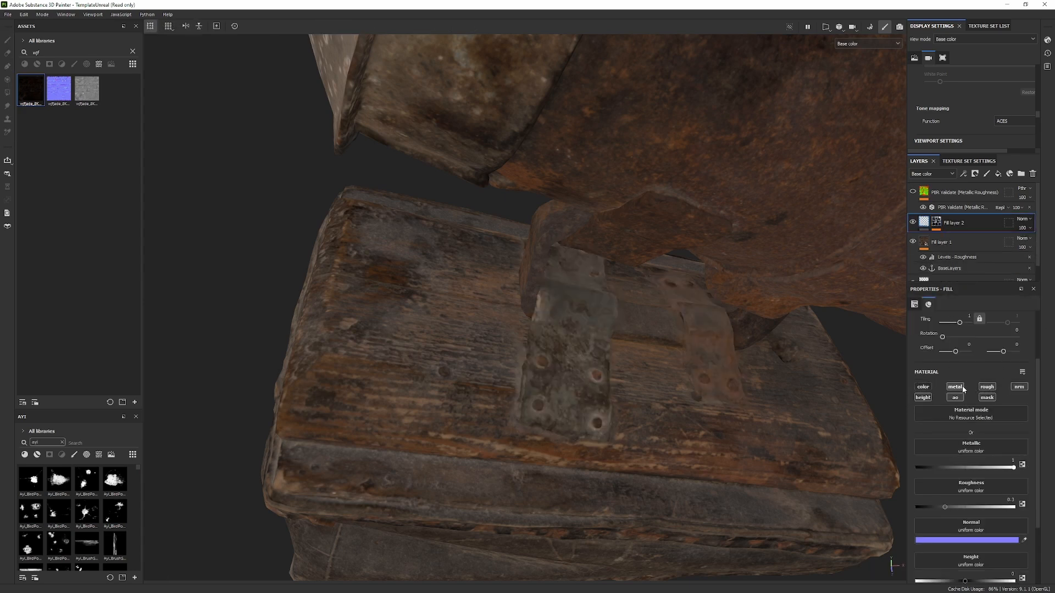
Disable the height, AO, roughness, normal and mask channels on Fill layer 2, leaving only metallic active.
{"action": "left_click", "coordinate": [926, 390]}
{"action": "left_click", "coordinate": [927, 389]}
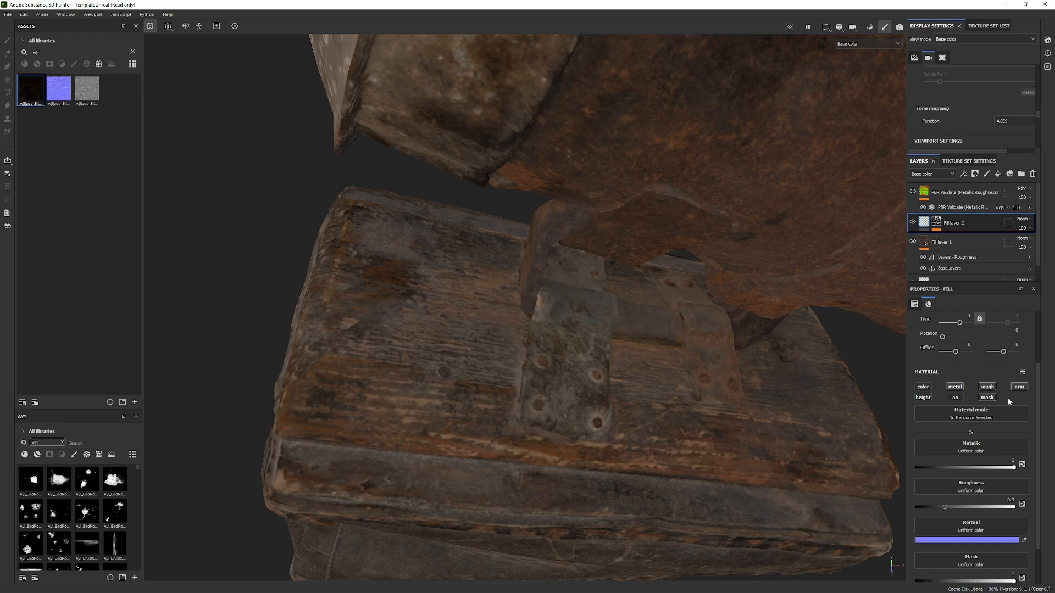
{"action": "left_click", "coordinate": [987, 388]}
{"action": "right_click_drag", "start_coordinate": [776, 373], "coordinate": [653, 314], "text": "shift"}
{"action": "left_click_drag", "start_coordinate": [653, 313], "coordinate": [596, 286], "text": "alt"}
{"action": "right_click_drag", "start_coordinate": [599, 287], "coordinate": [483, 313], "text": "alt"}
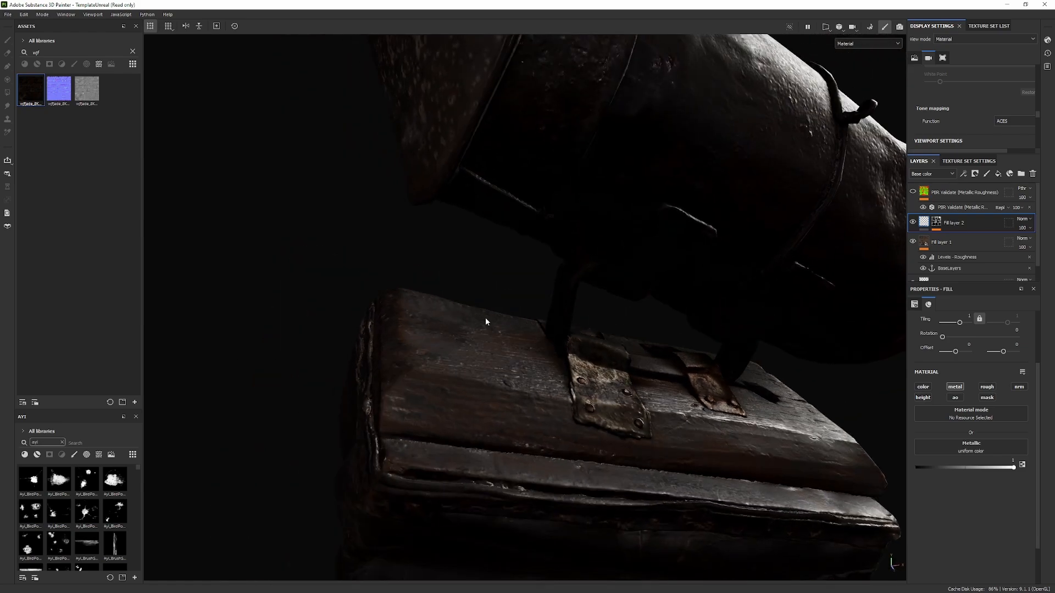
Examine the brackets in the isolated roughness channel and return to the full material view.
{"action": "key", "text": "c"}
{"action": "key", "text": "c"}
{"action": "key", "text": "c"}
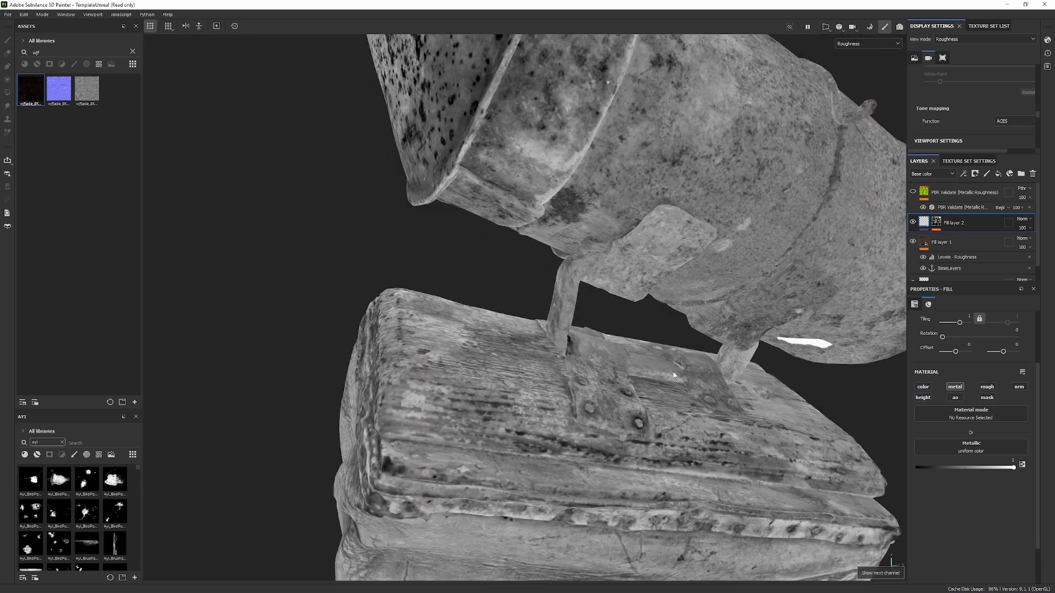
{"action": "key", "text": "m"}
{"action": "middle_click_drag", "start_coordinate": [685, 365], "coordinate": [642, 353], "text": "alt"}
Show the PBR Validate layer over the brackets and enable the color channel on Fill layer 2.
{"action": "left_click", "coordinate": [912, 192]}
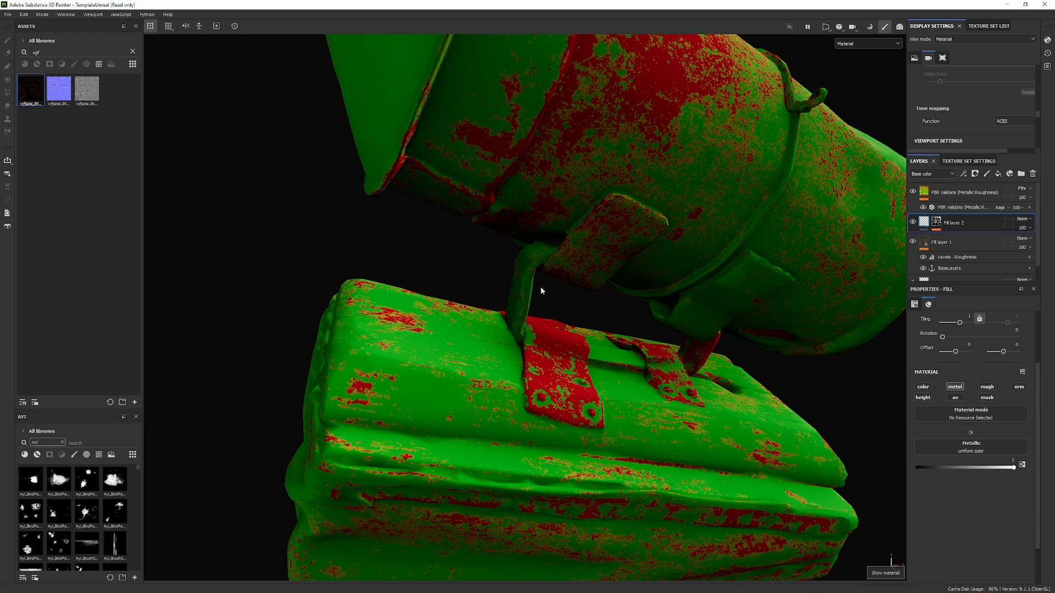
{"action": "left_click_drag", "start_coordinate": [540, 352], "coordinate": [533, 385], "text": "alt"}
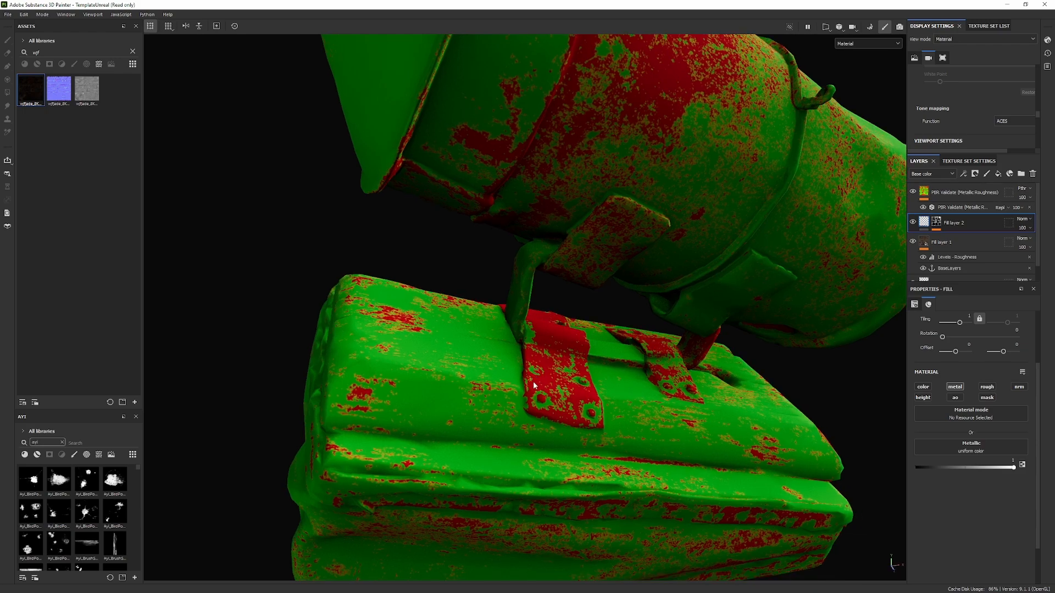
{"action": "right_click_drag", "start_coordinate": [486, 386], "coordinate": [608, 352], "text": "alt"}
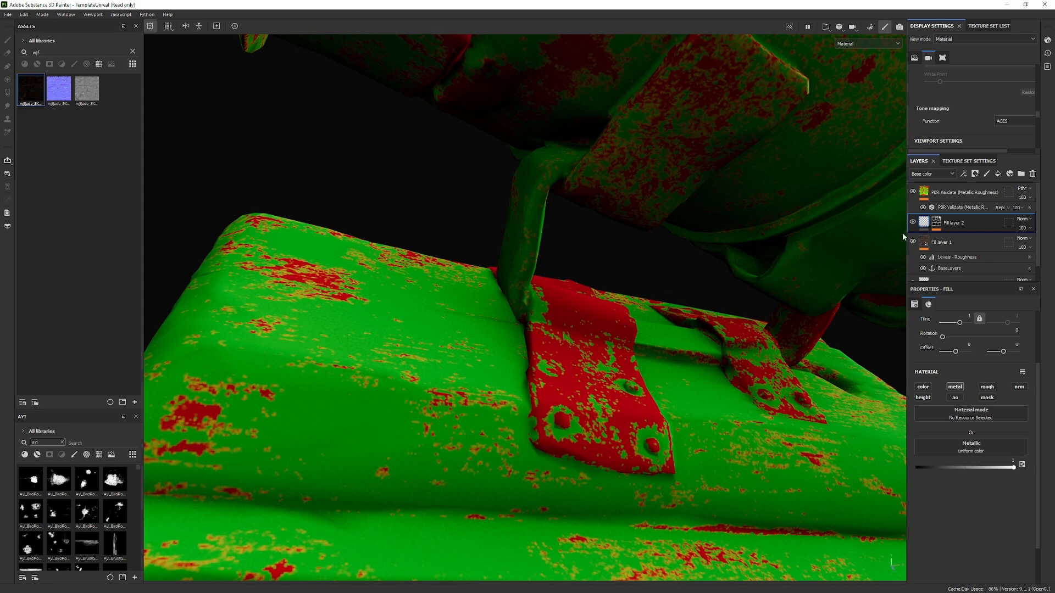
{"action": "left_click", "coordinate": [931, 387]}
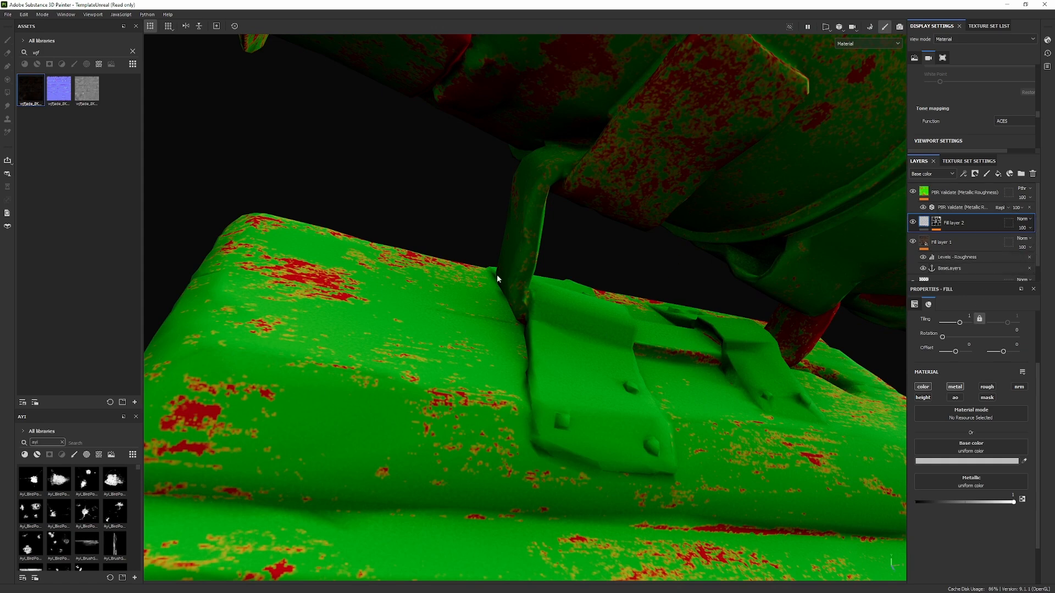
Set Fill layer 2's base color blending mode to Screen and hide the PBR Validate layer.
{"action": "left_click", "coordinate": [1022, 219]}
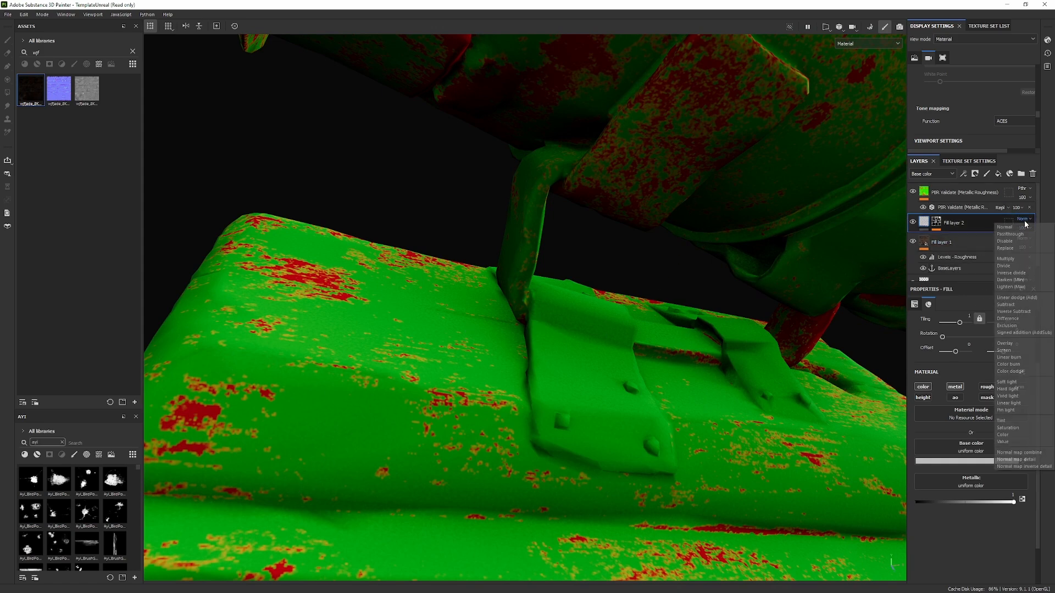
{"action": "left_click", "coordinate": [1010, 351]}
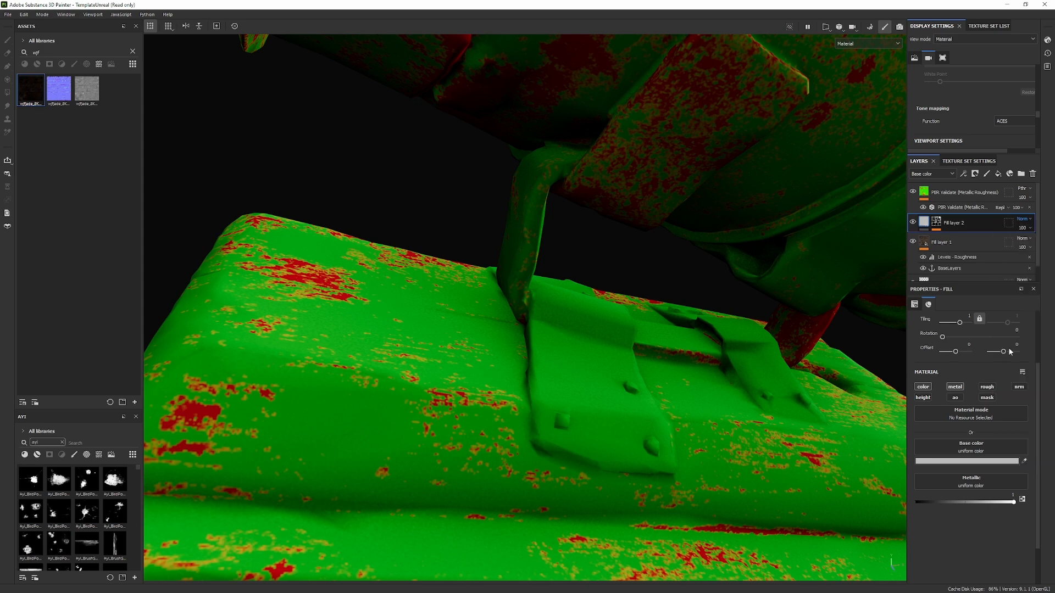
{"action": "left_click_drag", "start_coordinate": [737, 345], "coordinate": [741, 394], "text": "alt"}
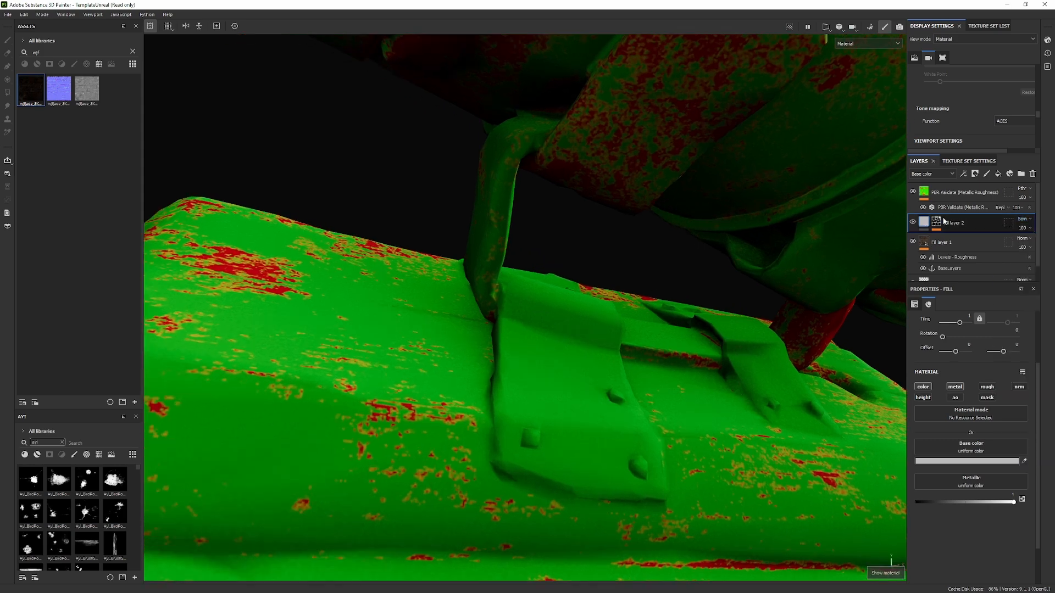
{"action": "left_click", "coordinate": [912, 192]}
{"action": "left_click_drag", "start_coordinate": [720, 304], "coordinate": [654, 343], "text": "alt"}
Isolate the base color channel and lower Fill layer 2's base color opacity to 11.
{"action": "key", "text": "c"}
{"action": "key", "text": "c"}
{"action": "key", "text": "c"}
{"action": "key", "text": "c"}
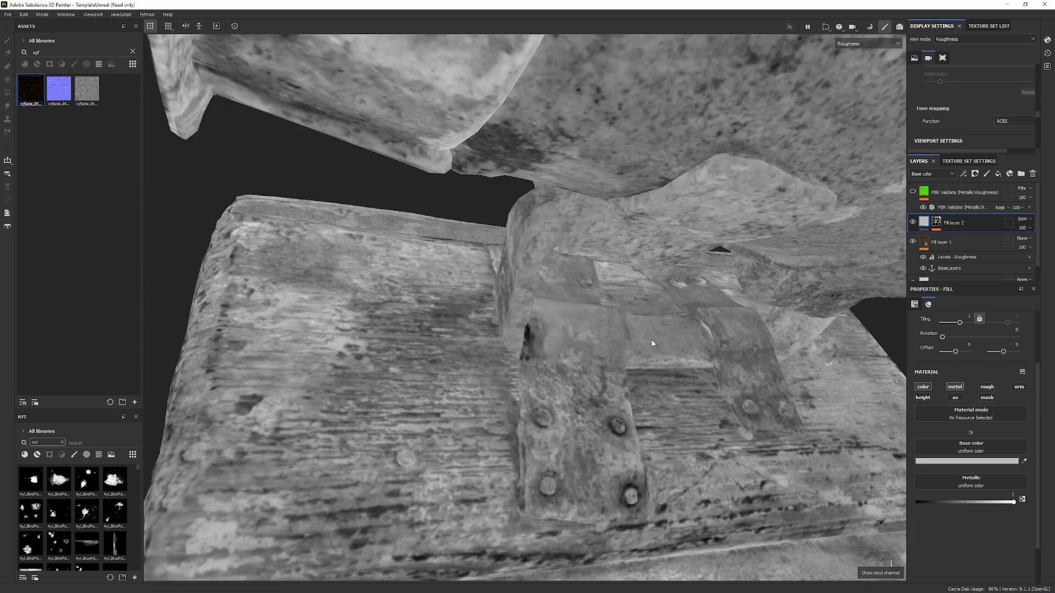
{"action": "key", "text": "c"}
{"action": "key", "text": "c"}
{"action": "key", "text": "c"}
{"action": "key", "text": "c"}
{"action": "key", "text": "c"}
{"action": "key", "text": "c"}
{"action": "key", "text": "c"}
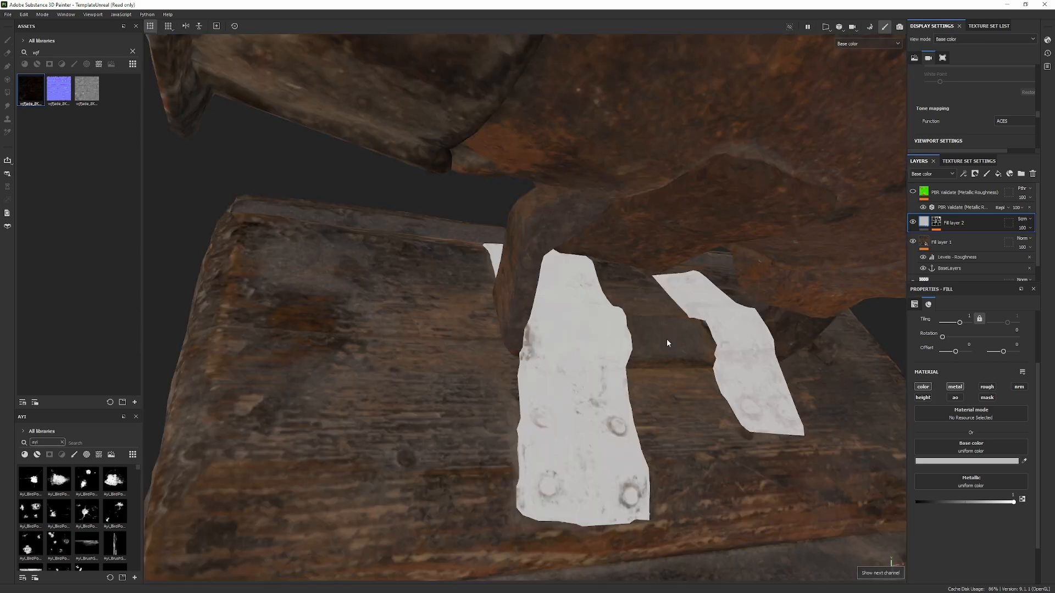
{"action": "left_click_drag", "start_coordinate": [677, 357], "coordinate": [686, 345], "text": "alt"}
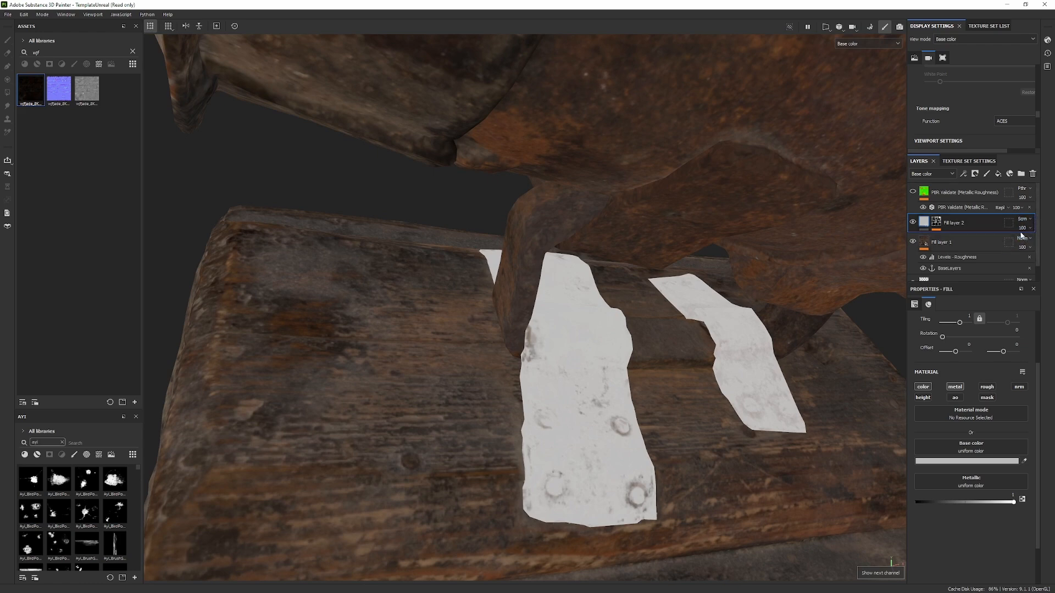
{"action": "left_click_drag", "start_coordinate": [1022, 231], "coordinate": [1020, 244]}
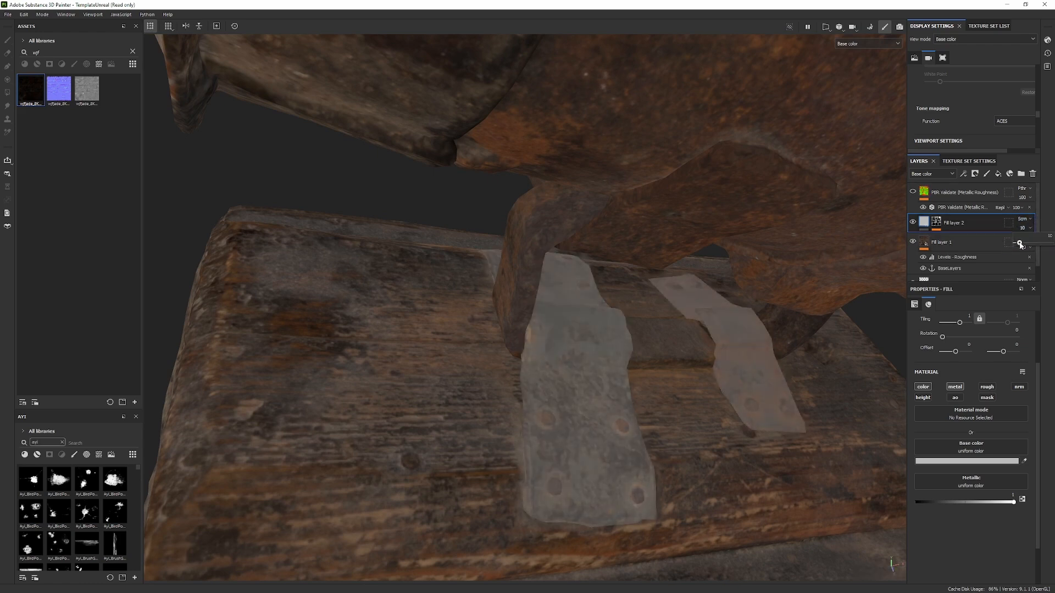
Compare the brackets in the full material and single channels from several angles and light directions.
{"action": "left_click_drag", "start_coordinate": [801, 317], "coordinate": [694, 367], "text": "alt"}
{"action": "key", "text": "m"}
{"action": "right_click_drag", "start_coordinate": [673, 355], "coordinate": [678, 349], "text": "shift"}
{"action": "key", "text": "c"}
{"action": "key", "text": "c"}
{"action": "left_click_drag", "start_coordinate": [749, 340], "coordinate": [644, 311], "text": "alt"}
{"action": "key", "text": "c"}
{"action": "key", "text": "c"}
{"action": "key", "text": "m"}
{"action": "left_click_drag", "start_coordinate": [532, 238], "coordinate": [584, 261], "text": "alt"}
{"action": "right_click_drag", "start_coordinate": [584, 262], "coordinate": [608, 271], "text": "shift"}
{"action": "left_click_drag", "start_coordinate": [791, 380], "coordinate": [736, 385], "text": "alt"}
{"action": "right_click_drag", "start_coordinate": [736, 385], "coordinate": [814, 470], "text": "alt"}
{"action": "right_click_drag", "start_coordinate": [557, 300], "coordinate": [584, 305], "text": "shift"}
Fill both handle arms beside the brackets white in Fill layer 2's mask paint effect, using Polygon Fill with UV chunks.
{"action": "left_click", "coordinate": [937, 222], "text": "alt"}
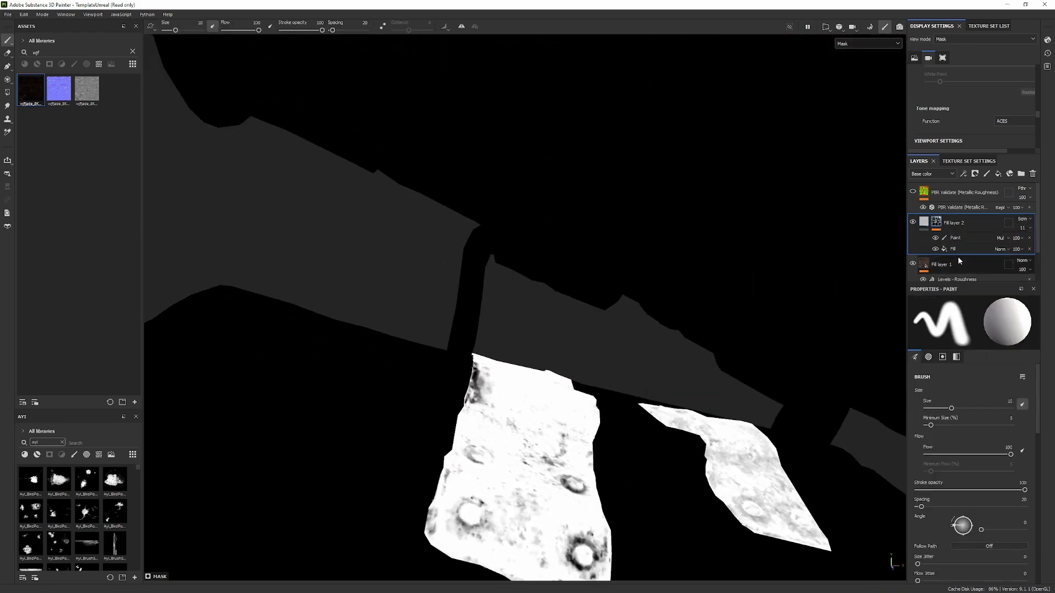
{"action": "left_click", "coordinate": [957, 239]}
{"action": "key", "text": "4"}
{"action": "left_click", "coordinate": [476, 303]}
{"action": "left_click_drag", "start_coordinate": [519, 367], "coordinate": [621, 409], "text": "alt"}
{"action": "left_click", "coordinate": [709, 451]}
{"action": "mouse_move", "coordinate": [709, 451]}
{"action": "left_mouse_down", "text": "alt"}
{"action": "mouse_move", "coordinate": [544, 418]}
{"action": "mouse_move", "coordinate": [484, 421]}
{"action": "mouse_move", "coordinate": [676, 441]}
{"action": "mouse_move", "coordinate": [500, 361]}
{"action": "mouse_move", "coordinate": [808, 368]}
{"action": "mouse_move", "coordinate": [487, 401]}
{"action": "mouse_move", "coordinate": [370, 392]}
{"action": "mouse_move", "coordinate": [414, 337]}
{"action": "mouse_move", "coordinate": [480, 332]}
{"action": "mouse_move", "coordinate": [464, 308]}
{"action": "mouse_move", "coordinate": [559, 396]}
{"action": "mouse_move", "coordinate": [685, 431]}
{"action": "mouse_move", "coordinate": [687, 384]}
{"action": "left_mouse_up", "text": "alt"}
{"action": "key", "text": "m"}
{"action": "key", "text": "1"}
{"action": "mouse_move", "coordinate": [687, 384]}
{"action": "right_mouse_down", "text": "alt"}
{"action": "mouse_move", "coordinate": [642, 455]}
{"action": "mouse_move", "coordinate": [706, 478]}
{"action": "right_mouse_up", "text": "alt"}
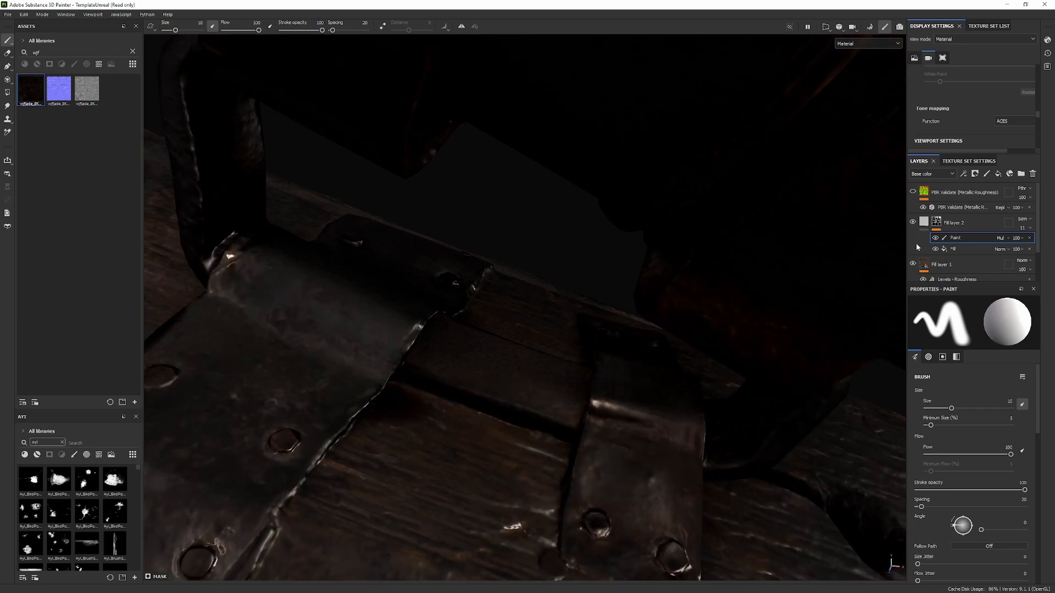
Switch Polygon Fill to polygon mode and fill the metal bar between the two brackets white in the mask.
{"action": "key", "text": "m"}
{"action": "key", "text": "4"}
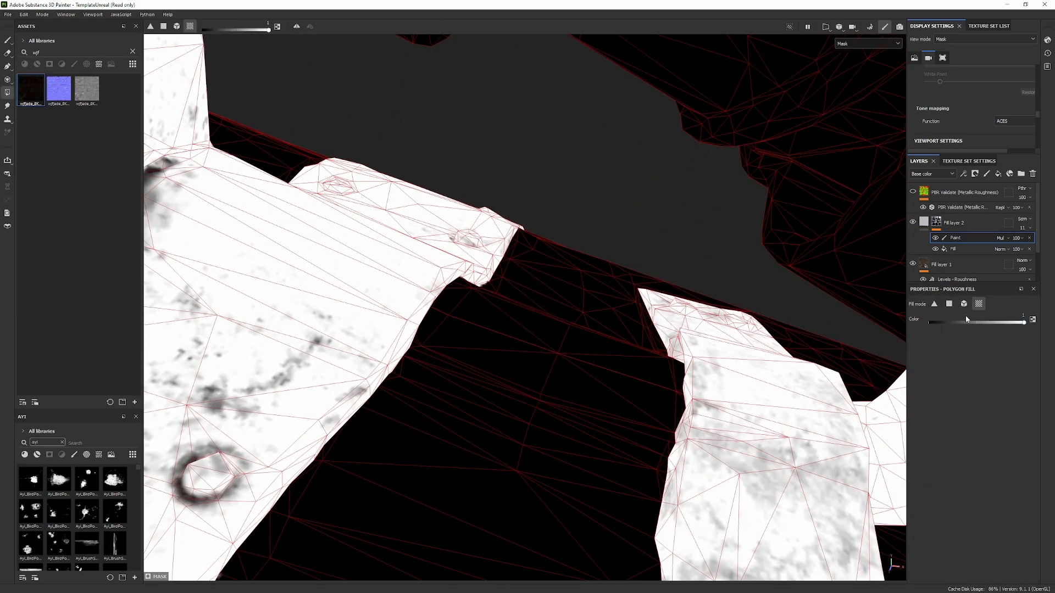
{"action": "left_click", "coordinate": [945, 304]}
{"action": "mouse_move", "coordinate": [648, 362]}
{"action": "left_mouse_down", "text": "alt"}
{"action": "mouse_move", "coordinate": [584, 313]}
{"action": "mouse_move", "coordinate": [435, 336]}
{"action": "mouse_move", "coordinate": [403, 324]}
{"action": "mouse_move", "coordinate": [612, 384]}
{"action": "mouse_move", "coordinate": [484, 343]}
{"action": "mouse_move", "coordinate": [640, 455]}
{"action": "mouse_move", "coordinate": [509, 330]}
{"action": "left_mouse_up", "text": "alt"}
{"action": "mouse_move", "coordinate": [520, 254]}
{"action": "left_mouse_down", "text": "alt"}
{"action": "mouse_move", "coordinate": [196, 273]}
{"action": "mouse_move", "coordinate": [654, 423]}
{"action": "mouse_move", "coordinate": [535, 394]}
{"action": "mouse_move", "coordinate": [698, 419]}
{"action": "mouse_move", "coordinate": [565, 430]}
{"action": "mouse_move", "coordinate": [603, 424]}
{"action": "mouse_move", "coordinate": [617, 392]}
{"action": "left_mouse_up", "text": "alt"}
{"action": "left_click_drag", "start_coordinate": [562, 321], "coordinate": [628, 393]}
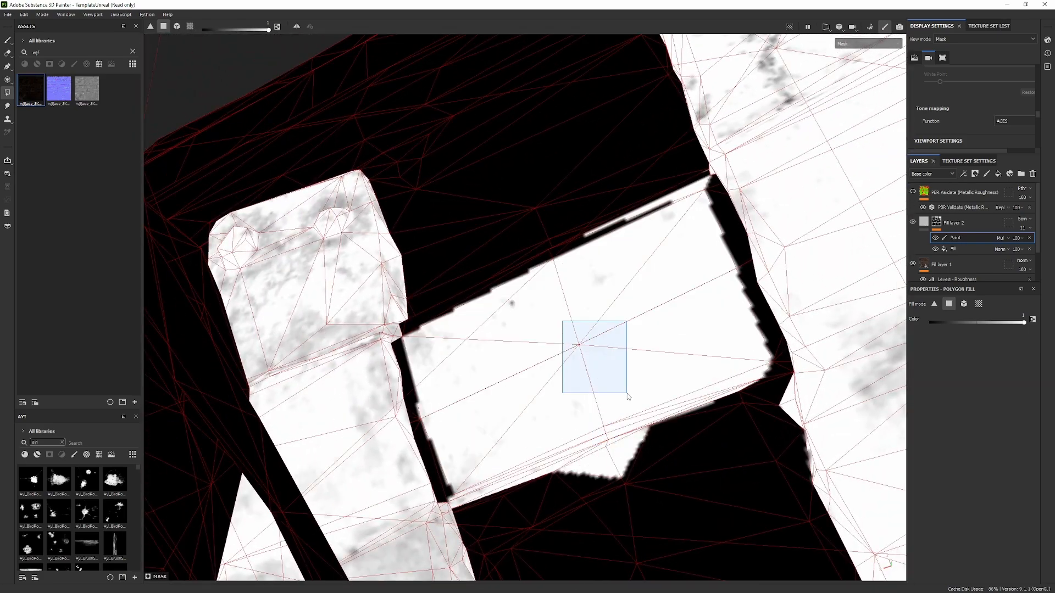
{"action": "mouse_move", "coordinate": [733, 236]}
{"action": "left_mouse_down"}
{"action": "mouse_move", "coordinate": [805, 311]}
{"action": "mouse_move", "coordinate": [753, 326]}
{"action": "left_mouse_up"}
{"action": "left_click_drag", "start_coordinate": [749, 335], "coordinate": [794, 385]}
{"action": "left_click_drag", "start_coordinate": [805, 390], "coordinate": [747, 371], "text": "alt"}
Fill overflow faces along the bar's lower edge black in the mask and undo the last fill.
{"action": "key", "text": "x"}
{"action": "key", "text": "x"}
{"action": "left_click_drag", "start_coordinate": [588, 448], "coordinate": [638, 494]}
{"action": "left_click_drag", "start_coordinate": [583, 455], "coordinate": [631, 493]}
{"action": "left_click_drag", "start_coordinate": [627, 385], "coordinate": [608, 424], "text": "alt"}
{"action": "key", "text": "f"}
{"action": "left_click_drag", "start_coordinate": [549, 407], "coordinate": [756, 322], "text": "alt"}
{"action": "right_click_drag", "start_coordinate": [756, 322], "coordinate": [581, 463], "text": "alt"}
{"action": "left_click_drag", "start_coordinate": [581, 463], "coordinate": [511, 385], "text": "alt"}
{"action": "right_click_drag", "start_coordinate": [511, 385], "coordinate": [686, 407], "text": "alt"}
{"action": "key", "text": "ctrl+z"}
Clear the remaining overflow faces beneath the bar from the mask with black polygon fill.
{"action": "left_click_drag", "start_coordinate": [687, 407], "coordinate": [747, 525], "text": "alt"}
{"action": "right_click_drag", "start_coordinate": [747, 525], "coordinate": [534, 412], "text": "alt"}
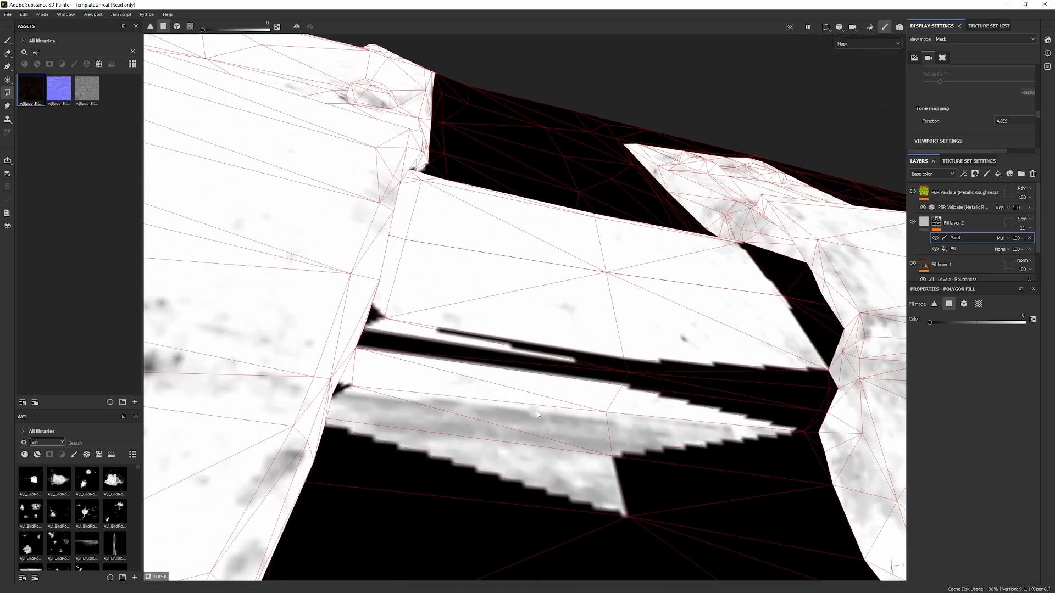
{"action": "left_click", "coordinate": [534, 412]}
{"action": "mouse_move", "coordinate": [534, 412]}
{"action": "left_mouse_down", "text": "alt"}
{"action": "mouse_move", "coordinate": [565, 377]}
{"action": "mouse_move", "coordinate": [444, 304]}
{"action": "mouse_move", "coordinate": [423, 315]}
{"action": "mouse_move", "coordinate": [492, 339]}
{"action": "mouse_move", "coordinate": [555, 336]}
{"action": "mouse_move", "coordinate": [589, 357]}
{"action": "mouse_move", "coordinate": [489, 368]}
{"action": "left_mouse_up", "text": "alt"}
{"action": "left_click", "coordinate": [603, 351]}
{"action": "left_click", "coordinate": [489, 368]}
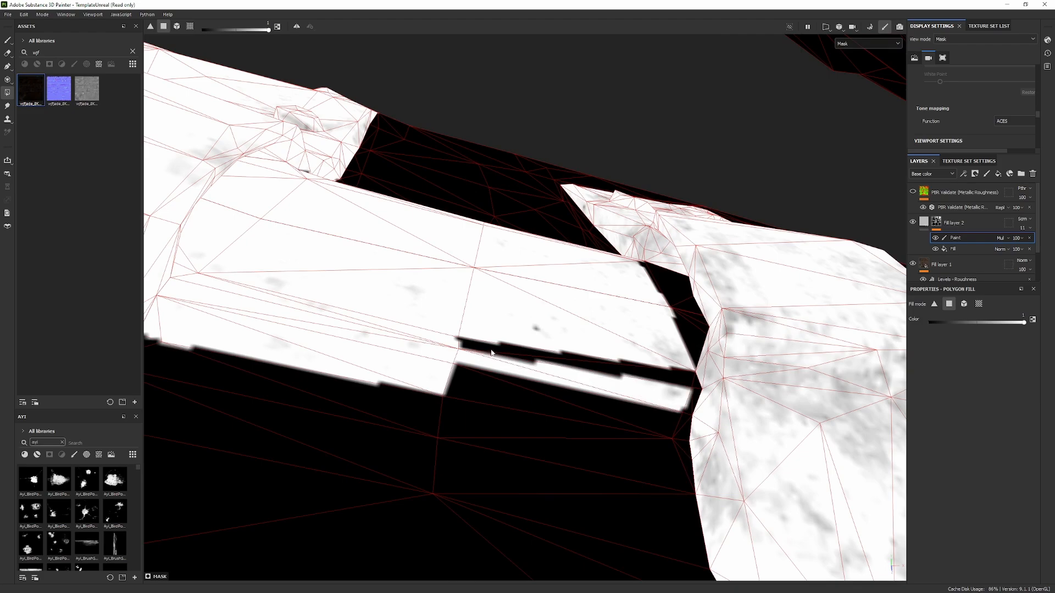
Fill the missing strips along the bar's lower edge white in the mask, undoing one stray area fill.
{"action": "left_click", "coordinate": [499, 380]}
{"action": "left_click", "coordinate": [515, 360]}
{"action": "left_click", "coordinate": [624, 365]}
{"action": "left_click_drag", "start_coordinate": [535, 330], "coordinate": [532, 369], "text": "alt"}
{"action": "left_click_drag", "start_coordinate": [472, 346], "coordinate": [766, 413]}
{"action": "left_click", "coordinate": [448, 380]}
{"action": "middle_click_drag", "start_coordinate": [748, 420], "coordinate": [503, 369], "text": "alt"}
{"action": "mouse_move", "coordinate": [560, 367]}
{"action": "left_mouse_down"}
{"action": "mouse_move", "coordinate": [578, 417]}
{"action": "mouse_move", "coordinate": [543, 344]}
{"action": "mouse_move", "coordinate": [575, 491]}
{"action": "mouse_move", "coordinate": [484, 467]}
{"action": "mouse_move", "coordinate": [467, 484]}
{"action": "left_mouse_up"}
{"action": "key", "text": "ctrl+z"}
{"action": "left_click", "coordinate": [539, 345]}
{"action": "middle_click_drag", "start_coordinate": [555, 484], "coordinate": [698, 411], "text": "alt"}
{"action": "mouse_move", "coordinate": [698, 411]}
{"action": "left_mouse_down", "text": "alt"}
{"action": "mouse_move", "coordinate": [478, 273]}
{"action": "mouse_move", "coordinate": [550, 322]}
{"action": "left_mouse_up", "text": "alt"}
Inspect the masked bar and brackets in the full material and in the base color channel.
{"action": "key", "text": "1"}
{"action": "key", "text": "m"}
{"action": "left_click_drag", "start_coordinate": [722, 352], "coordinate": [550, 308], "text": "alt"}
{"action": "right_click_drag", "start_coordinate": [549, 308], "coordinate": [517, 297], "text": "shift"}
{"action": "key", "text": "c"}
{"action": "left_click_drag", "start_coordinate": [516, 297], "coordinate": [544, 423], "text": "alt"}
{"action": "key", "text": "m"}
Check the metal parts with the PBR Validate layer shown and raise Fill layer 2's base color opacity to about 29.
{"action": "left_click", "coordinate": [912, 192]}
{"action": "mouse_move", "coordinate": [681, 269]}
{"action": "left_mouse_down", "text": "alt"}
{"action": "mouse_move", "coordinate": [557, 308]}
{"action": "mouse_move", "coordinate": [596, 299]}
{"action": "left_mouse_up", "text": "alt"}
{"action": "right_click_drag", "start_coordinate": [596, 299], "coordinate": [803, 242], "text": "alt"}
{"action": "left_click_drag", "start_coordinate": [467, 264], "coordinate": [572, 373], "text": "ctrl+alt"}
{"action": "right_click_drag", "start_coordinate": [571, 374], "coordinate": [577, 425], "text": "alt"}
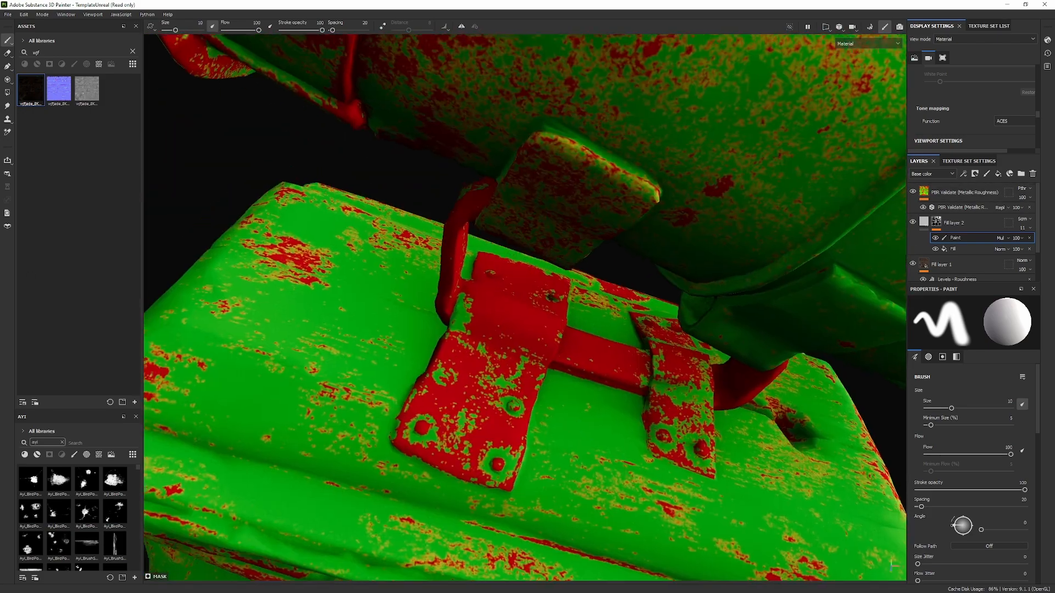
{"action": "left_click_drag", "start_coordinate": [557, 269], "coordinate": [524, 297], "text": "alt"}
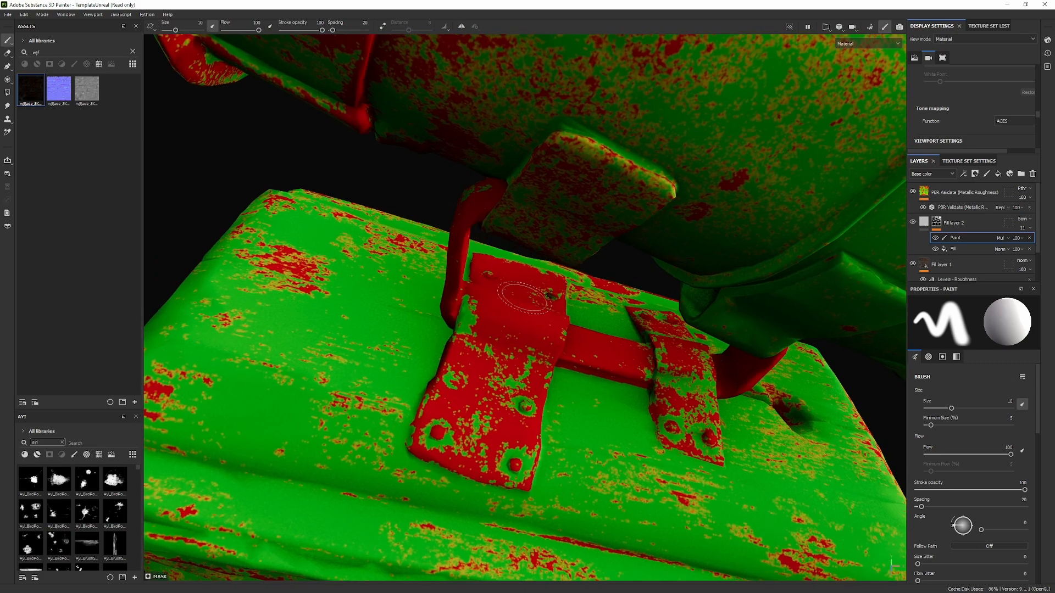
{"action": "right_click_drag", "start_coordinate": [525, 298], "coordinate": [605, 277], "text": "alt"}
{"action": "left_click_drag", "start_coordinate": [604, 276], "coordinate": [535, 173], "text": "alt"}
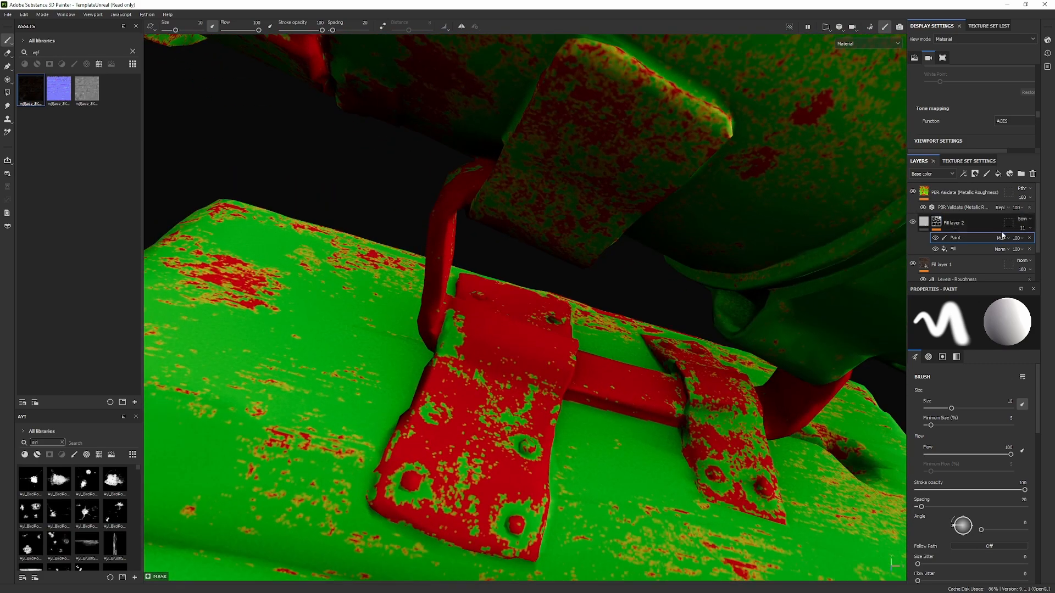
{"action": "left_click_drag", "start_coordinate": [1024, 242], "coordinate": [1026, 242]}
Hide the PBR Validate layer and review the metal parts channel by channel, including metallic and ambient occlusion.
{"action": "left_click", "coordinate": [912, 192]}
{"action": "right_click_drag", "start_coordinate": [702, 274], "coordinate": [659, 271], "text": "shift"}
{"action": "key", "text": "c"}
{"action": "left_click_drag", "start_coordinate": [660, 271], "coordinate": [543, 308], "text": "alt"}
{"action": "key", "text": "c"}
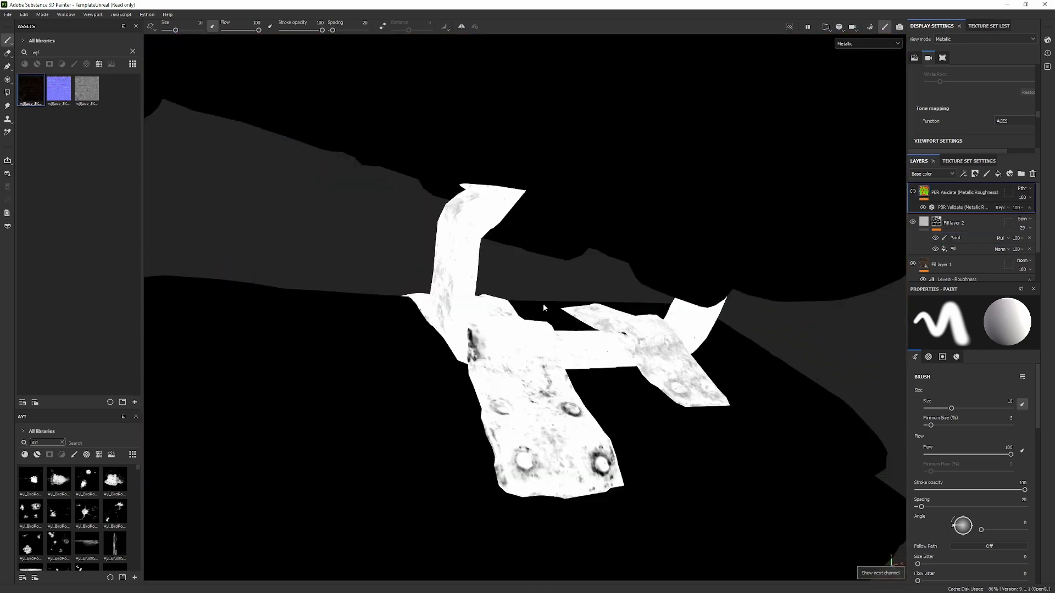
{"action": "key", "text": "c"}
{"action": "key", "text": "c"}
{"action": "key", "text": "c"}
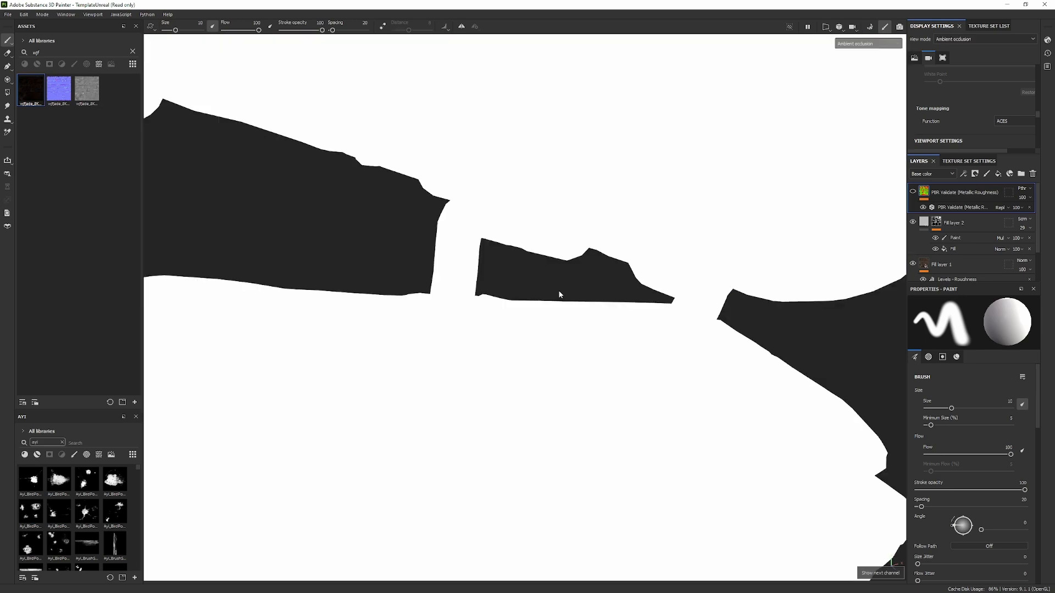
{"action": "key", "text": "m"}
Raise Fill layer 2's base color opacity to 55 against the PBR Validate overlay, then hide the overlay.
{"action": "left_click", "coordinate": [914, 193]}
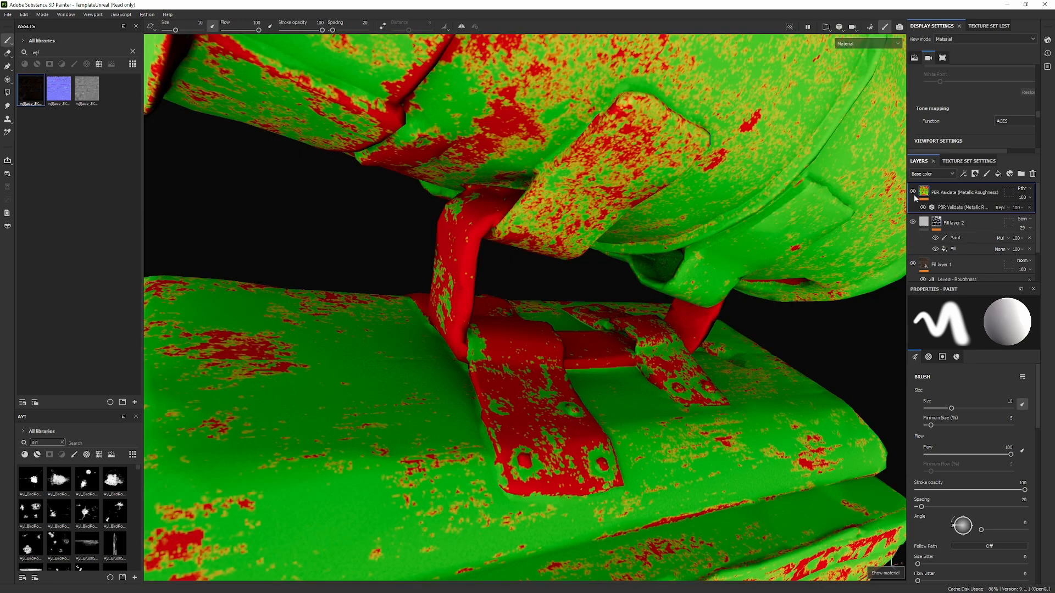
{"action": "left_click_drag", "start_coordinate": [1035, 242], "coordinate": [1036, 249]}
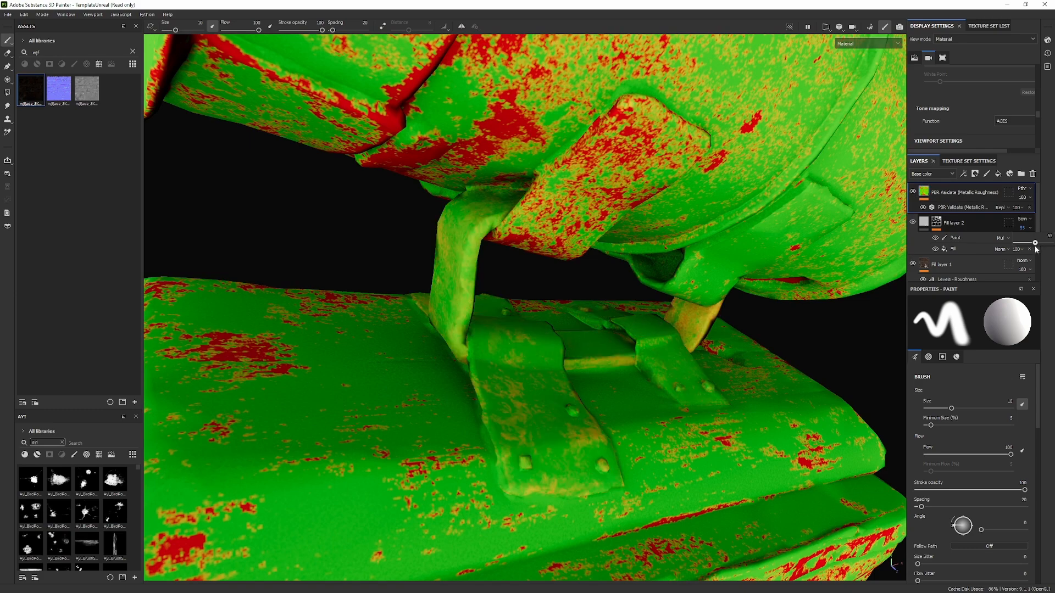
{"action": "left_click_drag", "start_coordinate": [709, 181], "coordinate": [608, 184], "text": "alt"}
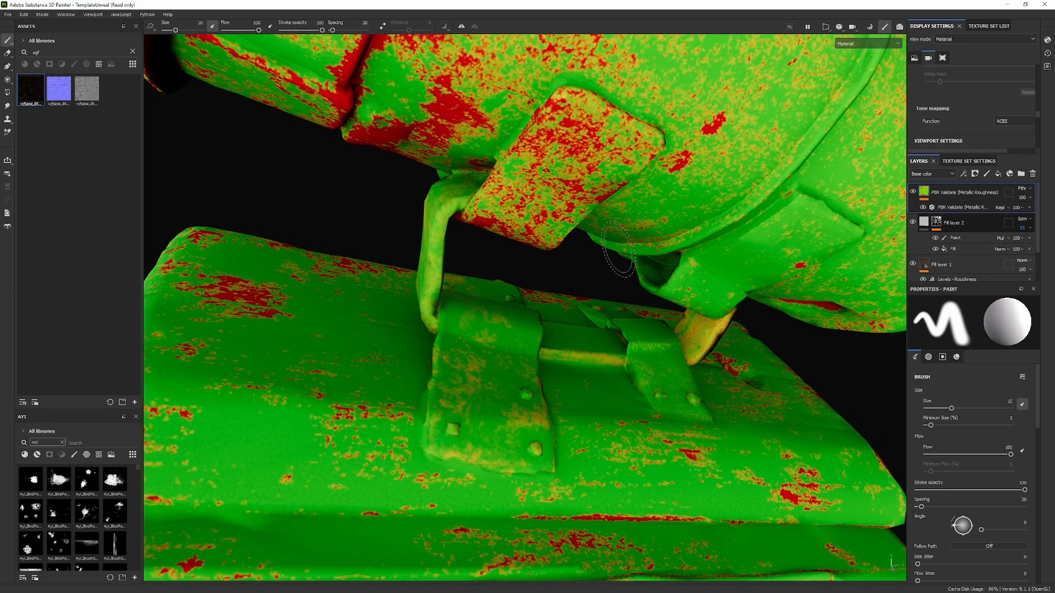
{"action": "left_click", "coordinate": [913, 192]}
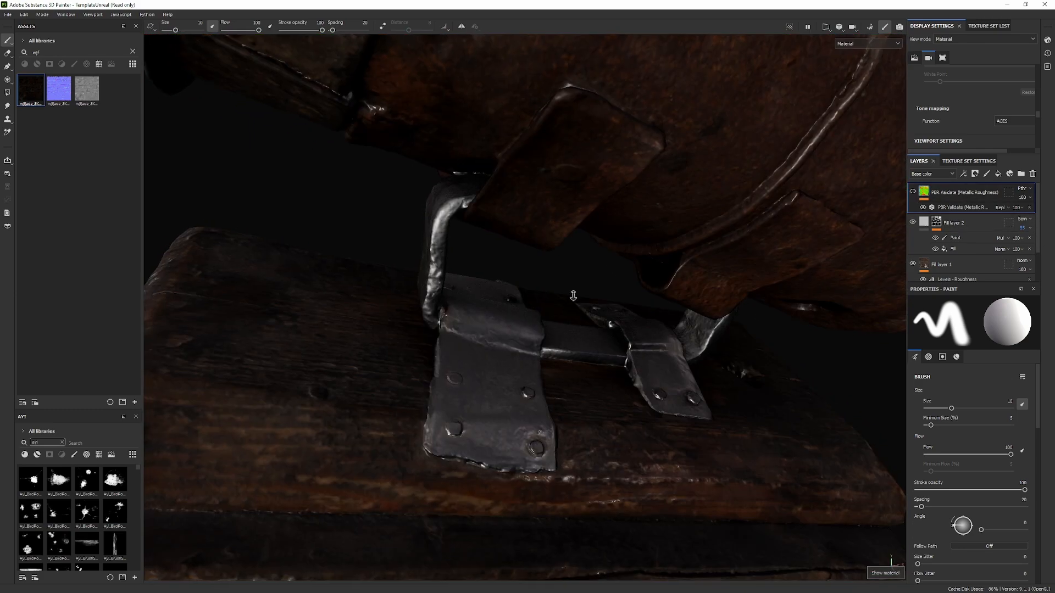
Examine the metal brackets and handle in the full material from different distances, angles and light directions.
{"action": "right_click_drag", "start_coordinate": [703, 301], "coordinate": [445, 276], "text": "alt"}
{"action": "left_click_drag", "start_coordinate": [445, 276], "coordinate": [632, 233], "text": "alt"}
{"action": "right_click", "coordinate": [632, 233]}
{"action": "right_click_drag", "start_coordinate": [518, 247], "coordinate": [627, 190], "text": "shift"}
{"action": "left_click_drag", "start_coordinate": [721, 220], "coordinate": [682, 255], "text": "alt"}
{"action": "right_click_drag", "start_coordinate": [599, 261], "coordinate": [662, 268], "text": "alt"}
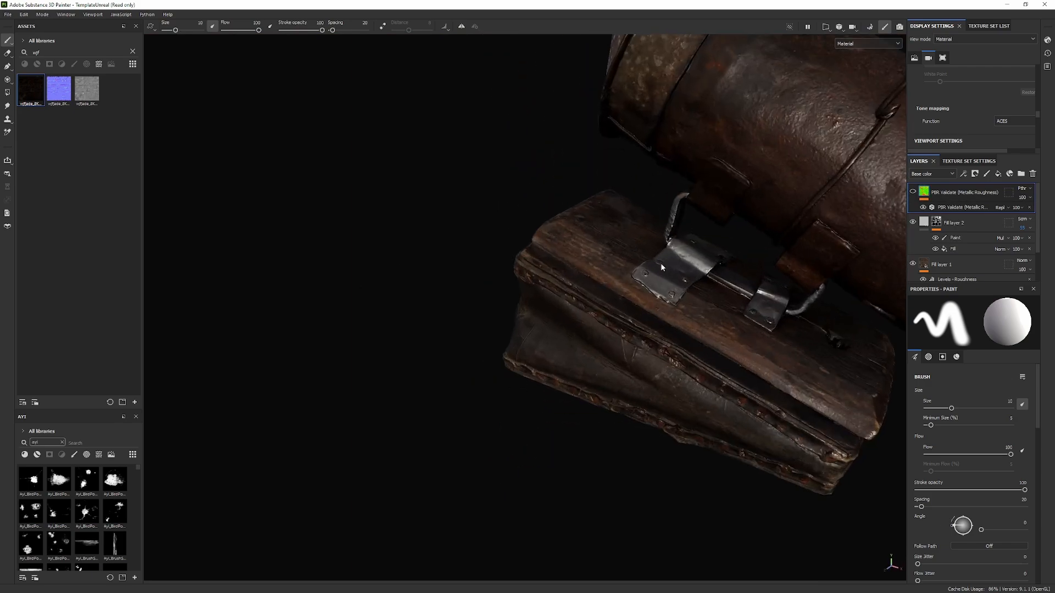
{"action": "left_click_drag", "start_coordinate": [662, 268], "coordinate": [714, 236], "text": "alt"}
{"action": "middle_click_drag", "start_coordinate": [780, 203], "coordinate": [632, 302], "text": "alt"}
{"action": "left_click_drag", "start_coordinate": [528, 346], "coordinate": [561, 330], "text": "alt"}
{"action": "left_click_drag", "start_coordinate": [544, 260], "coordinate": [593, 349], "text": "alt"}
{"action": "right_click_drag", "start_coordinate": [593, 349], "coordinate": [697, 354], "text": "shift"}
{"action": "left_click_drag", "start_coordinate": [696, 354], "coordinate": [576, 366], "text": "alt"}
Isolate the base color channel and compare the metal parts with Fill layer 2 hidden and shown.
{"action": "key", "text": "c"}
{"action": "key", "text": "c"}
{"action": "key", "text": "c"}
{"action": "key", "text": "c"}
{"action": "key", "text": "c"}
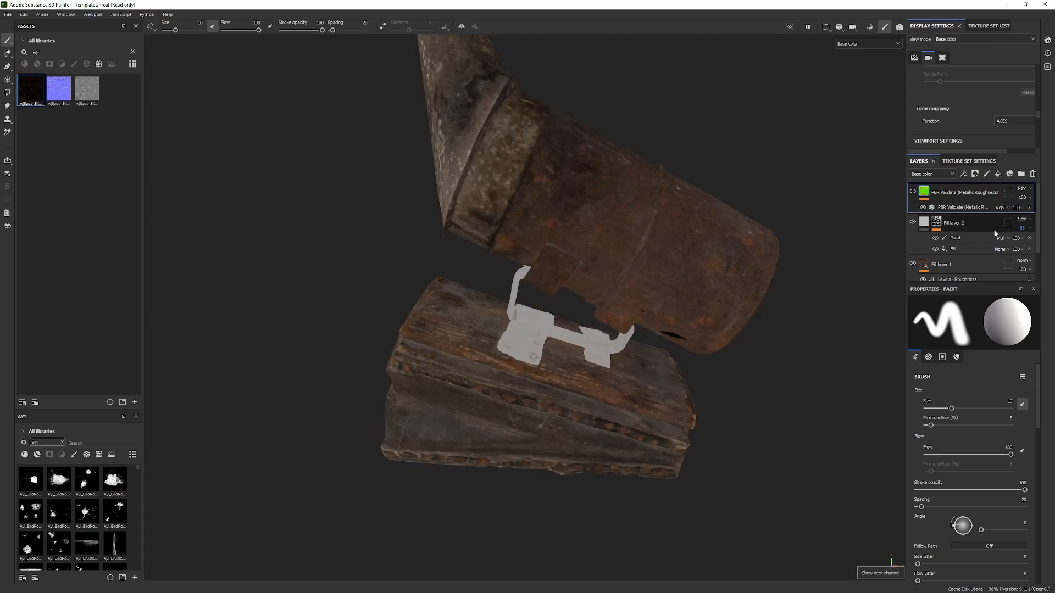
{"action": "scroll", "coordinate": [714, 319], "scroll_direction": "up", "scroll_amount": 5}
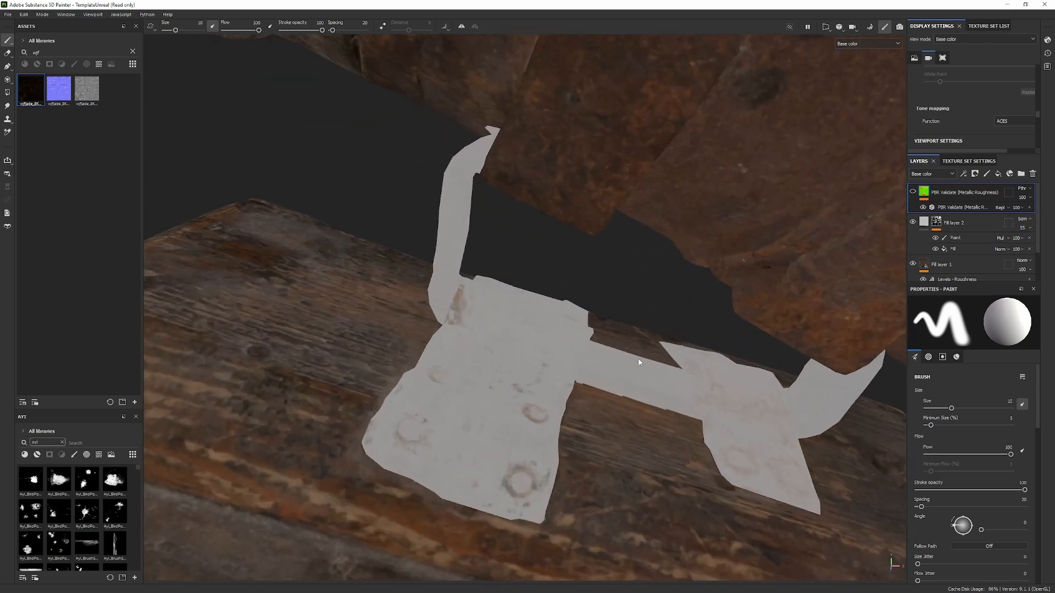
{"action": "left_click", "coordinate": [912, 222]}
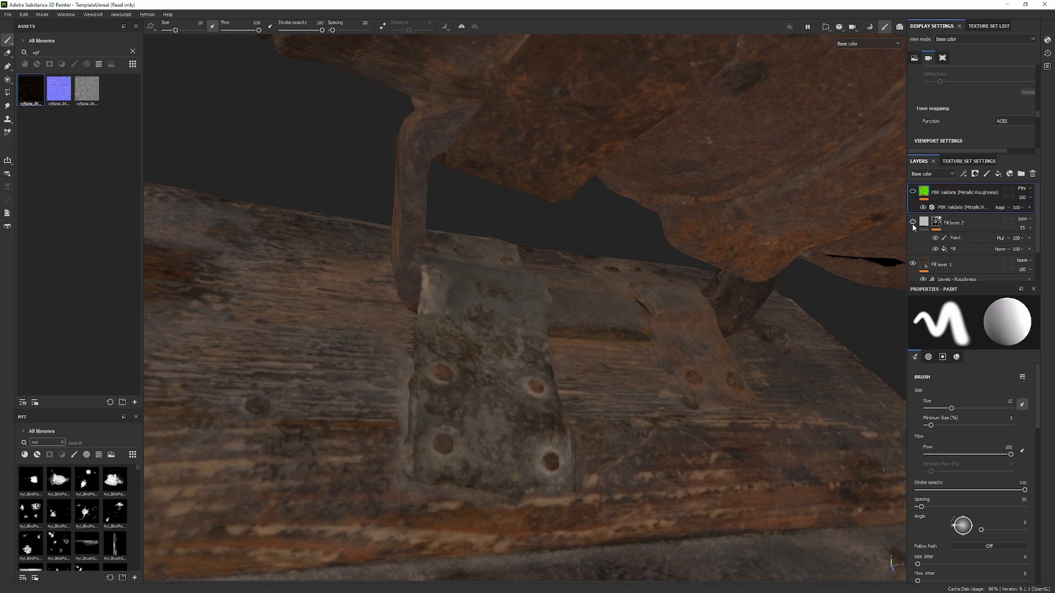
{"action": "left_click_drag", "start_coordinate": [447, 354], "coordinate": [477, 371], "text": "alt"}
{"action": "left_click_drag", "start_coordinate": [423, 242], "coordinate": [648, 279], "text": "alt"}
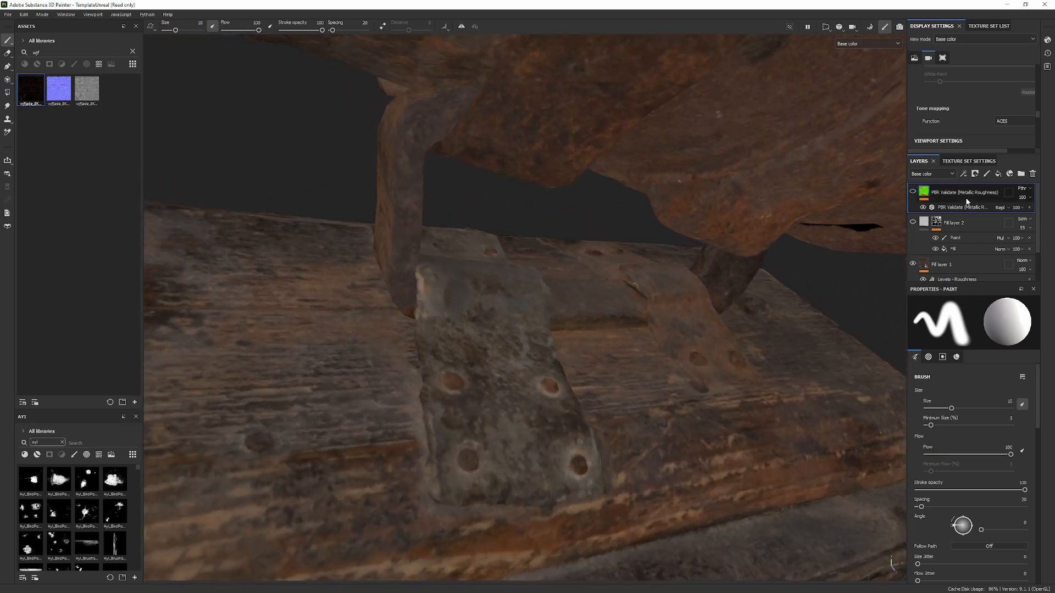
{"action": "left_click", "coordinate": [913, 226]}
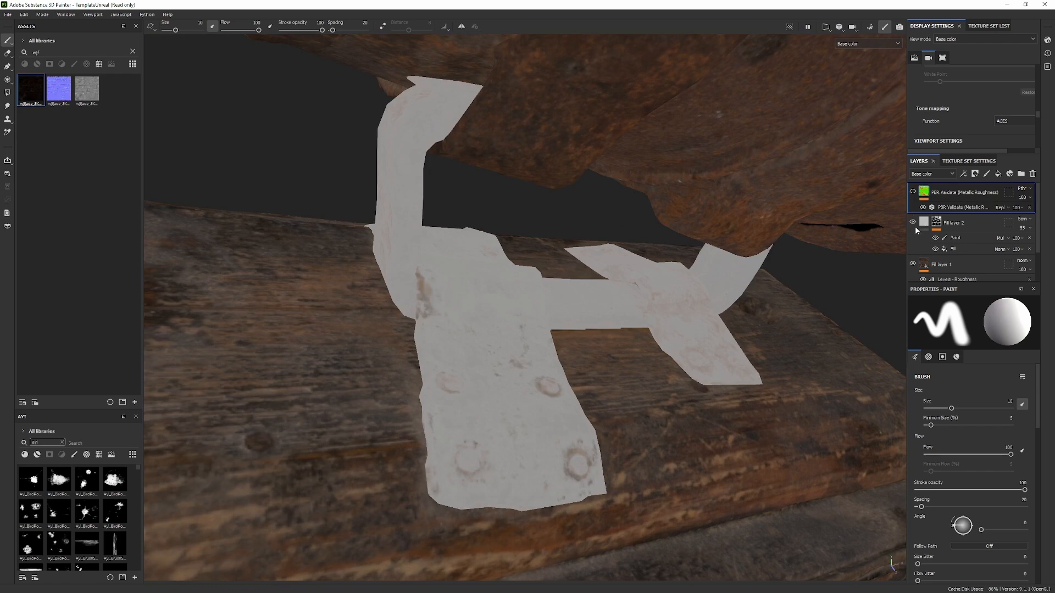
Hide Fill layer 2 and link its base color to the Base color channel of the BaseLayers anchor point.
{"action": "left_click", "coordinate": [913, 222]}
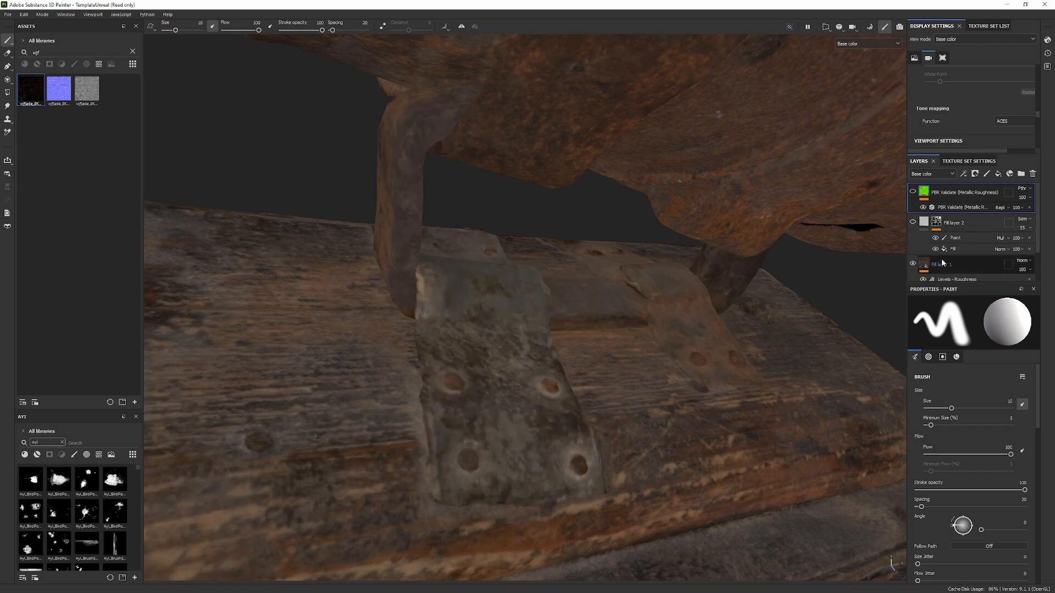
{"action": "left_click", "coordinate": [967, 223]}
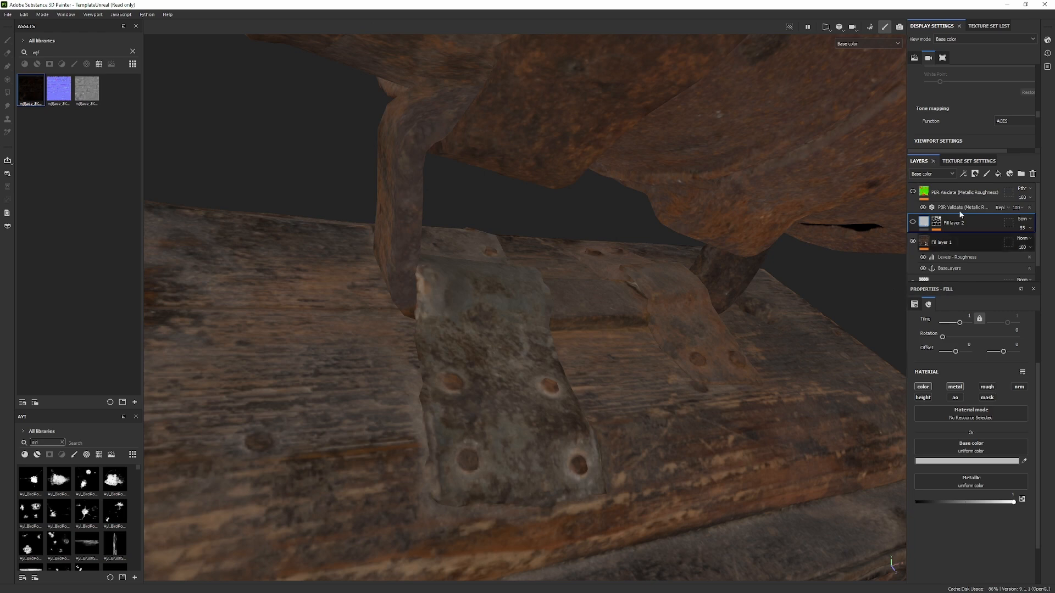
{"action": "left_click", "coordinate": [966, 175]}
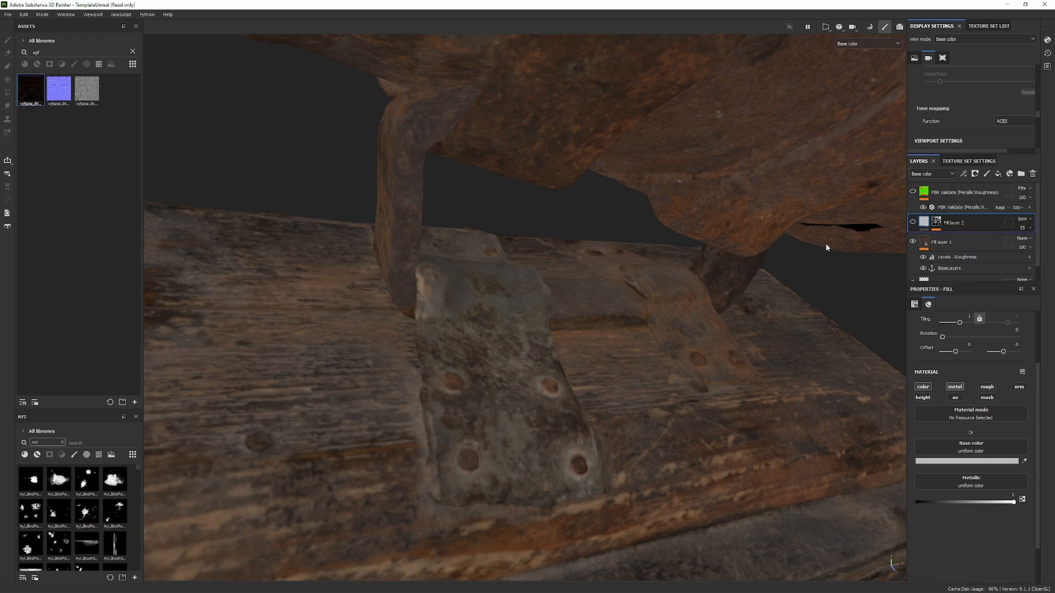
{"action": "right_click_drag", "start_coordinate": [823, 250], "coordinate": [839, 252], "text": "alt"}
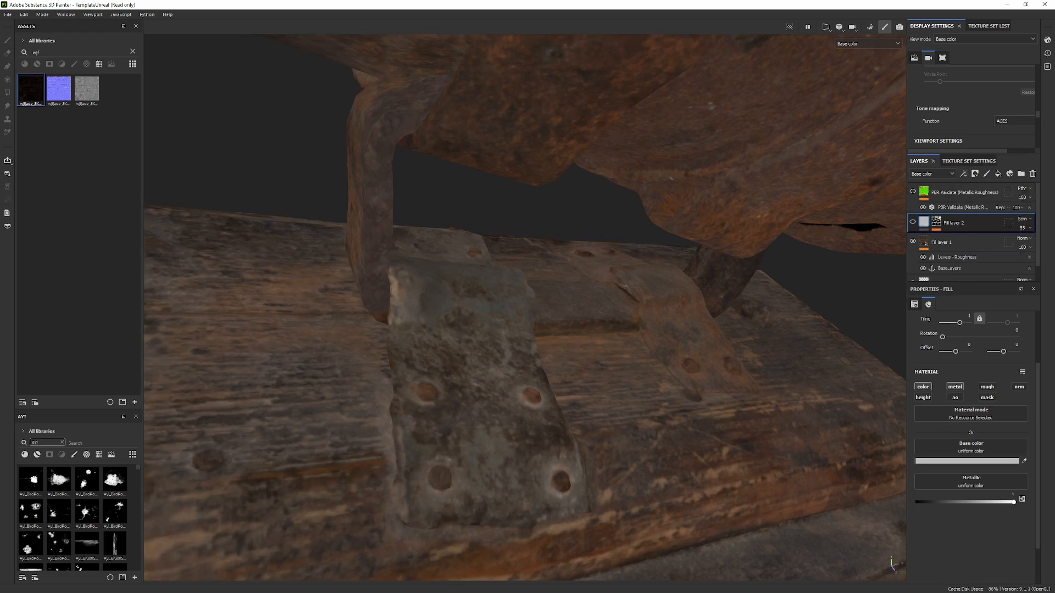
{"action": "left_click", "coordinate": [971, 451]}
{"action": "left_click", "coordinate": [993, 455]}
{"action": "left_click", "coordinate": [970, 468]}
{"action": "left_click_drag", "start_coordinate": [536, 297], "coordinate": [571, 283], "text": "alt"}
{"action": "left_click", "coordinate": [929, 490]}
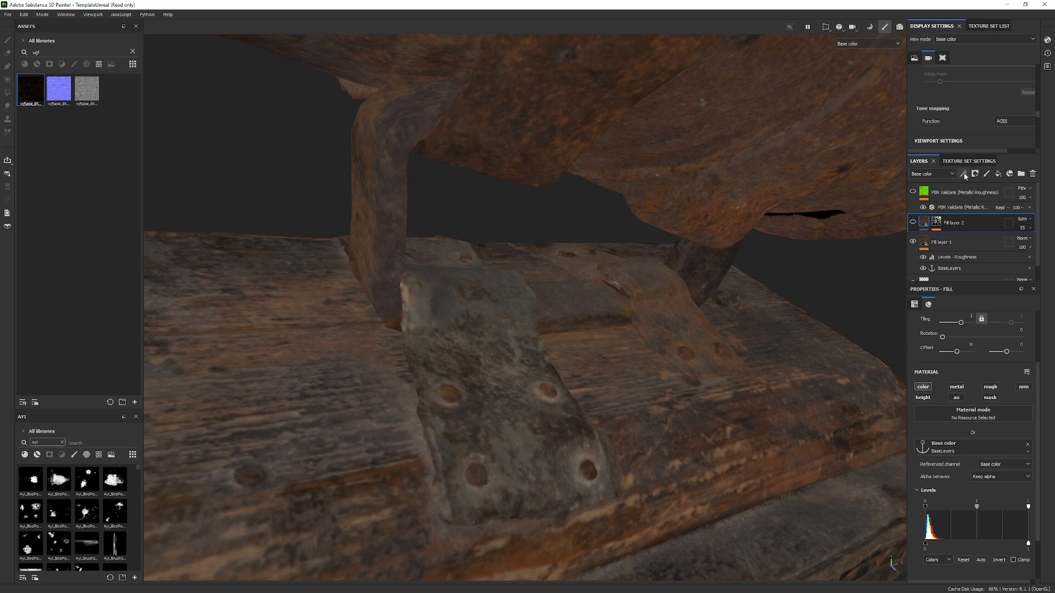
Add an HSL Perceptive filter to Fill layer 2 and raise its lightness to about 0.67.
{"action": "left_click", "coordinate": [963, 174]}
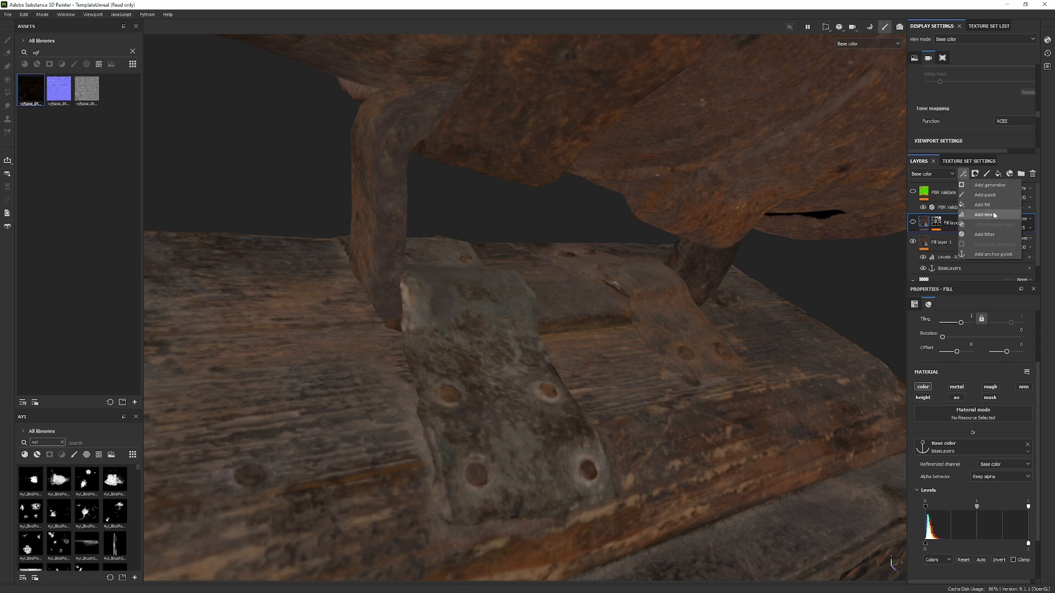
{"action": "left_click", "coordinate": [984, 234]}
{"action": "left_click", "coordinate": [974, 346]}
{"action": "type", "text": "hs"}
{"action": "left_click", "coordinate": [1012, 377]}
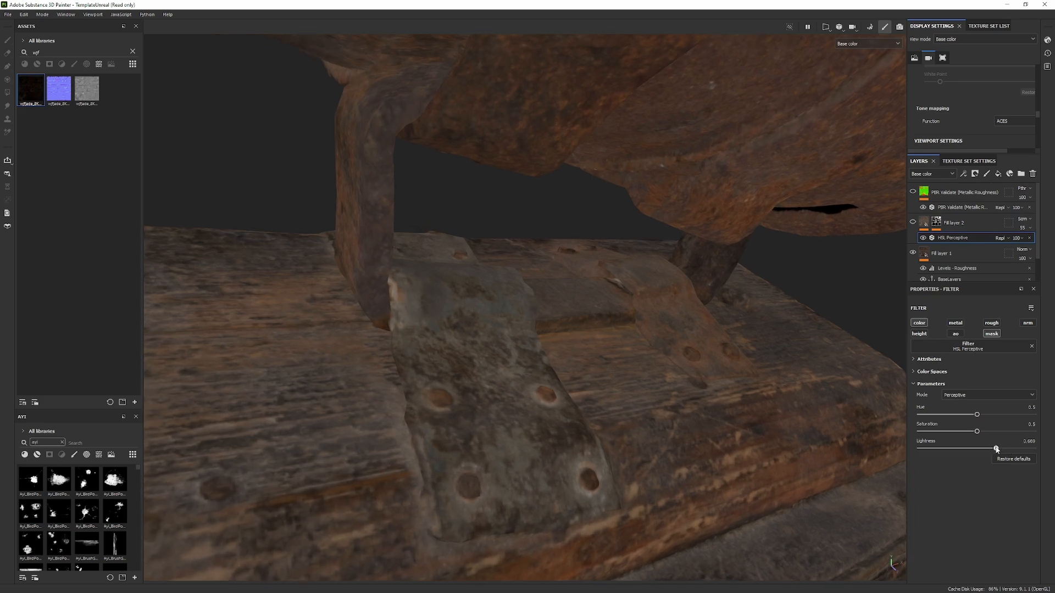
Set Fill layer 2's base color blending mode to Passthrough and show the layer again on the metal parts.
{"action": "left_click", "coordinate": [1023, 220]}
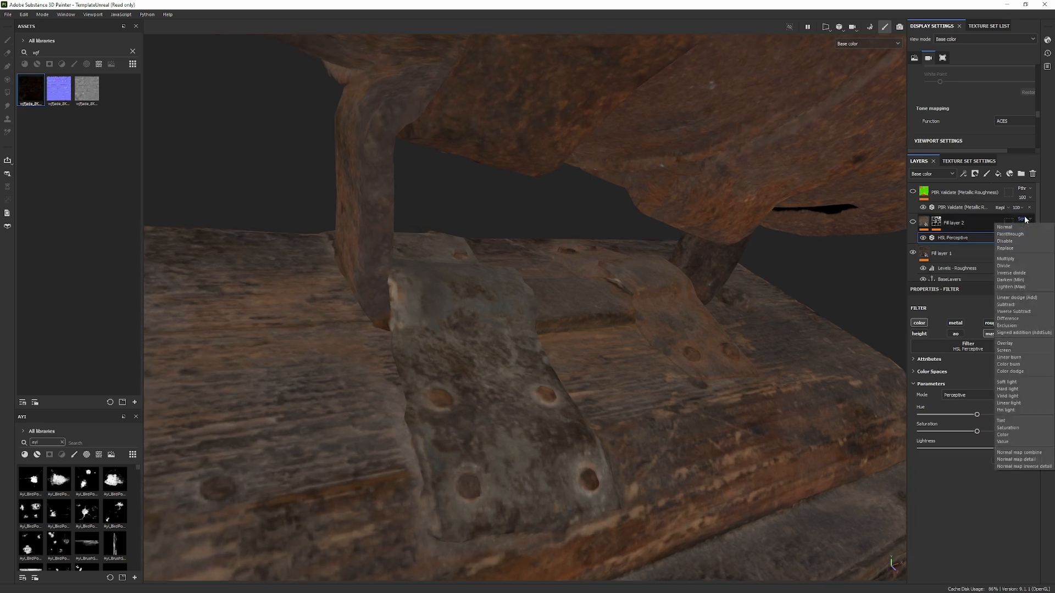
{"action": "left_click", "coordinate": [1023, 235]}
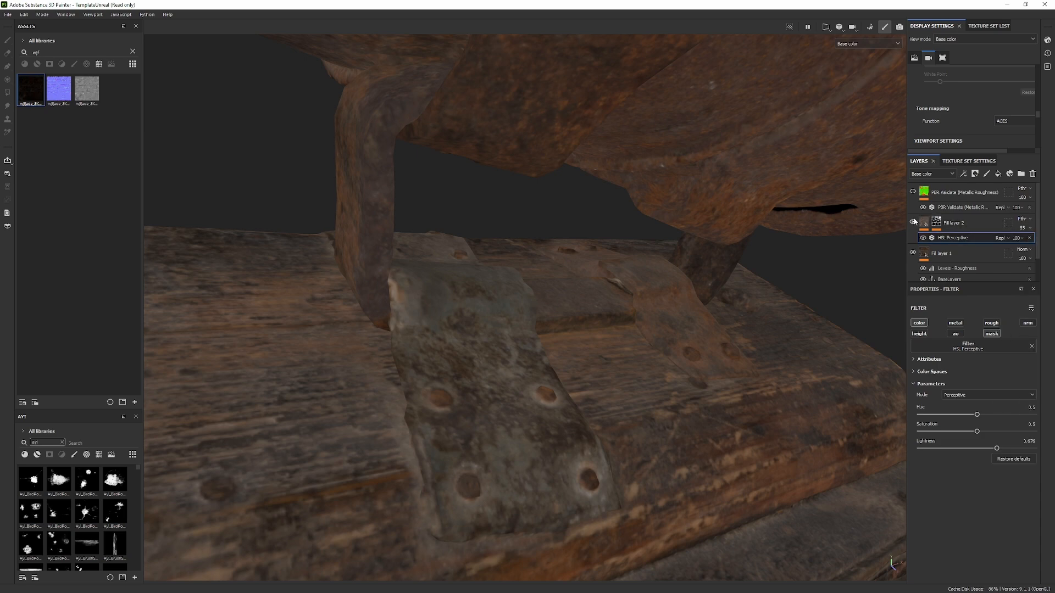
{"action": "left_click", "coordinate": [913, 222]}
{"action": "key", "text": "m"}
{"action": "left_click_drag", "start_coordinate": [599, 250], "coordinate": [434, 360], "text": "alt"}
{"action": "key", "text": "c"}
{"action": "left_click_drag", "start_coordinate": [561, 353], "coordinate": [577, 319], "text": "alt"}
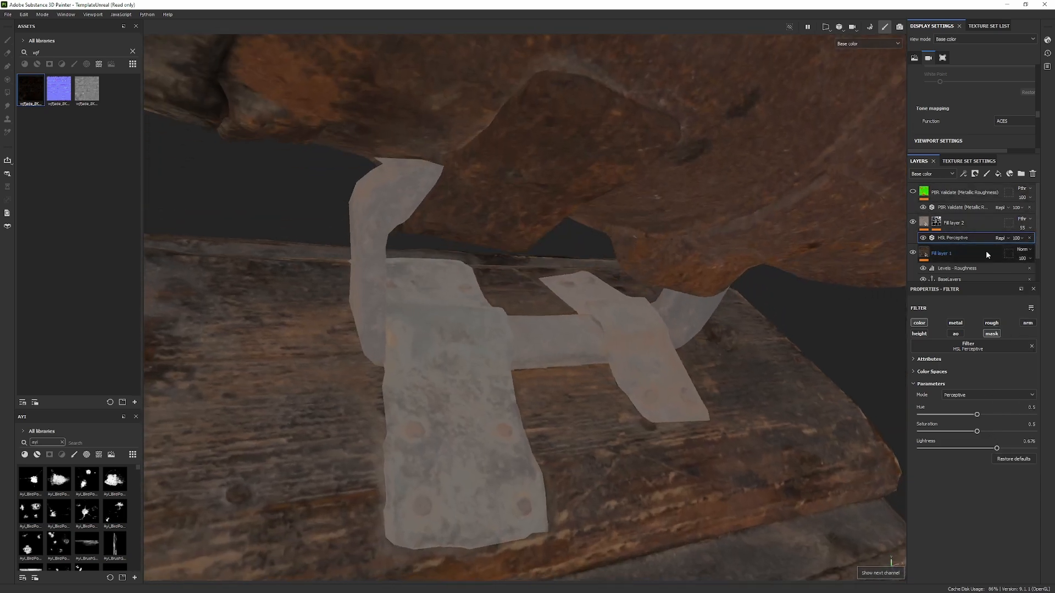
Check Fill layer 2's mask and set the HSL Perceptive lightness to 0.509 against the PBR Validate overlay.
{"action": "left_click", "coordinate": [936, 222], "text": "alt"}
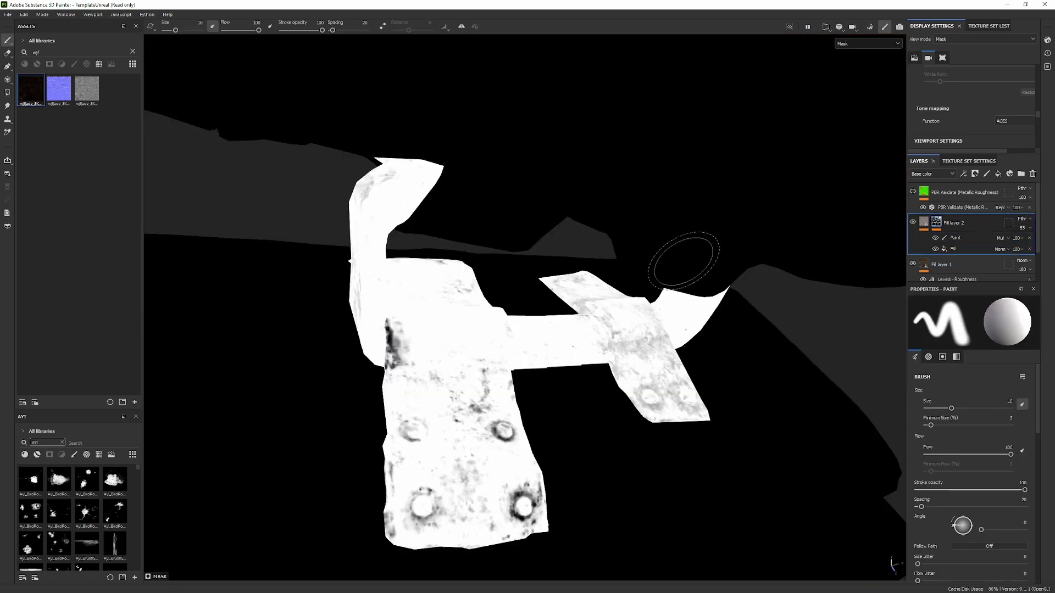
{"action": "left_click", "coordinate": [923, 222]}
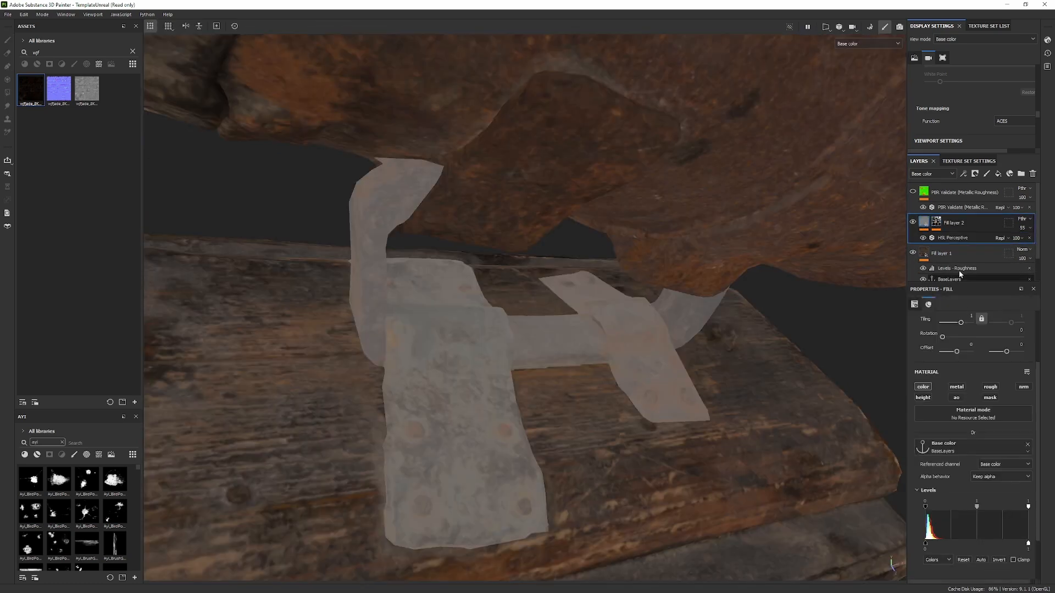
{"action": "left_click", "coordinate": [942, 239]}
{"action": "left_click", "coordinate": [914, 191]}
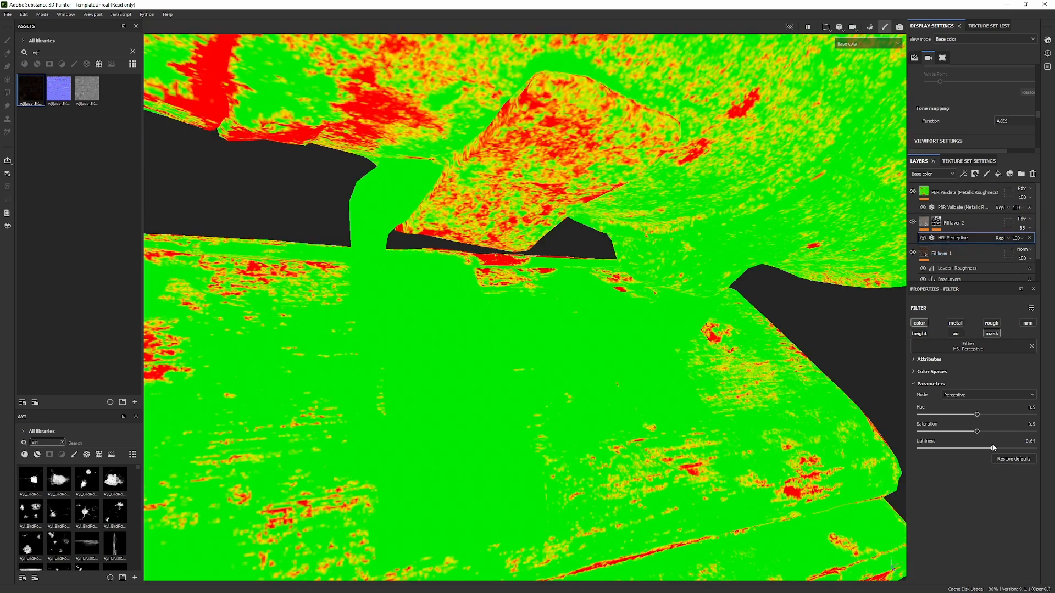
{"action": "left_click_drag", "start_coordinate": [987, 449], "coordinate": [975, 448]}
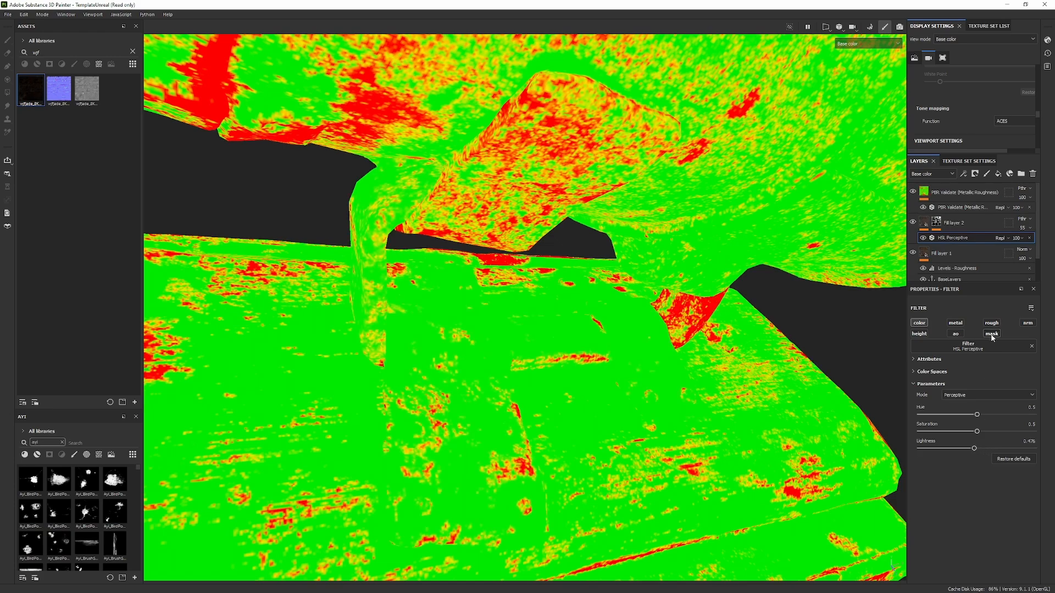
{"action": "left_click_drag", "start_coordinate": [796, 355], "coordinate": [779, 368], "text": "alt"}
{"action": "key", "text": "m"}
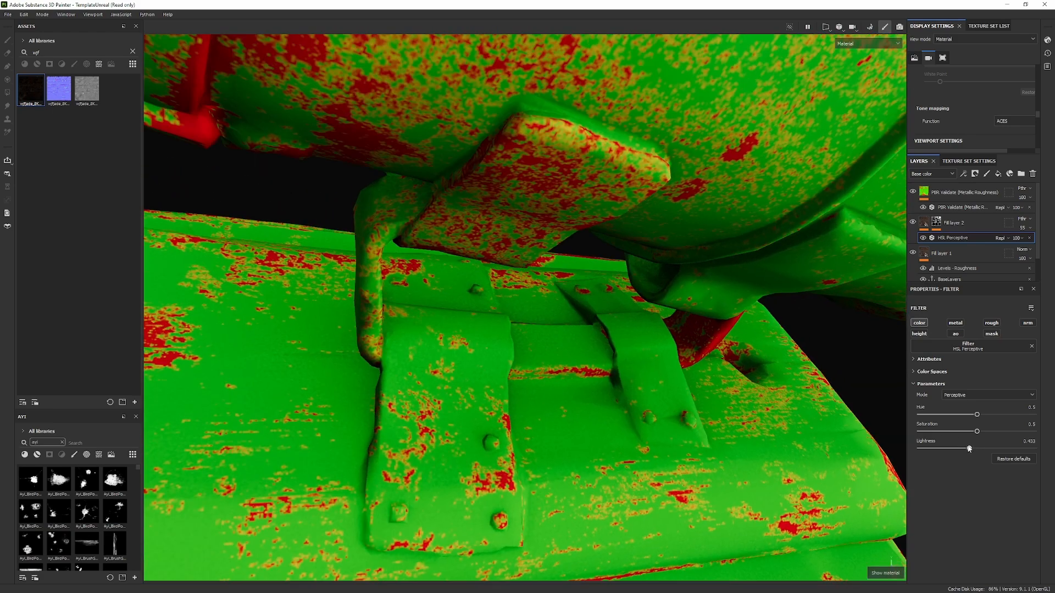
{"action": "left_click_drag", "start_coordinate": [969, 448], "coordinate": [977, 449]}
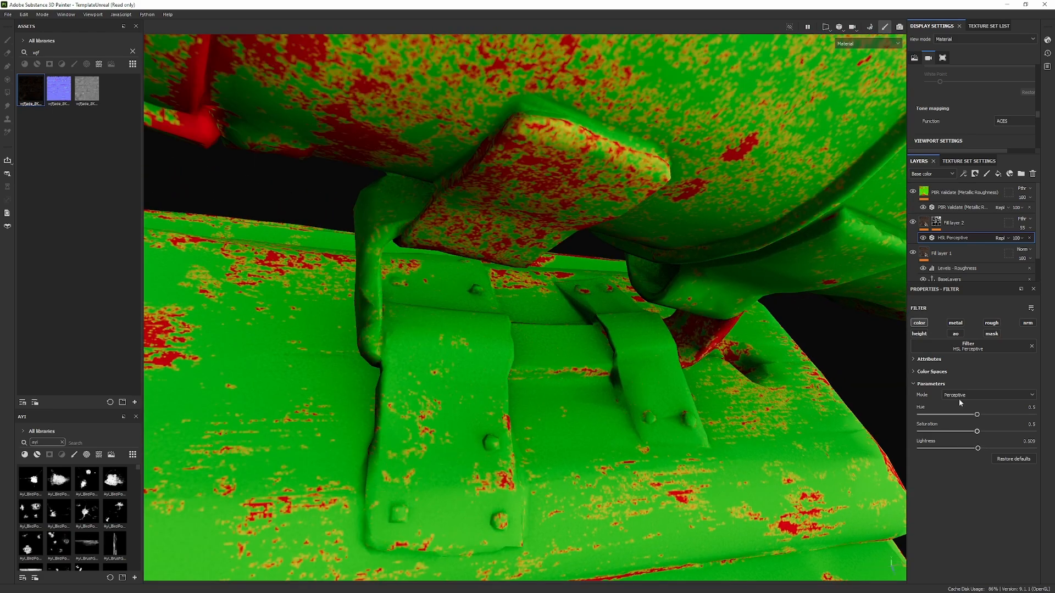
Hide the PBR Validate overlay and enable the metallic channel on Fill layer 2.
{"action": "left_click", "coordinate": [912, 192]}
{"action": "left_click_drag", "start_coordinate": [611, 342], "coordinate": [625, 348], "text": "alt"}
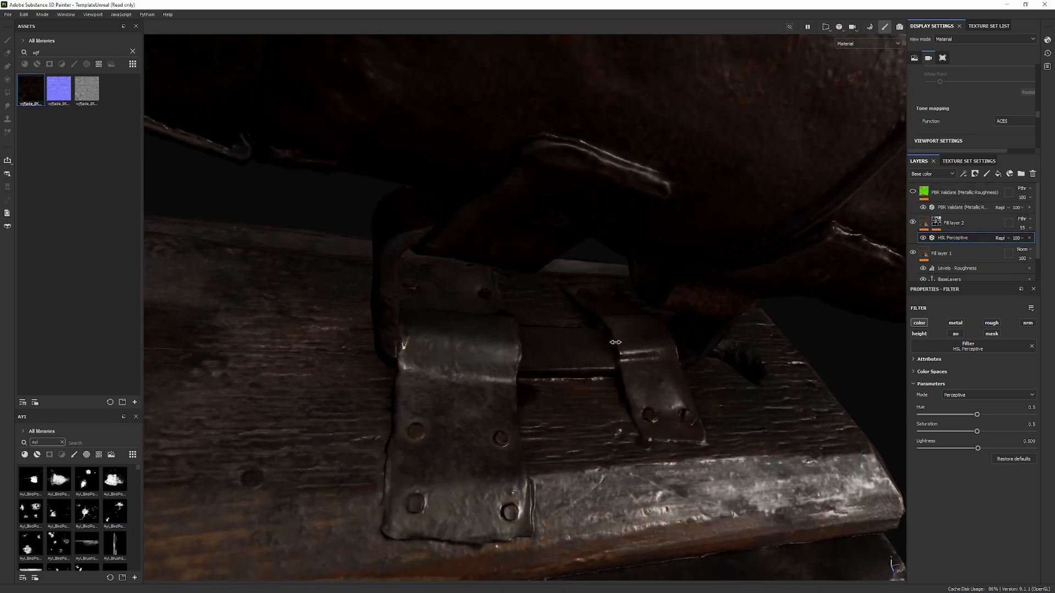
{"action": "right_click_drag", "start_coordinate": [624, 341], "coordinate": [585, 327], "text": "shift"}
{"action": "key", "text": "c"}
{"action": "left_click_drag", "start_coordinate": [651, 371], "coordinate": [415, 288], "text": "alt"}
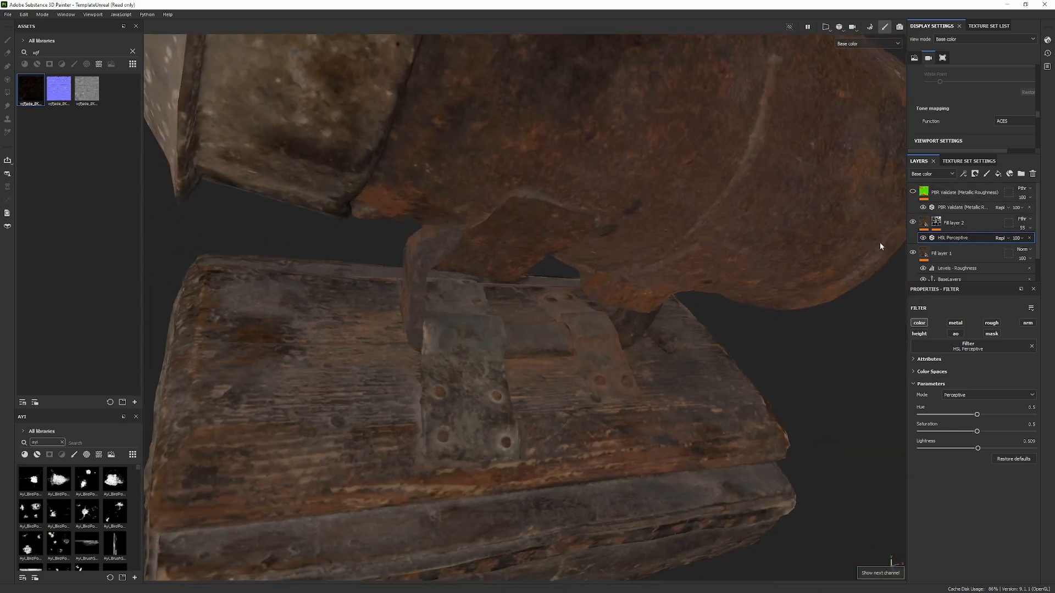
{"action": "left_click", "coordinate": [958, 224]}
{"action": "key", "text": "c"}
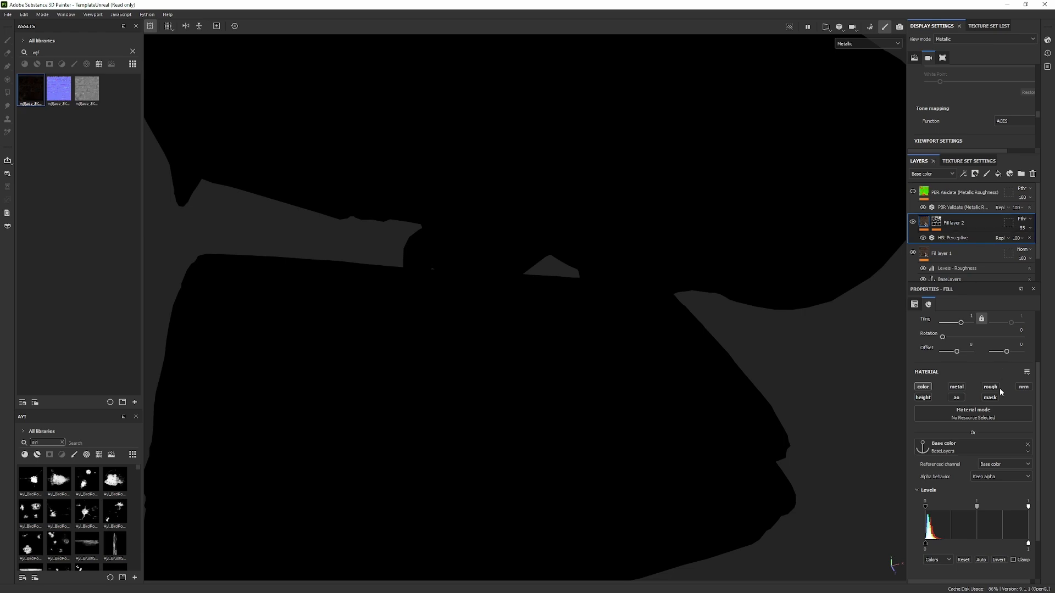
{"action": "left_click", "coordinate": [958, 387]}
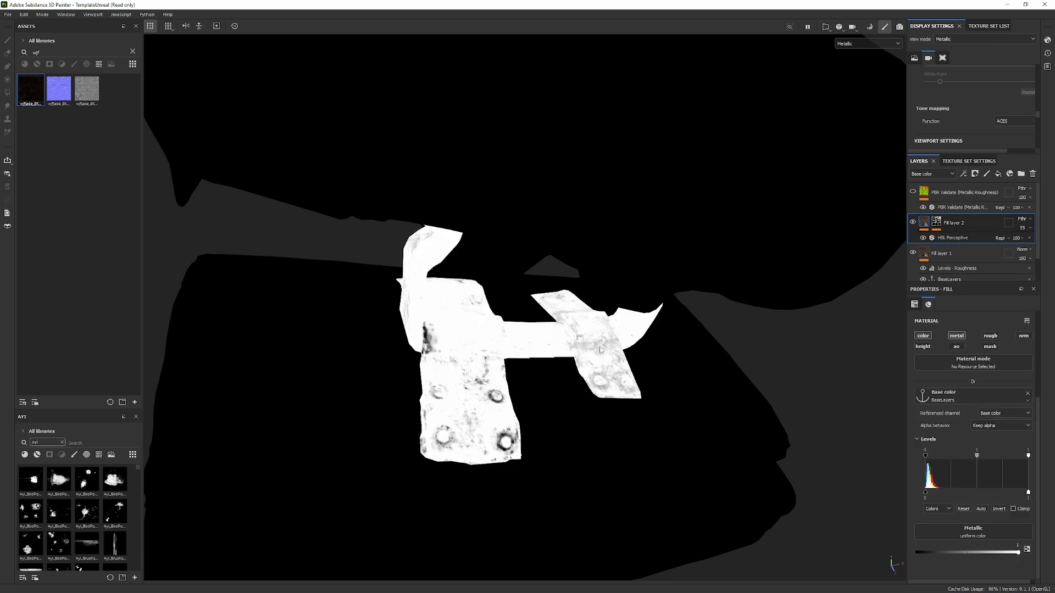
Examine the metal parts in the full material and cycle through the metallic, normal and base color channels.
{"action": "key", "text": "m"}
{"action": "left_click_drag", "start_coordinate": [681, 310], "coordinate": [644, 362], "text": "alt"}
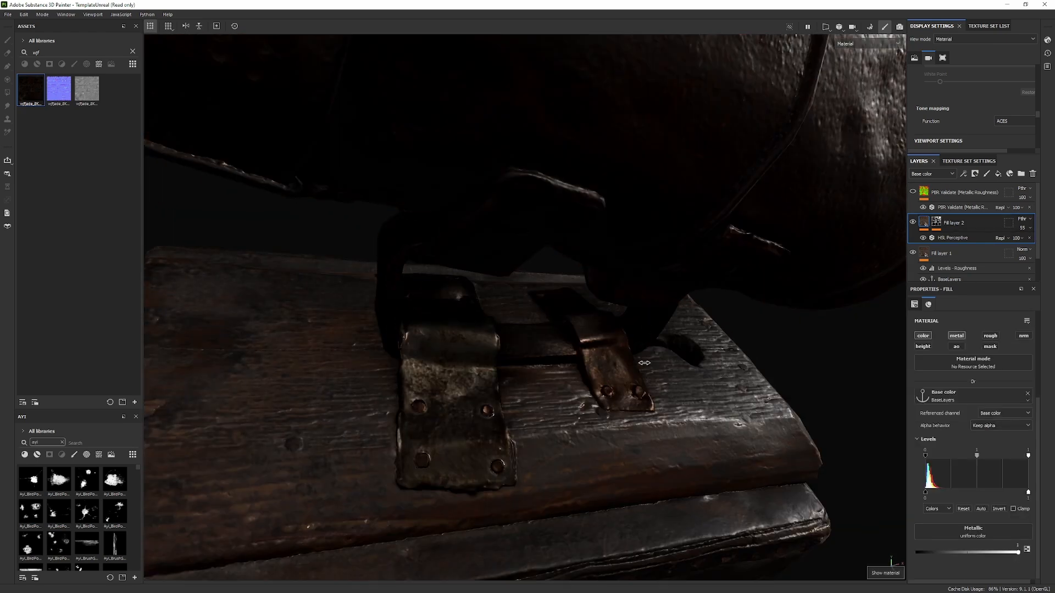
{"action": "key", "text": "c"}
{"action": "left_click_drag", "start_coordinate": [580, 353], "coordinate": [621, 346], "text": "alt"}
{"action": "left_click", "coordinate": [956, 238]}
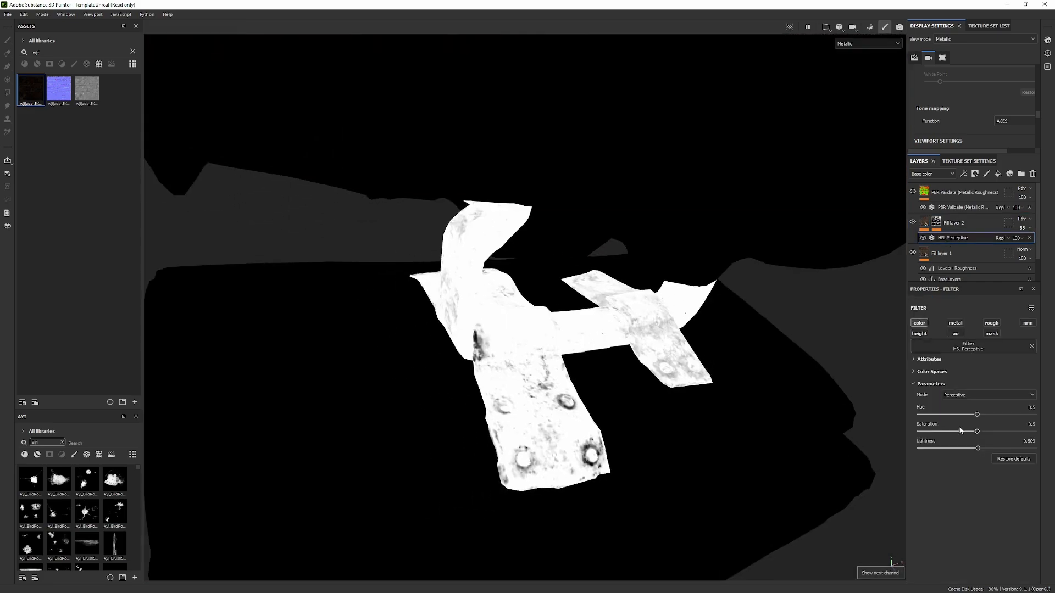
{"action": "key", "text": "c"}
{"action": "key", "text": "c"}
{"action": "key", "text": "c"}
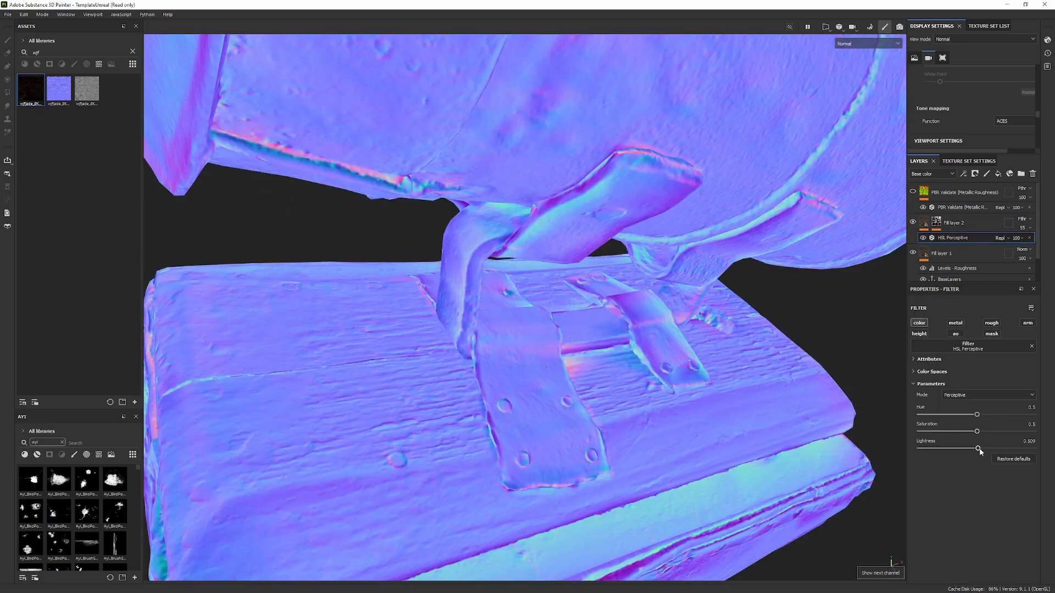
{"action": "key", "text": "c"}
{"action": "key", "text": "c"}
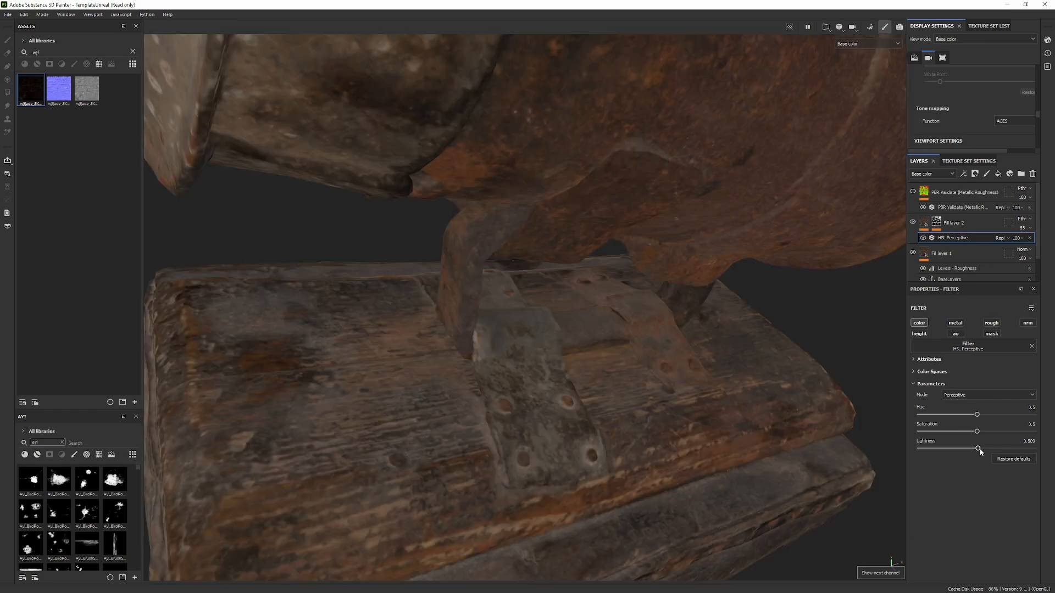
Raise the HSL Perceptive lightness to 0.829 against the PBR Validate overlay, and hide the overlay again.
{"action": "left_click", "coordinate": [913, 192]}
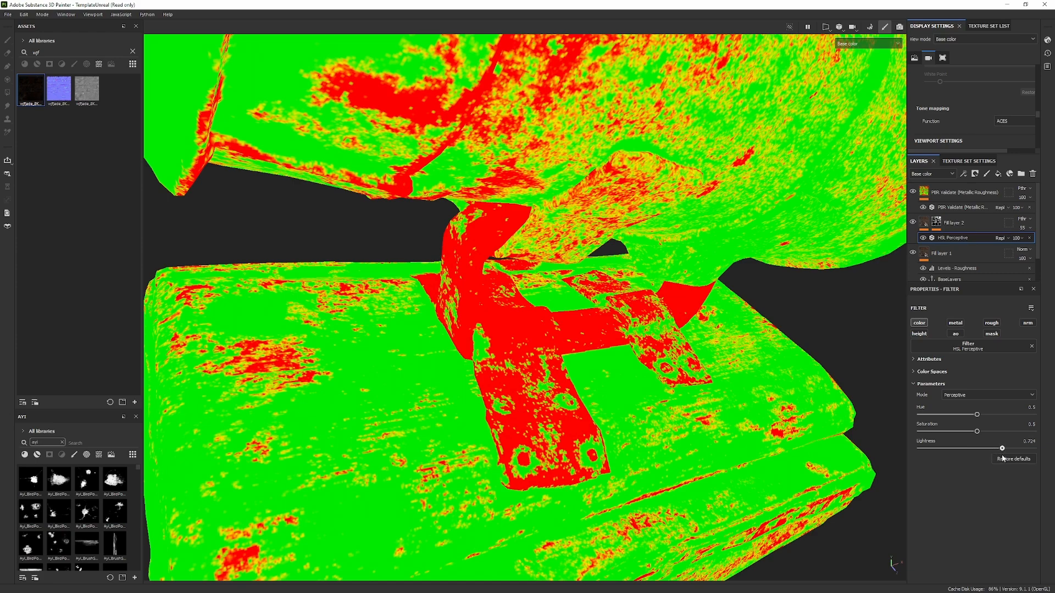
{"action": "left_click_drag", "start_coordinate": [1009, 459], "coordinate": [1015, 458]}
{"action": "left_click_drag", "start_coordinate": [495, 366], "coordinate": [406, 306], "text": "alt"}
{"action": "key", "text": "m"}
{"action": "left_click", "coordinate": [912, 191]}
Examine the brightened brackets and handle in the full material and separate channels, from different distances, angles and light directions.
{"action": "left_click_drag", "start_coordinate": [709, 300], "coordinate": [706, 326], "text": "alt"}
{"action": "right_click_drag", "start_coordinate": [706, 326], "coordinate": [640, 310], "text": "alt"}
{"action": "middle_click_drag", "start_coordinate": [640, 310], "coordinate": [555, 277], "text": "alt"}
{"action": "left_click_drag", "start_coordinate": [555, 277], "coordinate": [589, 319], "text": "alt"}
{"action": "key", "text": "c"}
{"action": "key", "text": "c"}
{"action": "right_click_drag", "start_coordinate": [545, 354], "coordinate": [769, 429], "text": "alt"}
{"action": "key", "text": "c"}
{"action": "key", "text": "m"}
{"action": "right_click_drag", "start_coordinate": [607, 480], "coordinate": [501, 407], "text": "shift"}
{"action": "left_click_drag", "start_coordinate": [502, 407], "coordinate": [574, 334], "text": "alt"}
{"action": "key", "text": "c"}
{"action": "key", "text": "m"}
{"action": "right_click_drag", "start_coordinate": [574, 334], "coordinate": [511, 306], "text": "alt"}
{"action": "left_click_drag", "start_coordinate": [512, 306], "coordinate": [509, 282], "text": "alt"}
{"action": "right_click_drag", "start_coordinate": [509, 282], "coordinate": [600, 438], "text": "shift"}
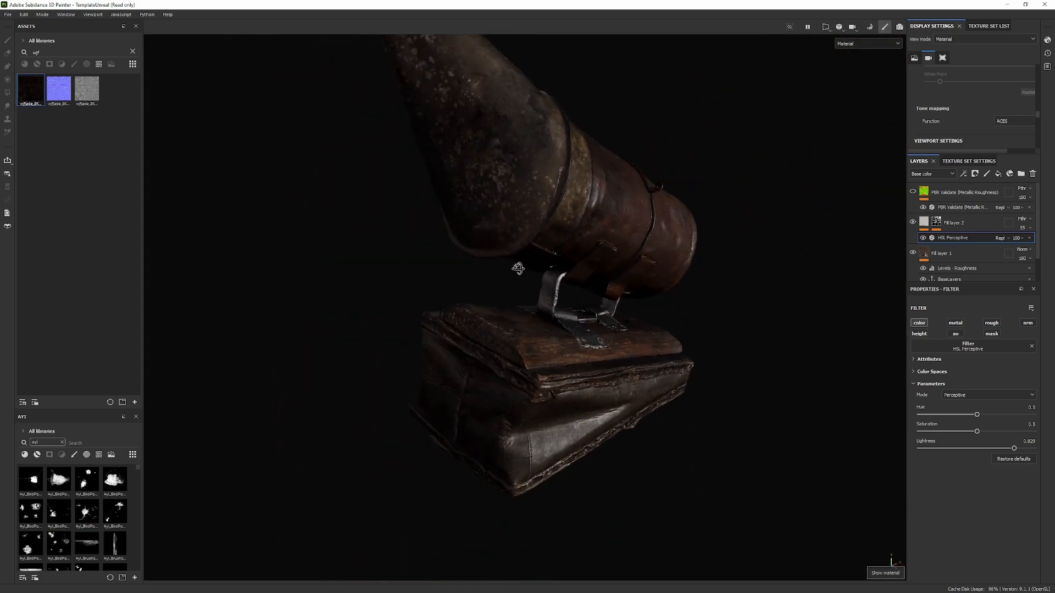
{"action": "right_click_drag", "start_coordinate": [575, 326], "coordinate": [648, 473], "text": "alt"}
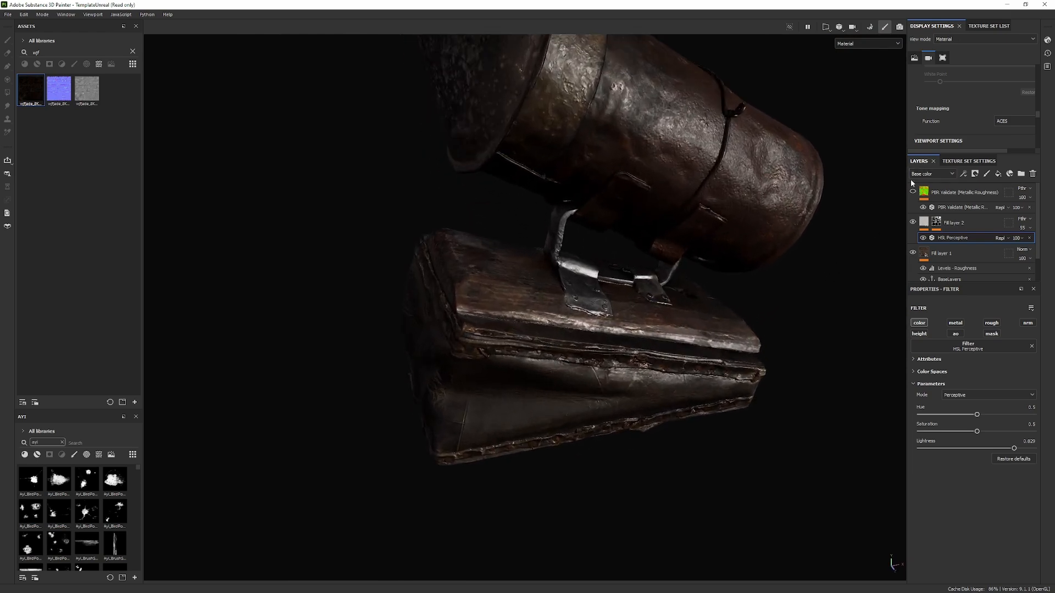
Show the PBR Validate layer, test a metal reflectance range of 70-100% Reflective, and return it to 60-100% Reflective.
{"action": "left_click", "coordinate": [913, 192]}
{"action": "left_click", "coordinate": [963, 207]}
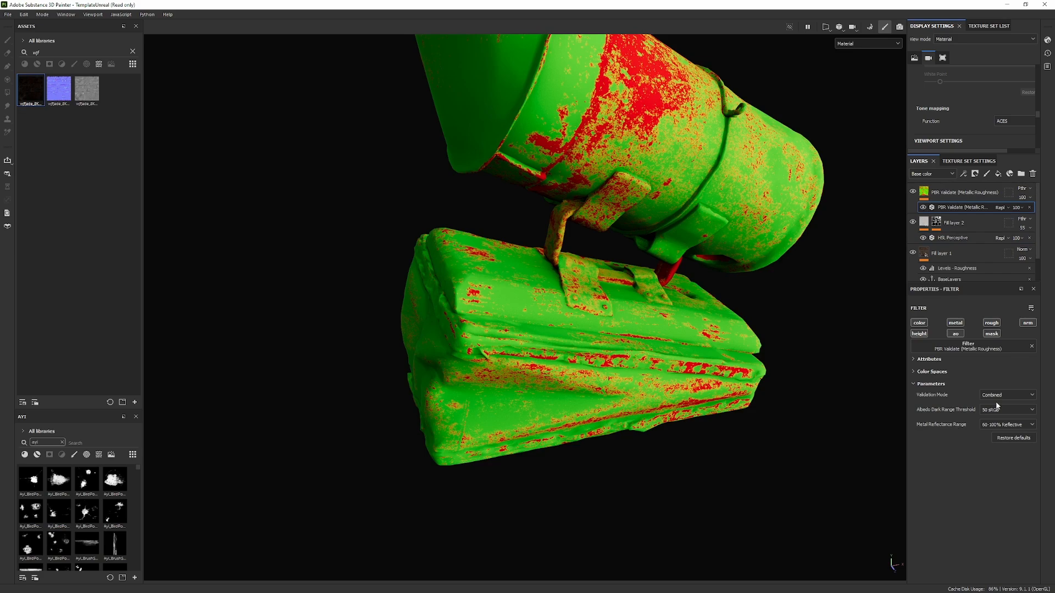
{"action": "left_click", "coordinate": [1000, 435]}
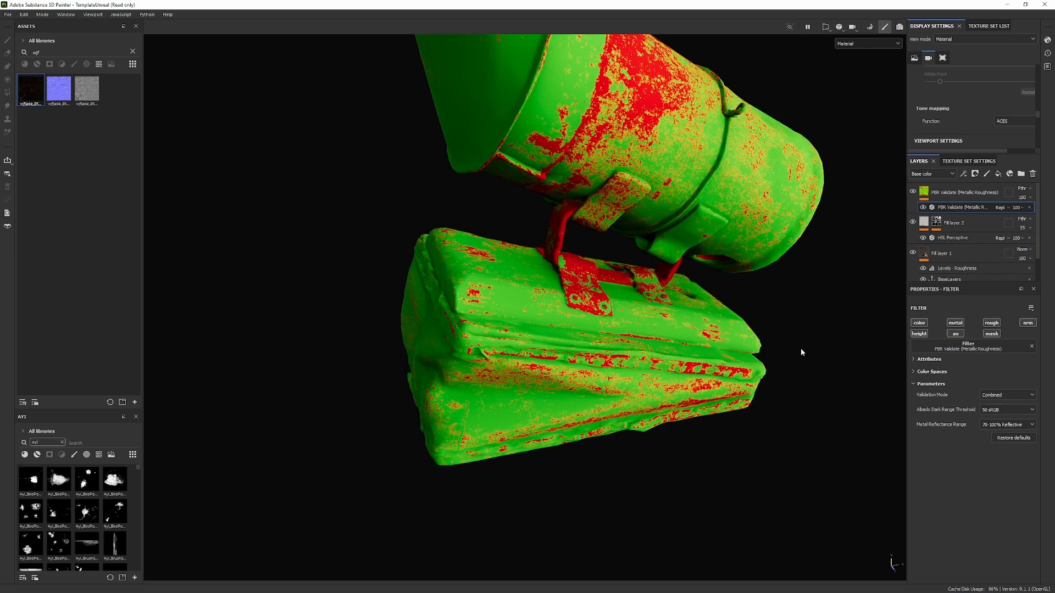
{"action": "right_click_drag", "start_coordinate": [769, 341], "coordinate": [797, 379], "text": "alt"}
{"action": "left_click", "coordinate": [1028, 425]}
{"action": "left_click", "coordinate": [1023, 444]}
{"action": "middle_click_drag", "start_coordinate": [758, 306], "coordinate": [736, 426], "text": "alt"}
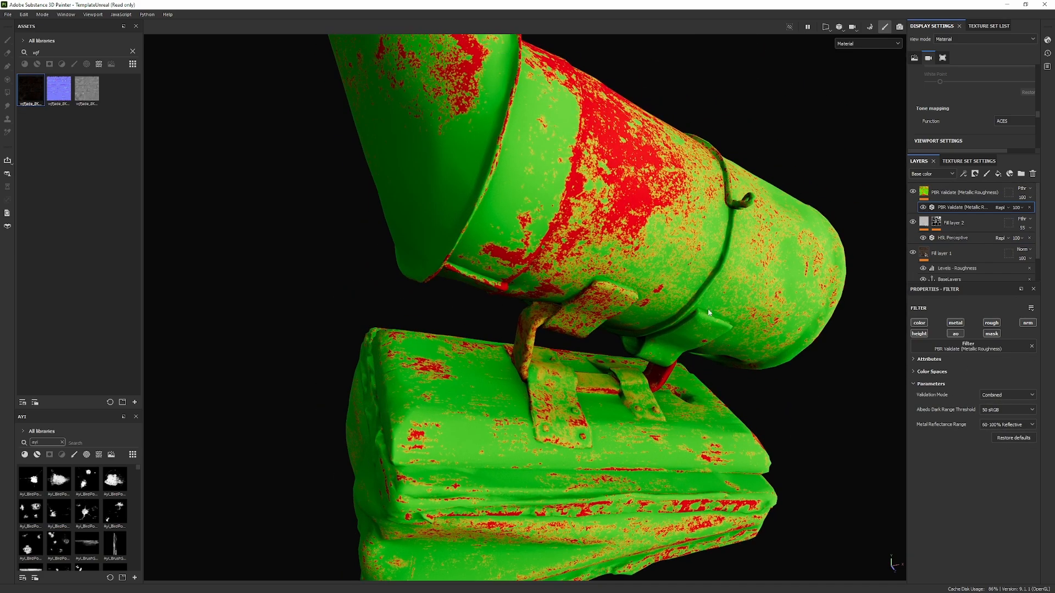
Inspect Fill layer 2's mask and lower the upper input levels of its BaseLayers grayscale fill.
{"action": "left_click_drag", "start_coordinate": [673, 308], "coordinate": [670, 335], "text": "alt"}
{"action": "key", "text": "c"}
{"action": "left_click", "coordinate": [936, 222], "text": "alt"}
{"action": "right_click_drag", "start_coordinate": [648, 297], "coordinate": [687, 336], "text": "alt"}
{"action": "left_click_drag", "start_coordinate": [686, 335], "coordinate": [713, 281], "text": "alt"}
{"action": "left_click", "coordinate": [953, 240]}
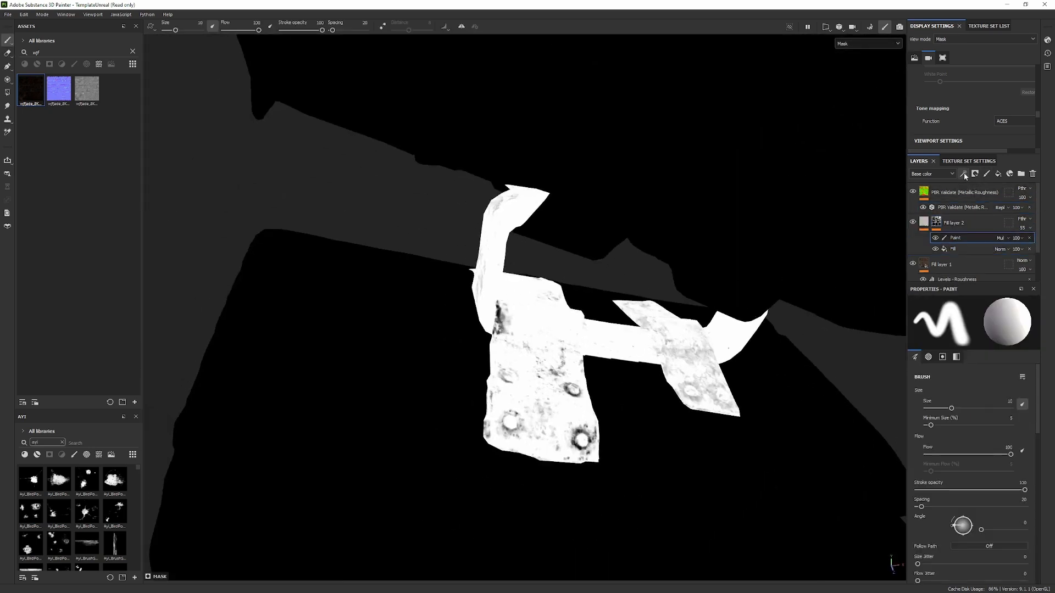
{"action": "left_click", "coordinate": [964, 173]}
{"action": "left_click", "coordinate": [945, 249]}
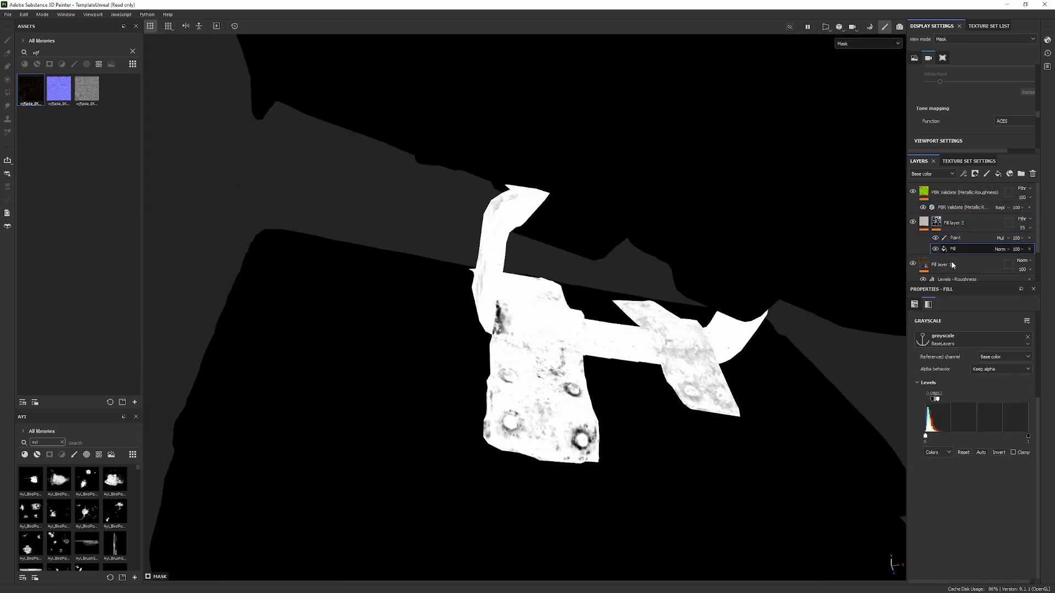
{"action": "left_click_drag", "start_coordinate": [940, 403], "coordinate": [931, 400]}
Hide the PBR Validate overlay and examine the metal brackets in the full material from different distances, angles and light directions.
{"action": "left_click_drag", "start_coordinate": [630, 347], "coordinate": [732, 520], "text": "alt"}
{"action": "right_click_drag", "start_coordinate": [732, 521], "coordinate": [424, 378], "text": "alt"}
{"action": "key", "text": "m"}
{"action": "left_click", "coordinate": [913, 192]}
{"action": "left_click_drag", "start_coordinate": [649, 242], "coordinate": [696, 265], "text": "alt"}
{"action": "right_click_drag", "start_coordinate": [695, 265], "coordinate": [681, 268], "text": "shift"}
{"action": "right_click_drag", "start_coordinate": [681, 269], "coordinate": [130, 292], "text": "alt"}
{"action": "left_click_drag", "start_coordinate": [130, 292], "coordinate": [495, 379], "text": "alt"}
{"action": "right_click_drag", "start_coordinate": [494, 379], "coordinate": [858, 244], "text": "alt"}
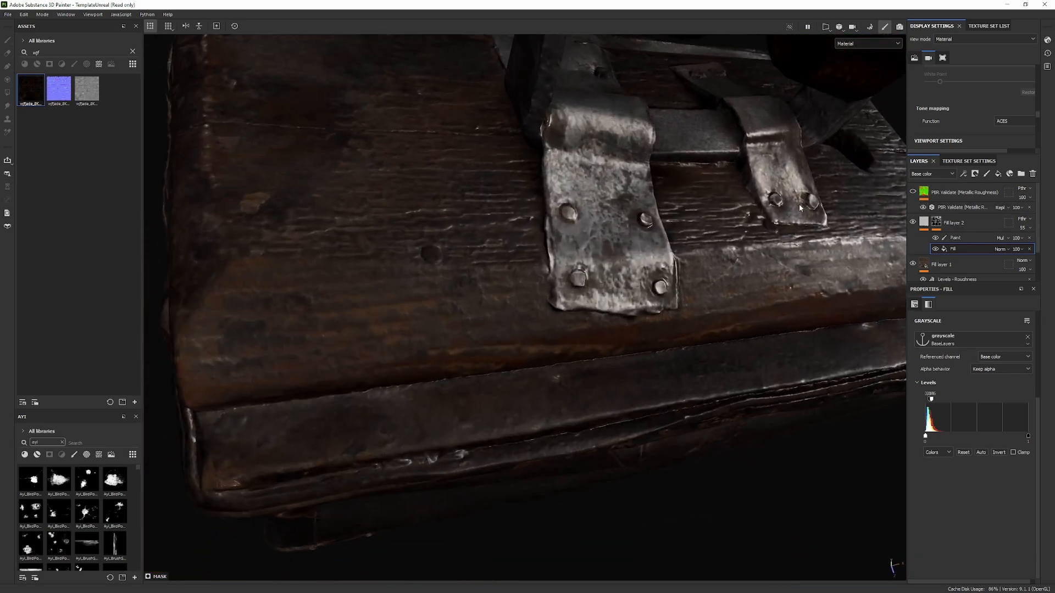
{"action": "mouse_move", "coordinate": [684, 240]}
{"action": "left_mouse_down", "text": "alt"}
{"action": "mouse_move", "coordinate": [522, 220]}
{"action": "mouse_move", "coordinate": [681, 258]}
{"action": "left_mouse_up", "text": "alt"}
{"action": "right_click_drag", "start_coordinate": [682, 259], "coordinate": [467, 254], "text": "alt"}
{"action": "left_click_drag", "start_coordinate": [467, 254], "coordinate": [594, 146], "text": "alt"}
{"action": "right_click_drag", "start_coordinate": [614, 181], "coordinate": [690, 217], "text": "shift"}
{"action": "middle_click_drag", "start_coordinate": [690, 218], "coordinate": [675, 243], "text": "alt"}
{"action": "left_click_drag", "start_coordinate": [675, 243], "coordinate": [565, 351], "text": "alt"}
{"action": "right_click_drag", "start_coordinate": [566, 351], "coordinate": [547, 395], "text": "shift"}
Add the smoker's conical spout to Fill layer 2's mask by filling its faces white with Polygon Fill.
{"action": "key", "text": "c"}
{"action": "left_click_drag", "start_coordinate": [508, 393], "coordinate": [483, 360], "text": "alt"}
{"action": "middle_click_drag", "start_coordinate": [457, 201], "coordinate": [433, 279], "text": "alt"}
{"action": "left_click_drag", "start_coordinate": [433, 279], "coordinate": [545, 340], "text": "alt"}
{"action": "middle_click_drag", "start_coordinate": [456, 239], "coordinate": [599, 273], "text": "alt"}
{"action": "key", "text": "4"}
{"action": "mouse_move", "coordinate": [453, 114]}
{"action": "left_mouse_down"}
{"action": "mouse_move", "coordinate": [635, 175]}
{"action": "mouse_move", "coordinate": [602, 229]}
{"action": "left_mouse_up"}
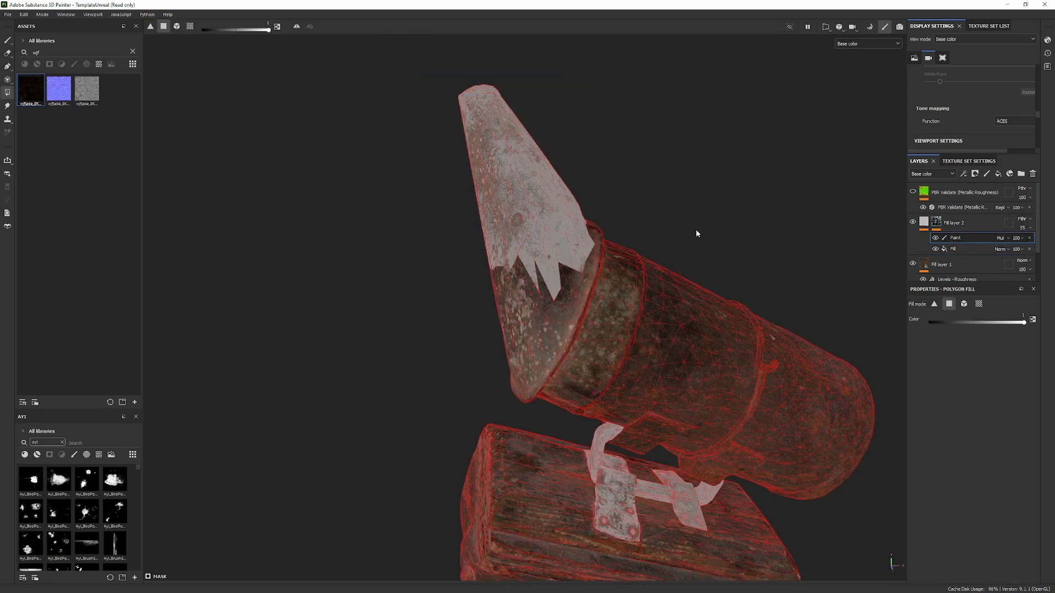
{"action": "left_click_drag", "start_coordinate": [452, 83], "coordinate": [668, 163]}
{"action": "key", "text": "1"}
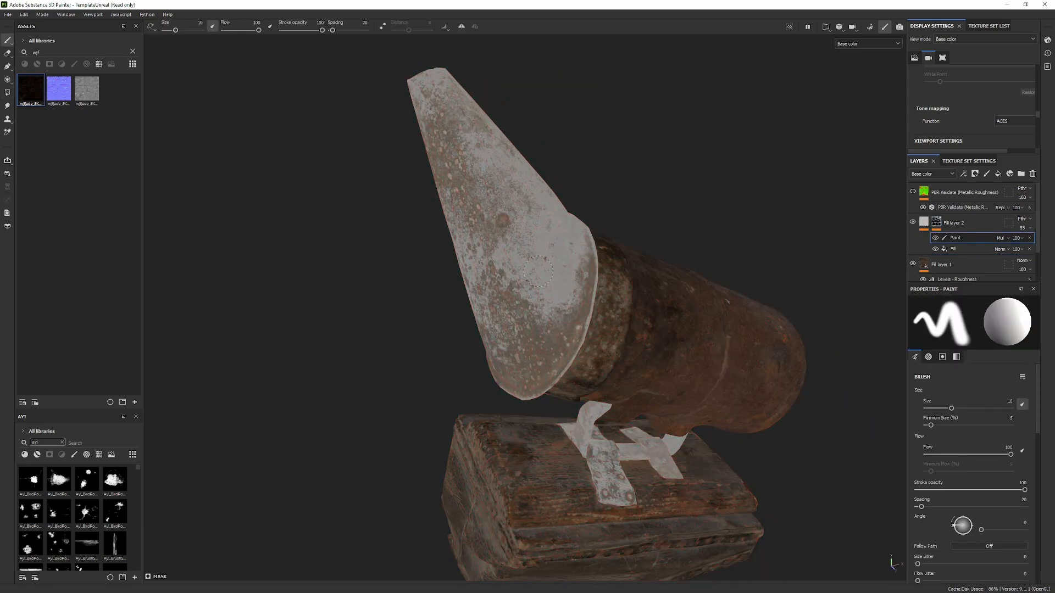
Check the masked spout in the full material, and undo its white polygon fill in Fill layer 2's mask.
{"action": "right_click_drag", "start_coordinate": [550, 220], "coordinate": [583, 223], "text": "alt"}
{"action": "left_click_drag", "start_coordinate": [572, 224], "coordinate": [519, 230], "text": "alt"}
{"action": "key", "text": "m"}
{"action": "right_click_drag", "start_coordinate": [518, 230], "coordinate": [604, 237], "text": "shift"}
{"action": "left_click_drag", "start_coordinate": [605, 238], "coordinate": [547, 181], "text": "alt"}
{"action": "key", "text": "ctrl+z"}
{"action": "mouse_move", "coordinate": [548, 181]}
{"action": "right_mouse_down", "text": "shift"}
{"action": "mouse_move", "coordinate": [538, 180]}
{"action": "mouse_move", "coordinate": [563, 172]}
{"action": "right_mouse_up", "text": "shift"}
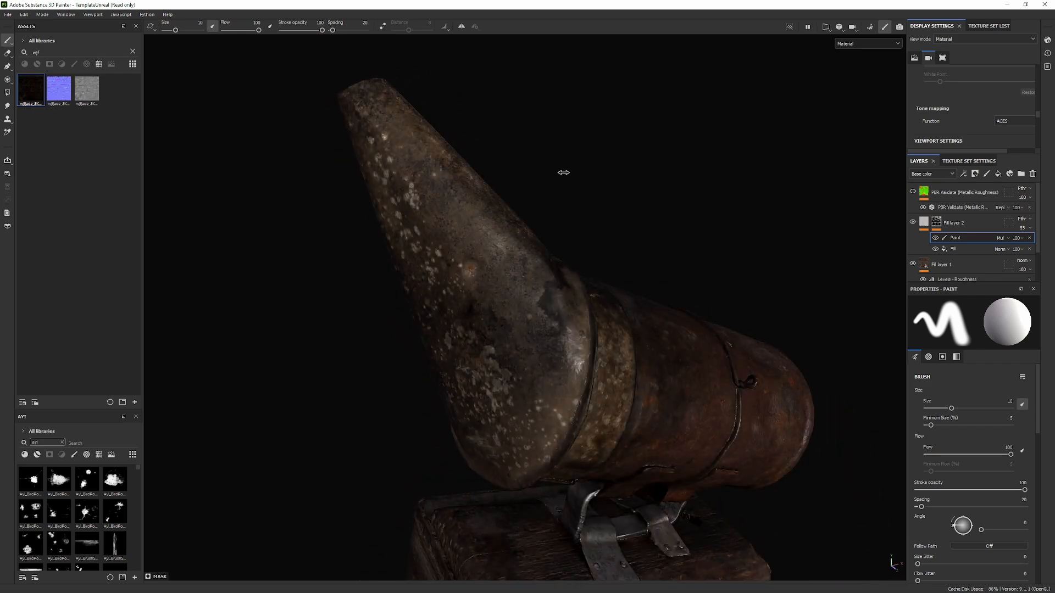
Compare the smoker's base color with the PBR Validate overlay shown and hidden to examine values on the body, spout and bellows.
{"action": "key", "text": "c"}
{"action": "scroll", "coordinate": [314, 256], "scroll_direction": "down", "scroll_amount": 3}
{"action": "middle_click_drag", "start_coordinate": [314, 256], "coordinate": [316, 232], "text": "alt"}
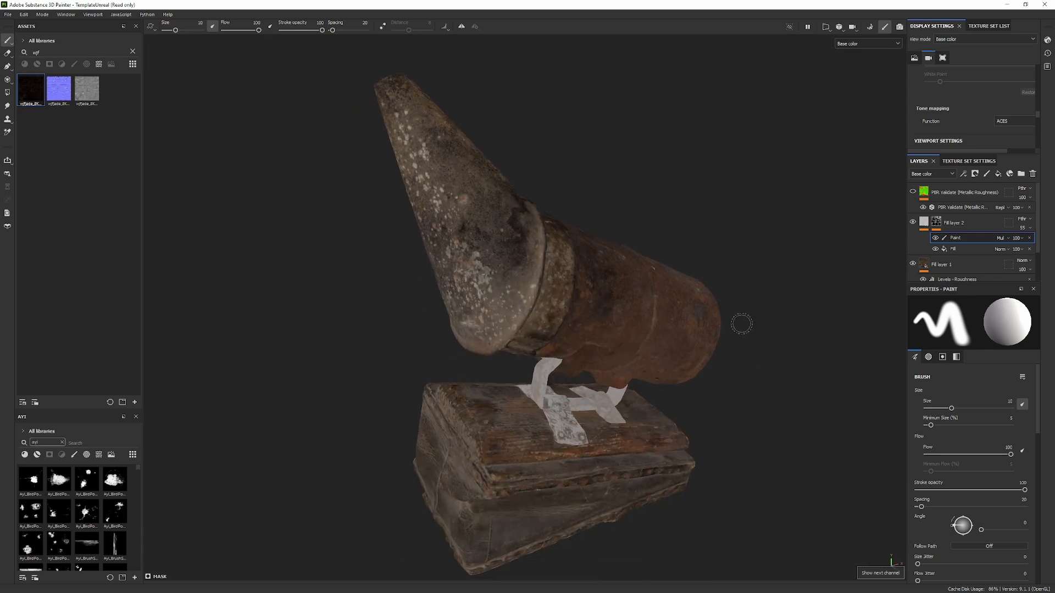
{"action": "left_click_drag", "start_coordinate": [774, 356], "coordinate": [662, 313], "text": "alt"}
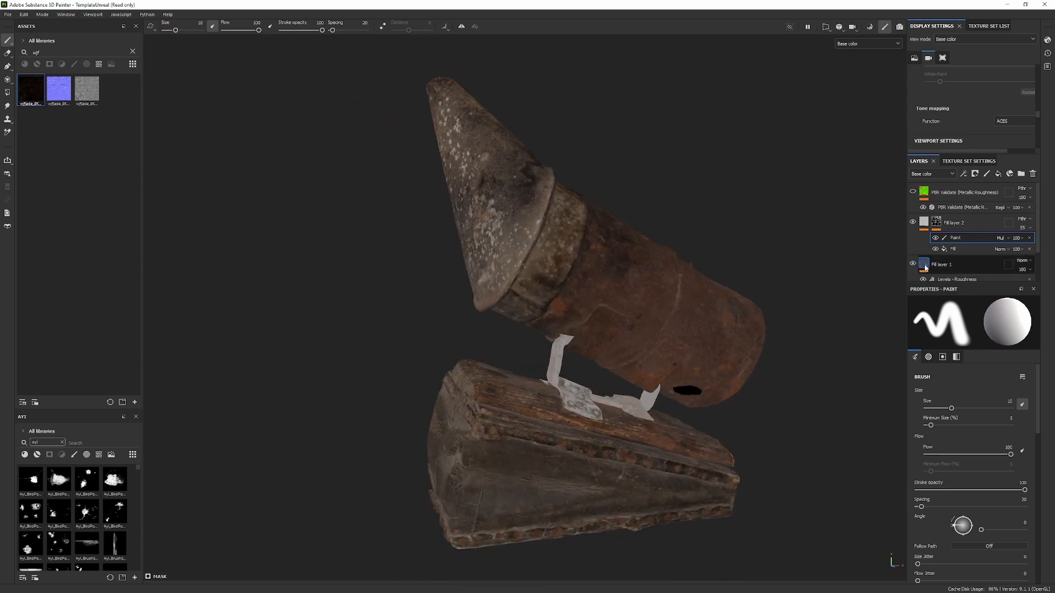
{"action": "left_click", "coordinate": [920, 195]}
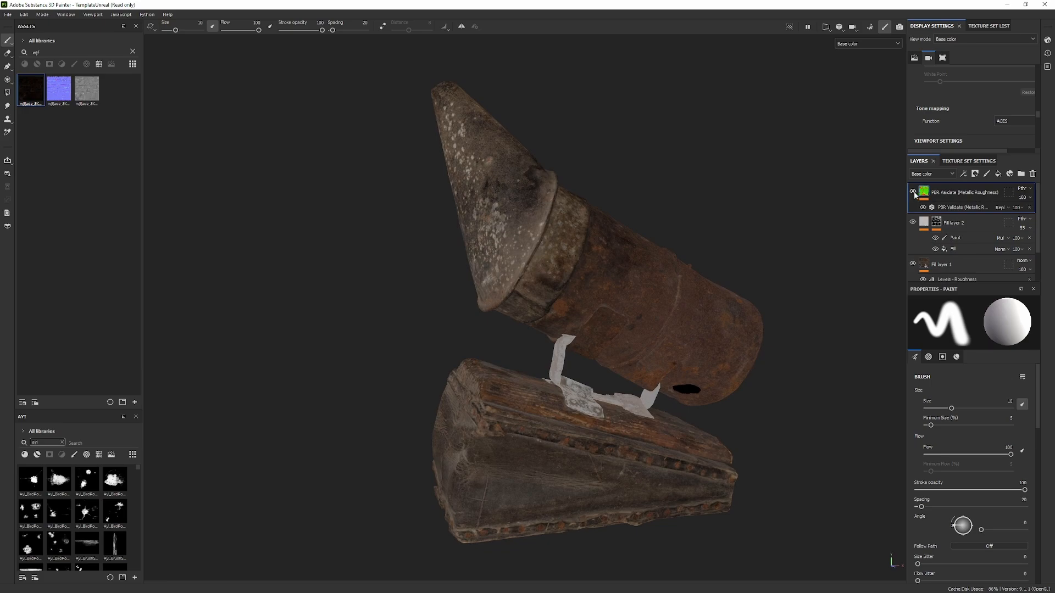
{"action": "left_click", "coordinate": [913, 193]}
{"action": "left_click_drag", "start_coordinate": [825, 200], "coordinate": [536, 216], "text": "alt"}
{"action": "right_click_drag", "start_coordinate": [533, 217], "coordinate": [775, 231], "text": "alt"}
{"action": "left_click_drag", "start_coordinate": [778, 231], "coordinate": [861, 210], "text": "alt"}
{"action": "left_click", "coordinate": [914, 188]}
{"action": "left_click", "coordinate": [914, 188]}
{"action": "left_click", "coordinate": [915, 188]}
{"action": "left_click", "coordinate": [915, 187]}
{"action": "left_click", "coordinate": [914, 187]}
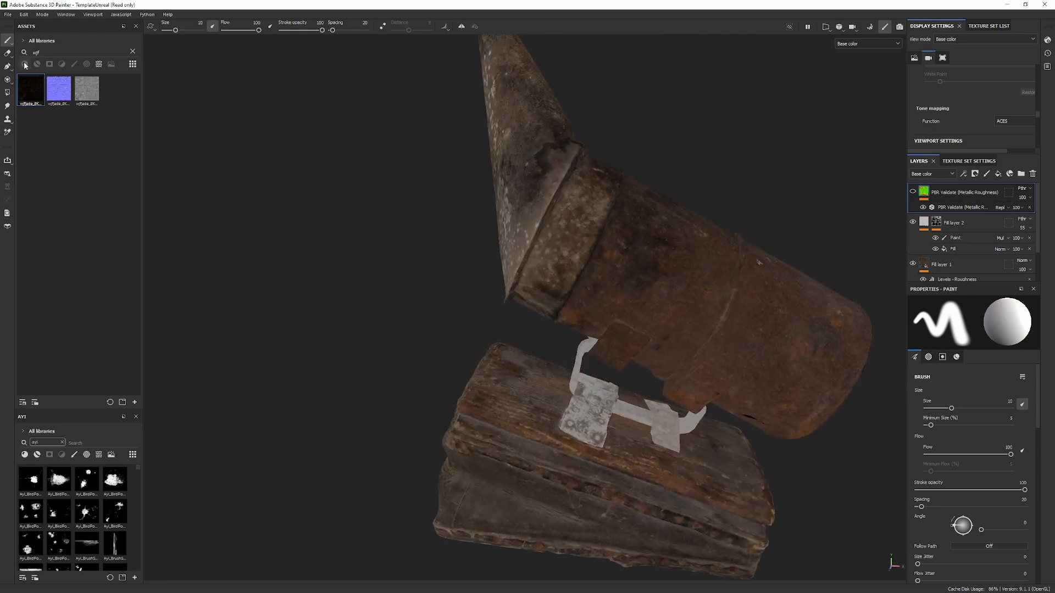
Find the Color Correct filter and add it as its own layer between the PBR Validate layer and Fill layer 2.
{"action": "type", "text": "color corre"}
{"action": "left_click_drag", "start_coordinate": [36, 92], "coordinate": [961, 216]}
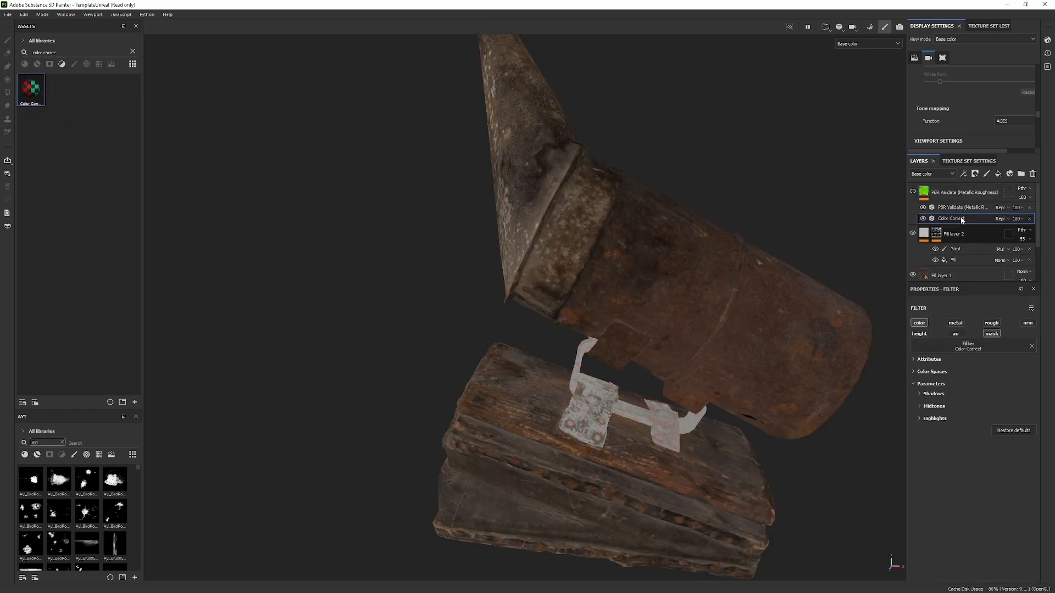
{"action": "scroll", "coordinate": [777, 224], "scroll_direction": "up", "scroll_amount": 2}
{"action": "key", "text": "ctrl+z"}
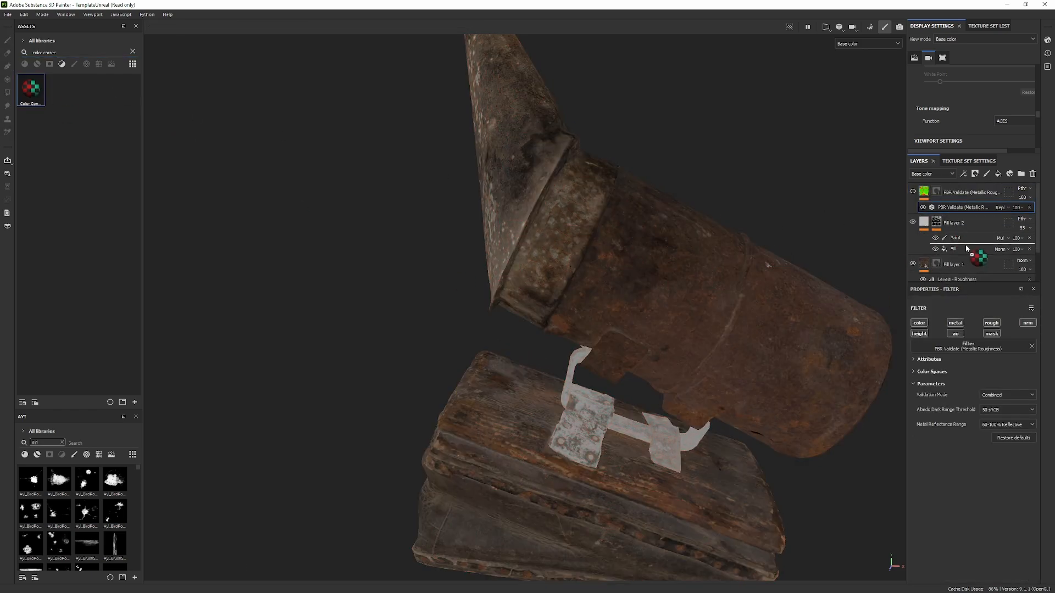
{"action": "left_click_drag", "start_coordinate": [964, 219], "coordinate": [964, 220]}
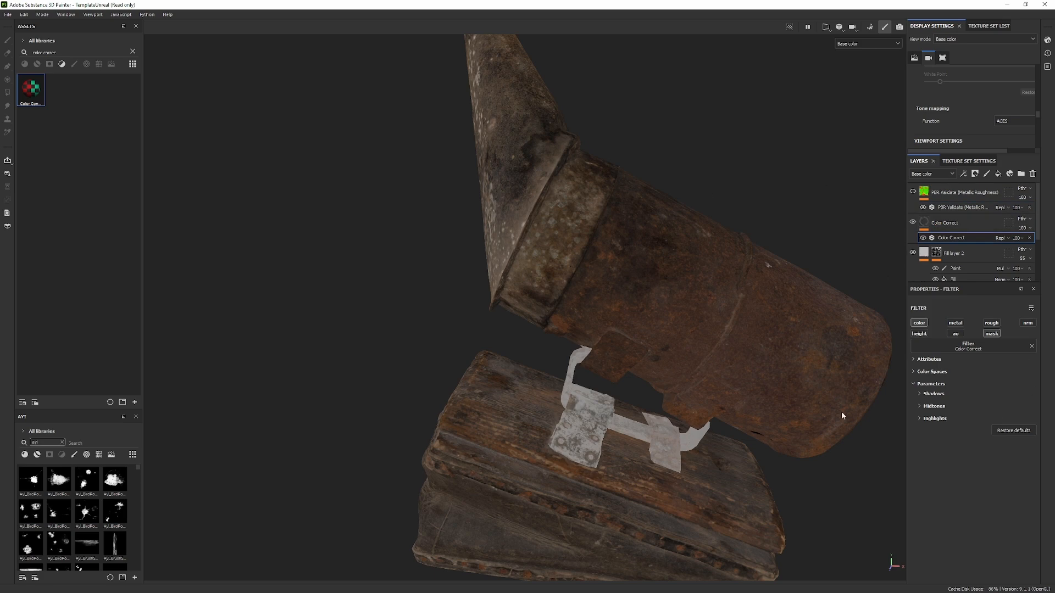
Set the Color Correct filter's Shadows luminosity to 0.1, checking the dark areas with the PBR Validate overlay shown.
{"action": "left_click", "coordinate": [933, 394]}
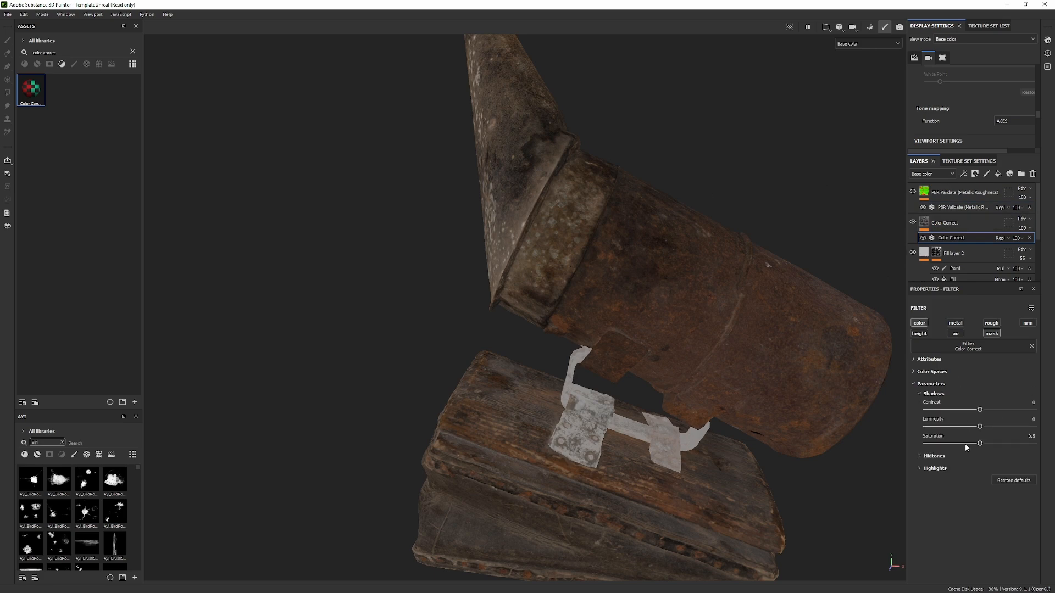
{"action": "left_click_drag", "start_coordinate": [980, 428], "coordinate": [985, 427]}
{"action": "key", "text": "ctrl+z"}
{"action": "left_click", "coordinate": [987, 426]}
{"action": "left_click", "coordinate": [913, 192]}
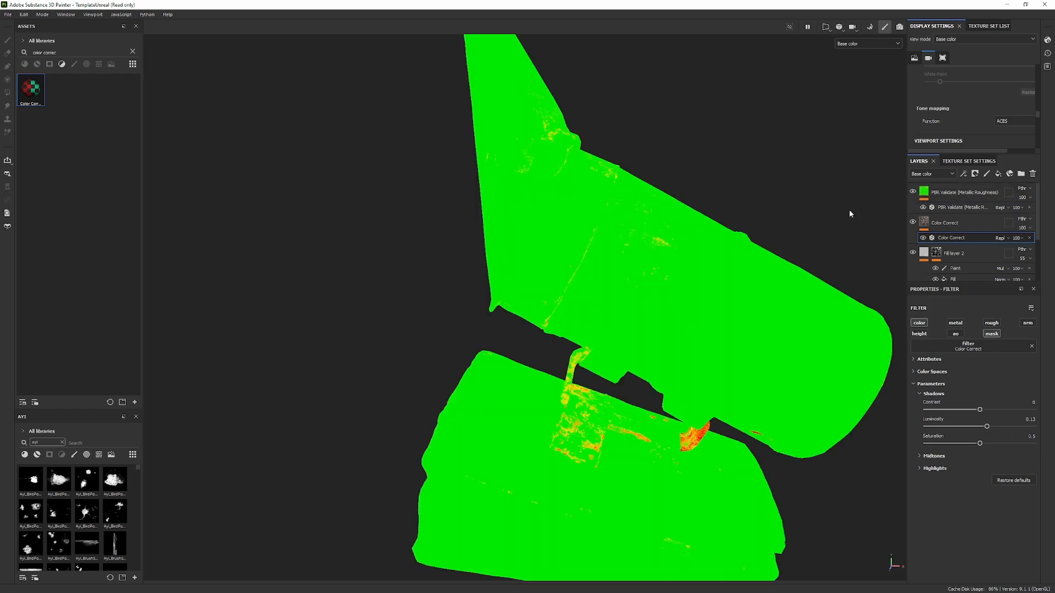
{"action": "left_click_drag", "start_coordinate": [807, 312], "coordinate": [813, 310], "text": "alt"}
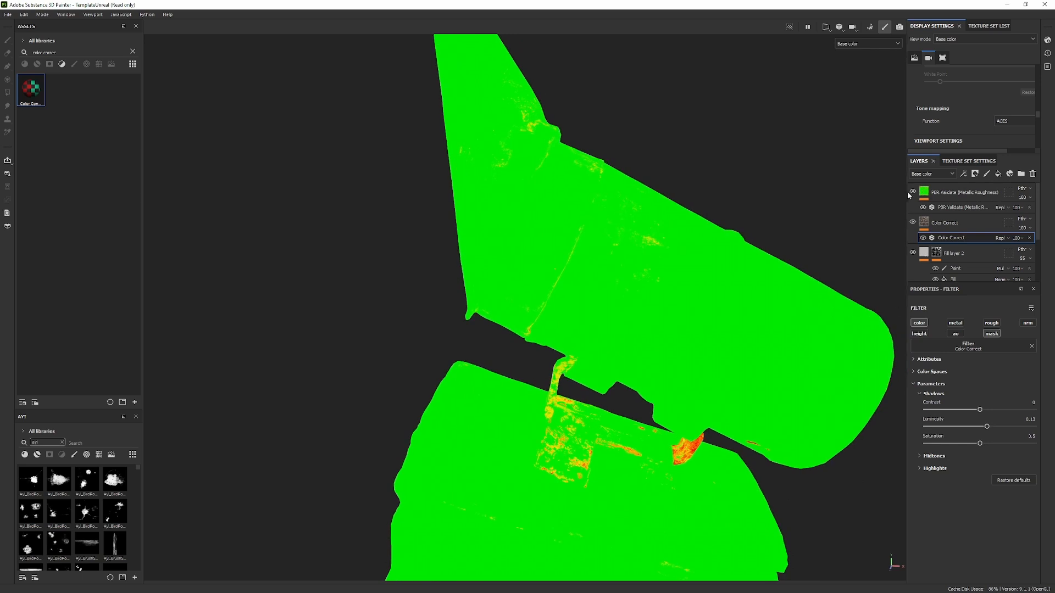
{"action": "left_click_drag", "start_coordinate": [988, 426], "coordinate": [986, 427]}
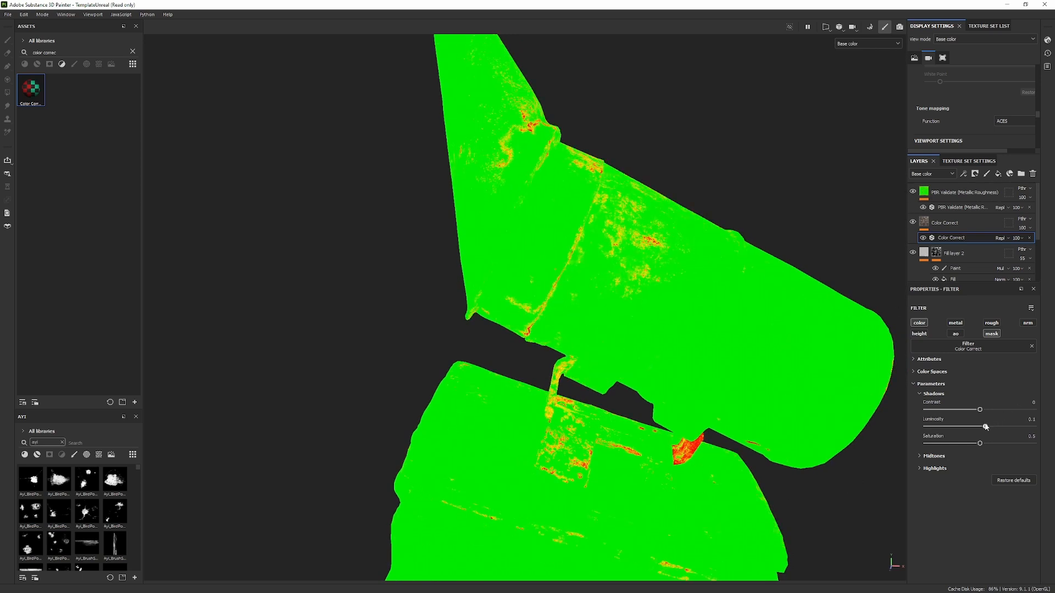
Hide the PBR Validate overlay and examine the brightened smoker in material and base color views from several angles.
{"action": "key", "text": "m"}
{"action": "left_click_drag", "start_coordinate": [734, 309], "coordinate": [516, 273], "text": "alt"}
{"action": "left_click", "coordinate": [913, 192]}
{"action": "key", "text": "c"}
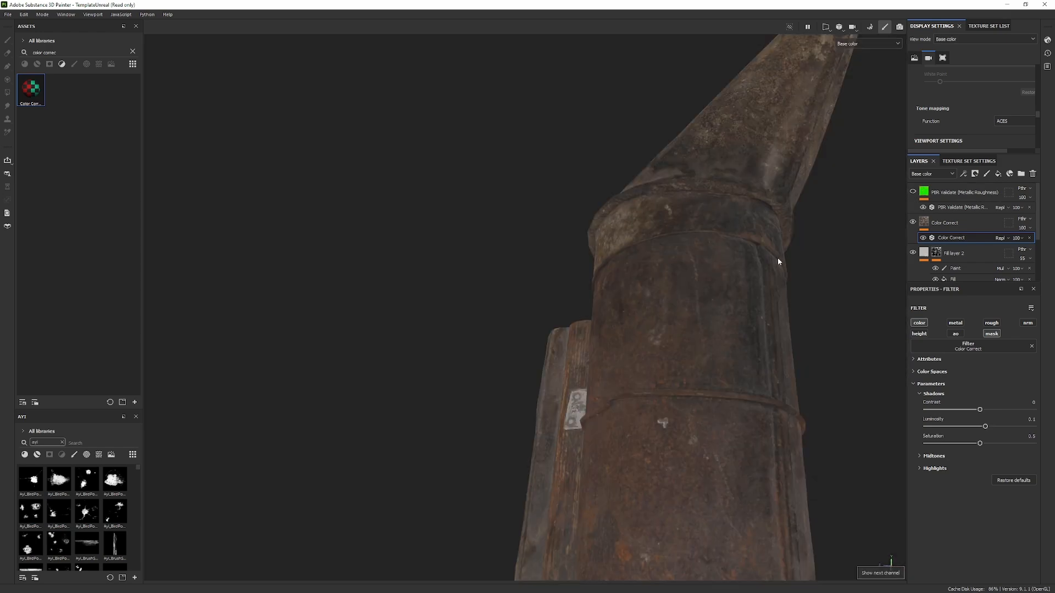
{"action": "left_click_drag", "start_coordinate": [756, 259], "coordinate": [890, 189], "text": "alt"}
{"action": "scroll", "coordinate": [511, 276], "scroll_direction": "down", "scroll_amount": 2}
{"action": "left_click_drag", "start_coordinate": [511, 275], "coordinate": [616, 391], "text": "alt"}
{"action": "middle_click_drag", "start_coordinate": [615, 392], "coordinate": [725, 338], "text": "alt"}
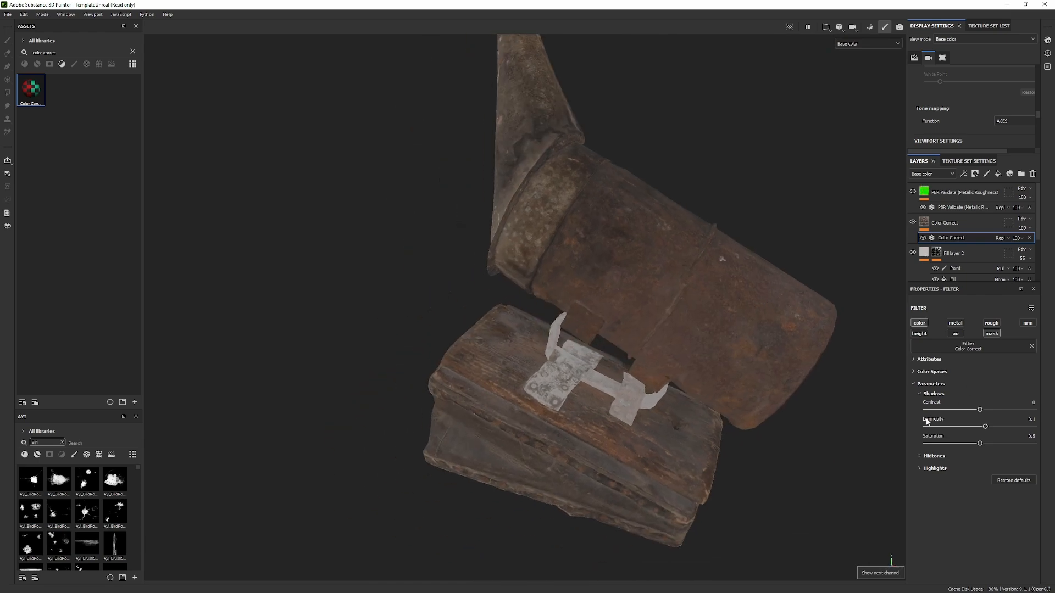
Set the Color Correct filter's Midtones luminosity to 0.22 and review the smoker in the full material.
{"action": "mouse_move", "coordinate": [980, 488]}
{"action": "left_mouse_down"}
{"action": "mouse_move", "coordinate": [955, 488]}
{"action": "mouse_move", "coordinate": [1045, 495]}
{"action": "mouse_move", "coordinate": [975, 491]}
{"action": "mouse_move", "coordinate": [1028, 491]}
{"action": "mouse_move", "coordinate": [989, 487]}
{"action": "left_mouse_up"}
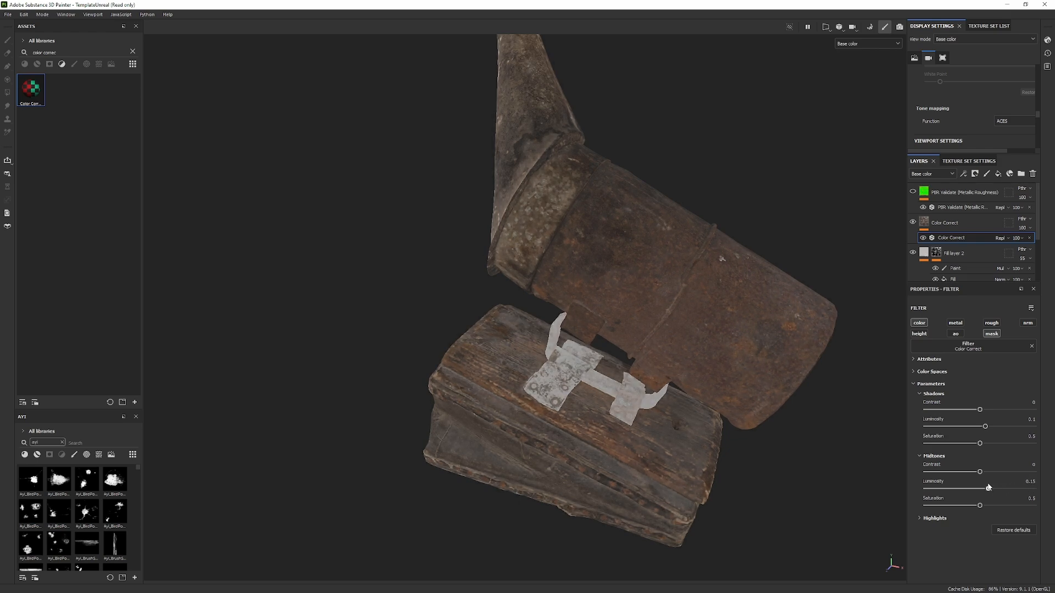
{"action": "left_click", "coordinate": [926, 521]}
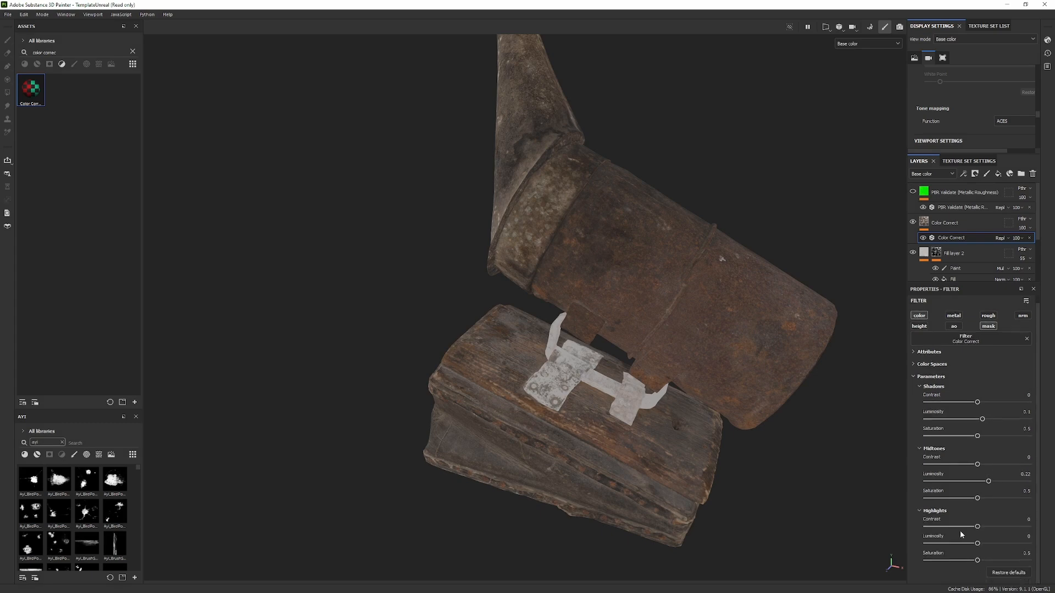
{"action": "left_click_drag", "start_coordinate": [622, 378], "coordinate": [800, 343], "text": "alt"}
{"action": "key", "text": "m"}
{"action": "right_click_drag", "start_coordinate": [666, 297], "coordinate": [784, 495], "text": "alt"}
{"action": "left_click_drag", "start_coordinate": [784, 495], "coordinate": [750, 416], "text": "alt"}
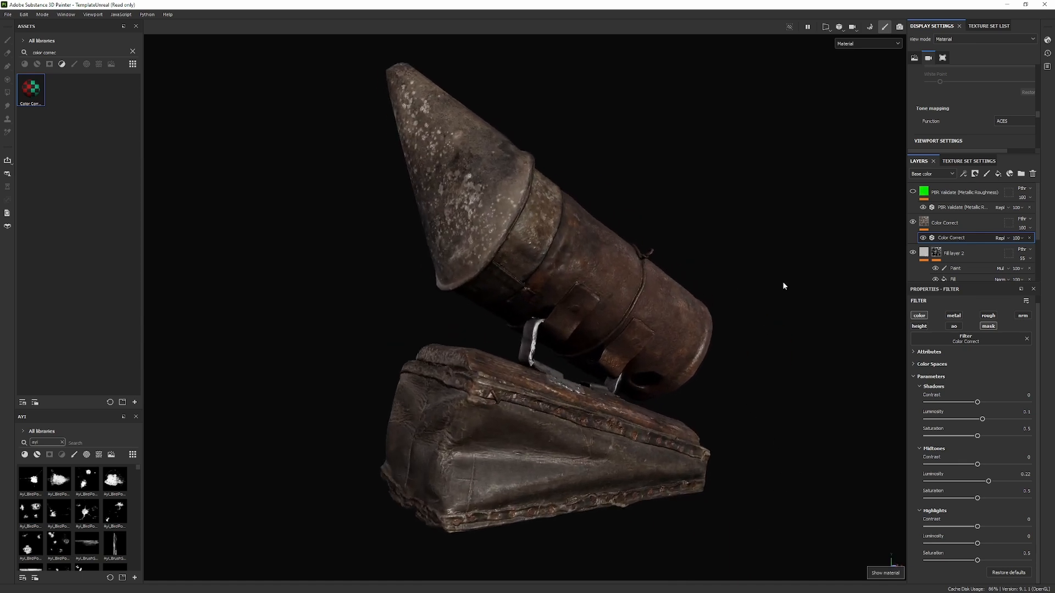
Compare the material with the Color Correct layer and Fill layer 2 switched off and on under different light.
{"action": "left_click", "coordinate": [912, 222]}
{"action": "scroll", "coordinate": [914, 232], "scroll_direction": "down", "scroll_amount": 1}
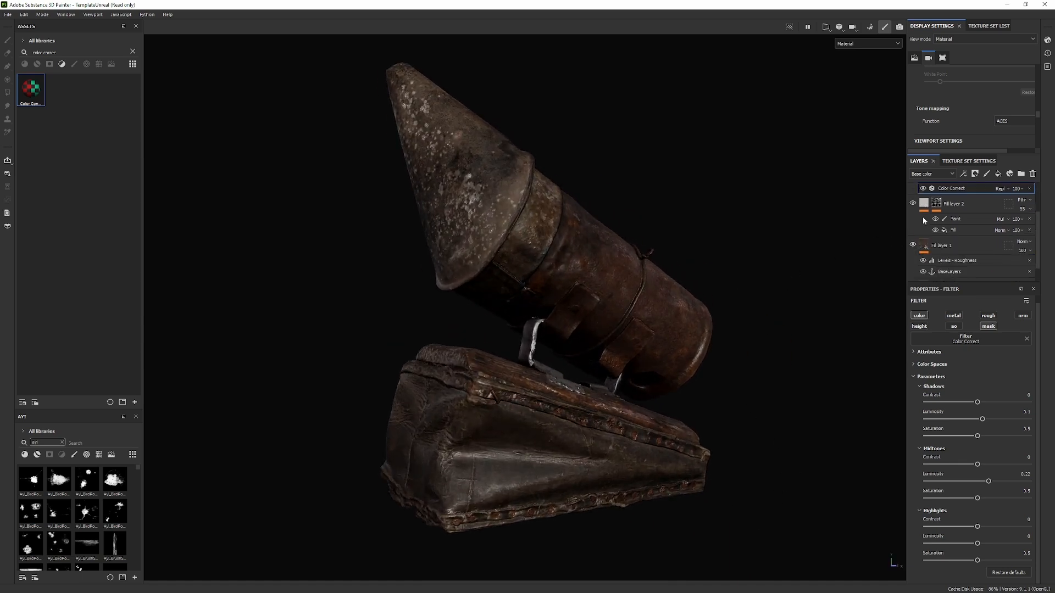
{"action": "scroll", "coordinate": [918, 244], "scroll_direction": "up", "scroll_amount": 1}
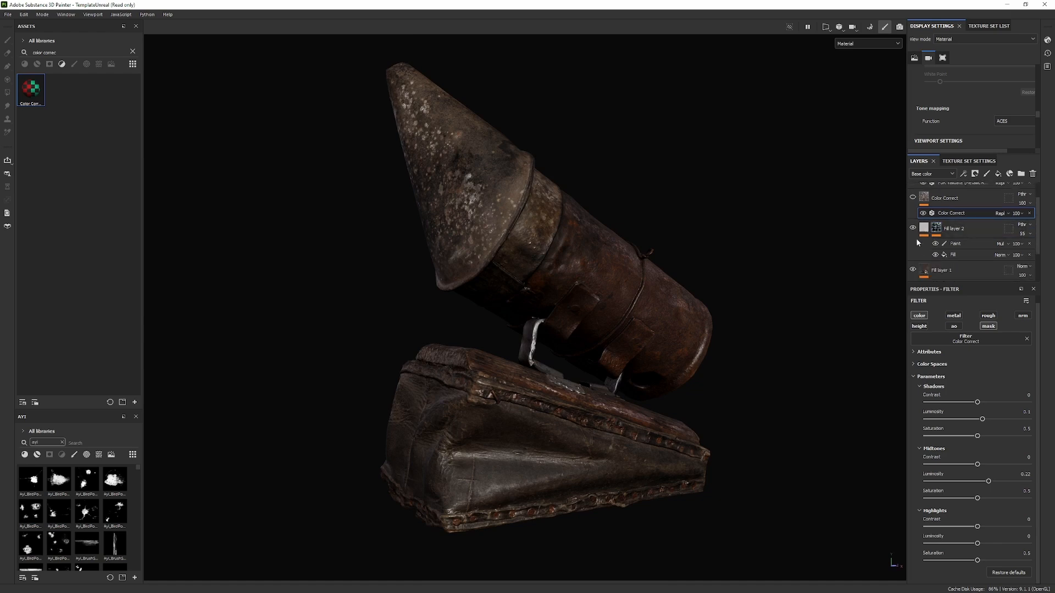
{"action": "left_click", "coordinate": [913, 228]}
{"action": "scroll", "coordinate": [910, 264], "scroll_direction": "down", "scroll_amount": 1}
{"action": "left_click_drag", "start_coordinate": [873, 225], "coordinate": [748, 279], "text": "alt"}
{"action": "right_click_drag", "start_coordinate": [747, 277], "coordinate": [444, 224], "text": "alt"}
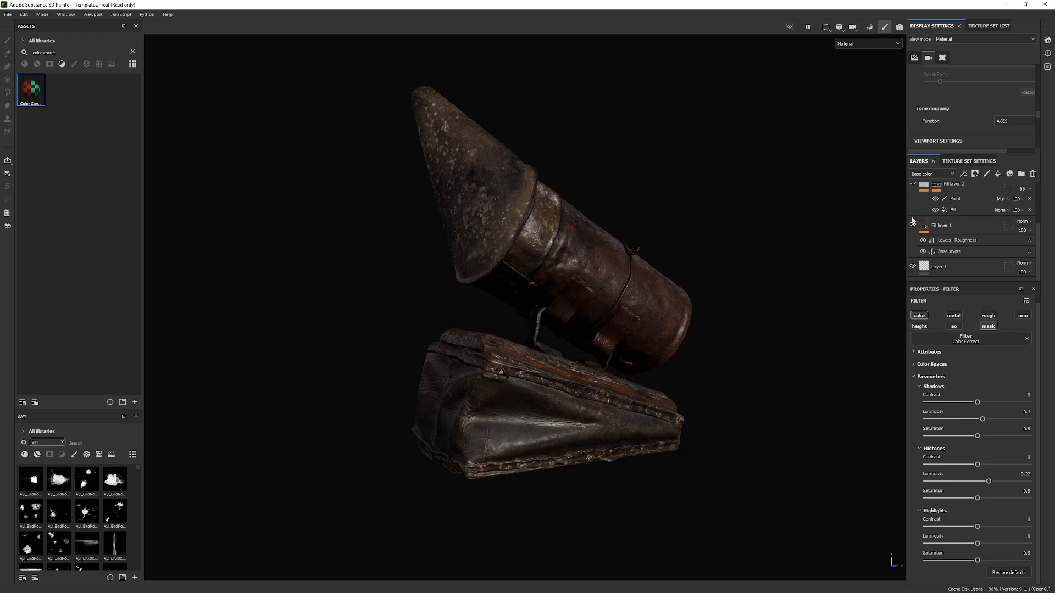
{"action": "scroll", "coordinate": [912, 223], "scroll_direction": "up", "scroll_amount": 1}
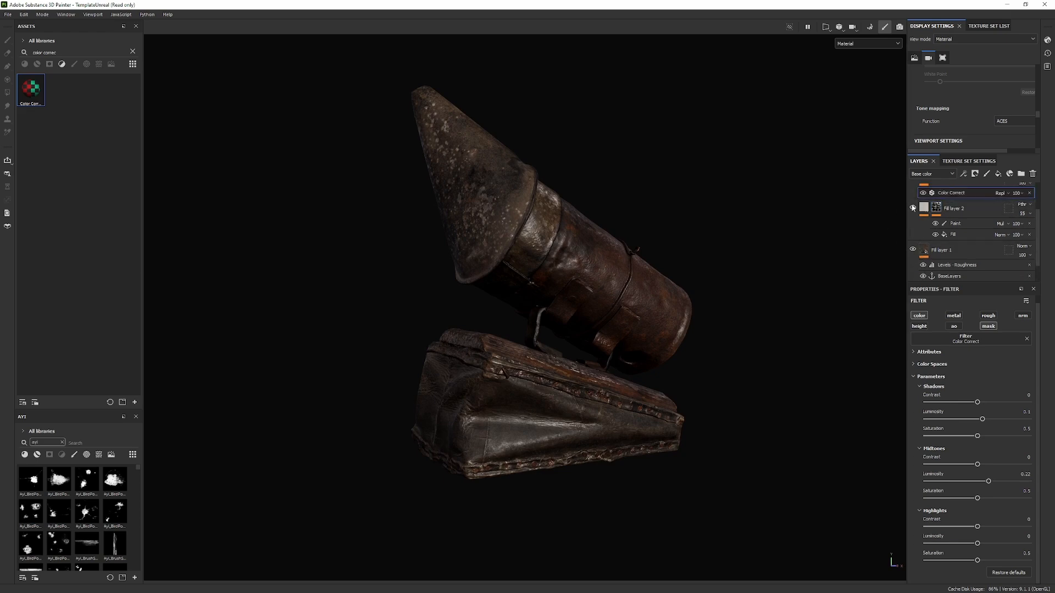
{"action": "scroll", "coordinate": [913, 220], "scroll_direction": "up", "scroll_amount": 3}
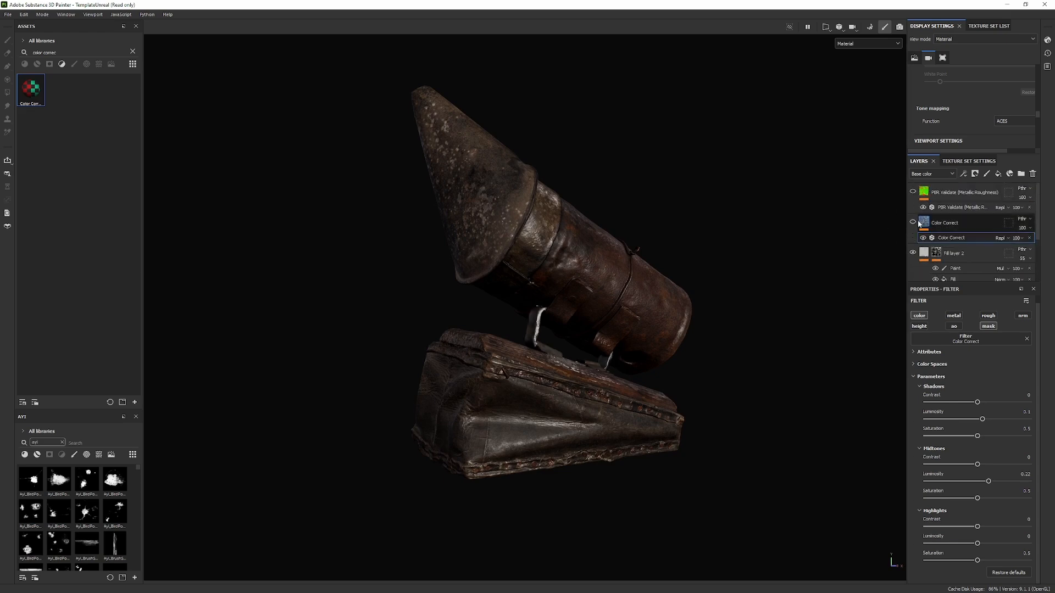
Inspect the smoker's individual channels, including base color and roughness, from different angles.
{"action": "left_click_drag", "start_coordinate": [740, 259], "coordinate": [566, 248], "text": "alt"}
{"action": "mouse_move", "coordinate": [566, 248]}
{"action": "right_mouse_down", "text": "shift"}
{"action": "mouse_move", "coordinate": [646, 361]}
{"action": "mouse_move", "coordinate": [688, 356]}
{"action": "right_mouse_up", "text": "shift"}
{"action": "key", "text": "c"}
{"action": "scroll", "coordinate": [485, 274], "scroll_direction": "down", "scroll_amount": 2}
{"action": "key", "text": "c"}
{"action": "key", "text": "c"}
{"action": "left_click_drag", "start_coordinate": [551, 253], "coordinate": [477, 288], "text": "alt"}
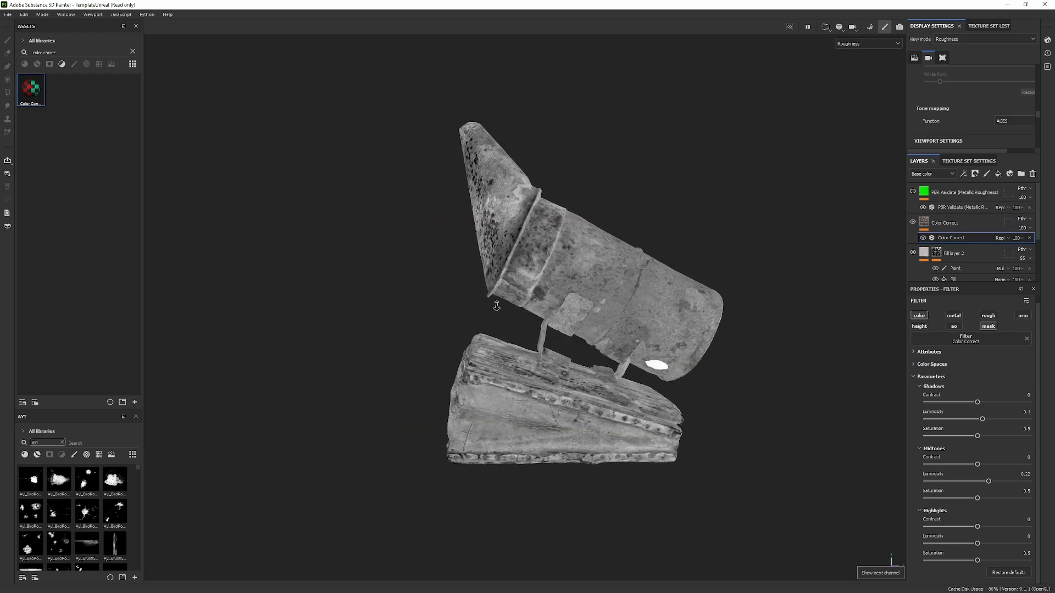
{"action": "right_click_drag", "start_coordinate": [477, 289], "coordinate": [608, 366], "text": "alt"}
{"action": "key", "text": "c"}
{"action": "key", "text": "c"}
Return to the full material view and examine the whole smoker under rotated lighting, from close up and farther away.
{"action": "key", "text": "m"}
{"action": "right_click_drag", "start_coordinate": [589, 318], "coordinate": [615, 324], "text": "shift"}
{"action": "left_click_drag", "start_coordinate": [614, 324], "coordinate": [611, 320], "text": "alt"}
{"action": "left_click_drag", "start_coordinate": [535, 310], "coordinate": [615, 242], "text": "alt"}
{"action": "right_click_drag", "start_coordinate": [525, 460], "coordinate": [647, 494], "text": "alt"}
{"action": "left_click_drag", "start_coordinate": [530, 352], "coordinate": [577, 311], "text": "alt"}
{"action": "left_click_drag", "start_coordinate": [439, 361], "coordinate": [641, 295], "text": "alt"}
{"action": "left_click_drag", "start_coordinate": [498, 294], "coordinate": [519, 324], "text": "alt"}
{"action": "right_click_drag", "start_coordinate": [505, 385], "coordinate": [572, 346], "text": "alt"}
{"action": "scroll", "coordinate": [582, 340], "scroll_direction": "down", "scroll_amount": 2}
{"action": "scroll", "coordinate": [934, 266], "scroll_direction": "down", "scroll_amount": 3}
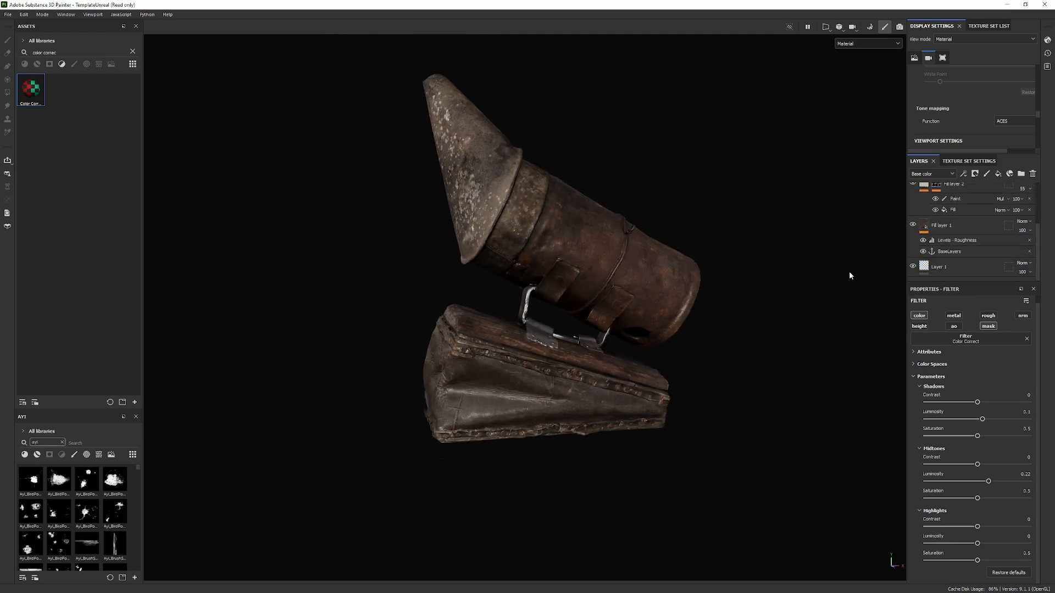
{"action": "scroll", "coordinate": [695, 270], "scroll_direction": "up", "scroll_amount": 1}
{"action": "left_click_drag", "start_coordinate": [695, 269], "coordinate": [621, 294], "text": "alt"}
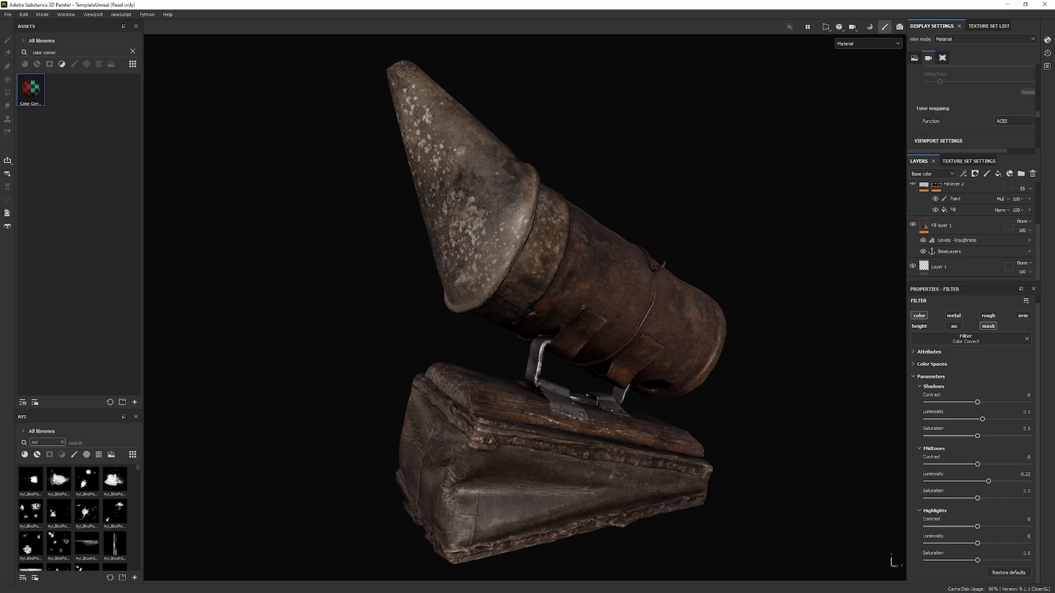
Import the smoker's 8K Albedo JPG into the current session with its usage set to texture.
{"action": "left_click_drag", "start_coordinate": [0, 141], "coordinate": [97, 189]}
{"action": "left_click", "coordinate": [653, 204]}
{"action": "left_click", "coordinate": [628, 202]}
{"action": "left_click", "coordinate": [631, 206]}
{"action": "left_click", "coordinate": [631, 206]}
{"action": "left_click", "coordinate": [635, 222]}
{"action": "left_click", "coordinate": [541, 245]}
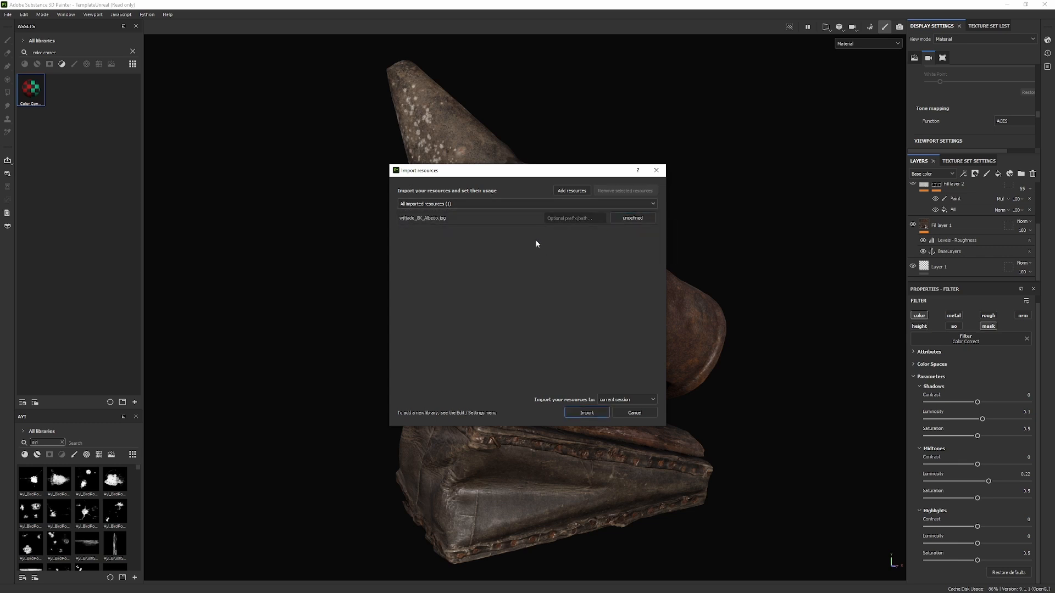
{"action": "left_click", "coordinate": [636, 215]}
{"action": "left_click", "coordinate": [652, 245]}
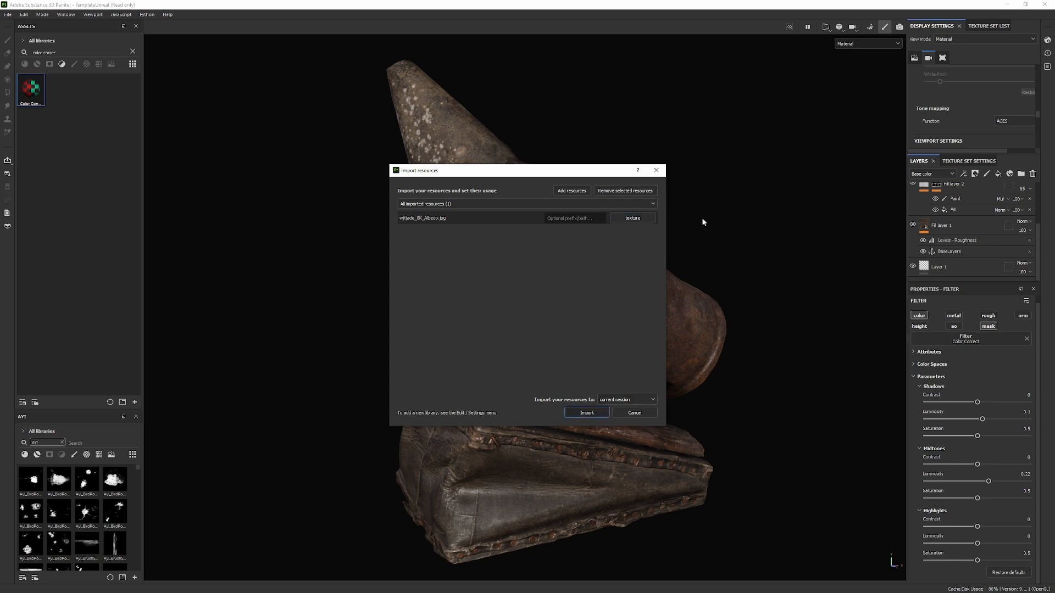
{"action": "left_click", "coordinate": [584, 413]}
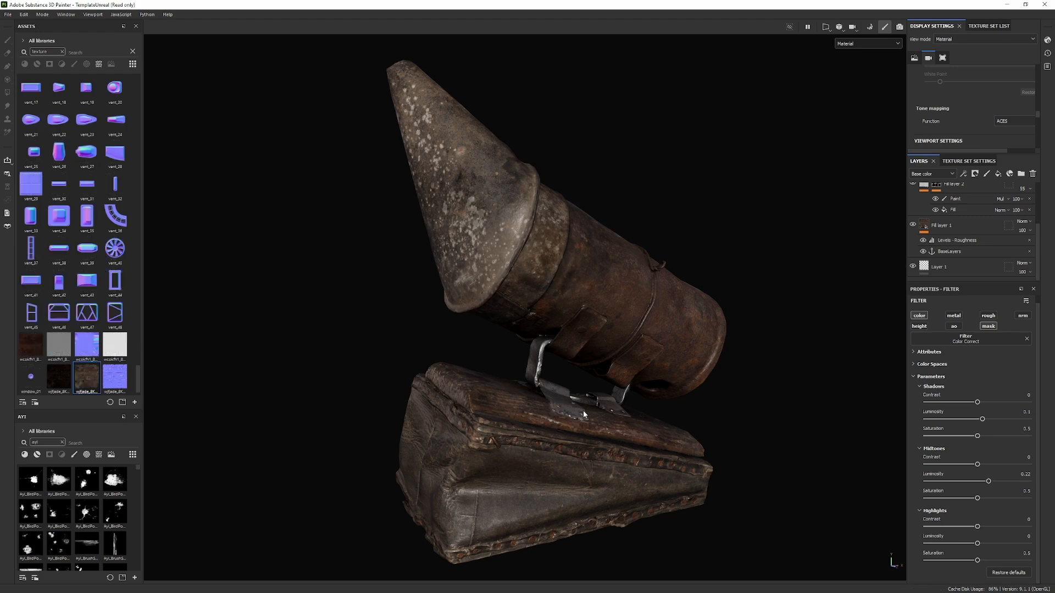
Assign the imported 8K Albedo texture as the ID mesh map in the texture set, and return to the layer stack.
{"action": "left_click", "coordinate": [962, 162]}
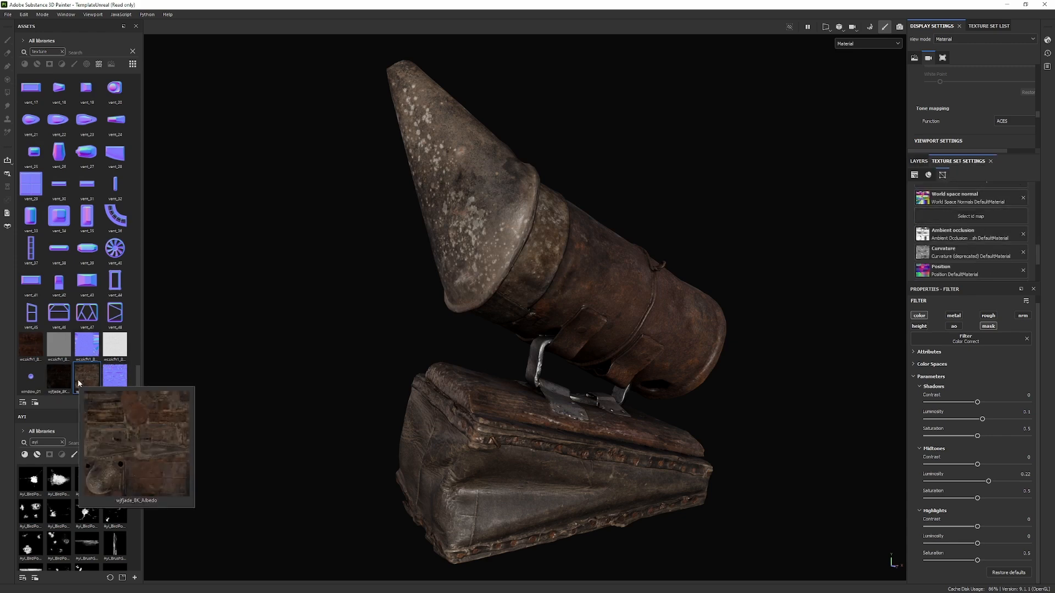
{"action": "left_click_drag", "start_coordinate": [78, 383], "coordinate": [952, 221]}
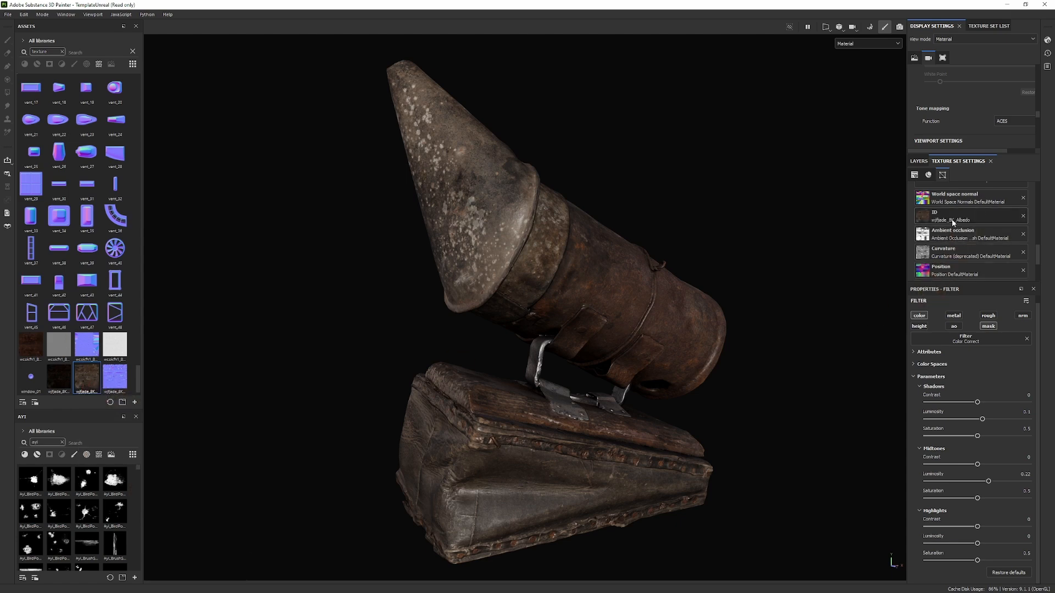
{"action": "scroll", "coordinate": [671, 265], "scroll_direction": "down", "scroll_amount": 1}
{"action": "left_click_drag", "start_coordinate": [671, 265], "coordinate": [640, 242], "text": "alt"}
{"action": "left_click", "coordinate": [919, 161]}
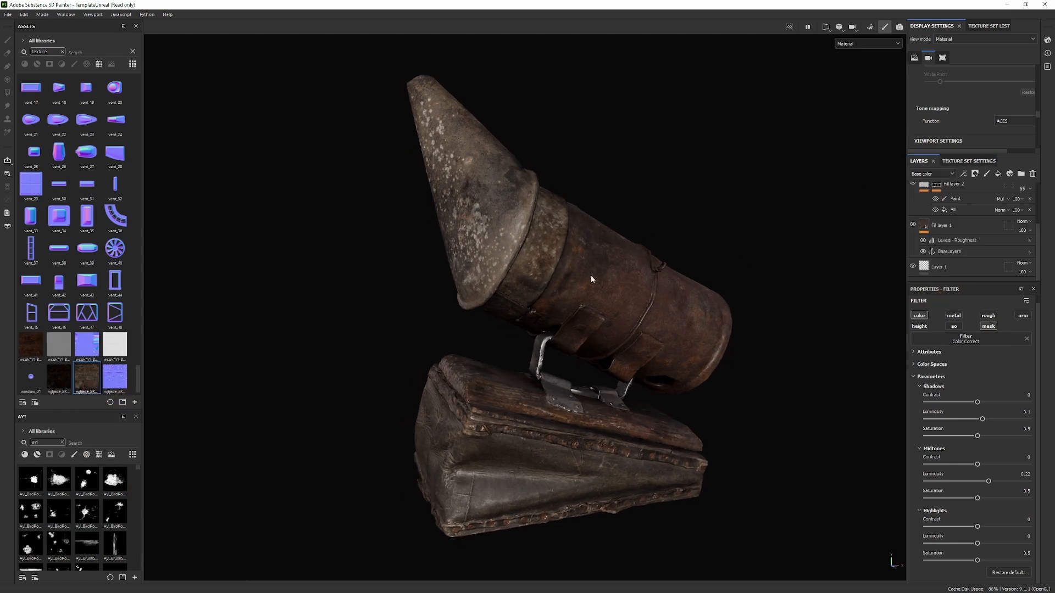
Add a new fill layer directly above the Color Correct layer.
{"action": "scroll", "coordinate": [583, 278], "scroll_direction": "up", "scroll_amount": 1}
{"action": "scroll", "coordinate": [954, 242], "scroll_direction": "up", "scroll_amount": 3}
{"action": "scroll", "coordinate": [573, 312], "scroll_direction": "up", "scroll_amount": 1}
{"action": "left_click_drag", "start_coordinate": [533, 155], "coordinate": [610, 192], "text": "alt"}
{"action": "scroll", "coordinate": [648, 275], "scroll_direction": "up", "scroll_amount": 2}
{"action": "left_click_drag", "start_coordinate": [685, 335], "coordinate": [575, 321], "text": "alt"}
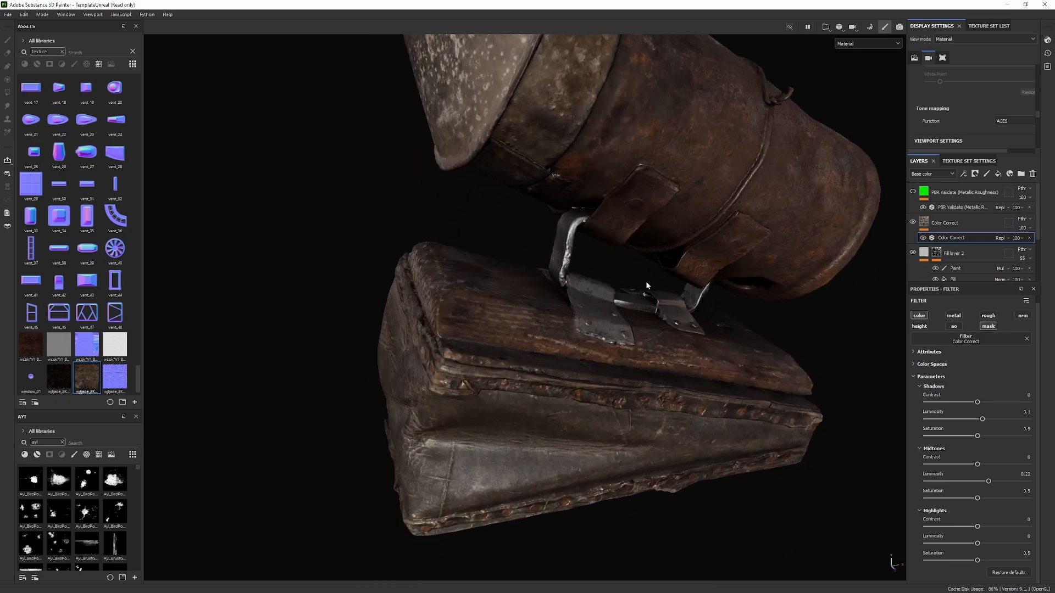
{"action": "scroll", "coordinate": [575, 328], "scroll_direction": "up", "scroll_amount": 2}
{"action": "left_click", "coordinate": [958, 223]}
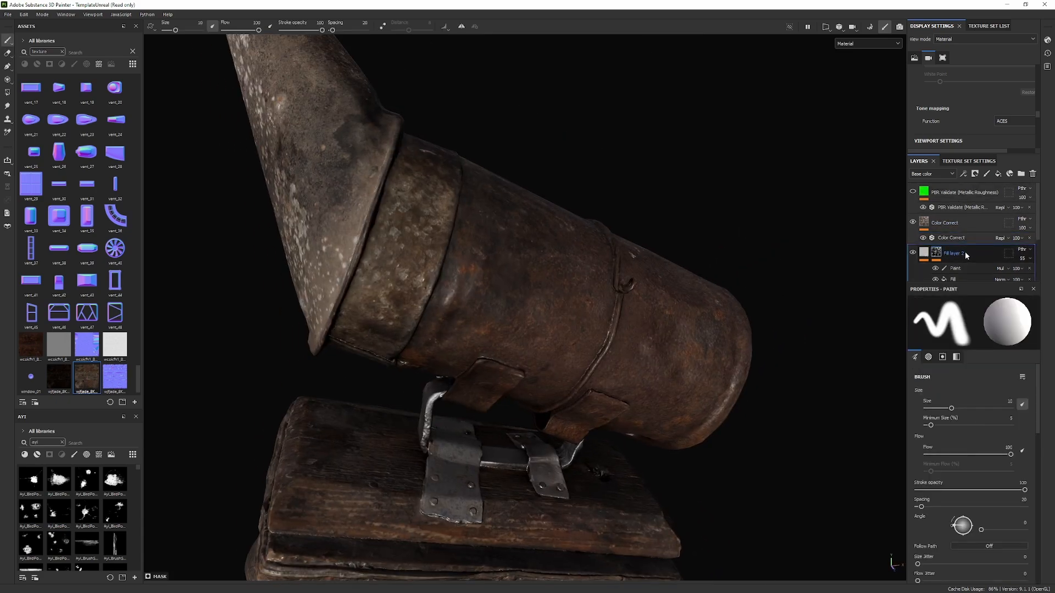
{"action": "left_click", "coordinate": [998, 174]}
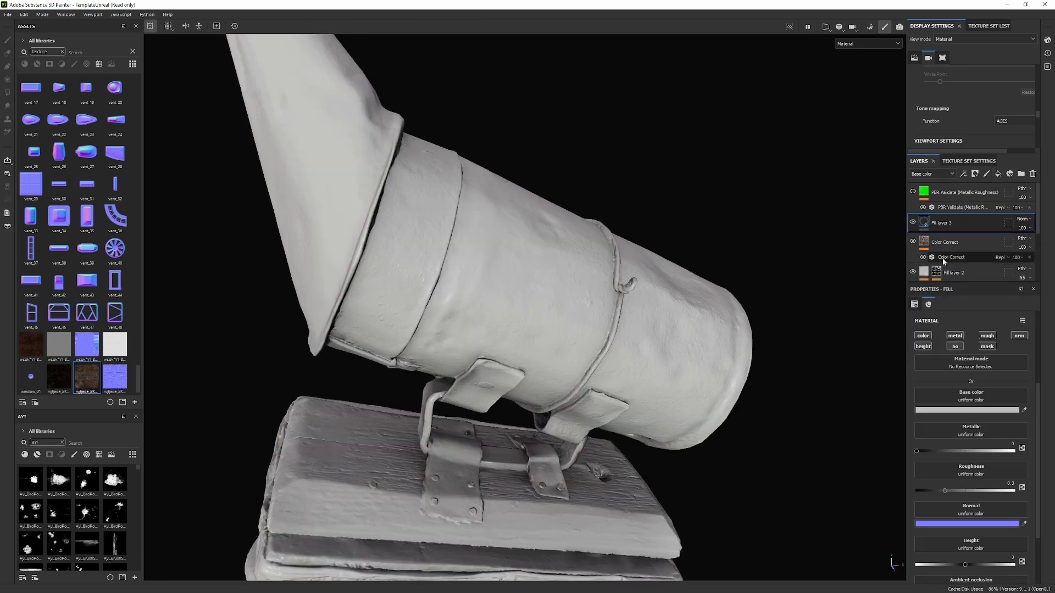
Mask the new fill layer by color selection, picking the smoker can's reddish-brown from the ID map, and check the mask.
{"action": "left_click", "coordinate": [974, 173]}
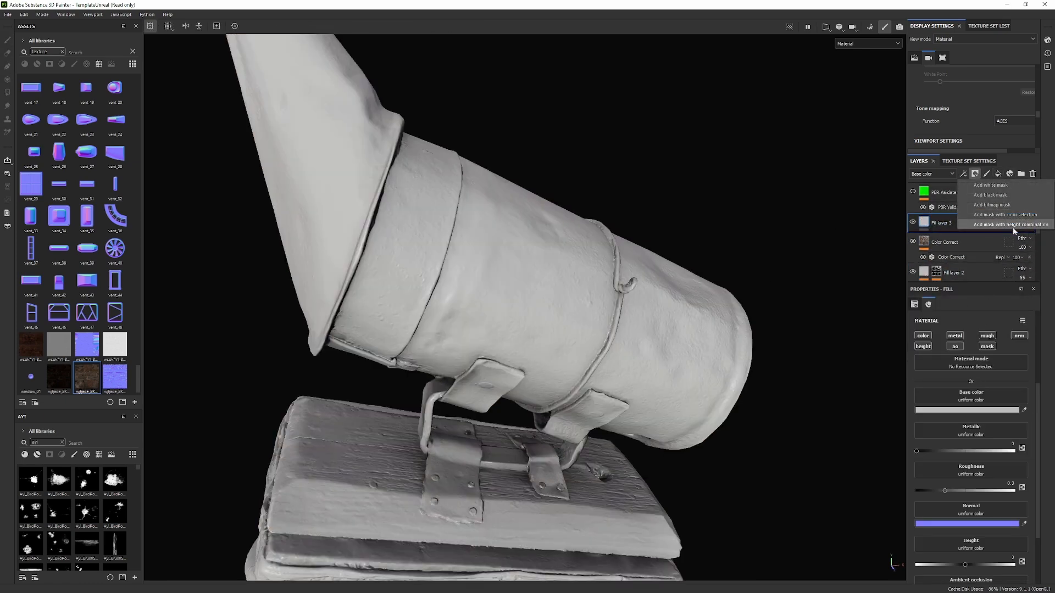
{"action": "left_click", "coordinate": [1009, 218]}
{"action": "left_click", "coordinate": [1019, 400]}
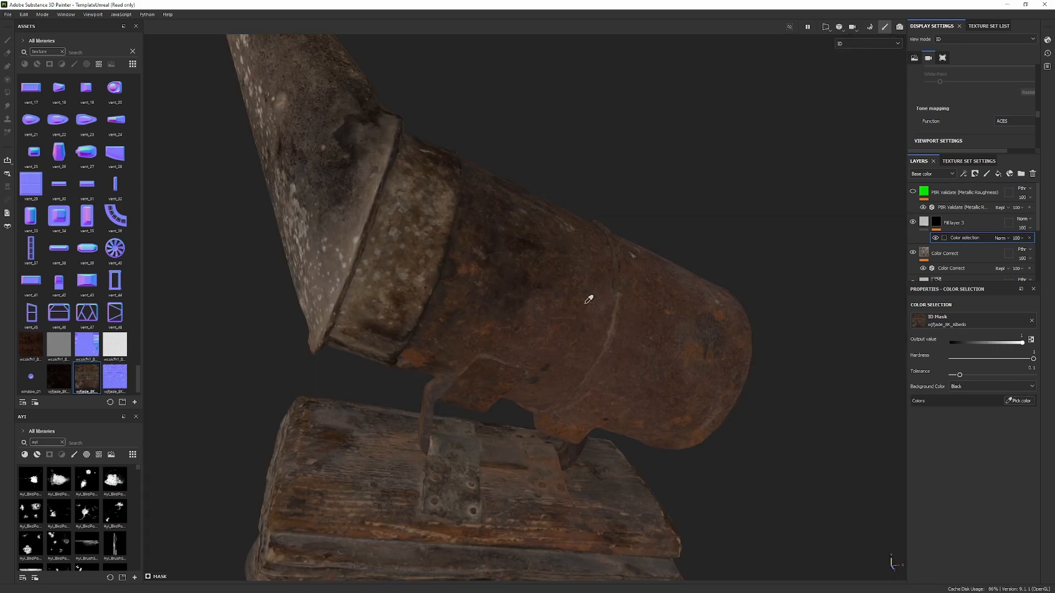
{"action": "left_click", "coordinate": [592, 297]}
{"action": "left_click_drag", "start_coordinate": [589, 305], "coordinate": [779, 260], "text": "alt"}
{"action": "left_click", "coordinate": [935, 222], "text": "alt"}
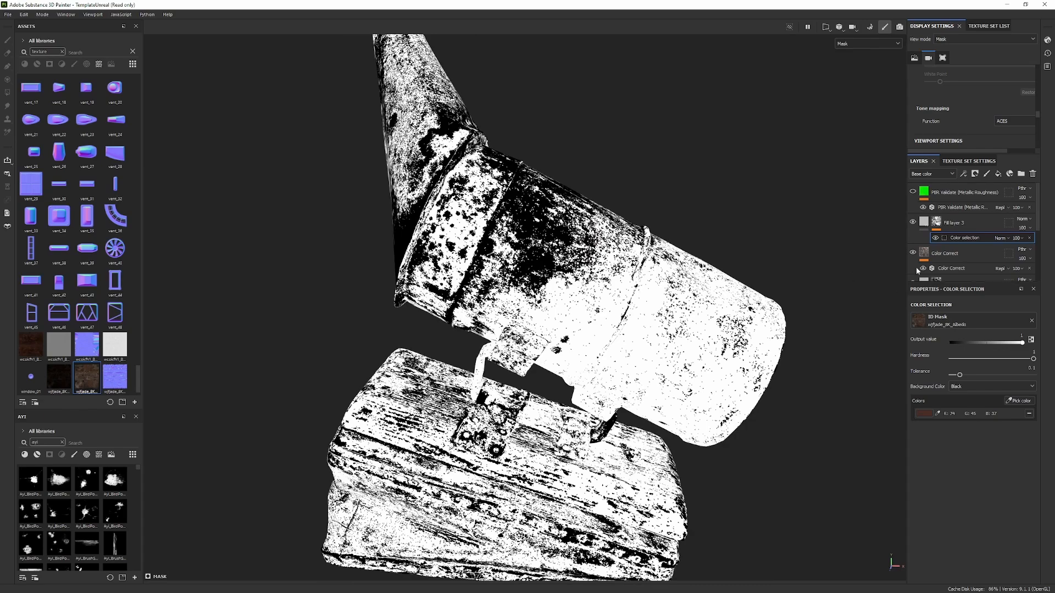
{"action": "scroll", "coordinate": [701, 233], "scroll_direction": "up", "scroll_amount": 1}
{"action": "left_click", "coordinate": [924, 222]}
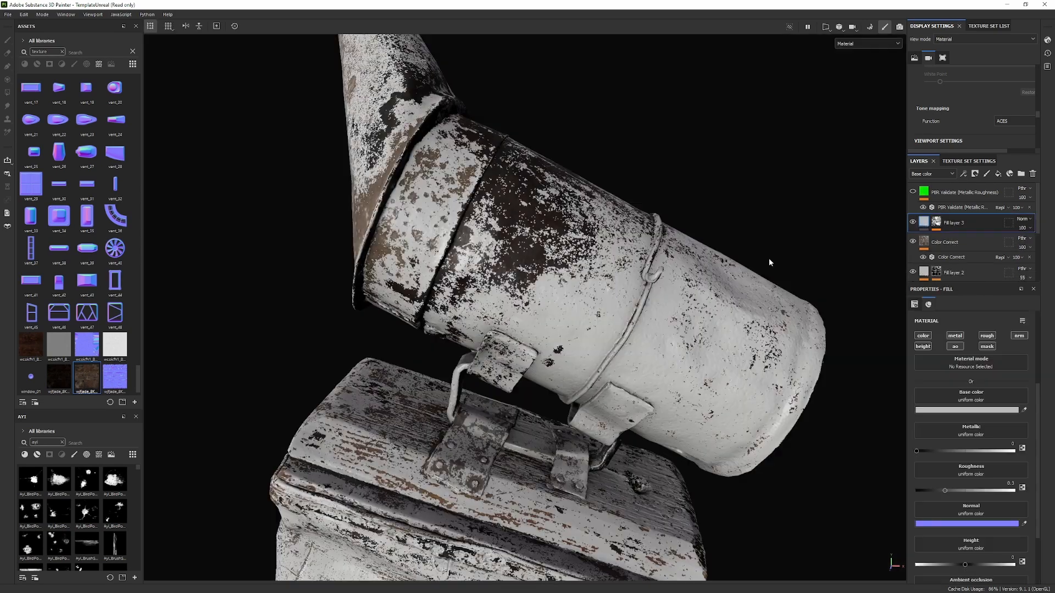
Set the new fill layer's metallic to 1 and lower its roughness to about 0.28.
{"action": "scroll", "coordinate": [687, 263], "scroll_direction": "down", "scroll_amount": 3}
{"action": "left_click_drag", "start_coordinate": [455, 278], "coordinate": [608, 339], "text": "alt"}
{"action": "left_click_drag", "start_coordinate": [890, 393], "coordinate": [602, 325], "text": "alt"}
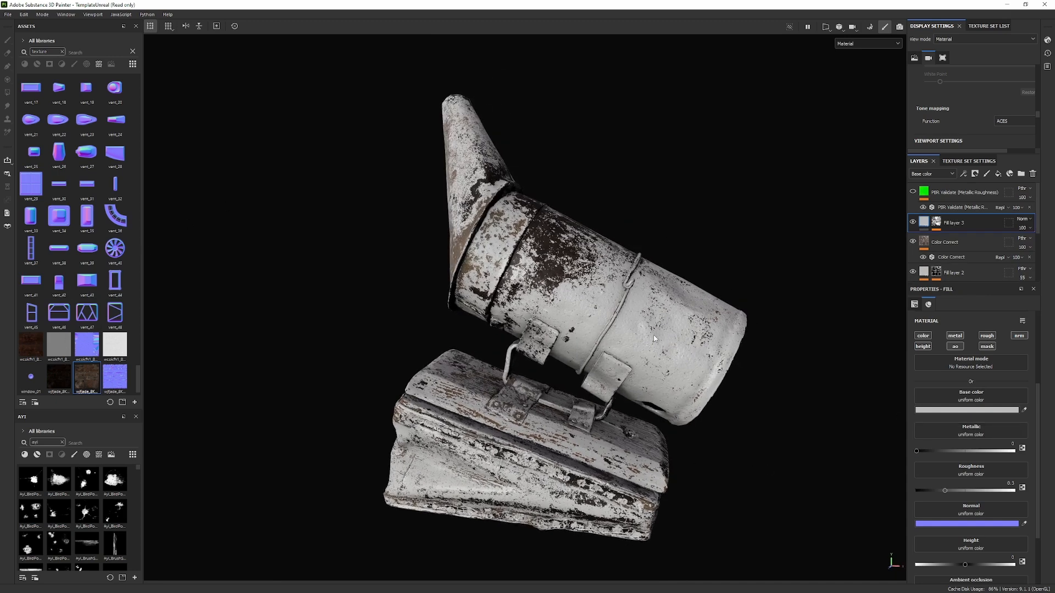
{"action": "left_click", "coordinate": [966, 411]}
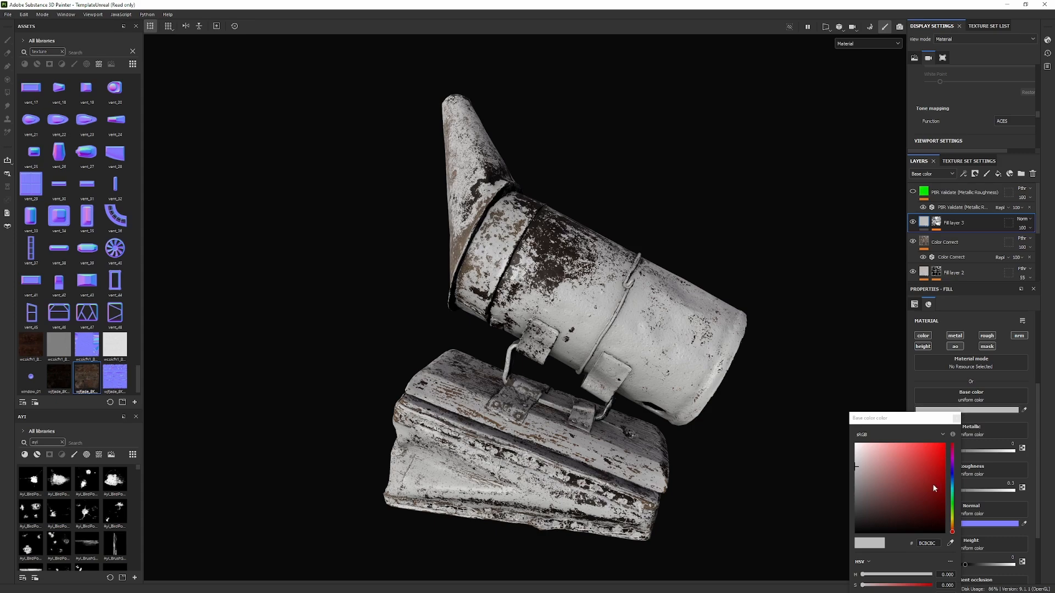
{"action": "left_click", "coordinate": [952, 532]}
{"action": "right_click_drag", "start_coordinate": [731, 357], "coordinate": [797, 347], "text": "alt"}
{"action": "left_click", "coordinate": [956, 419]}
{"action": "left_click_drag", "start_coordinate": [713, 422], "coordinate": [740, 427], "text": "alt"}
{"action": "left_click_drag", "start_coordinate": [950, 490], "coordinate": [1013, 450]}
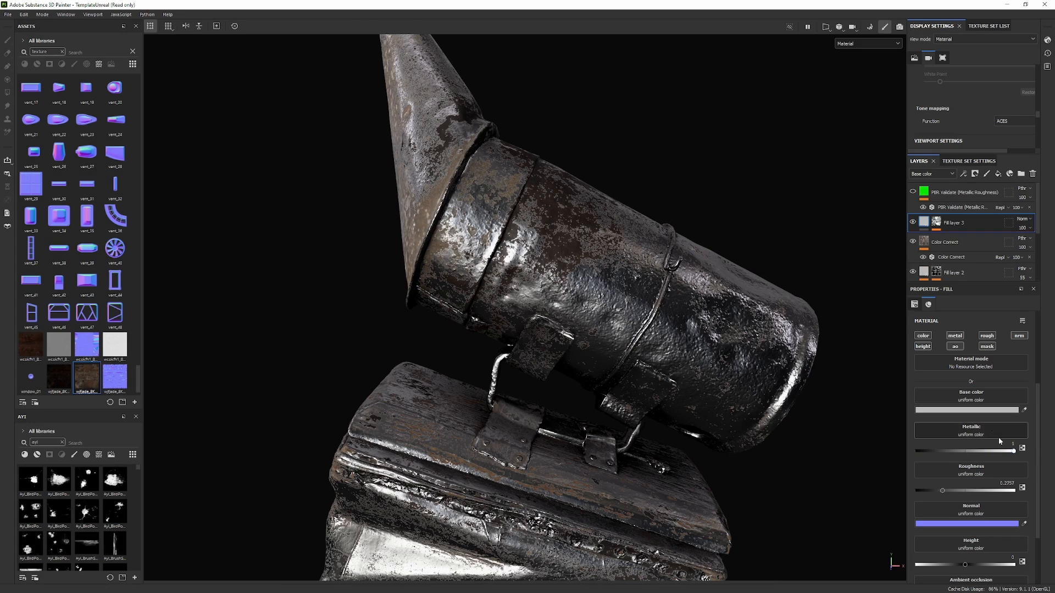
Brighten the fill layer's uniform base color to a lighter grey.
{"action": "left_click", "coordinate": [971, 411]}
{"action": "left_click", "coordinate": [858, 463]}
{"action": "left_click", "coordinate": [960, 435]}
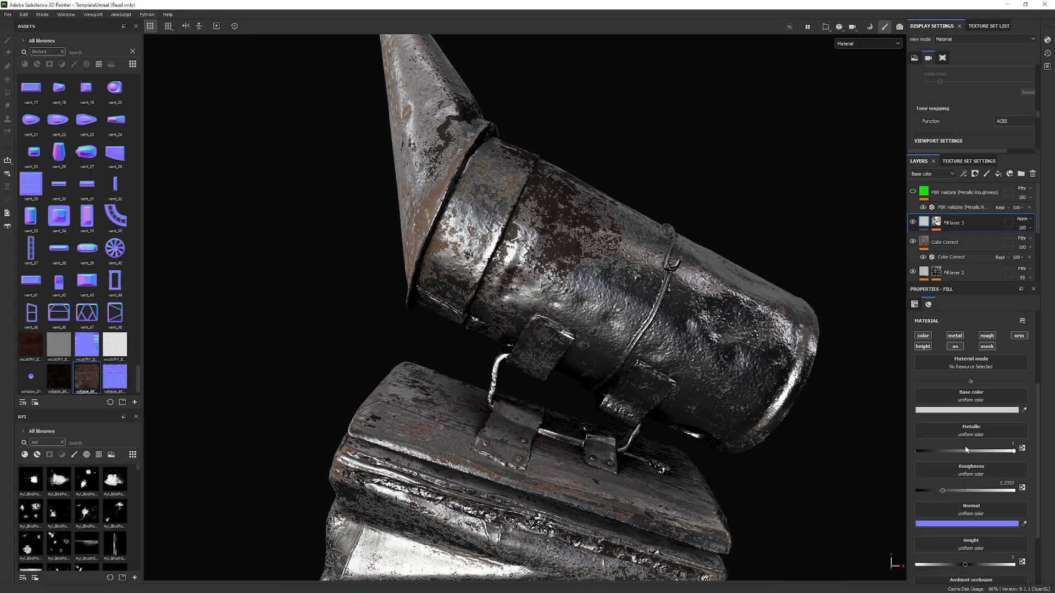
Display the fill layer's mask and set its color selection to tolerance 0.09 and hardness 0.78.
{"action": "scroll", "coordinate": [961, 437], "scroll_direction": "down", "scroll_amount": 2}
{"action": "scroll", "coordinate": [886, 417], "scroll_direction": "down", "scroll_amount": 2}
{"action": "left_click", "coordinate": [937, 223], "text": "alt"}
{"action": "left_click", "coordinate": [965, 238]}
{"action": "left_click_drag", "start_coordinate": [961, 374], "coordinate": [960, 376]}
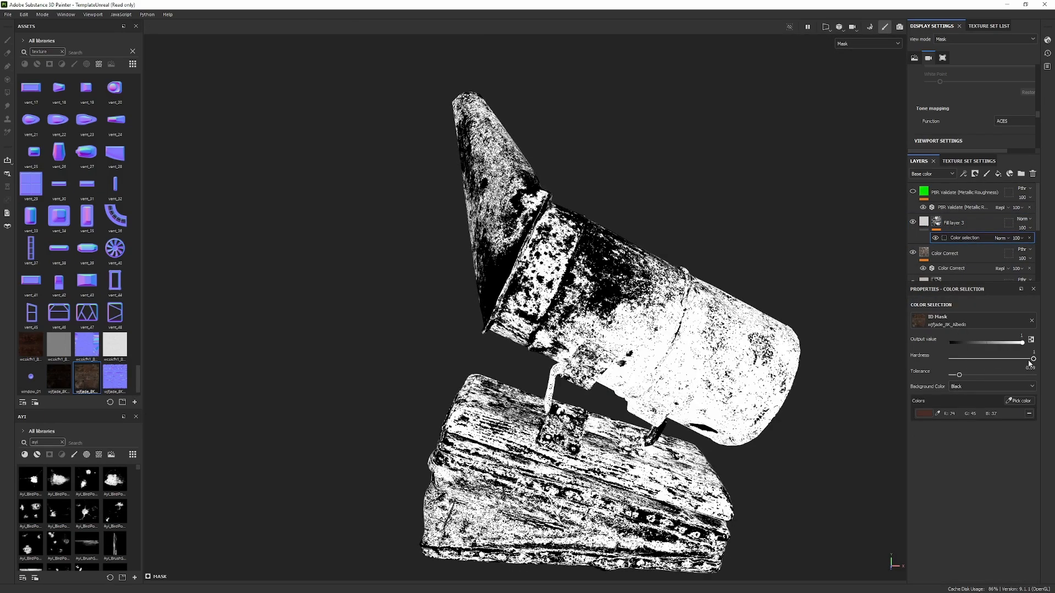
{"action": "left_click_drag", "start_coordinate": [1032, 360], "coordinate": [1016, 361]}
Add a paint effect to the fill layer's mask, above the color selection.
{"action": "scroll", "coordinate": [685, 366], "scroll_direction": "down", "scroll_amount": 2}
{"action": "scroll", "coordinate": [549, 248], "scroll_direction": "up", "scroll_amount": 4}
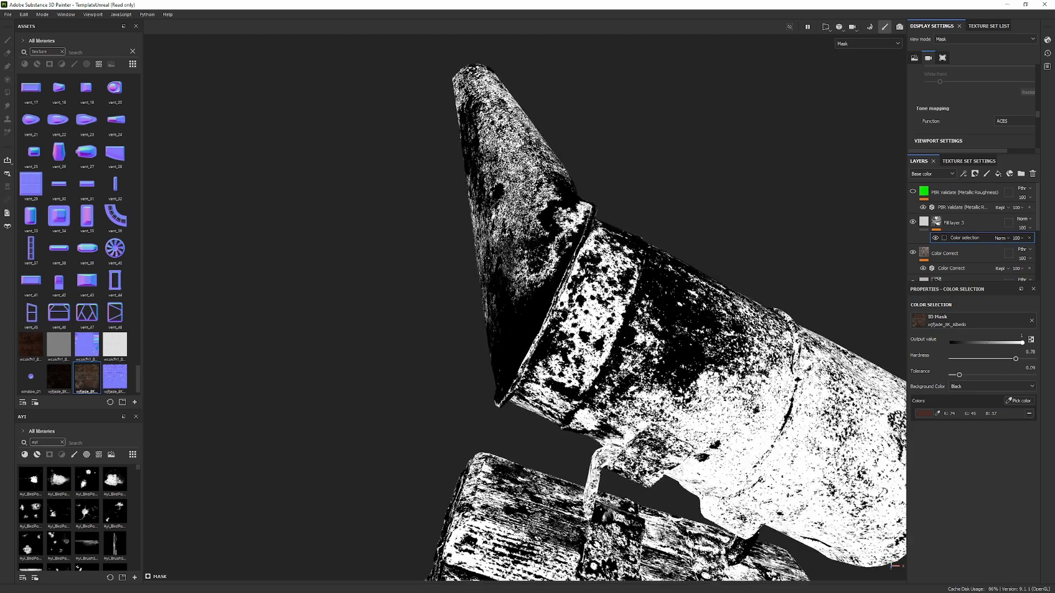
{"action": "middle_click_drag", "start_coordinate": [621, 429], "coordinate": [566, 219], "text": "alt"}
{"action": "left_click_drag", "start_coordinate": [566, 275], "coordinate": [615, 258], "text": "alt"}
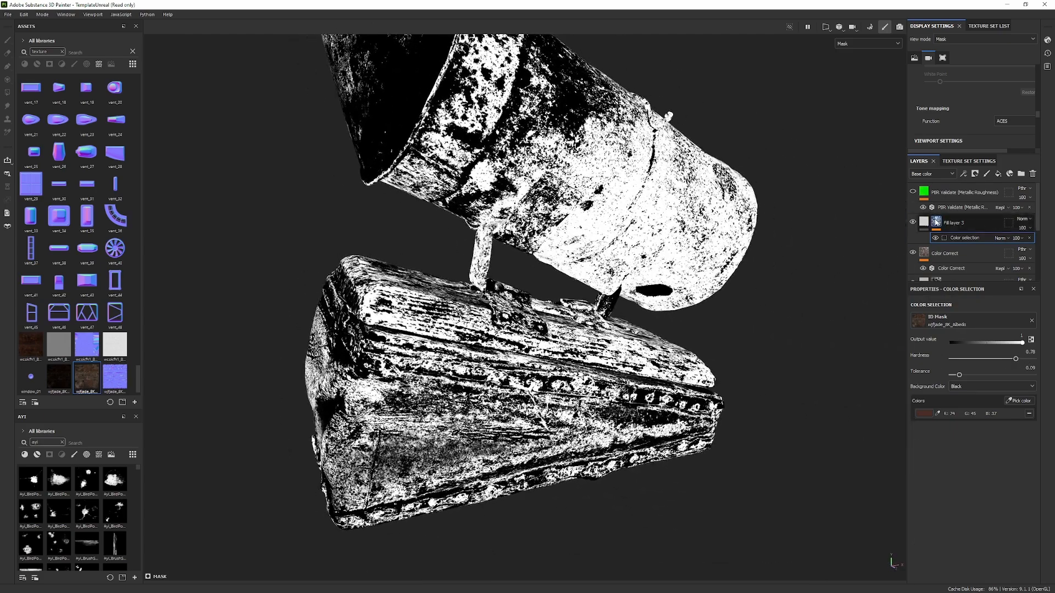
{"action": "left_click", "coordinate": [936, 222]}
{"action": "left_click", "coordinate": [964, 174]}
{"action": "left_click", "coordinate": [978, 195]}
Use Polygon Fill in UV chunk mode to fill the bellows box black in the mask.
{"action": "key", "text": "4"}
{"action": "left_click_drag", "start_coordinate": [410, 393], "coordinate": [454, 379], "text": "alt"}
{"action": "key", "text": "x"}
{"action": "left_click_drag", "start_coordinate": [274, 282], "coordinate": [720, 453]}
{"action": "left_click", "coordinate": [964, 304]}
{"action": "left_click_drag", "start_coordinate": [238, 299], "coordinate": [632, 423]}
{"action": "key", "text": "ctrl+z"}
{"action": "left_click", "coordinate": [451, 412]}
{"action": "key", "text": "ctrl+z"}
{"action": "left_click", "coordinate": [978, 305]}
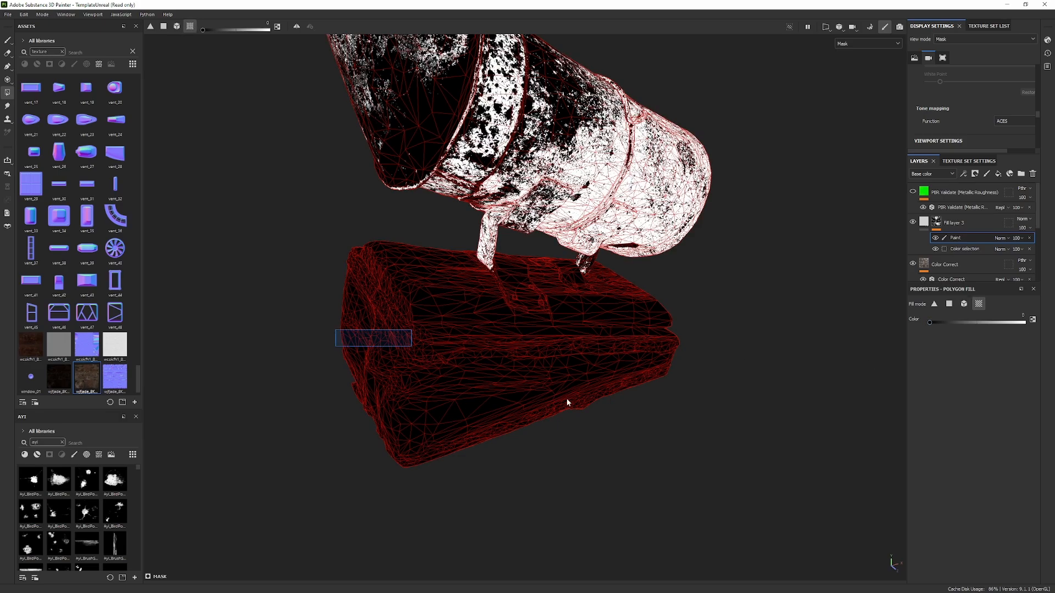
Fill the bracket between the can and the bellows box black in the mask.
{"action": "left_click_drag", "start_coordinate": [457, 264], "coordinate": [525, 325], "text": "alt"}
{"action": "left_click", "coordinate": [490, 240]}
{"action": "left_click_drag", "start_coordinate": [635, 276], "coordinate": [533, 215], "text": "alt"}
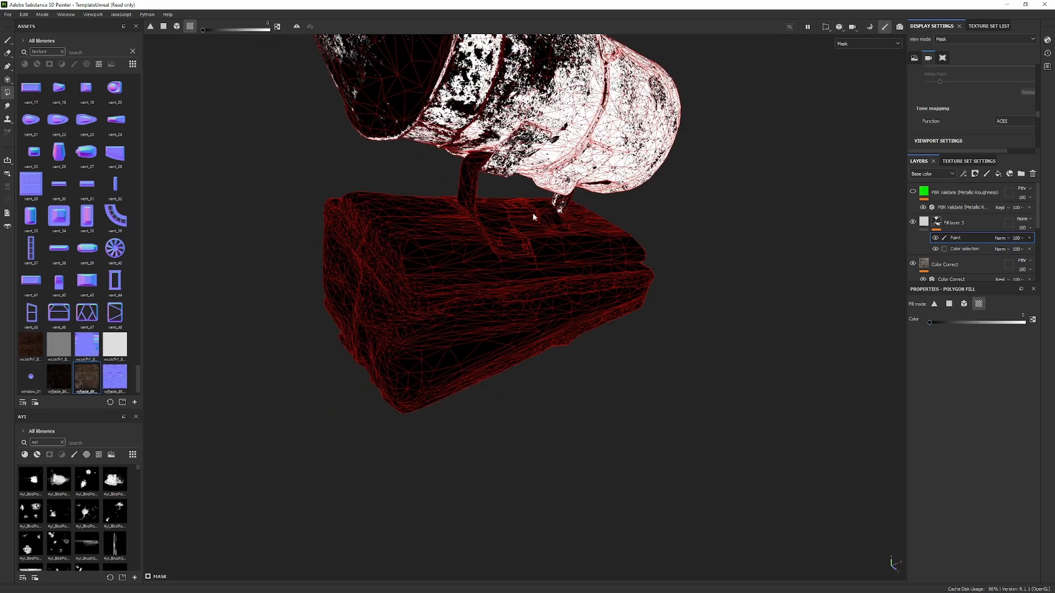
{"action": "middle_click_drag", "start_coordinate": [611, 223], "coordinate": [611, 440], "text": "alt"}
{"action": "left_click_drag", "start_coordinate": [611, 440], "coordinate": [580, 346], "text": "alt"}
Return to the brush and the material view, and examine the masked metal on the can from several angles.
{"action": "key", "text": "1"}
{"action": "key", "text": "m"}
{"action": "right_click_drag", "start_coordinate": [569, 349], "coordinate": [525, 341], "text": "alt"}
{"action": "left_click_drag", "start_coordinate": [525, 341], "coordinate": [468, 329], "text": "alt"}
{"action": "right_click_drag", "start_coordinate": [467, 330], "coordinate": [493, 324], "text": "alt"}
{"action": "mouse_move", "coordinate": [493, 324]}
{"action": "left_mouse_down", "text": "alt"}
{"action": "mouse_move", "coordinate": [515, 310]}
{"action": "mouse_move", "coordinate": [708, 266]}
{"action": "left_mouse_up", "text": "alt"}
{"action": "right_click_drag", "start_coordinate": [663, 255], "coordinate": [610, 258], "text": "alt"}
{"action": "left_click_drag", "start_coordinate": [610, 258], "coordinate": [781, 236], "text": "alt"}
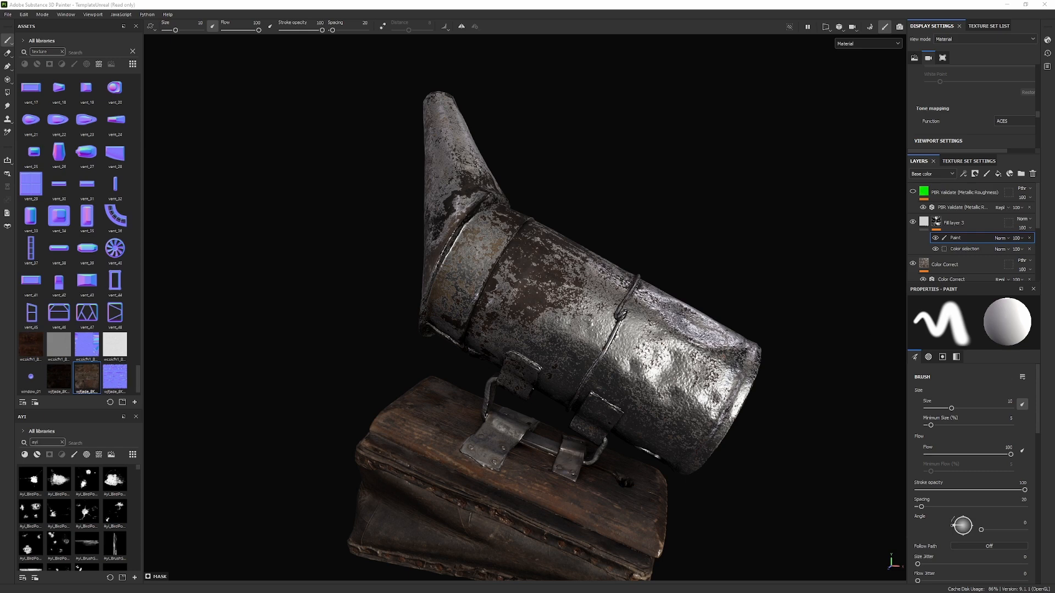
Import the 4K Albedo, Metalness, Normal and Roughness JPGs into the current session with their usage set to texture.
{"action": "left_click", "coordinate": [495, 218]}
{"action": "left_click", "coordinate": [490, 256], "text": "shift"}
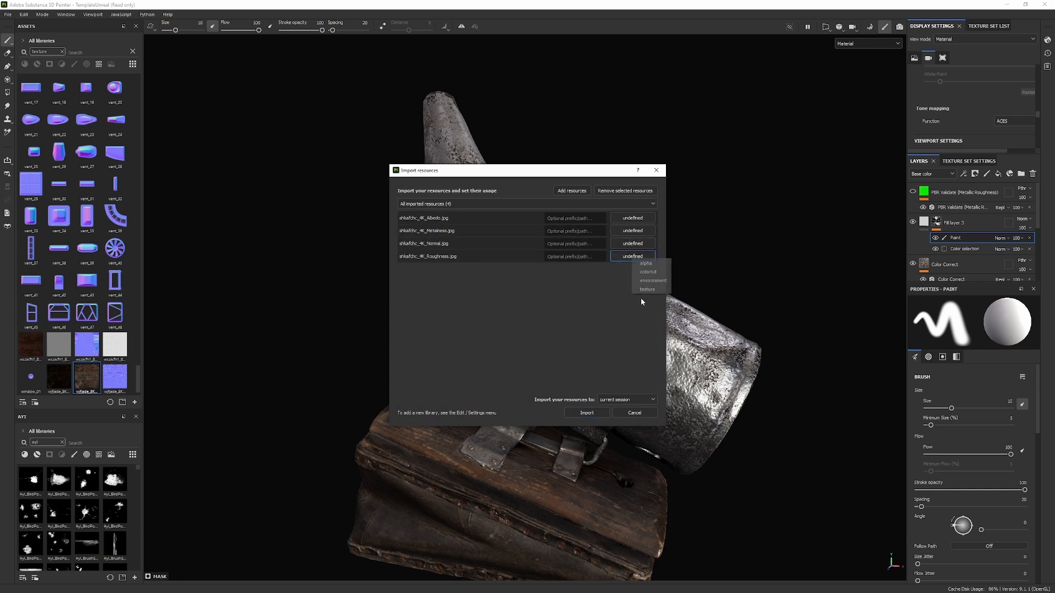
{"action": "left_click", "coordinate": [584, 414]}
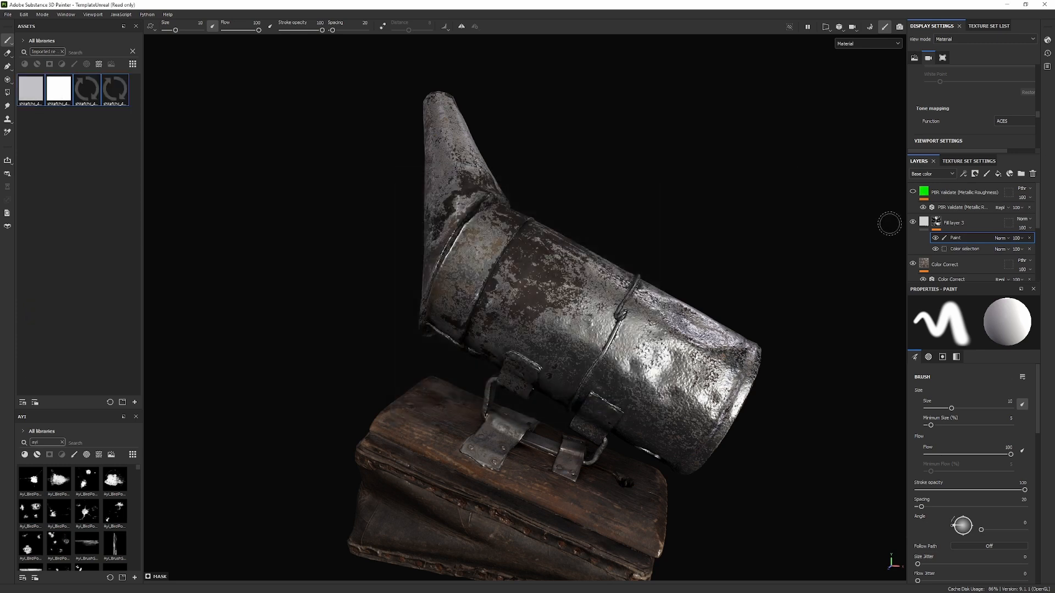
Assign the imported 4K Albedo to the masked fill layer's base color and the 4K Metalness to its metallic channel.
{"action": "left_click", "coordinate": [913, 223]}
{"action": "left_click", "coordinate": [913, 222]}
{"action": "left_click", "coordinate": [924, 221]}
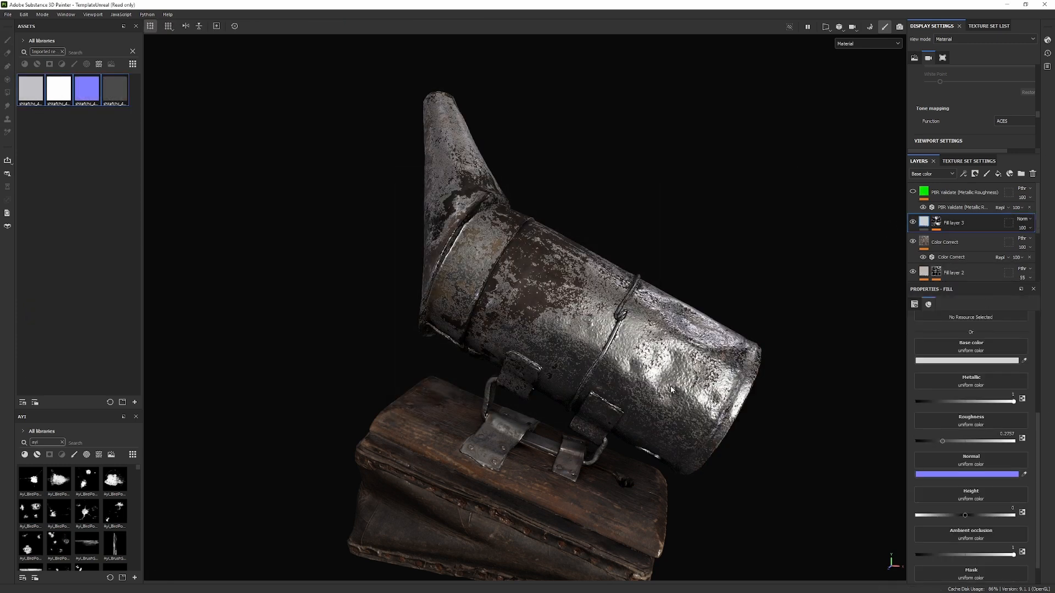
{"action": "left_click", "coordinate": [29, 94]}
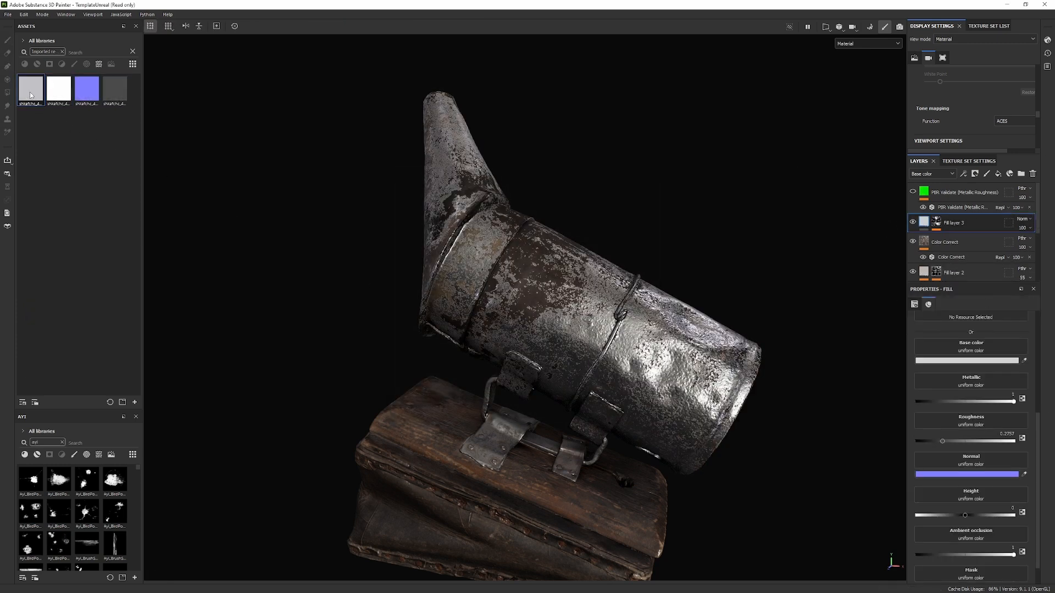
{"action": "left_click_drag", "start_coordinate": [30, 91], "coordinate": [968, 341]}
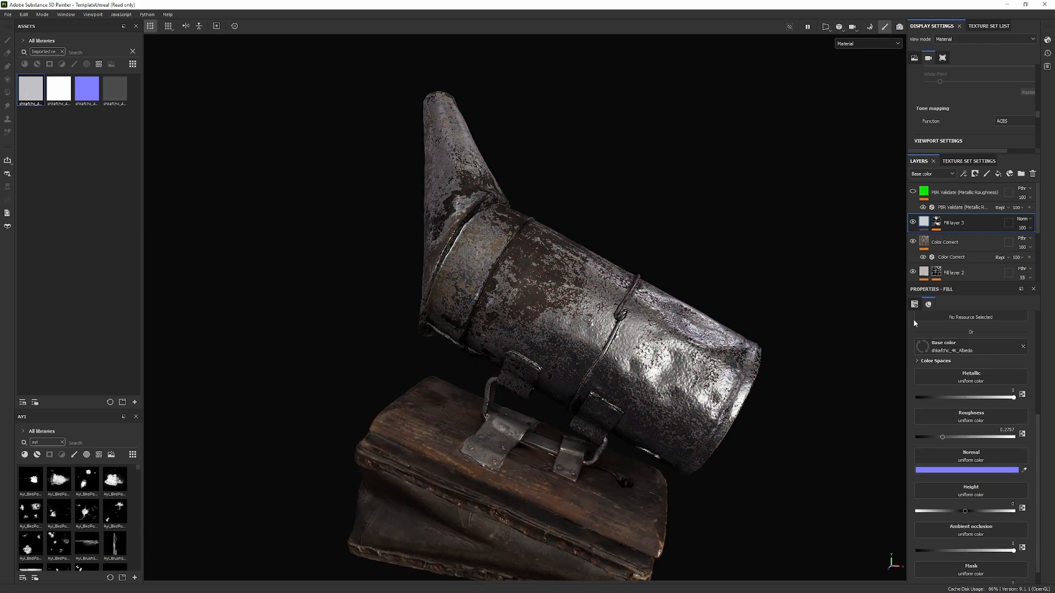
{"action": "scroll", "coordinate": [530, 253], "scroll_direction": "up", "scroll_amount": 2}
{"action": "left_click_drag", "start_coordinate": [67, 94], "coordinate": [970, 378]}
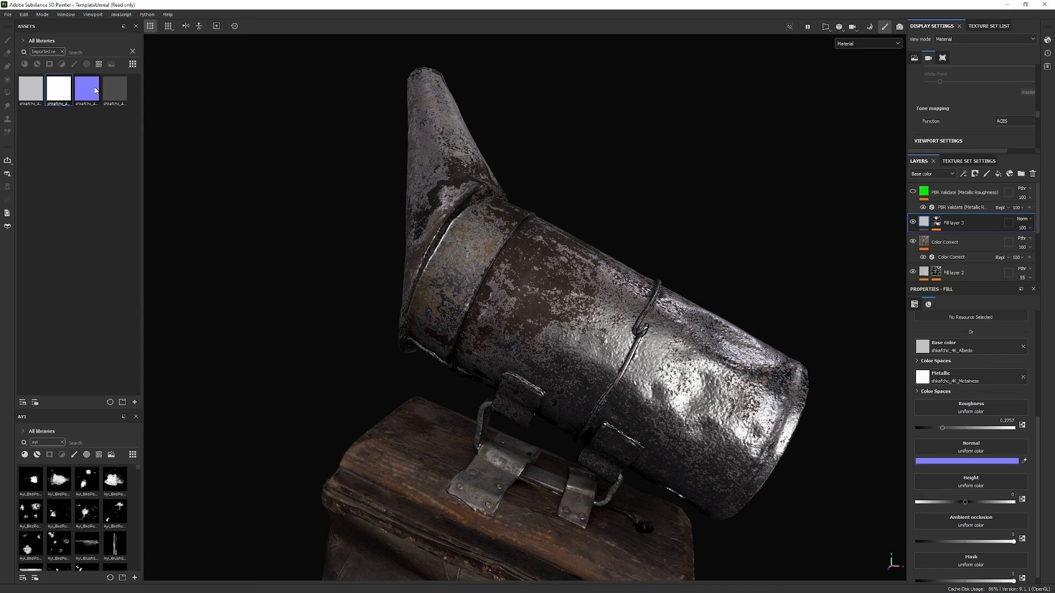
Assign the 4K Normal map with its color space set to OpenGL normal, and the 4K Roughness map to roughness.
{"action": "left_click_drag", "start_coordinate": [96, 91], "coordinate": [993, 452]}
{"action": "scroll", "coordinate": [855, 428], "scroll_direction": "up", "scroll_amount": 2}
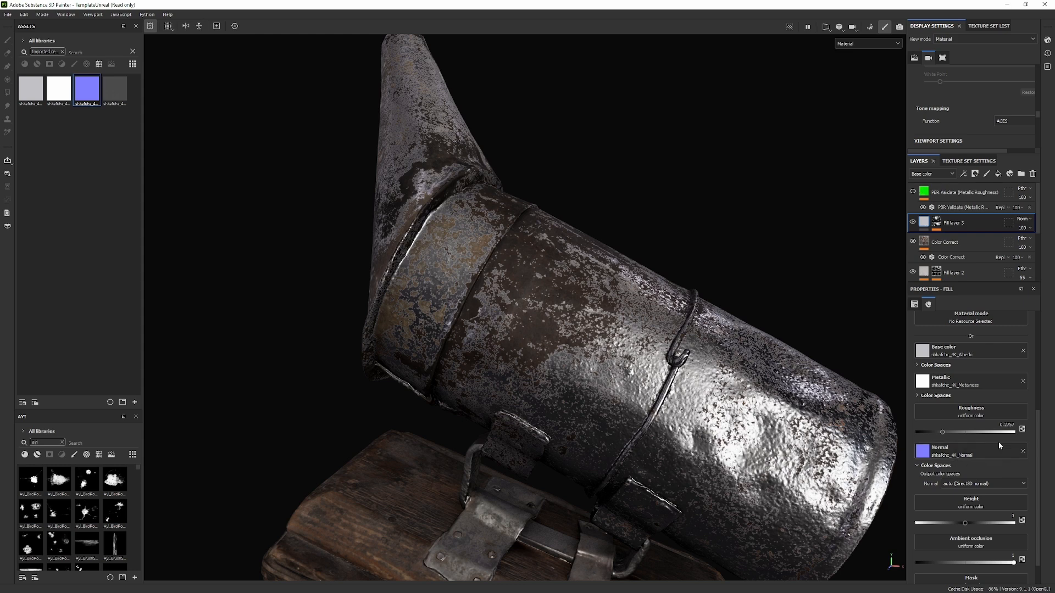
{"action": "left_click", "coordinate": [969, 485]}
{"action": "left_click", "coordinate": [972, 506]}
{"action": "mouse_move", "coordinate": [116, 98]}
{"action": "left_click_drag", "start_coordinate": [116, 98], "coordinate": [979, 419]}
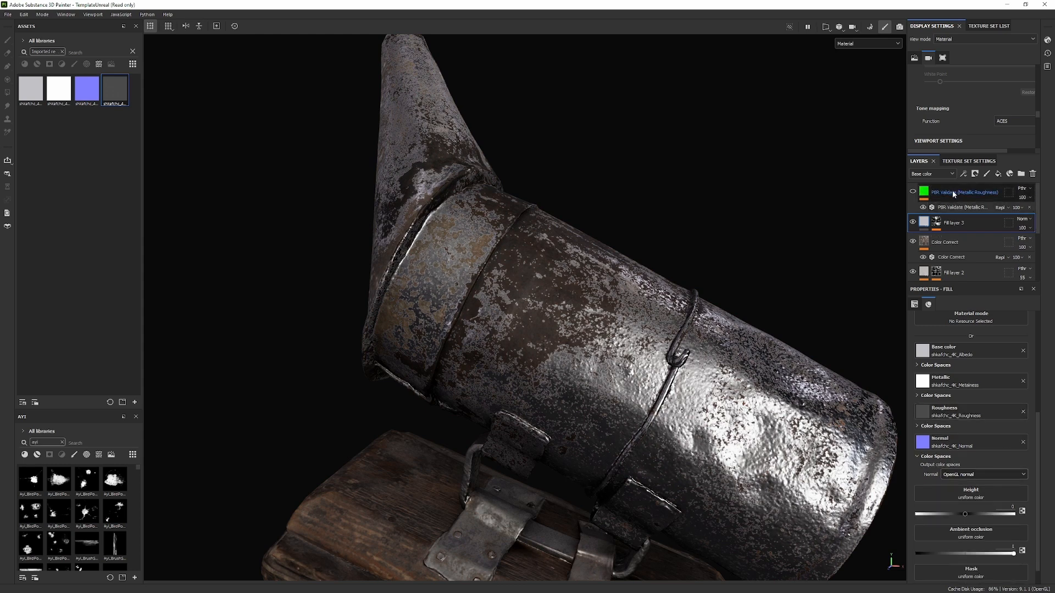
Display the roughness channel and add a Levels effect affecting Roughness to the masked fill layer.
{"action": "key", "text": "c"}
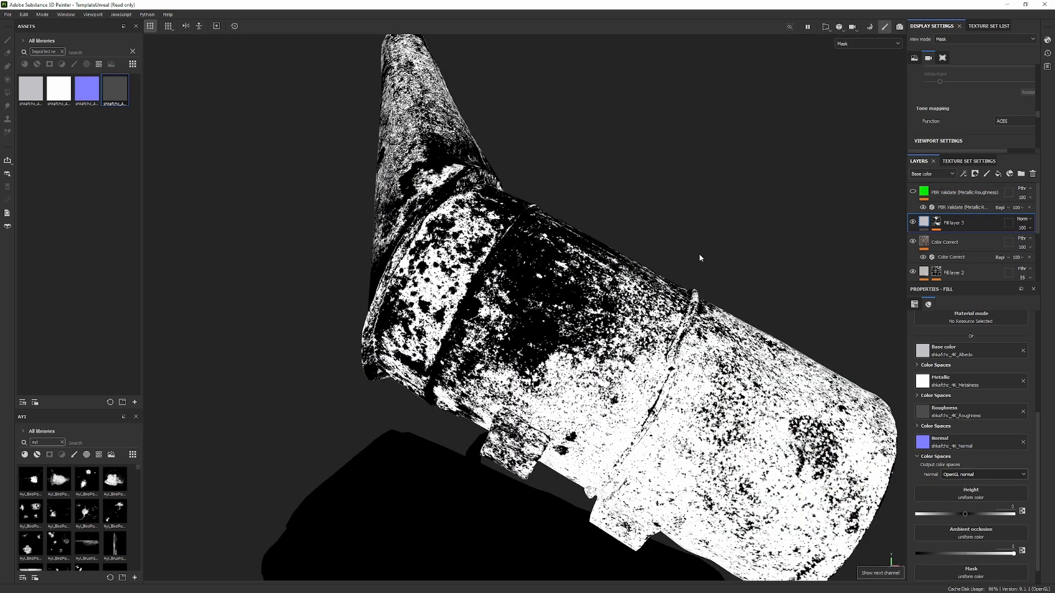
{"action": "left_click", "coordinate": [936, 222]}
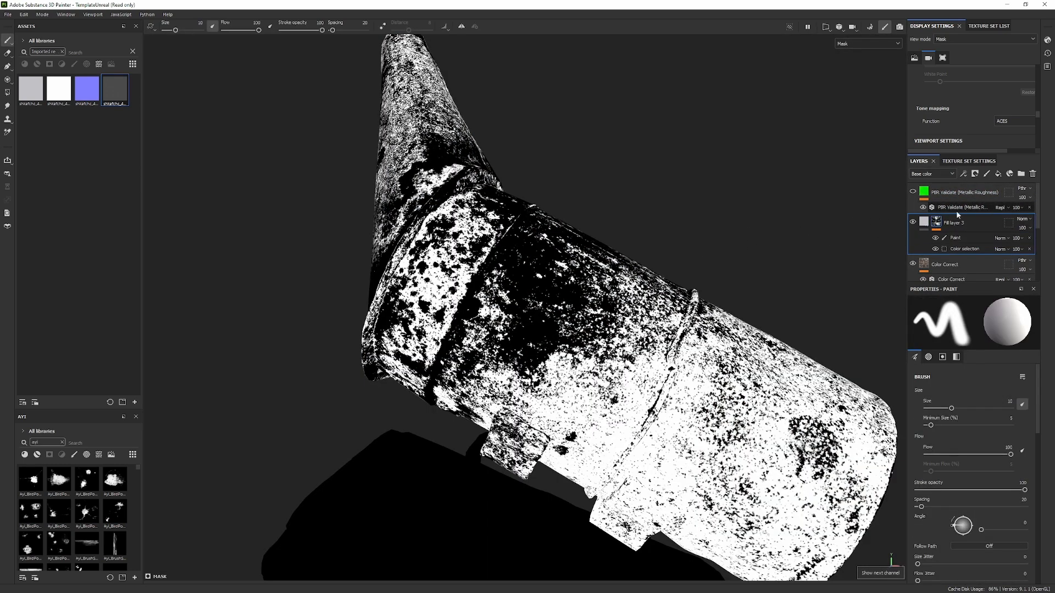
{"action": "left_click", "coordinate": [924, 221]}
{"action": "key", "text": "c"}
{"action": "key", "text": "c"}
{"action": "key", "text": "c"}
{"action": "left_click_drag", "start_coordinate": [722, 285], "coordinate": [511, 291], "text": "alt"}
{"action": "left_click", "coordinate": [964, 175]}
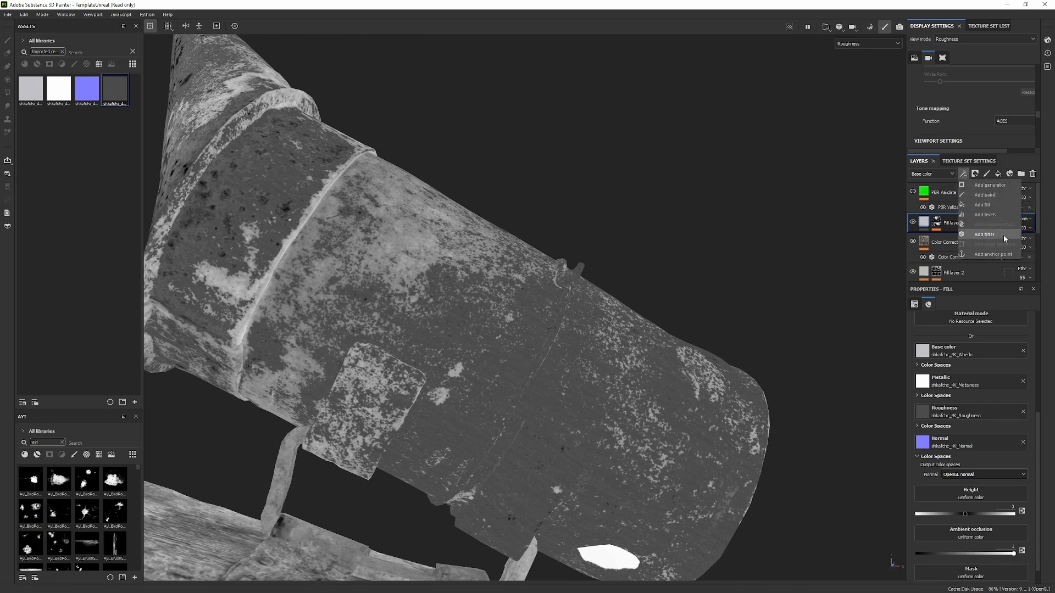
{"action": "left_click", "coordinate": [991, 219]}
{"action": "left_click", "coordinate": [969, 319]}
{"action": "left_click", "coordinate": [971, 344]}
Increase the roughness contrast in Levels by setting the input black point to about 0.206 and white point to about 0.592.
{"action": "left_click_drag", "start_coordinate": [1032, 338], "coordinate": [989, 337]}
{"action": "left_click_drag", "start_coordinate": [915, 337], "coordinate": [935, 337]}
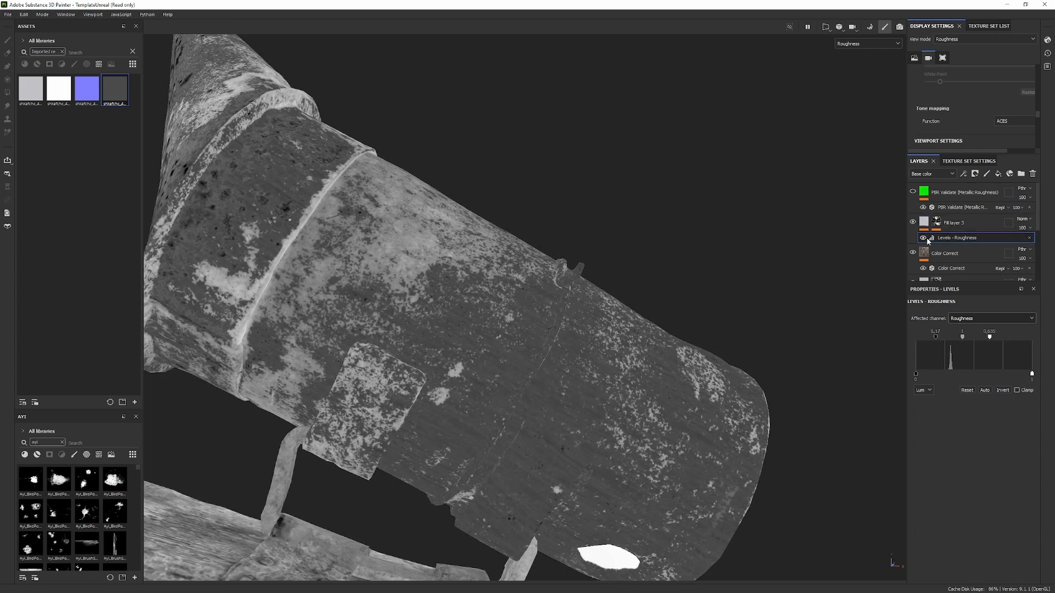
{"action": "scroll", "coordinate": [563, 376], "scroll_direction": "up", "scroll_amount": 3}
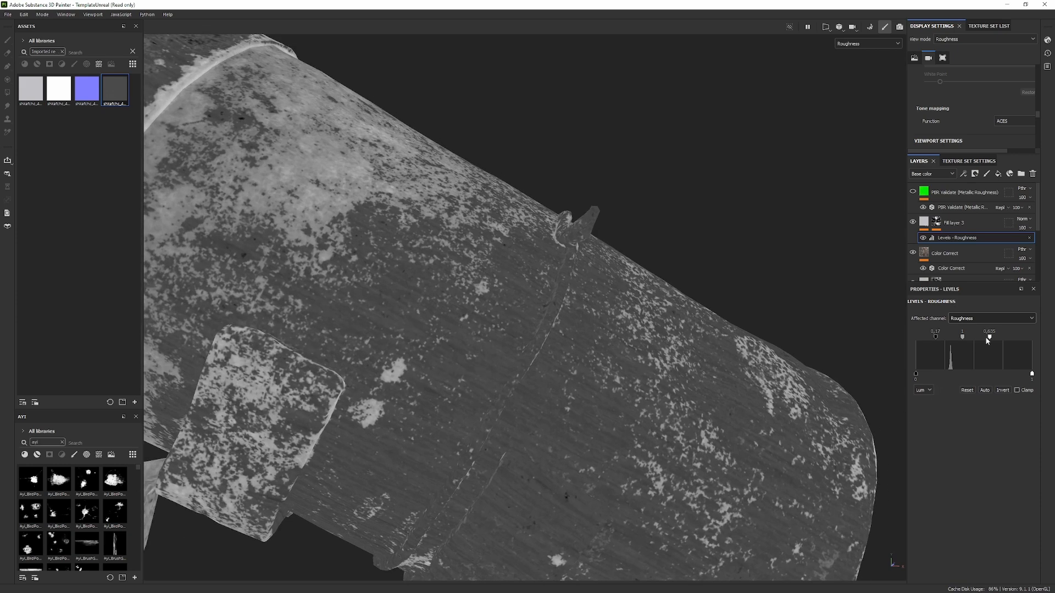
{"action": "left_click_drag", "start_coordinate": [939, 341], "coordinate": [941, 341]}
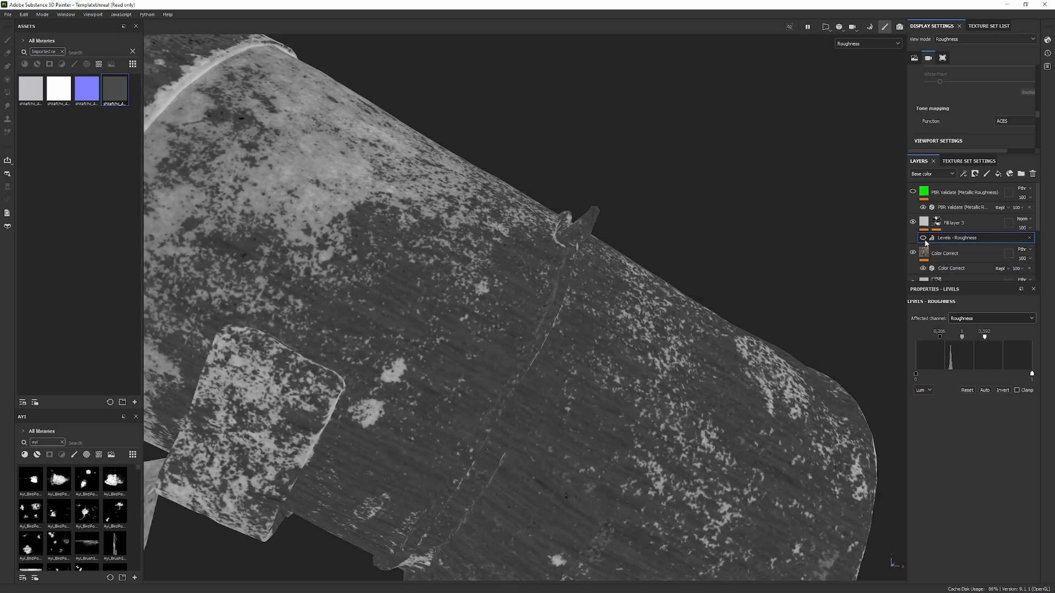
Return to the material view and examine the can's metal reflections under rotated lighting.
{"action": "scroll", "coordinate": [647, 215], "scroll_direction": "down", "scroll_amount": 3}
{"action": "left_click_drag", "start_coordinate": [647, 215], "coordinate": [490, 256], "text": "alt"}
{"action": "key", "text": "m"}
{"action": "mouse_move", "coordinate": [528, 262]}
{"action": "right_mouse_down", "text": "shift"}
{"action": "mouse_move", "coordinate": [557, 263]}
{"action": "mouse_move", "coordinate": [543, 264]}
{"action": "right_mouse_up", "text": "shift"}
{"action": "scroll", "coordinate": [542, 263], "scroll_direction": "down", "scroll_amount": 2}
{"action": "left_click_drag", "start_coordinate": [543, 263], "coordinate": [575, 245], "text": "alt"}
{"action": "mouse_move", "coordinate": [574, 245]}
{"action": "right_mouse_down", "text": "shift"}
{"action": "mouse_move", "coordinate": [588, 244]}
{"action": "mouse_move", "coordinate": [560, 243]}
{"action": "right_mouse_up", "text": "shift"}
{"action": "scroll", "coordinate": [562, 242], "scroll_direction": "up", "scroll_amount": 3}
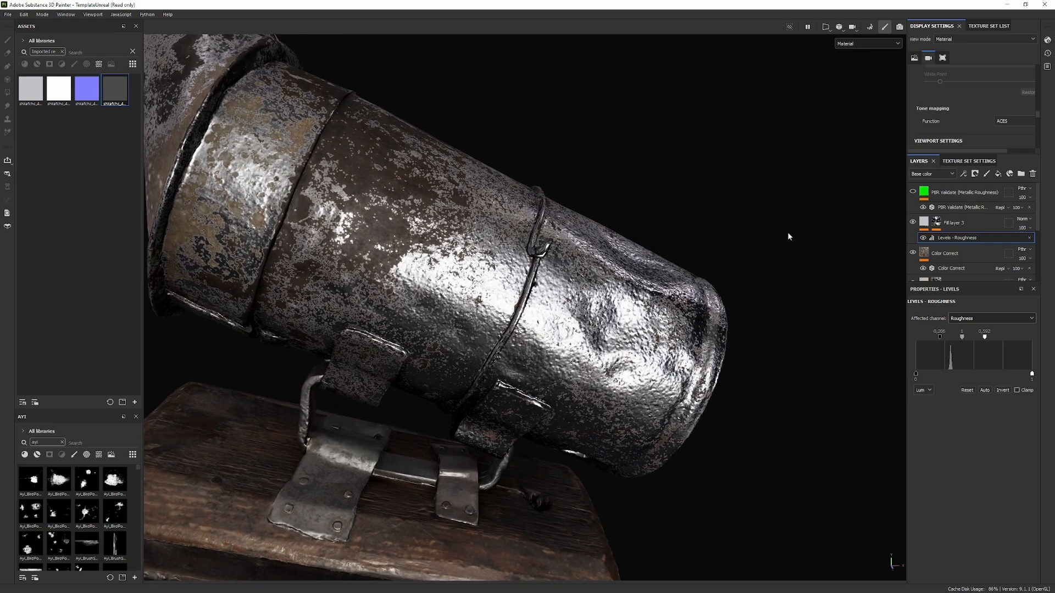
Select the masked fill layer's material and examine the whole smoker from farther away and from different angles.
{"action": "left_click", "coordinate": [929, 224]}
{"action": "scroll", "coordinate": [648, 226], "scroll_direction": "down", "scroll_amount": 1}
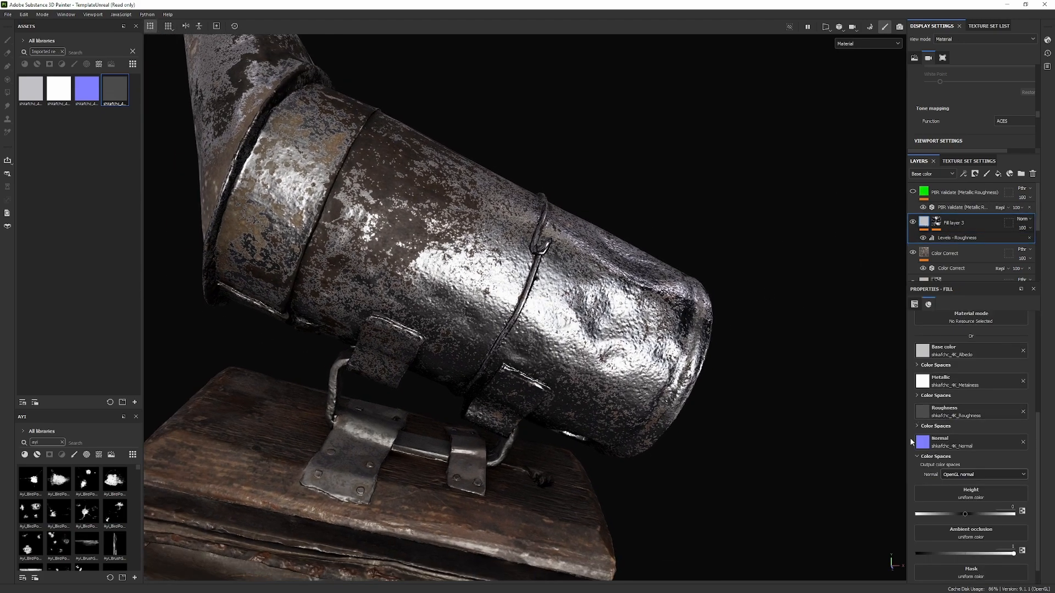
{"action": "scroll", "coordinate": [659, 336], "scroll_direction": "down", "scroll_amount": 2}
{"action": "left_click_drag", "start_coordinate": [513, 260], "coordinate": [541, 250], "text": "alt"}
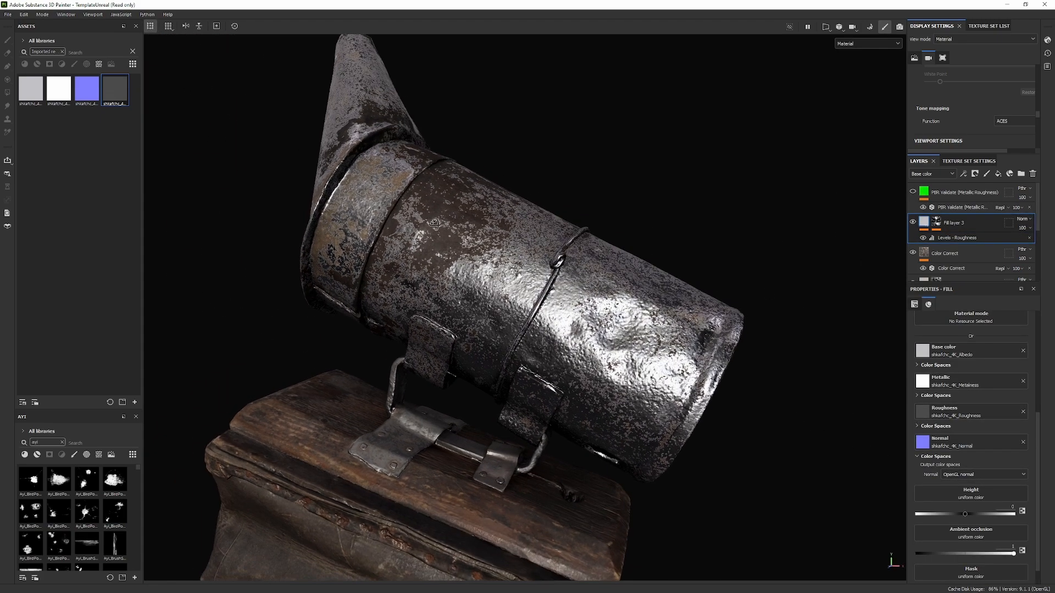
{"action": "right_click_drag", "start_coordinate": [541, 250], "coordinate": [484, 258], "text": "alt"}
{"action": "left_click_drag", "start_coordinate": [484, 259], "coordinate": [424, 267], "text": "alt"}
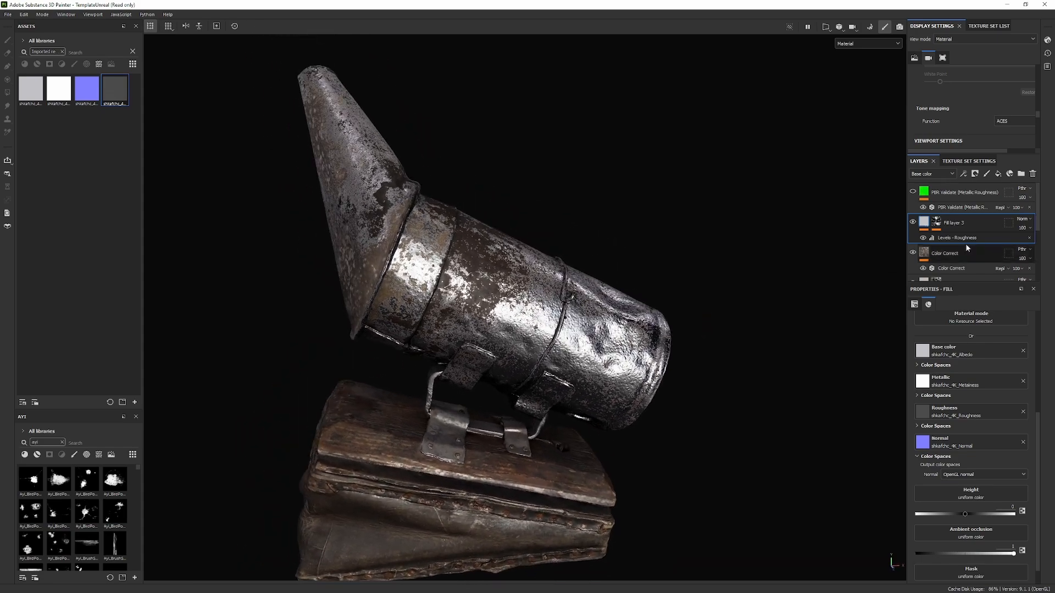
Compare the can with Fill layer 3 hidden and shown, check the layer's mask, and examine the metal under rotated lighting.
{"action": "left_click", "coordinate": [914, 222]}
{"action": "left_click", "coordinate": [912, 223]}
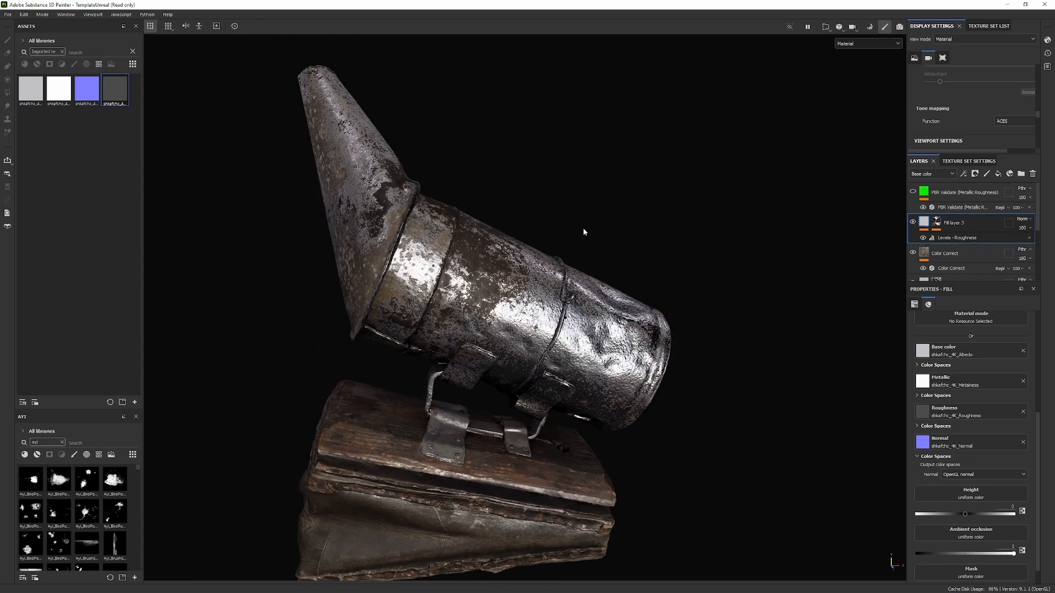
{"action": "right_click_drag", "start_coordinate": [693, 202], "coordinate": [730, 206], "text": "alt"}
{"action": "left_click_drag", "start_coordinate": [731, 206], "coordinate": [715, 225], "text": "alt"}
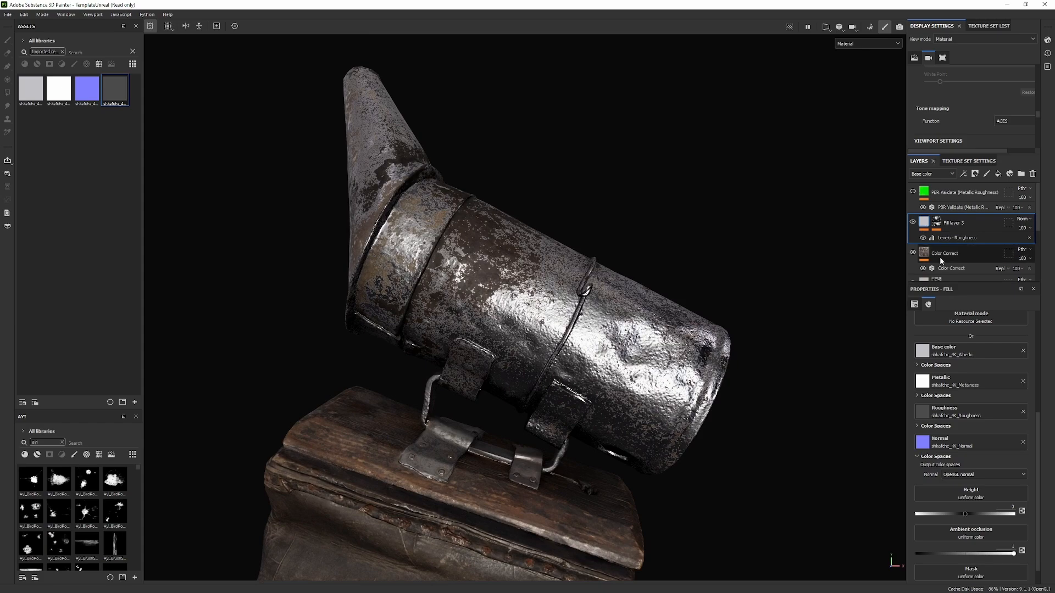
{"action": "left_click", "coordinate": [936, 223], "text": "alt"}
{"action": "right_click_drag", "start_coordinate": [596, 258], "coordinate": [621, 254], "text": "alt"}
{"action": "middle_click_drag", "start_coordinate": [621, 254], "coordinate": [679, 303], "text": "alt"}
{"action": "key", "text": "m"}
{"action": "left_click_drag", "start_coordinate": [748, 251], "coordinate": [717, 288], "text": "alt"}
{"action": "scroll", "coordinate": [944, 261], "scroll_direction": "down", "scroll_amount": 2}
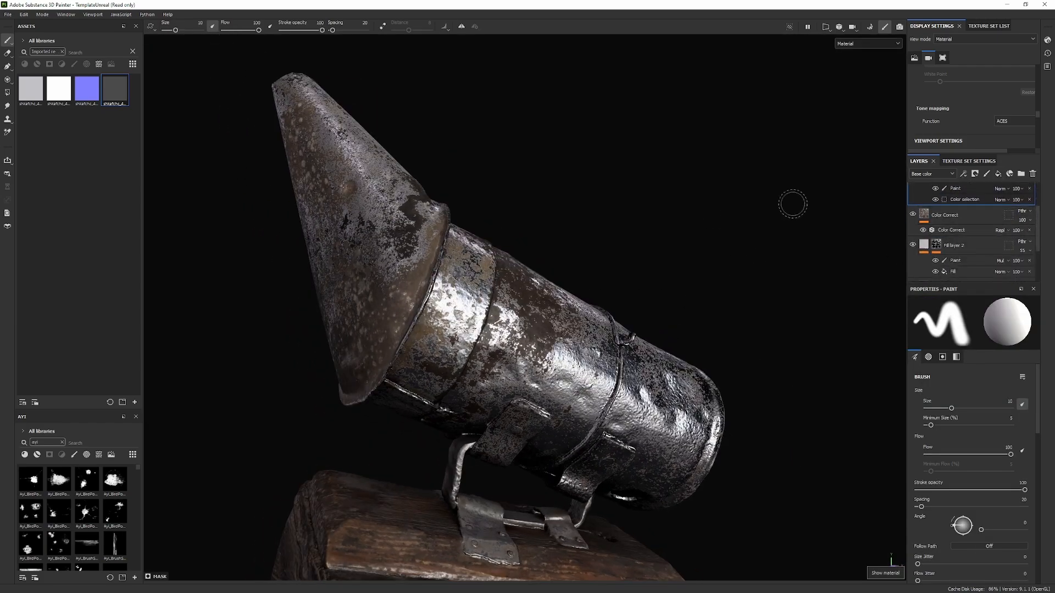
{"action": "left_click_drag", "start_coordinate": [588, 239], "coordinate": [608, 233], "text": "alt"}
{"action": "right_click_drag", "start_coordinate": [608, 233], "coordinate": [709, 277], "text": "shift"}
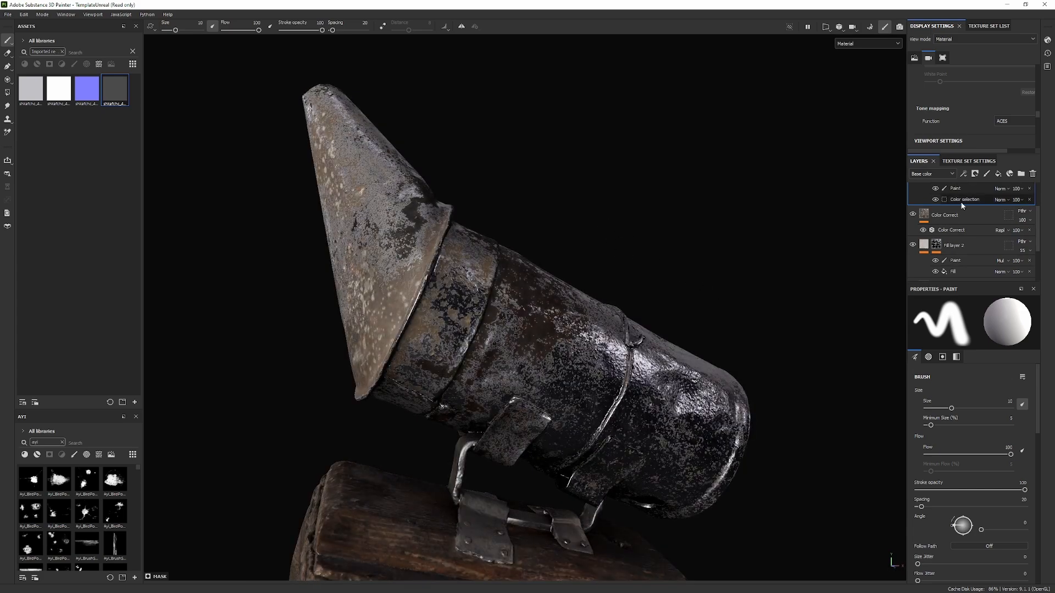
In Fill layer 2's mask, fill the smoker's cone and can body with white on the Paint effect using Polygon Fill.
{"action": "left_click", "coordinate": [936, 245]}
{"action": "key", "text": "m"}
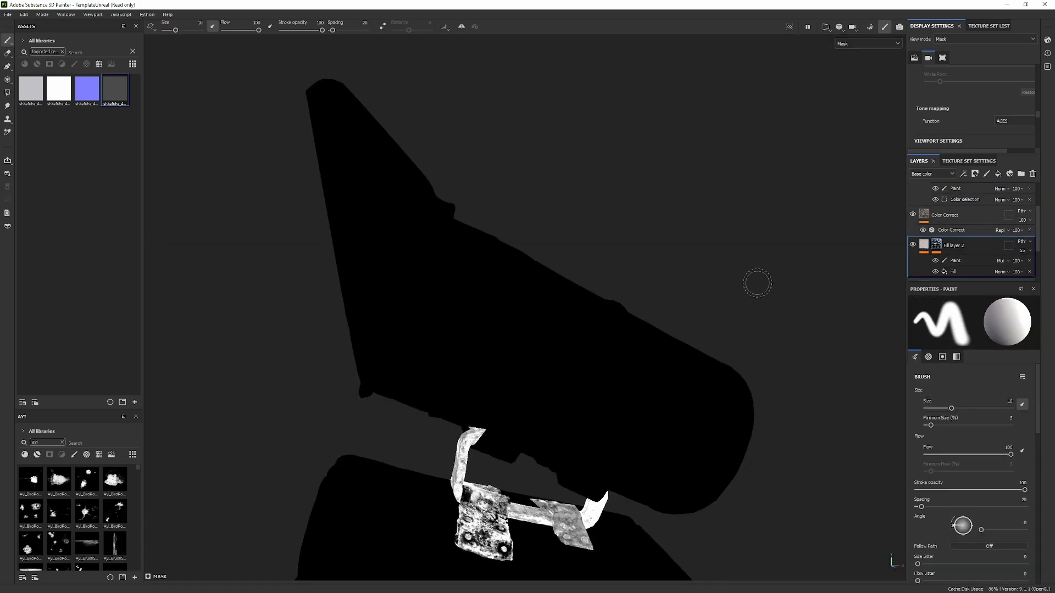
{"action": "left_click", "coordinate": [948, 264]}
{"action": "key", "text": "4"}
{"action": "right_click_drag", "start_coordinate": [497, 289], "coordinate": [477, 270], "text": "alt"}
{"action": "key", "text": "x"}
{"action": "left_click_drag", "start_coordinate": [299, 97], "coordinate": [394, 151]}
{"action": "middle_click_drag", "start_coordinate": [480, 215], "coordinate": [396, 158], "text": "alt"}
{"action": "left_click_drag", "start_coordinate": [404, 217], "coordinate": [437, 225]}
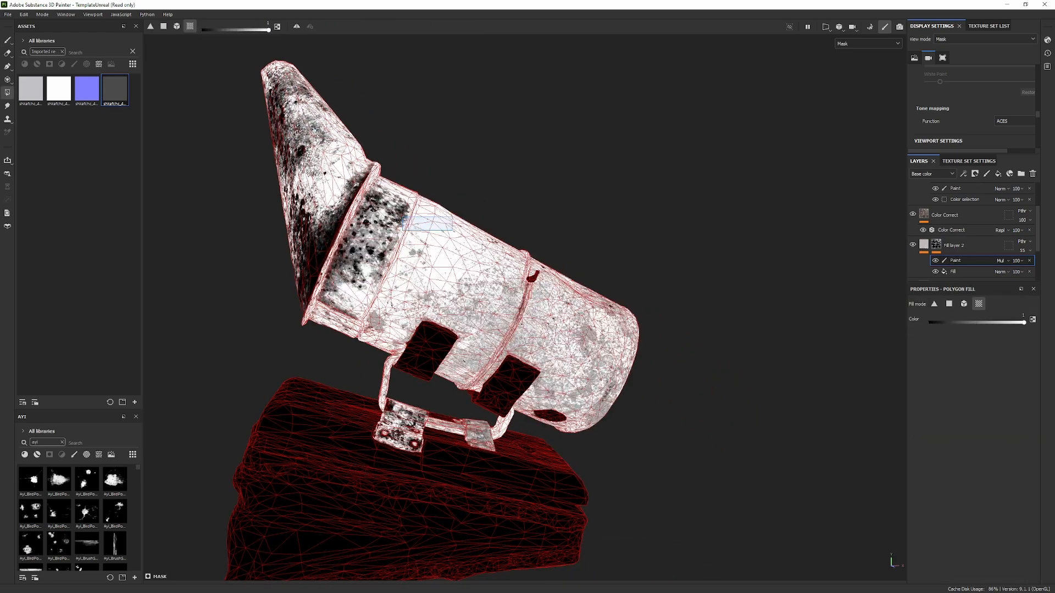
Fill the can's bracket plates, wire loop and lower hole with white in the same mask, and return to the brush.
{"action": "left_click_drag", "start_coordinate": [521, 241], "coordinate": [528, 206], "text": "alt"}
{"action": "left_click_drag", "start_coordinate": [360, 289], "coordinate": [535, 316]}
{"action": "middle_click_drag", "start_coordinate": [536, 316], "coordinate": [575, 177], "text": "alt"}
{"action": "right_click_drag", "start_coordinate": [574, 176], "coordinate": [591, 212], "text": "alt"}
{"action": "middle_click_drag", "start_coordinate": [549, 176], "coordinate": [528, 223], "text": "alt"}
{"action": "mouse_move", "coordinate": [492, 216]}
{"action": "left_mouse_down"}
{"action": "mouse_move", "coordinate": [598, 282]}
{"action": "mouse_move", "coordinate": [634, 353]}
{"action": "left_mouse_up"}
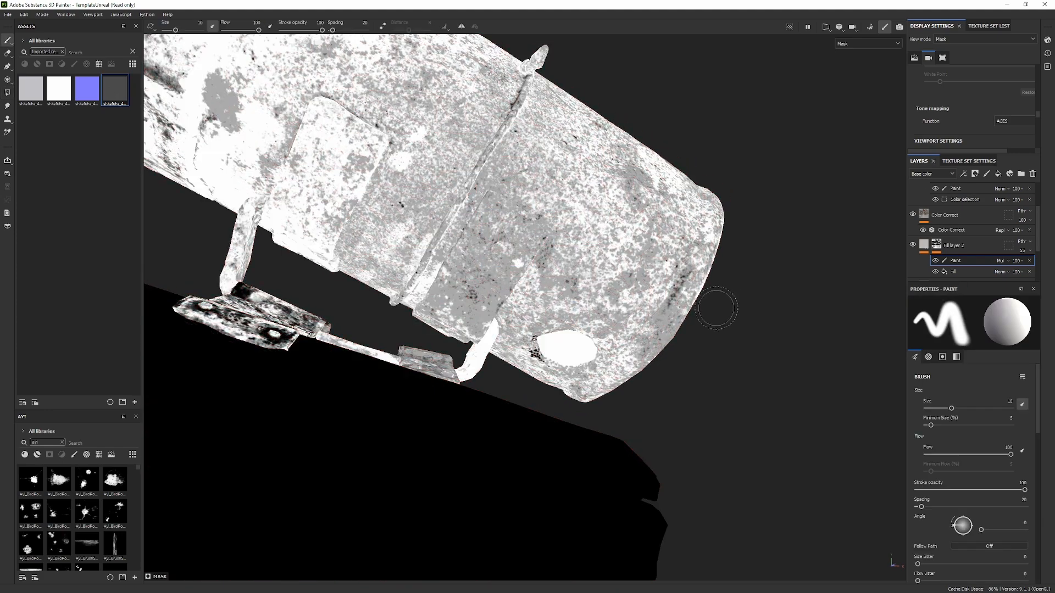
{"action": "right_click_drag", "start_coordinate": [632, 308], "coordinate": [609, 270], "text": "alt"}
{"action": "key", "text": "1"}
Show the full material and examine the can's metal from different angles under rotated lighting.
{"action": "key", "text": "m"}
{"action": "middle_click_drag", "start_coordinate": [657, 254], "coordinate": [666, 390], "text": "alt"}
{"action": "right_click_drag", "start_coordinate": [666, 390], "coordinate": [368, 286], "text": "alt"}
{"action": "left_click_drag", "start_coordinate": [368, 285], "coordinate": [389, 297], "text": "alt"}
{"action": "right_click_drag", "start_coordinate": [485, 264], "coordinate": [725, 247], "text": "shift"}
{"action": "left_click_drag", "start_coordinate": [726, 248], "coordinate": [754, 224], "text": "alt"}
{"action": "scroll", "coordinate": [942, 233], "scroll_direction": "up", "scroll_amount": 3}
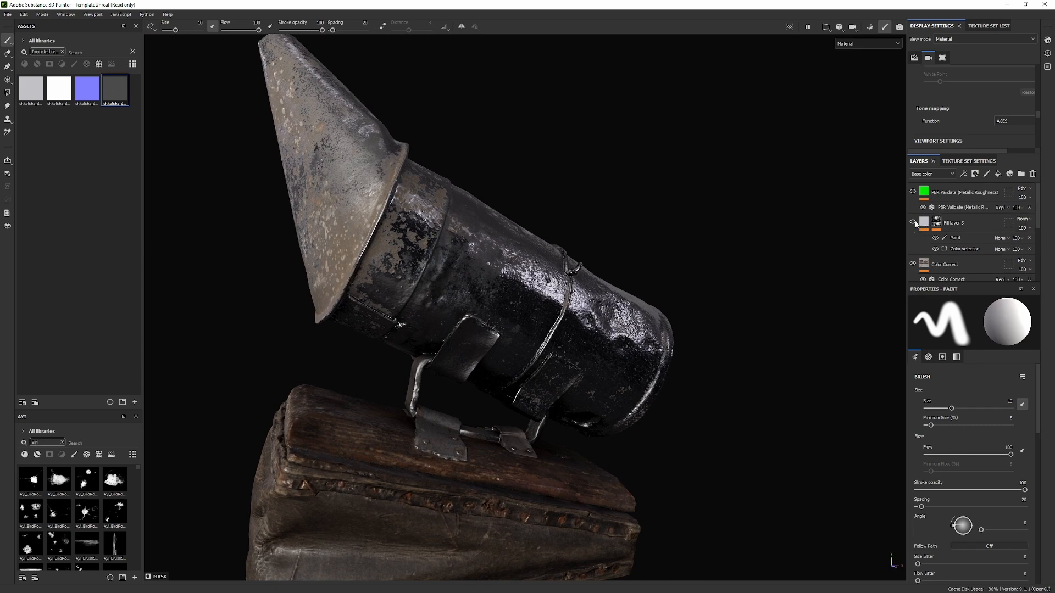
Move Fill layer 3 down the layer stack so it sits directly above Fill layer 1.
{"action": "left_click", "coordinate": [924, 222]}
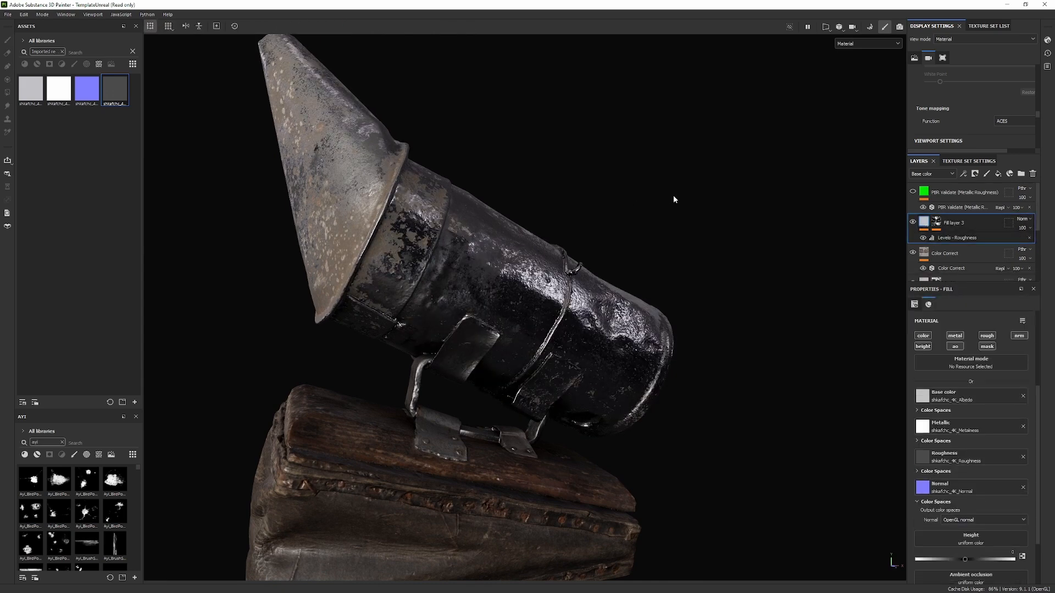
{"action": "scroll", "coordinate": [929, 215], "scroll_direction": "down", "scroll_amount": 2}
{"action": "scroll", "coordinate": [936, 218], "scroll_direction": "up", "scroll_amount": 1}
{"action": "key", "text": "Delete"}
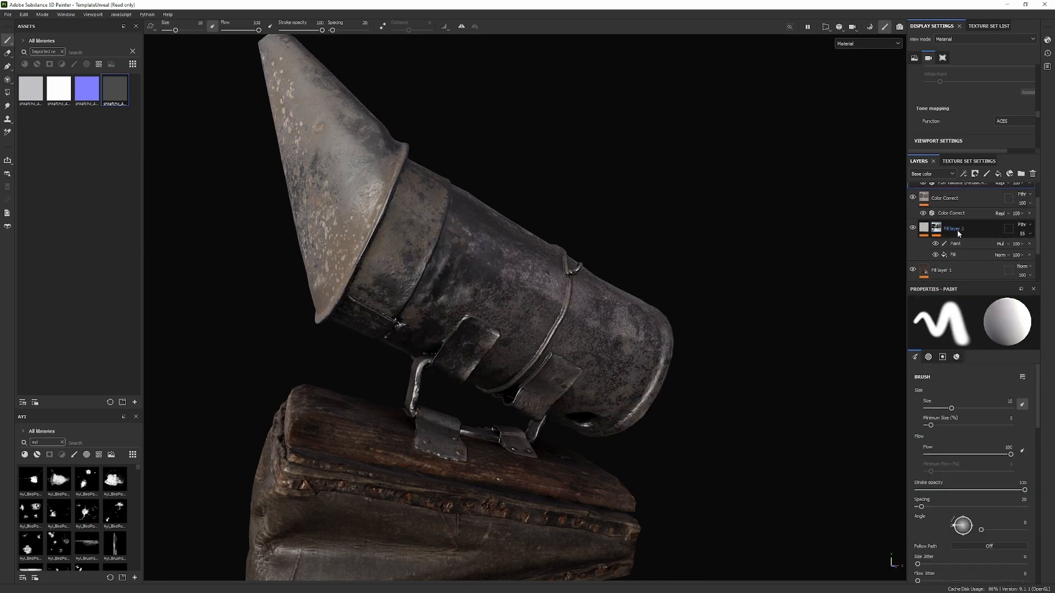
{"action": "scroll", "coordinate": [956, 235], "scroll_direction": "down", "scroll_amount": 1}
{"action": "key", "text": "ctrl+z"}
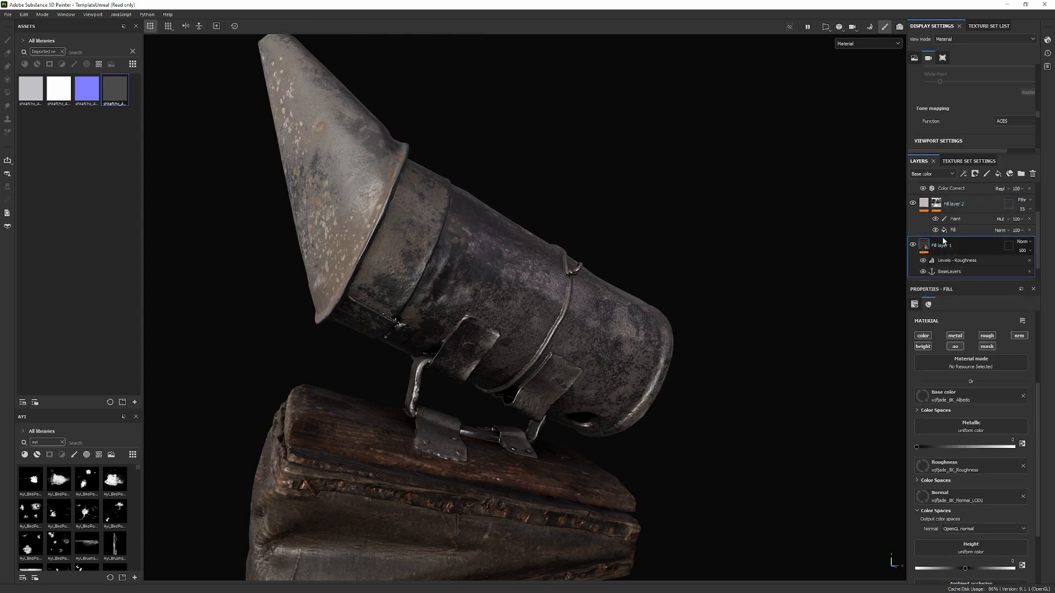
{"action": "left_click_drag", "start_coordinate": [740, 233], "coordinate": [854, 255], "text": "alt"}
{"action": "key", "text": "b"}
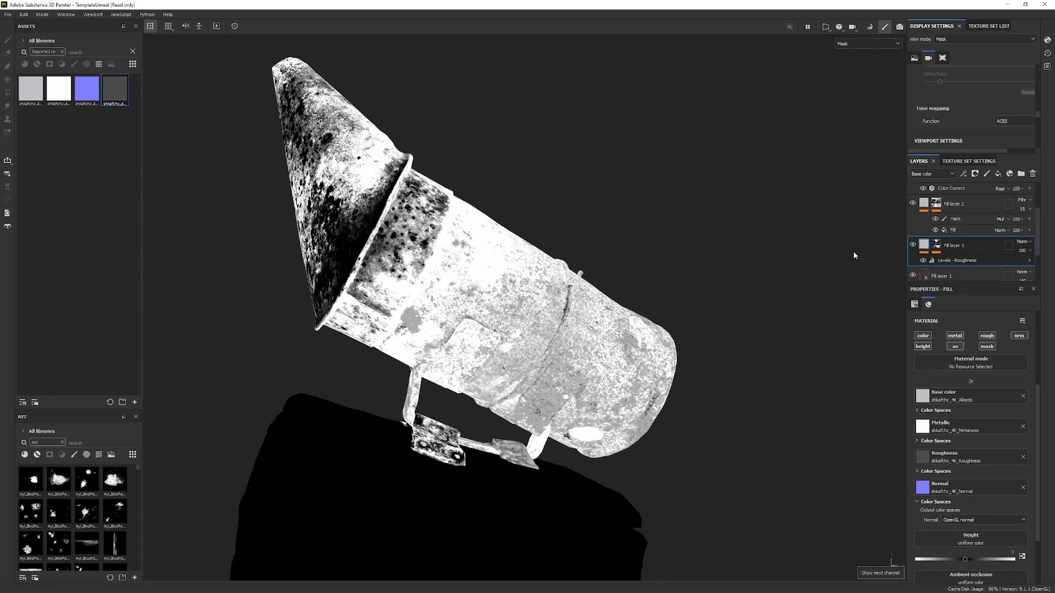
Examine the smoker's base color, metallic and roughness channels from different angles.
{"action": "left_click", "coordinate": [940, 245]}
{"action": "key", "text": "m"}
{"action": "key", "text": "c"}
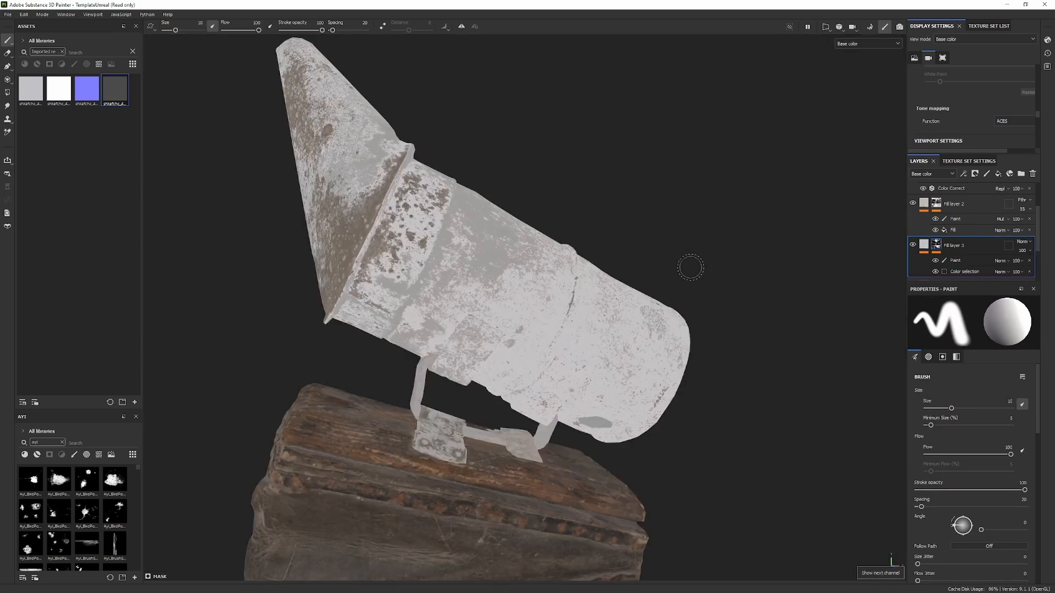
{"action": "mouse_move", "coordinate": [691, 267]}
{"action": "left_mouse_down", "text": "alt"}
{"action": "mouse_move", "coordinate": [736, 286]}
{"action": "mouse_move", "coordinate": [692, 263]}
{"action": "left_mouse_up", "text": "alt"}
{"action": "right_click_drag", "start_coordinate": [692, 263], "coordinate": [796, 270], "text": "alt"}
{"action": "left_click_drag", "start_coordinate": [797, 270], "coordinate": [901, 261], "text": "alt"}
{"action": "key", "text": "c"}
{"action": "left_click_drag", "start_coordinate": [805, 263], "coordinate": [576, 268], "text": "alt"}
{"action": "key", "text": "c"}
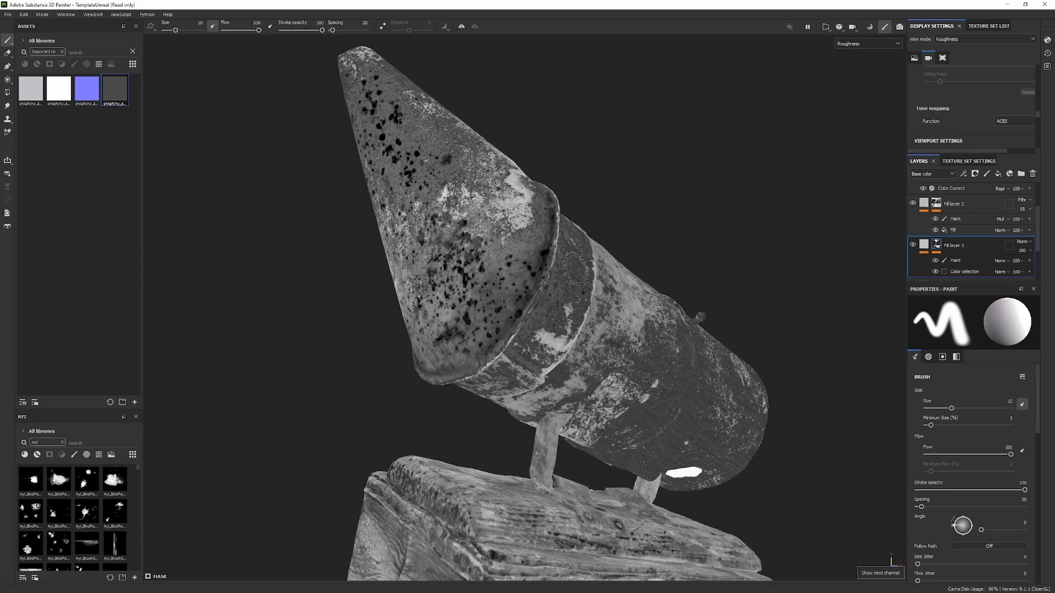
Set the midtone of Fill layer 3's roughness Levels effect to about 0.63.
{"action": "left_click", "coordinate": [925, 247]}
{"action": "left_click", "coordinate": [950, 261]}
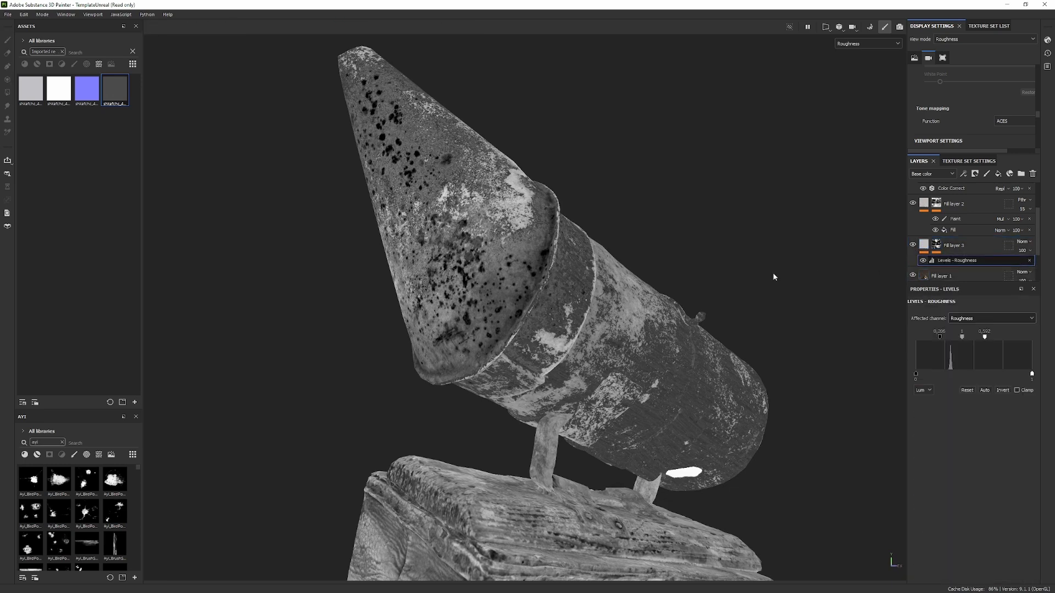
{"action": "left_click_drag", "start_coordinate": [816, 272], "coordinate": [857, 275], "text": "alt"}
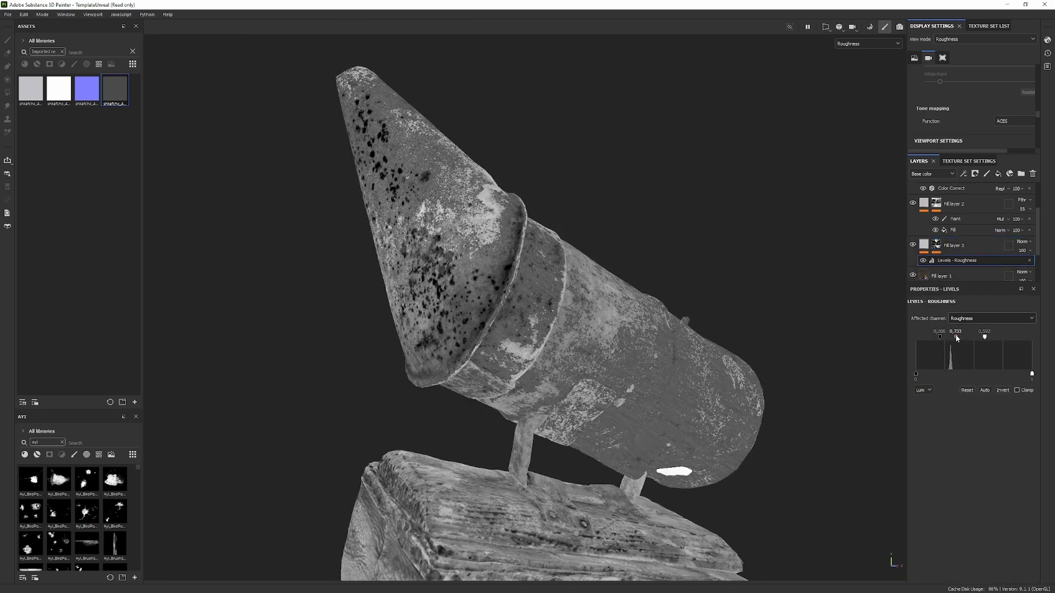
{"action": "left_click_drag", "start_coordinate": [659, 346], "coordinate": [549, 351], "text": "alt"}
Display the full material and examine the can's reflections under rotated lighting, both close up and from farther away.
{"action": "key", "text": "m"}
{"action": "left_click_drag", "start_coordinate": [817, 315], "coordinate": [701, 280], "text": "alt"}
{"action": "right_click_drag", "start_coordinate": [697, 281], "coordinate": [773, 312], "text": "shift"}
{"action": "left_click_drag", "start_coordinate": [773, 313], "coordinate": [847, 312], "text": "alt"}
{"action": "scroll", "coordinate": [430, 291], "scroll_direction": "up", "scroll_amount": 5}
{"action": "left_click_drag", "start_coordinate": [709, 295], "coordinate": [521, 297], "text": "alt"}
{"action": "scroll", "coordinate": [687, 313], "scroll_direction": "down", "scroll_amount": 5}
{"action": "scroll", "coordinate": [700, 278], "scroll_direction": "down", "scroll_amount": 2}
Cycle through the smoker's individual channels, including the normal channel, and return to the material view.
{"action": "key", "text": "c"}
{"action": "key", "text": "c"}
{"action": "key", "text": "c"}
{"action": "key", "text": "c"}
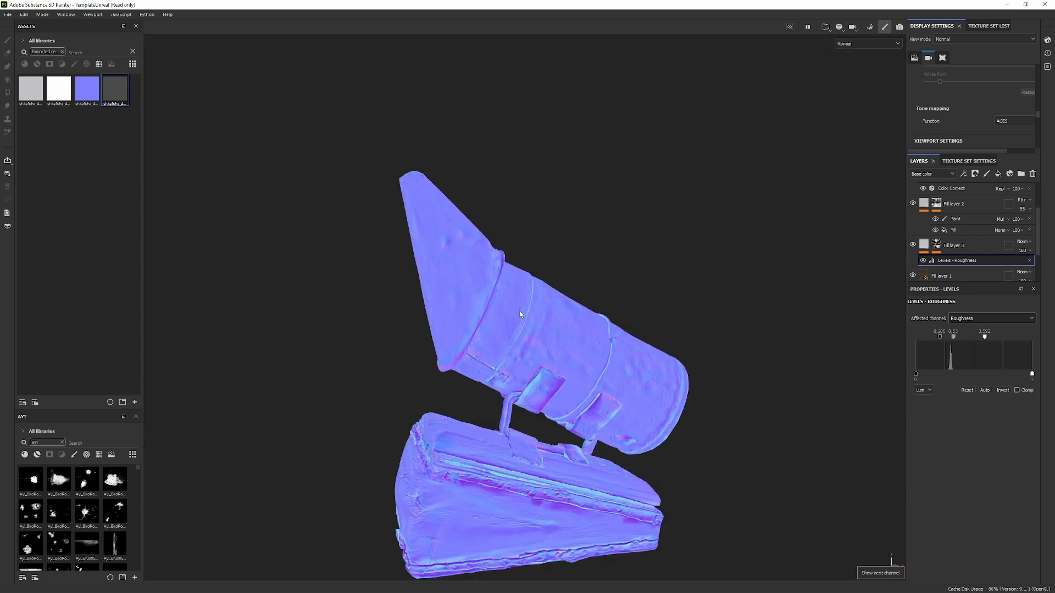
{"action": "key", "text": "c"}
{"action": "key", "text": "m"}
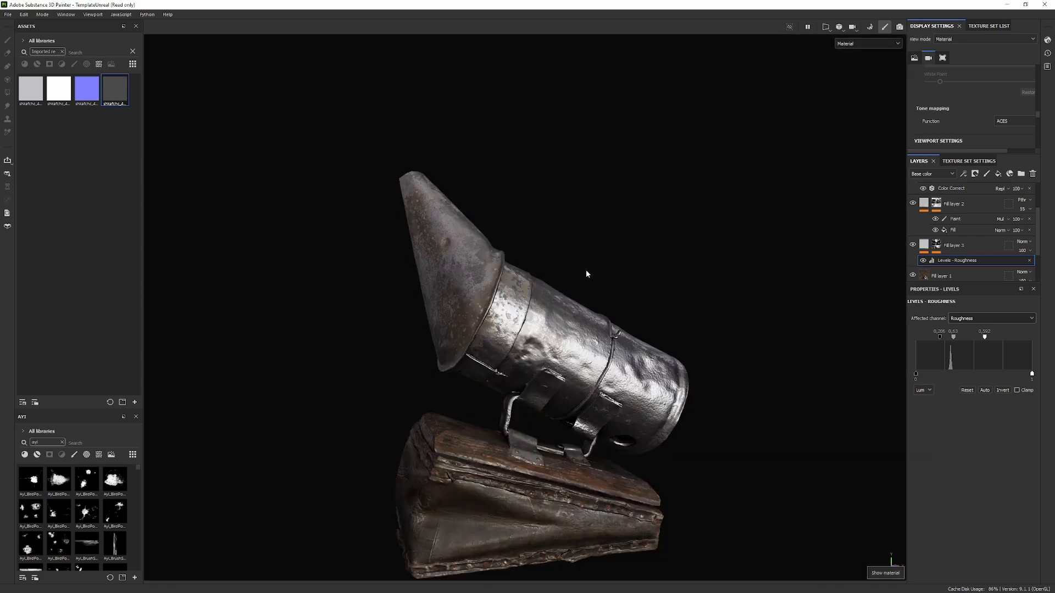
{"action": "left_click_drag", "start_coordinate": [563, 210], "coordinate": [543, 291], "text": "alt"}
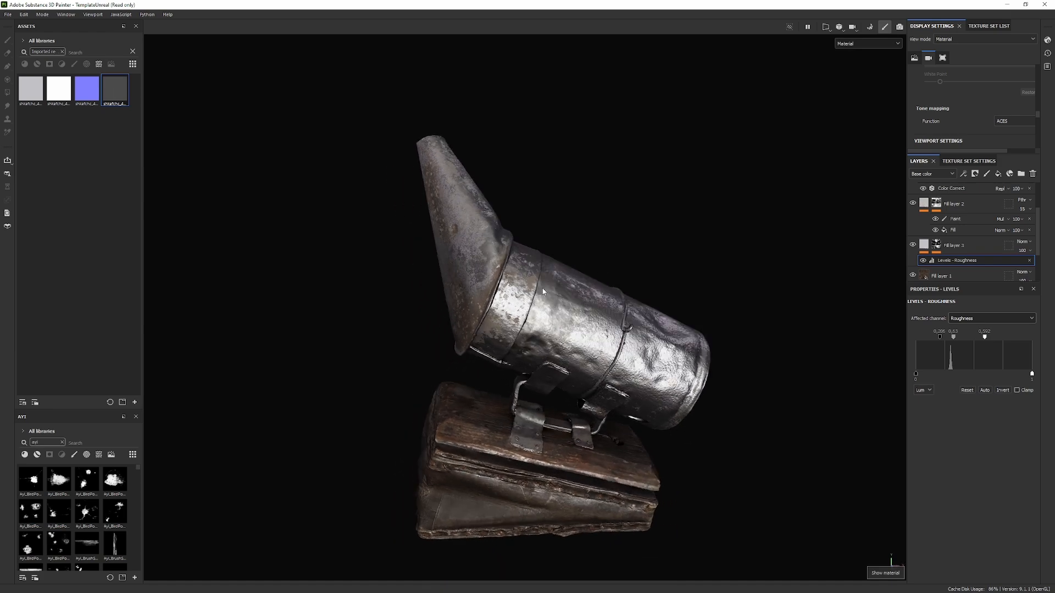
Clear the imported-resource filter and search the asset library for "dust".
{"action": "left_click", "coordinate": [62, 52]}
{"action": "type", "text": "dust"}
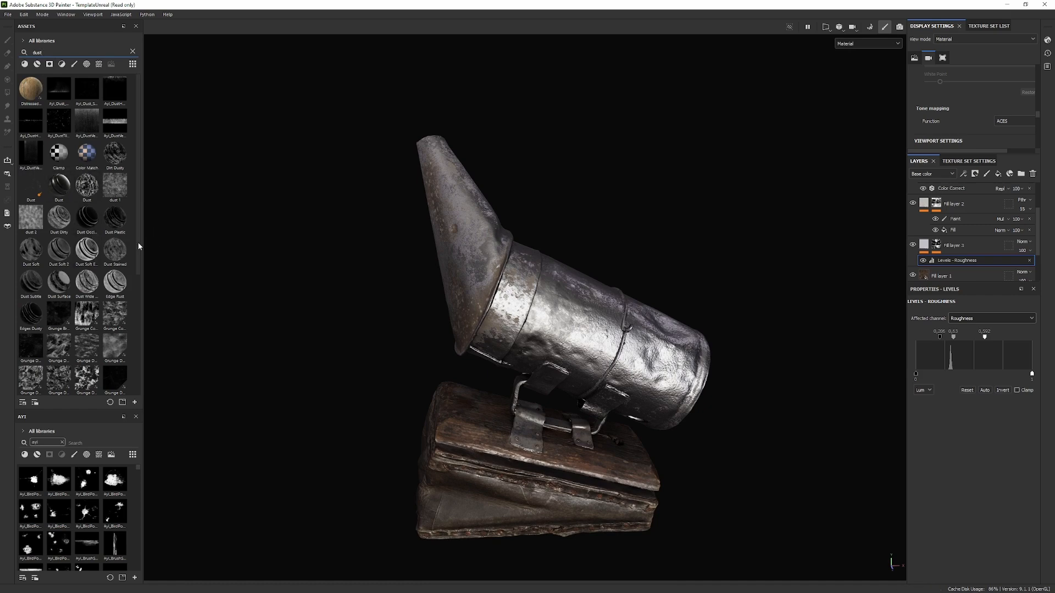
Add a fill layer above Color Correct with a black mask, and add a fill effect to that mask.
{"action": "scroll", "coordinate": [943, 248], "scroll_direction": "up", "scroll_amount": 3}
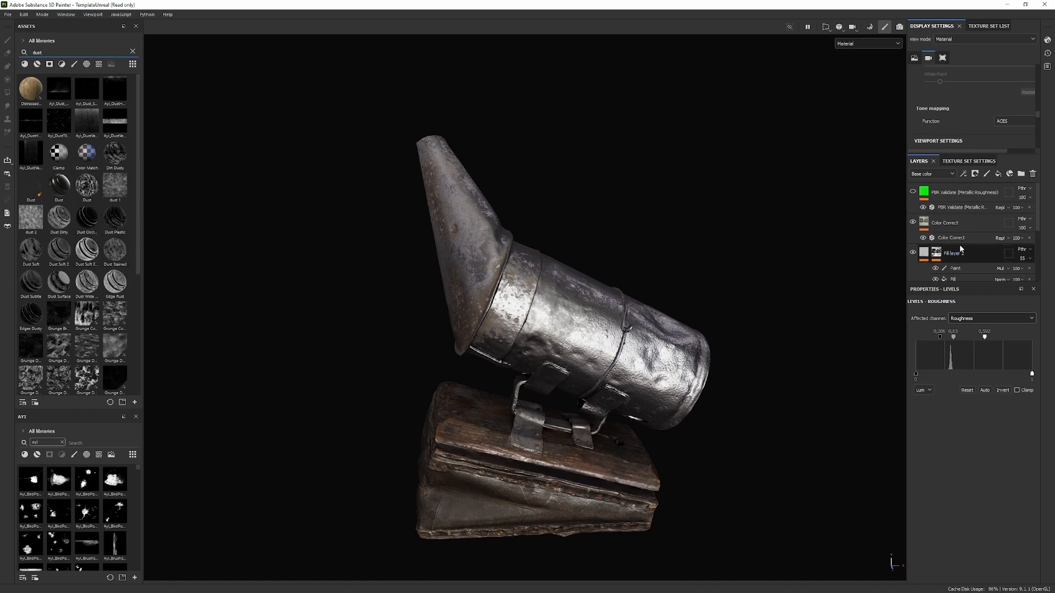
{"action": "left_click", "coordinate": [984, 222]}
{"action": "left_click", "coordinate": [998, 173]}
{"action": "scroll", "coordinate": [654, 363], "scroll_direction": "up", "scroll_amount": 1}
{"action": "left_click", "coordinate": [975, 174]}
{"action": "left_click", "coordinate": [992, 195]}
{"action": "left_click", "coordinate": [963, 173]}
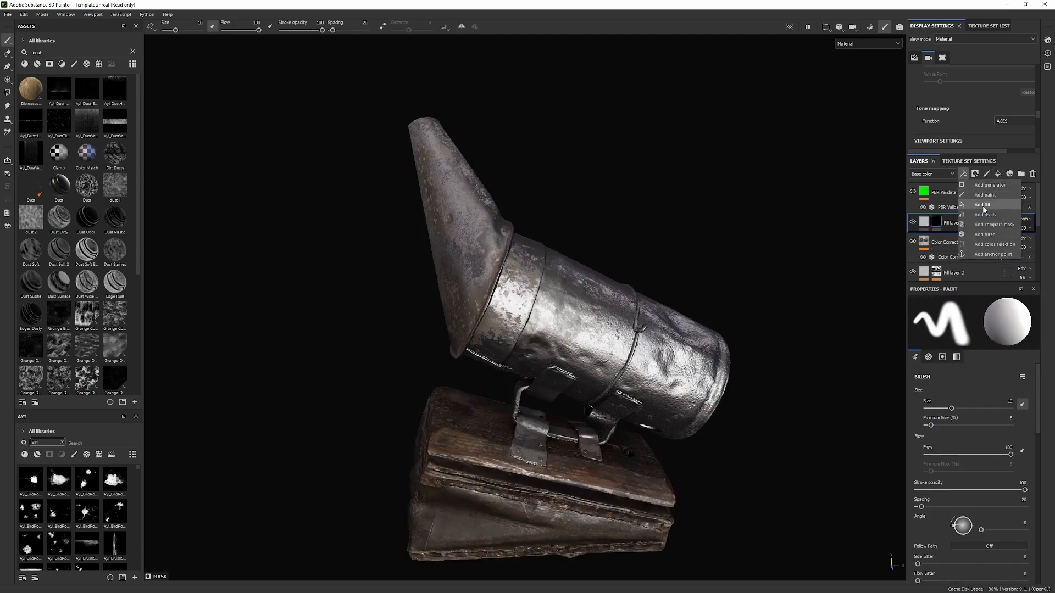
{"action": "left_click", "coordinate": [983, 205]}
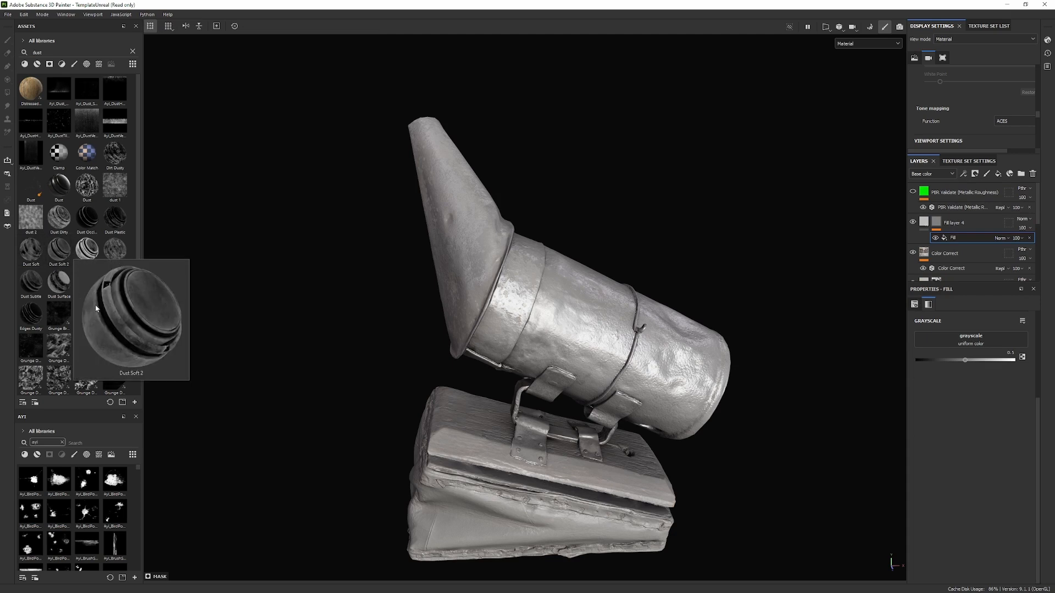
Apply the Dust Occlusion smart mask to Fill layer 4 and check how it covers the smoker.
{"action": "mouse_move", "coordinate": [99, 253]}
{"action": "left_click_drag", "start_coordinate": [87, 219], "coordinate": [939, 223]}
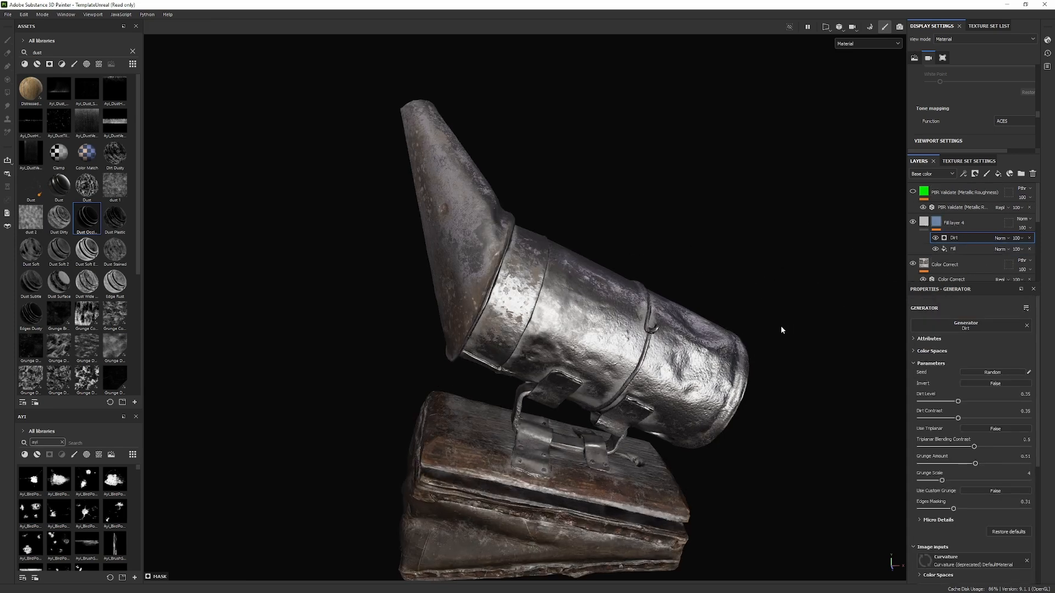
{"action": "right_click_drag", "start_coordinate": [780, 326], "coordinate": [789, 380], "text": "alt"}
{"action": "left_click_drag", "start_coordinate": [789, 381], "coordinate": [846, 329], "text": "alt"}
{"action": "key", "text": "ctrl+d"}
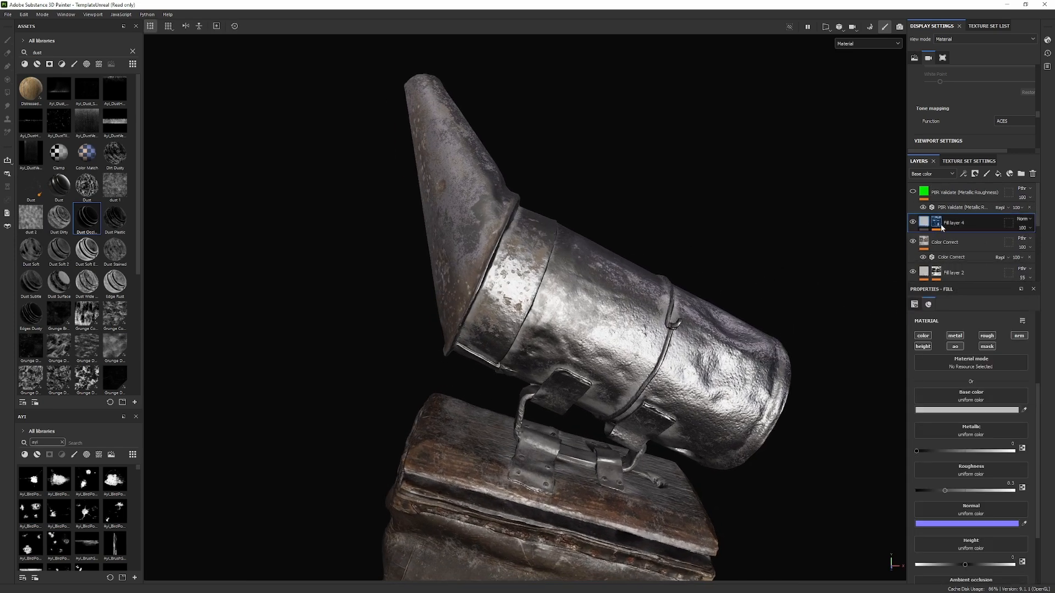
{"action": "left_click_drag", "start_coordinate": [758, 176], "coordinate": [888, 252], "text": "alt"}
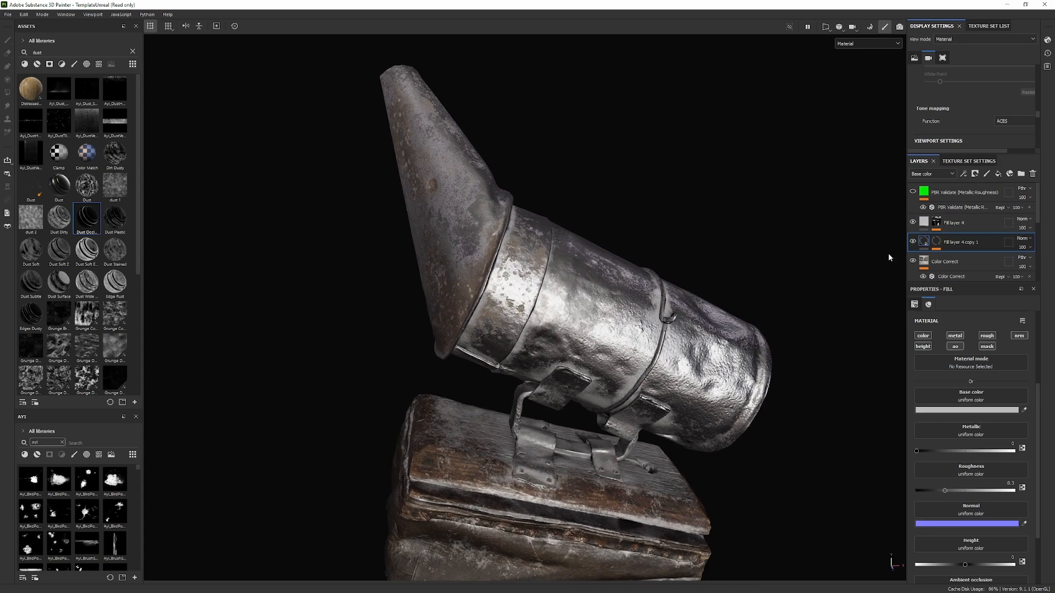
{"action": "key", "text": "Delete"}
Check Fill layer 4's mask and set the layer's metallic value to 1.
{"action": "left_click", "coordinate": [936, 222], "text": "alt"}
{"action": "mouse_move", "coordinate": [573, 258]}
{"action": "left_mouse_down", "text": "alt"}
{"action": "mouse_move", "coordinate": [541, 263]}
{"action": "mouse_move", "coordinate": [572, 266]}
{"action": "left_mouse_up", "text": "alt"}
{"action": "left_click", "coordinate": [923, 222]}
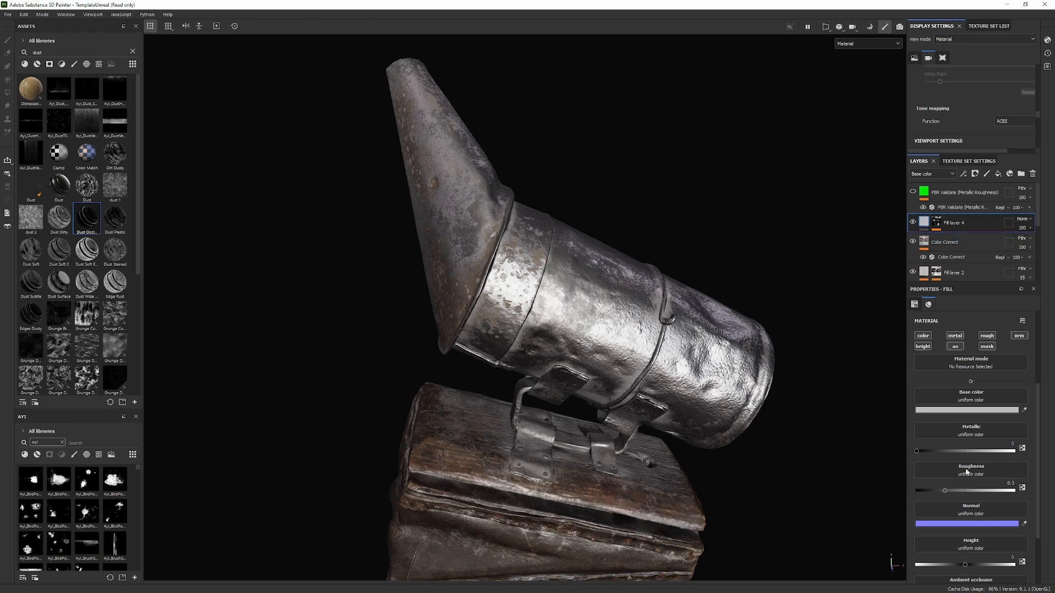
{"action": "left_click_drag", "start_coordinate": [981, 450], "coordinate": [1018, 450]}
{"action": "left_click_drag", "start_coordinate": [660, 396], "coordinate": [753, 412], "text": "alt"}
Set Fill layer 4's base color to brown 786D61, sampled from the cone's rusty lower area in the base color view.
{"action": "key", "text": "c"}
{"action": "key", "text": "c"}
{"action": "middle_click_drag", "start_coordinate": [693, 338], "coordinate": [721, 434], "text": "alt"}
{"action": "right_click_drag", "start_coordinate": [721, 434], "coordinate": [819, 447], "text": "alt"}
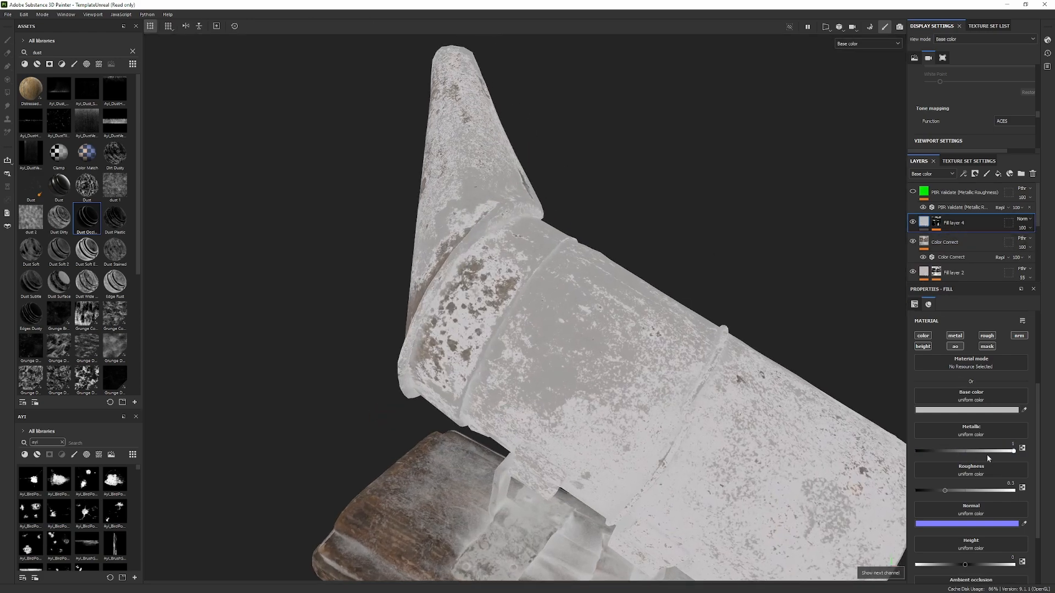
{"action": "left_click", "coordinate": [974, 410]}
{"action": "left_click_drag", "start_coordinate": [517, 347], "coordinate": [813, 566], "text": "alt"}
{"action": "middle_click_drag", "start_coordinate": [813, 566], "coordinate": [897, 515], "text": "alt"}
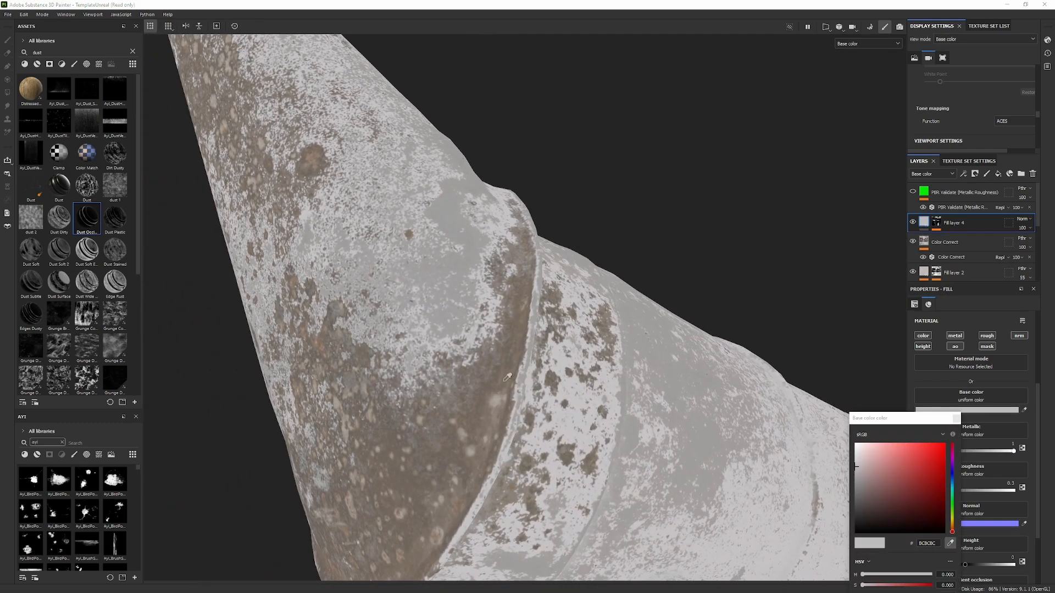
{"action": "left_click", "coordinate": [505, 380]}
{"action": "left_click_drag", "start_coordinate": [505, 381], "coordinate": [466, 370], "text": "alt"}
{"action": "right_click_drag", "start_coordinate": [466, 370], "coordinate": [467, 307], "text": "alt"}
{"action": "left_click_drag", "start_coordinate": [467, 307], "coordinate": [515, 240], "text": "alt"}
{"action": "right_click_drag", "start_coordinate": [515, 240], "coordinate": [505, 206], "text": "alt"}
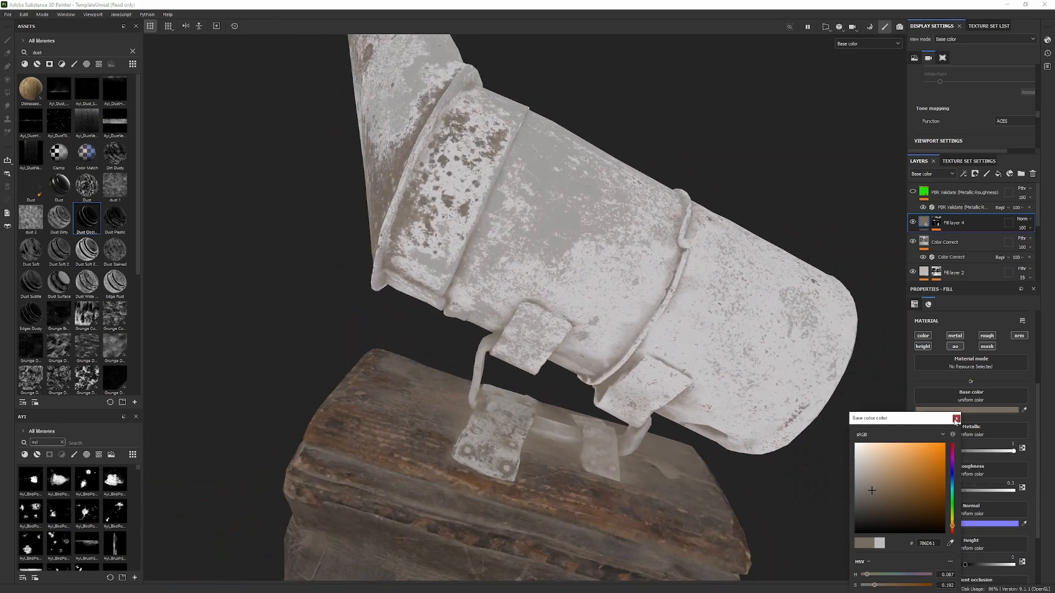
{"action": "left_click", "coordinate": [956, 420]}
Set Fill layer 4's metallic to 0 and its roughness to about 0.7 while checking the matching channels.
{"action": "key", "text": "c"}
{"action": "left_click_drag", "start_coordinate": [753, 363], "coordinate": [770, 378], "text": "alt"}
{"action": "left_click_drag", "start_coordinate": [984, 452], "coordinate": [635, 521]}
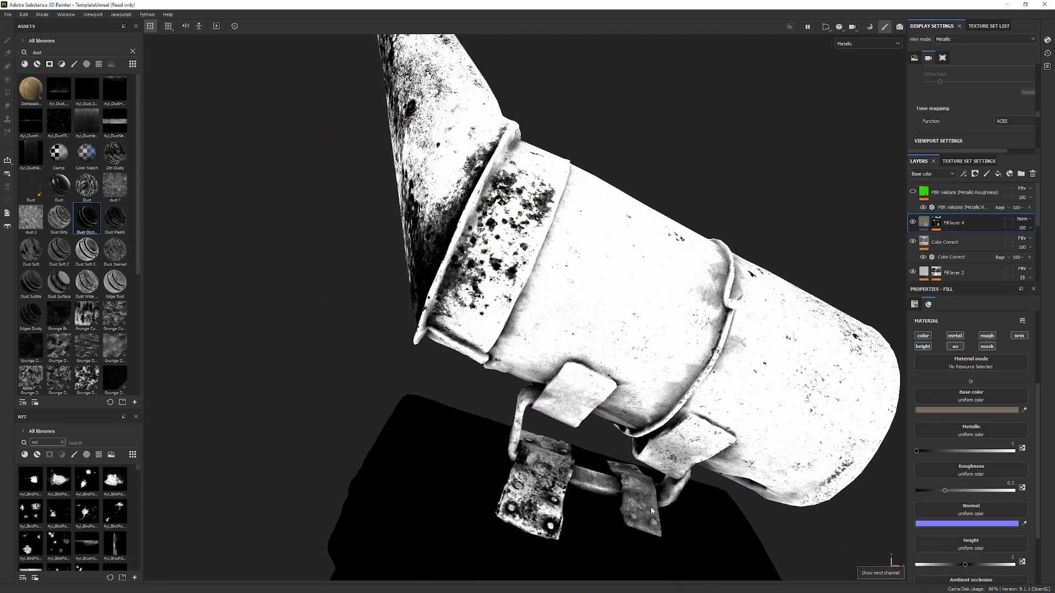
{"action": "left_click_drag", "start_coordinate": [662, 350], "coordinate": [728, 347], "text": "alt"}
{"action": "key", "text": "c"}
{"action": "left_click_drag", "start_coordinate": [946, 491], "coordinate": [993, 492]}
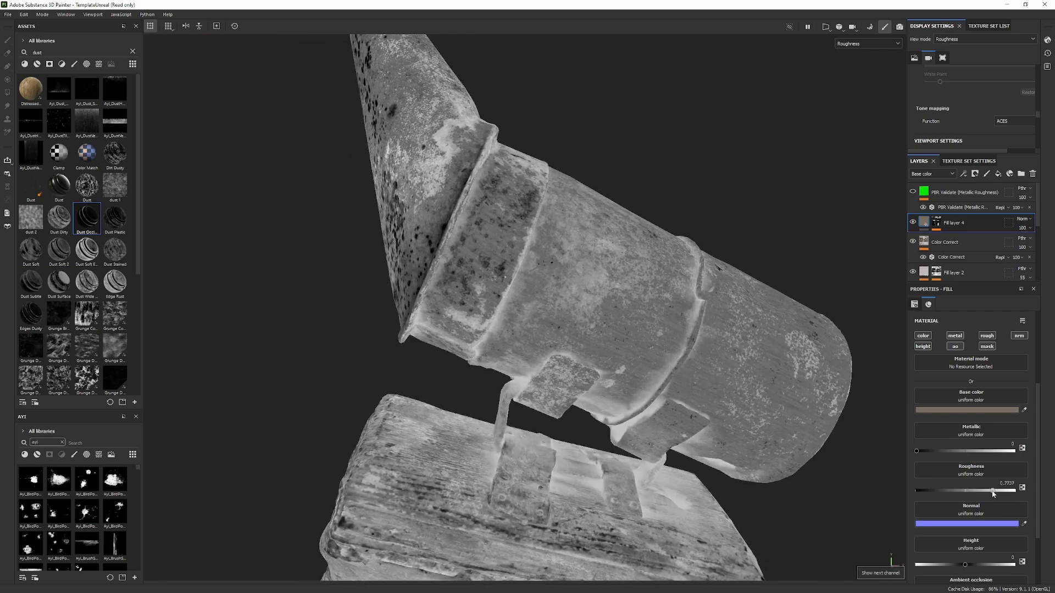
Return to the material view and examine the dust around the cone and collar under rotated lighting.
{"action": "right_click_drag", "start_coordinate": [681, 387], "coordinate": [473, 311], "text": "alt"}
{"action": "key", "text": "m"}
{"action": "left_click_drag", "start_coordinate": [474, 311], "coordinate": [780, 316], "text": "alt"}
{"action": "right_click_drag", "start_coordinate": [653, 309], "coordinate": [654, 376], "text": "shift"}
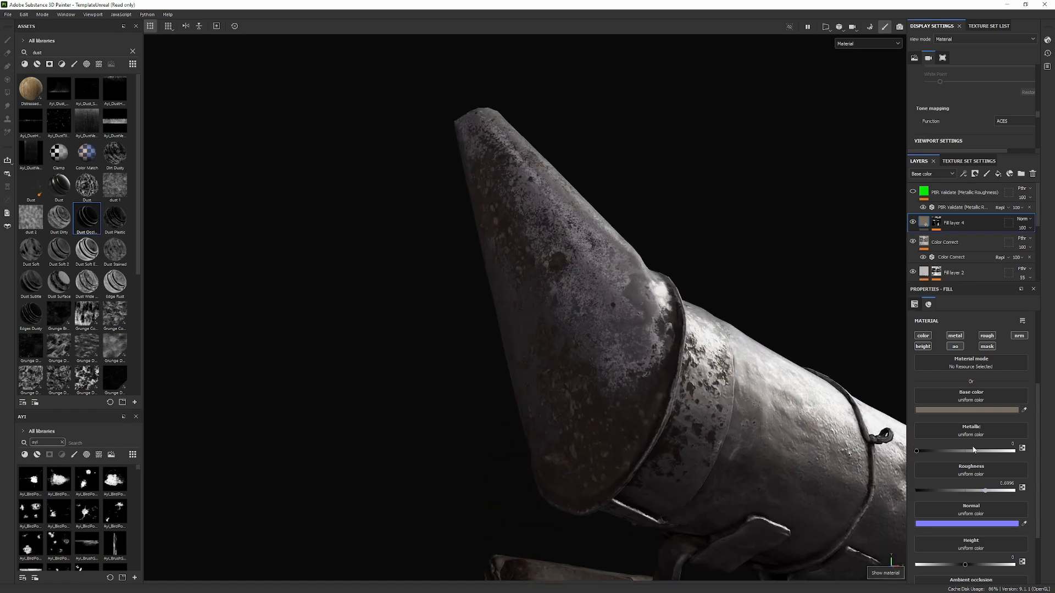
{"action": "middle_click_drag", "start_coordinate": [654, 378], "coordinate": [529, 353], "text": "alt"}
{"action": "right_click_drag", "start_coordinate": [528, 353], "coordinate": [667, 376], "text": "alt"}
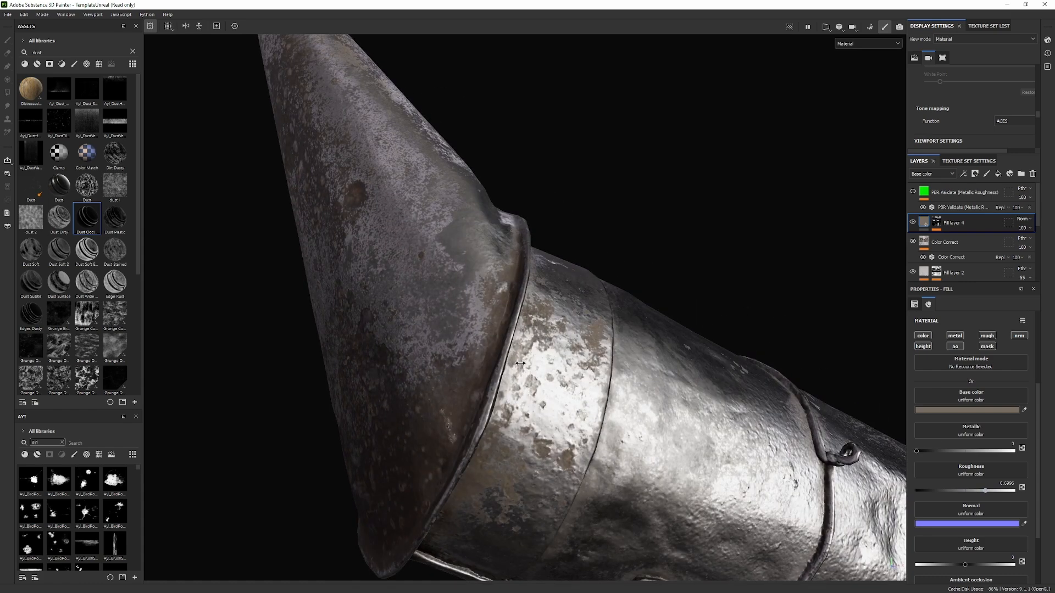
Compare the smoker with Fill layer 2 hidden and shown, and display that layer's mask.
{"action": "scroll", "coordinate": [917, 270], "scroll_direction": "down", "scroll_amount": 1}
{"action": "left_click", "coordinate": [913, 246]}
{"action": "left_click", "coordinate": [913, 247]}
{"action": "left_click", "coordinate": [936, 250]}
{"action": "left_click", "coordinate": [939, 249], "text": "alt"}
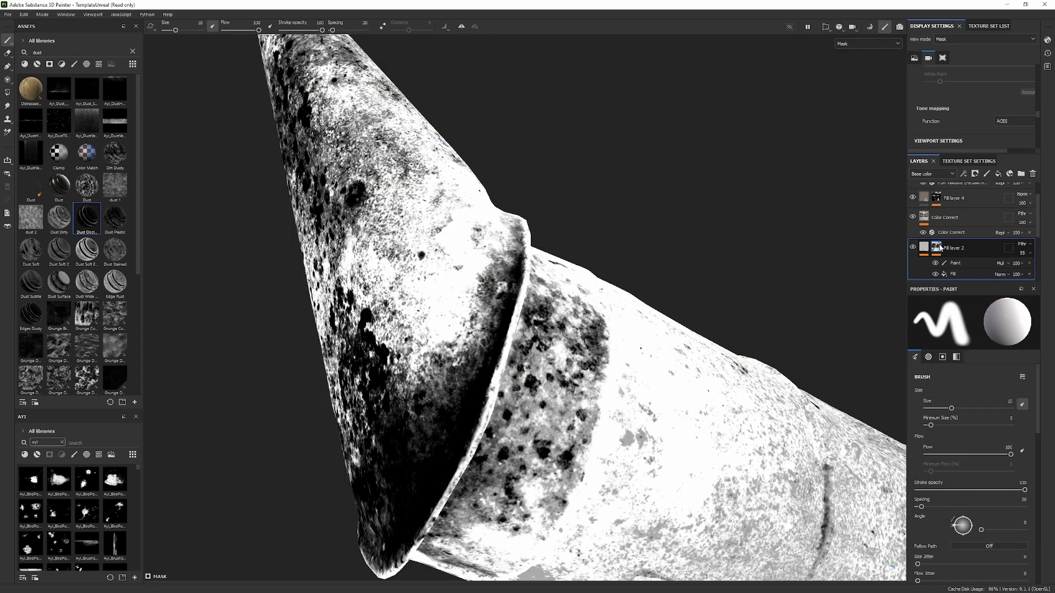
Display Fill layer 3's mask and set its color selection to hardness 0.33 and tolerance 0.1.
{"action": "scroll", "coordinate": [930, 250], "scroll_direction": "down", "scroll_amount": 2}
{"action": "left_click", "coordinate": [937, 241], "text": "alt"}
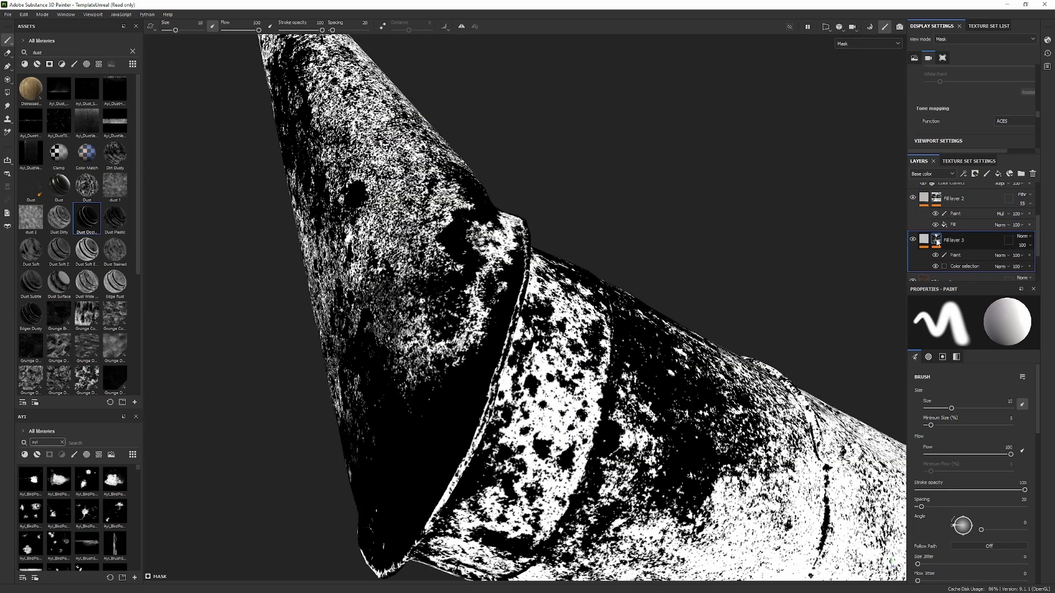
{"action": "left_click", "coordinate": [960, 267]}
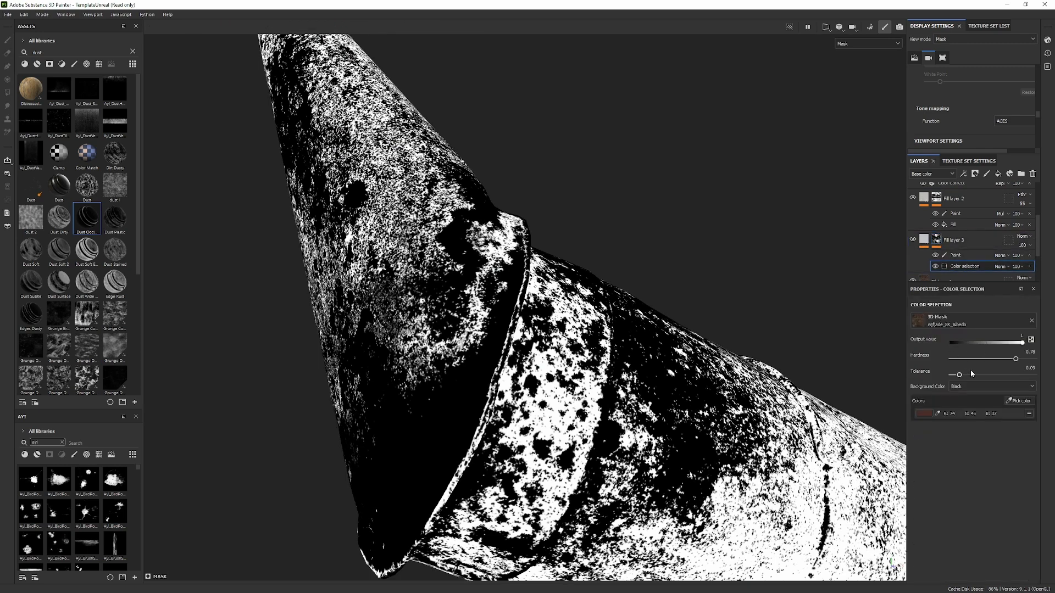
{"action": "mouse_move", "coordinate": [959, 375]}
{"action": "left_mouse_down"}
{"action": "mouse_move", "coordinate": [997, 358]}
{"action": "mouse_move", "coordinate": [977, 356]}
{"action": "mouse_move", "coordinate": [960, 378]}
{"action": "left_mouse_up"}
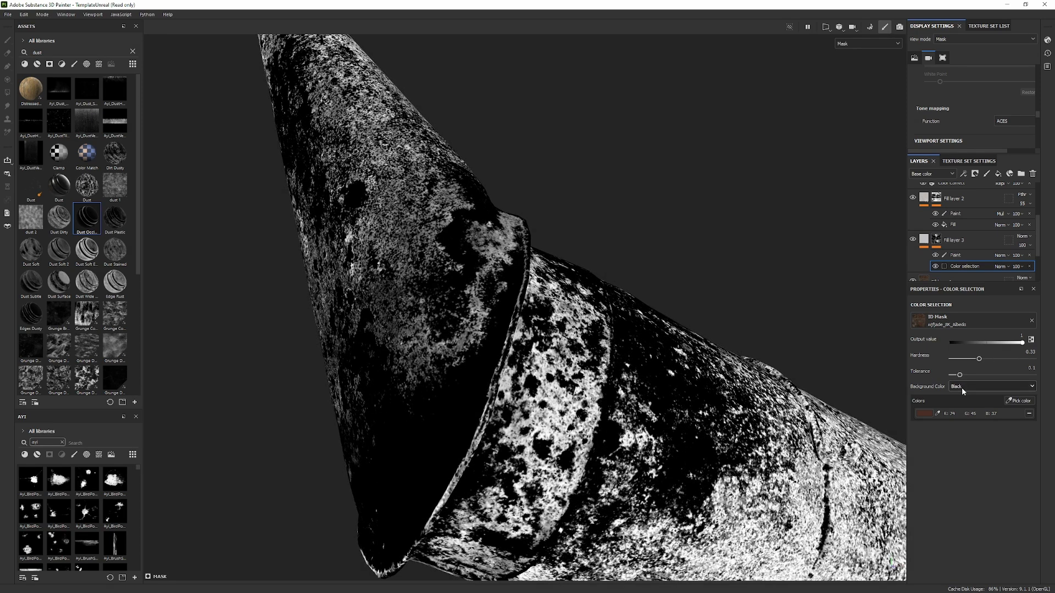
{"action": "key", "text": "f"}
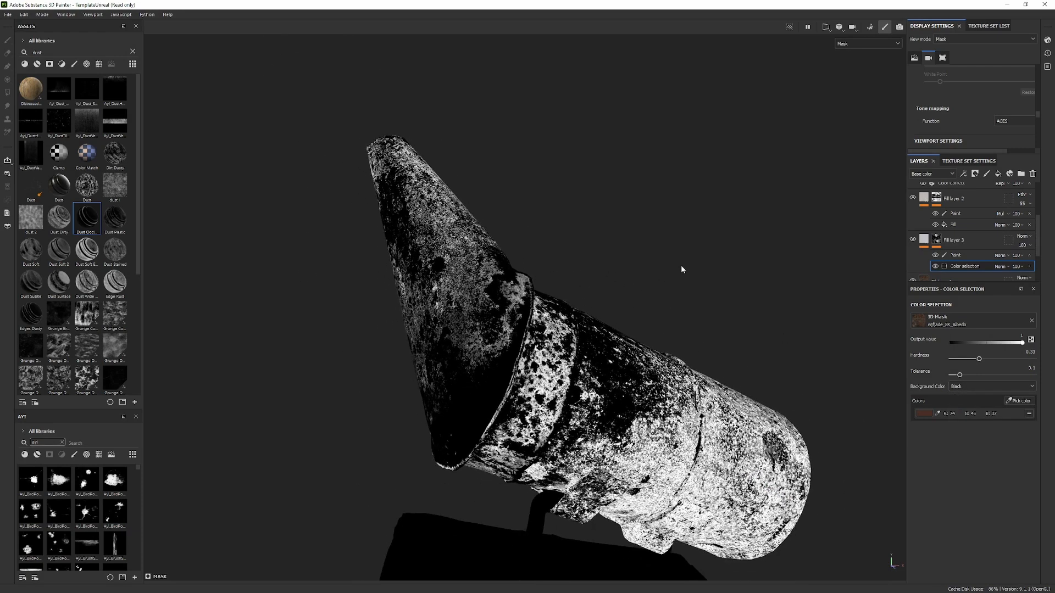
Return to the material view and examine the metal on the cone and barrel under different angles and lighting.
{"action": "key", "text": "m"}
{"action": "left_click_drag", "start_coordinate": [726, 264], "coordinate": [709, 226], "text": "alt"}
{"action": "right_click_drag", "start_coordinate": [709, 226], "coordinate": [751, 267], "text": "shift"}
{"action": "left_click_drag", "start_coordinate": [751, 267], "coordinate": [402, 222], "text": "alt"}
{"action": "right_click_drag", "start_coordinate": [484, 237], "coordinate": [534, 252], "text": "shift"}
{"action": "left_click_drag", "start_coordinate": [534, 252], "coordinate": [553, 261], "text": "alt"}
{"action": "right_click_drag", "start_coordinate": [554, 262], "coordinate": [560, 306], "text": "alt"}
{"action": "left_click_drag", "start_coordinate": [560, 306], "coordinate": [580, 357], "text": "alt"}
{"action": "right_click_drag", "start_coordinate": [468, 237], "coordinate": [624, 269], "text": "alt"}
{"action": "left_click_drag", "start_coordinate": [624, 269], "coordinate": [642, 248], "text": "alt"}
{"action": "right_click_drag", "start_coordinate": [642, 248], "coordinate": [676, 298], "text": "alt"}
{"action": "left_click_drag", "start_coordinate": [676, 298], "coordinate": [593, 324], "text": "alt"}
{"action": "right_click_drag", "start_coordinate": [594, 324], "coordinate": [685, 356], "text": "alt"}
{"action": "left_click_drag", "start_coordinate": [685, 356], "coordinate": [685, 309], "text": "alt"}
Check the smoker in individual channel views, return to the material view and locate Fill layer 3.
{"action": "key", "text": "c"}
{"action": "key", "text": "c"}
{"action": "right_click_drag", "start_coordinate": [686, 310], "coordinate": [540, 330], "text": "alt"}
{"action": "left_click_drag", "start_coordinate": [541, 330], "coordinate": [568, 330], "text": "alt"}
{"action": "left_click", "coordinate": [935, 240]}
{"action": "key", "text": "m"}
{"action": "scroll", "coordinate": [930, 241], "scroll_direction": "up", "scroll_amount": 1}
{"action": "scroll", "coordinate": [931, 240], "scroll_direction": "up", "scroll_amount": 2}
{"action": "scroll", "coordinate": [968, 205], "scroll_direction": "down", "scroll_amount": 3}
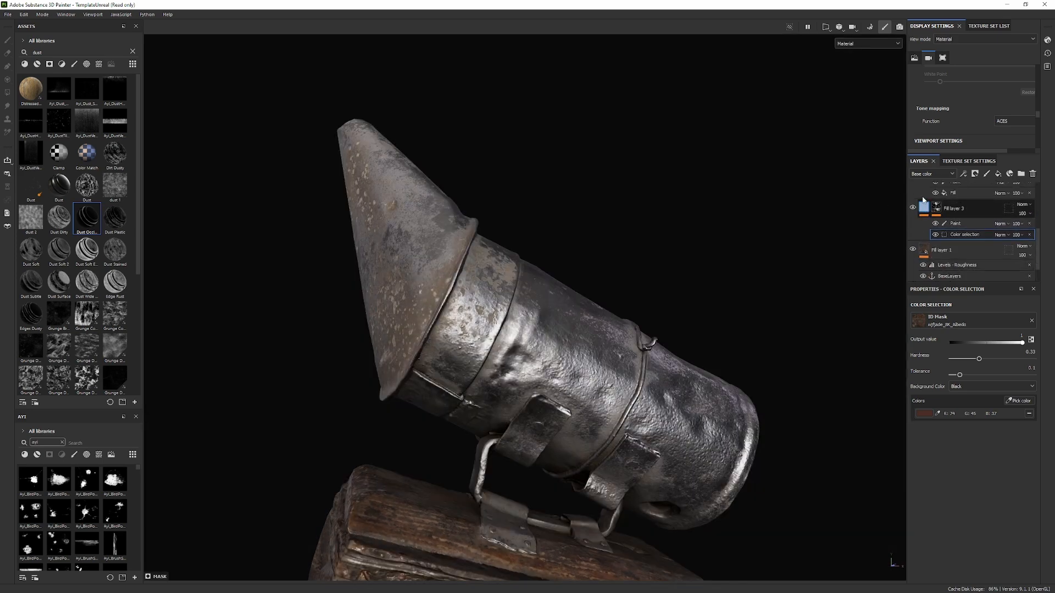
Display Fill layer 3's mask and add an anchor point named CleanMetal to it.
{"action": "left_click", "coordinate": [936, 205]}
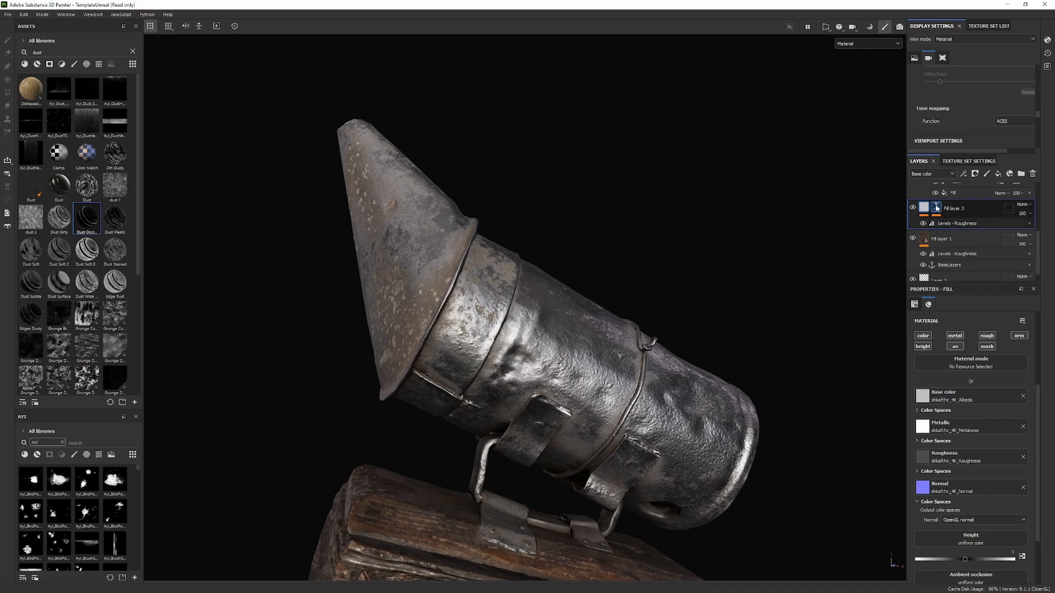
{"action": "left_click", "coordinate": [936, 208], "text": "alt"}
{"action": "mouse_move", "coordinate": [724, 212]}
{"action": "left_mouse_down", "text": "alt"}
{"action": "mouse_move", "coordinate": [693, 216]}
{"action": "mouse_move", "coordinate": [730, 201]}
{"action": "left_mouse_up", "text": "alt"}
{"action": "left_click", "coordinate": [963, 175]}
{"action": "left_click", "coordinate": [989, 254]}
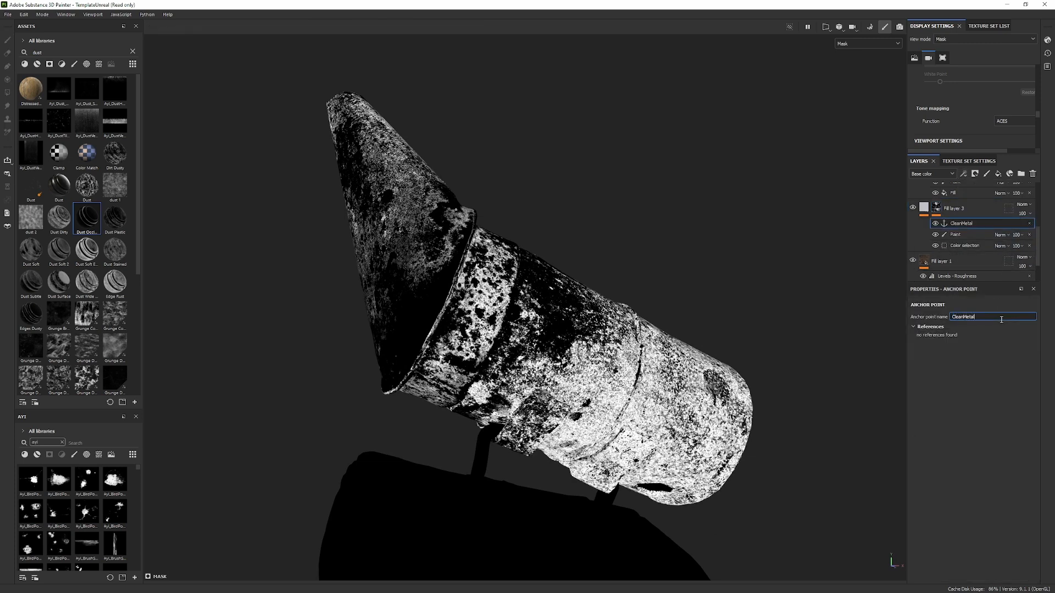
Search the assets for metal and add Oxidized Aluminium with Fine Scratches above Fill layer 3, comparing it hidden and shown.
{"action": "type", "text": "iron"}
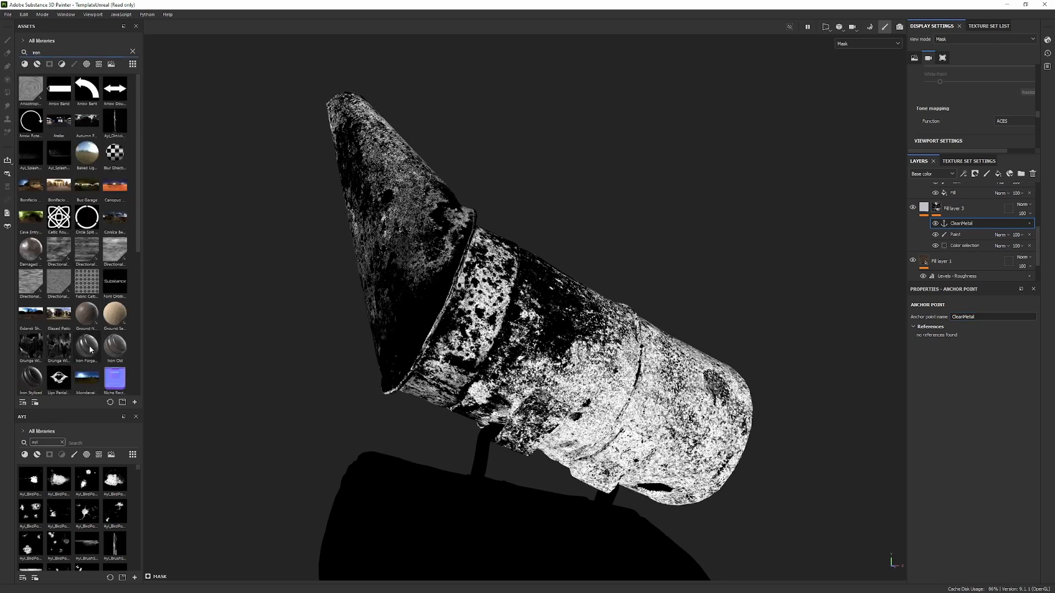
{"action": "key", "text": "ctrl+a"}
{"action": "type", "text": "metal"}
{"action": "scroll", "coordinate": [93, 361], "scroll_direction": "down", "scroll_amount": 3}
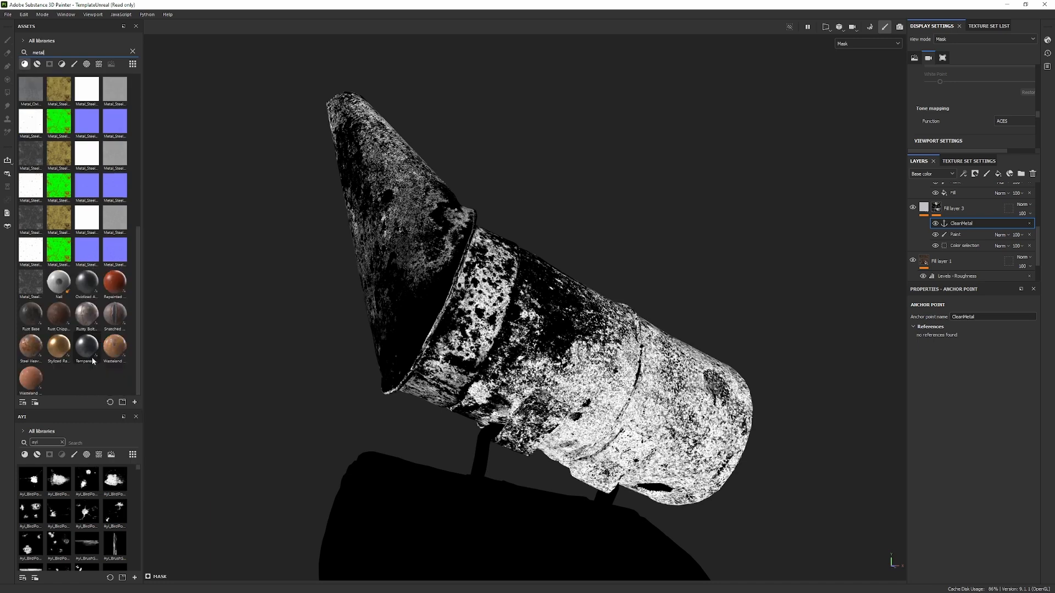
{"action": "mouse_move", "coordinate": [95, 290]}
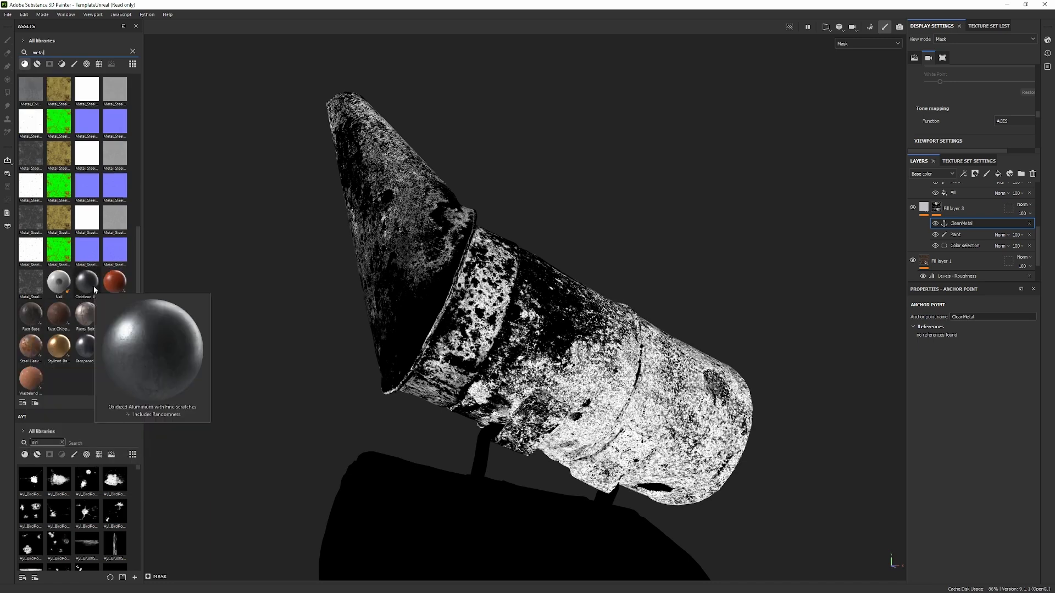
{"action": "left_click_drag", "start_coordinate": [91, 289], "coordinate": [993, 209]}
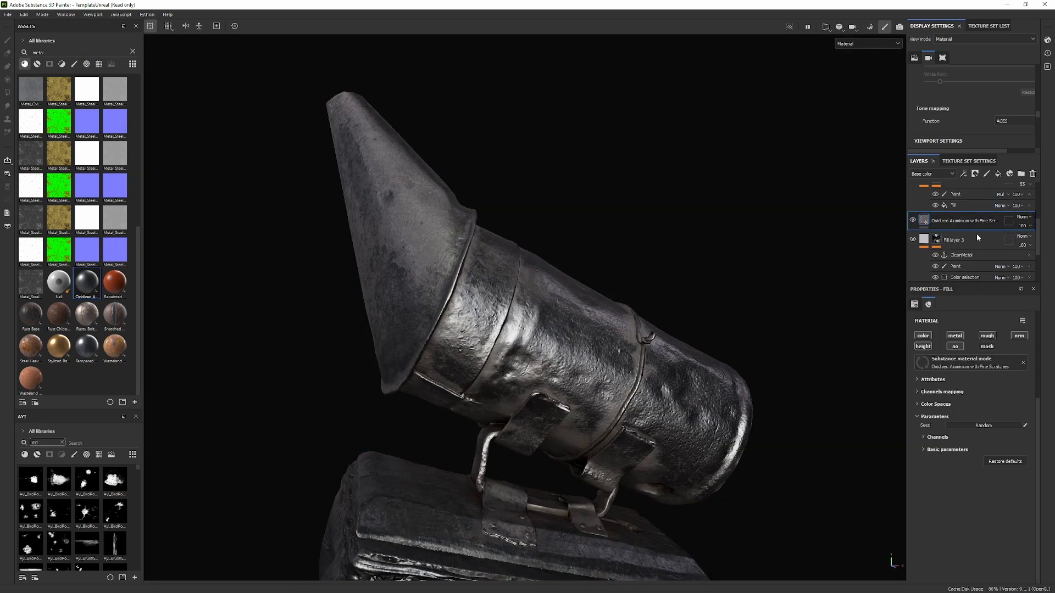
{"action": "mouse_move", "coordinate": [728, 259]}
{"action": "left_mouse_down", "text": "alt"}
{"action": "mouse_move", "coordinate": [701, 278]}
{"action": "mouse_move", "coordinate": [719, 301]}
{"action": "mouse_move", "coordinate": [595, 220]}
{"action": "mouse_move", "coordinate": [735, 276]}
{"action": "left_mouse_up", "text": "alt"}
{"action": "left_click", "coordinate": [913, 221]}
{"action": "left_click", "coordinate": [912, 221]}
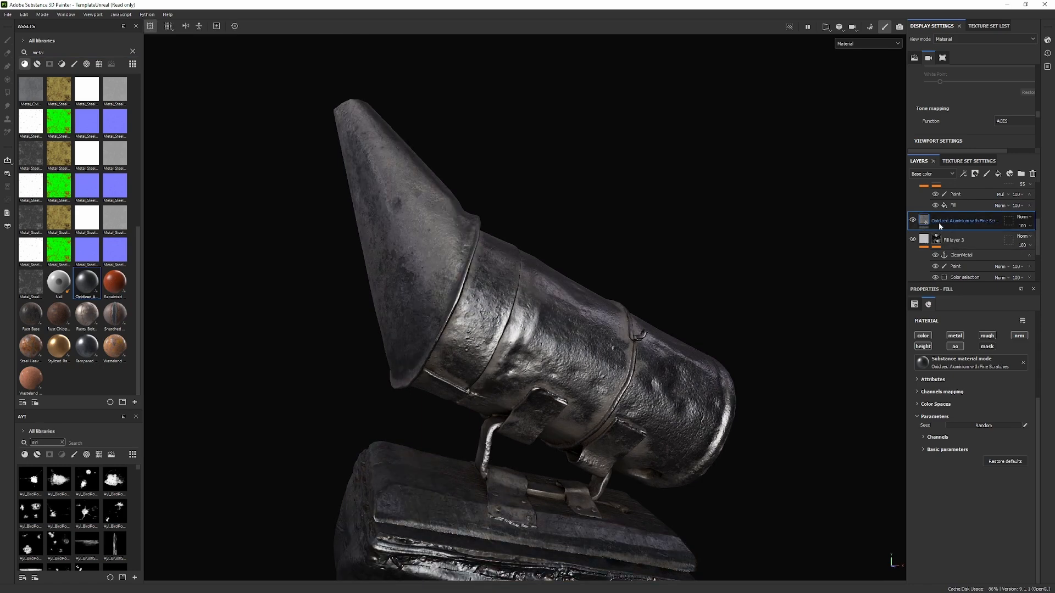
Give the Oxidized Aluminium layer a black mask containing a fill that references the CleanMetal anchor point.
{"action": "left_click", "coordinate": [975, 175]}
{"action": "left_click", "coordinate": [987, 195]}
{"action": "left_click", "coordinate": [964, 174]}
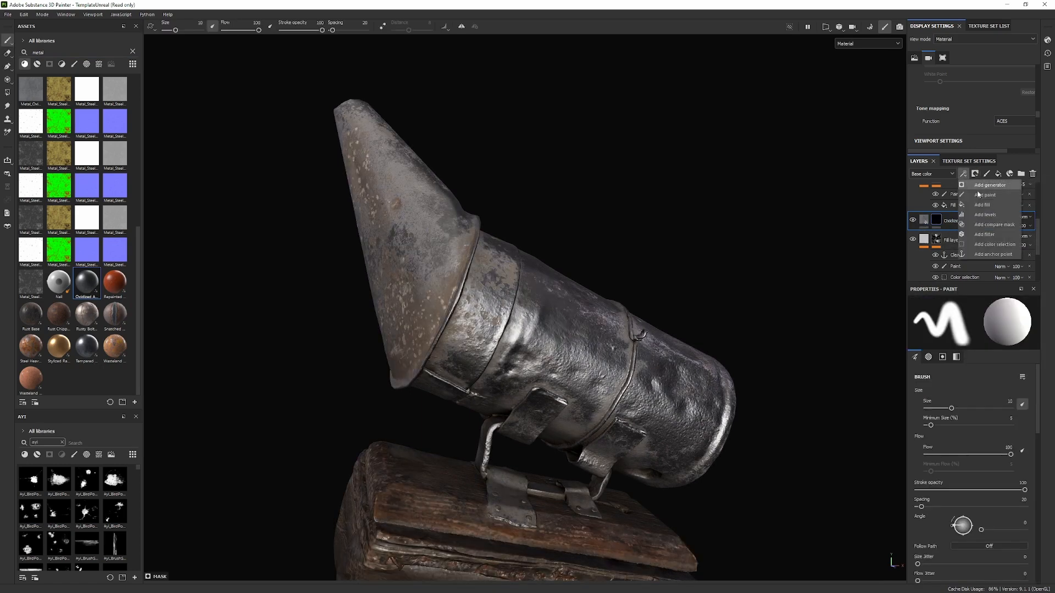
{"action": "left_click", "coordinate": [986, 205]}
{"action": "left_click", "coordinate": [983, 340]}
{"action": "left_click", "coordinate": [991, 345]}
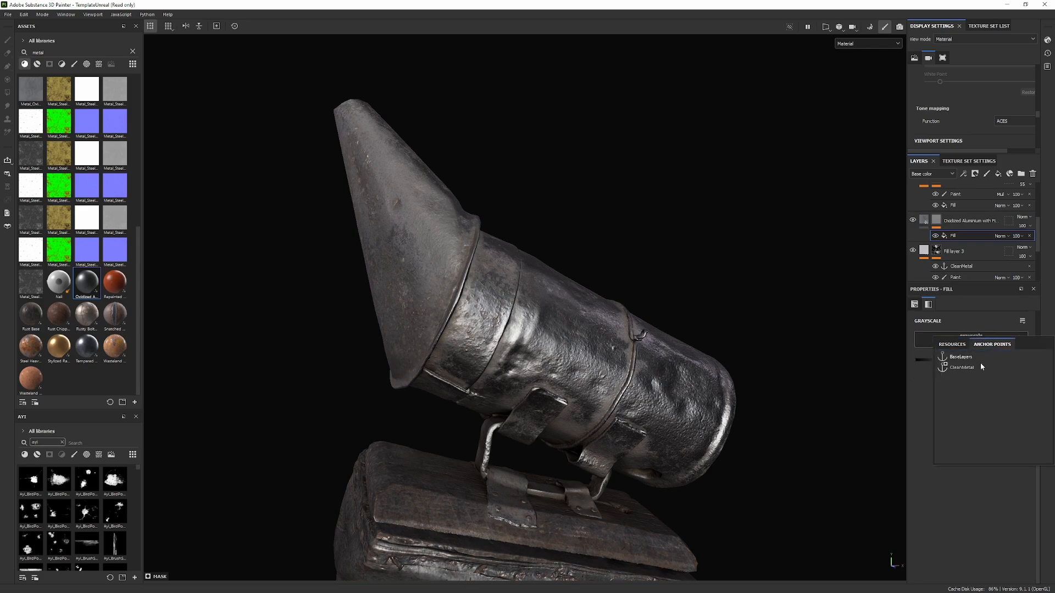
{"action": "left_click", "coordinate": [961, 368]}
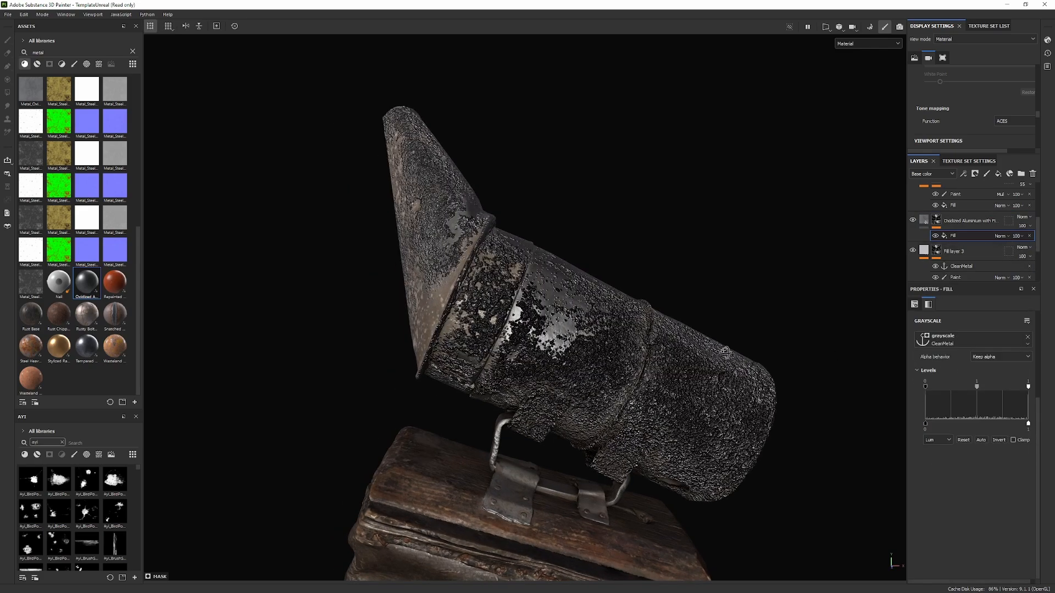
Disable the Oxidized Aluminium layer's normal channel and set its height channel opacity to 1.
{"action": "left_click", "coordinate": [925, 225]}
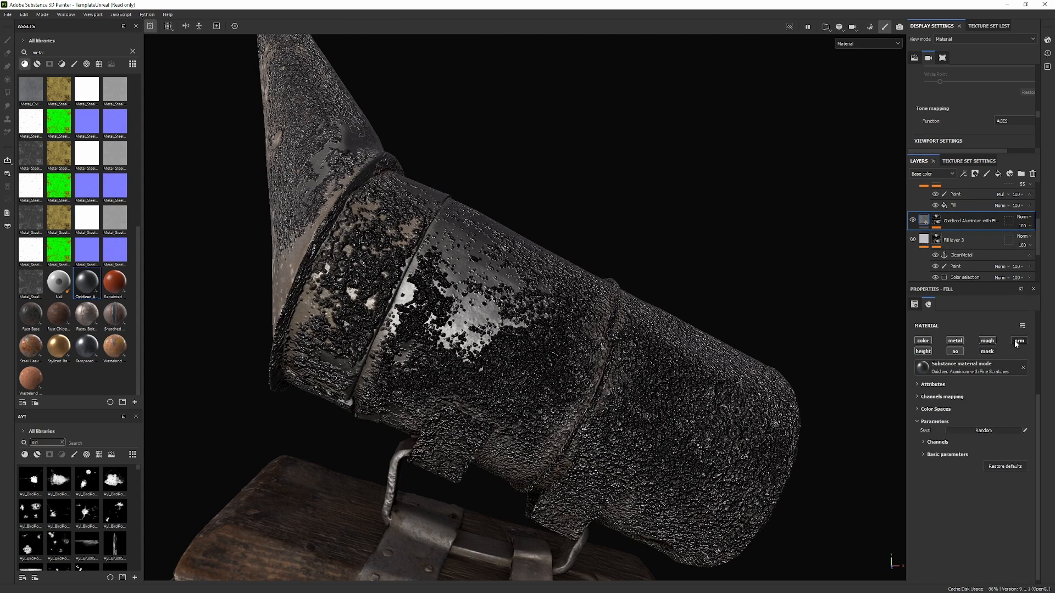
{"action": "left_click", "coordinate": [923, 352]}
{"action": "left_click", "coordinate": [923, 352]}
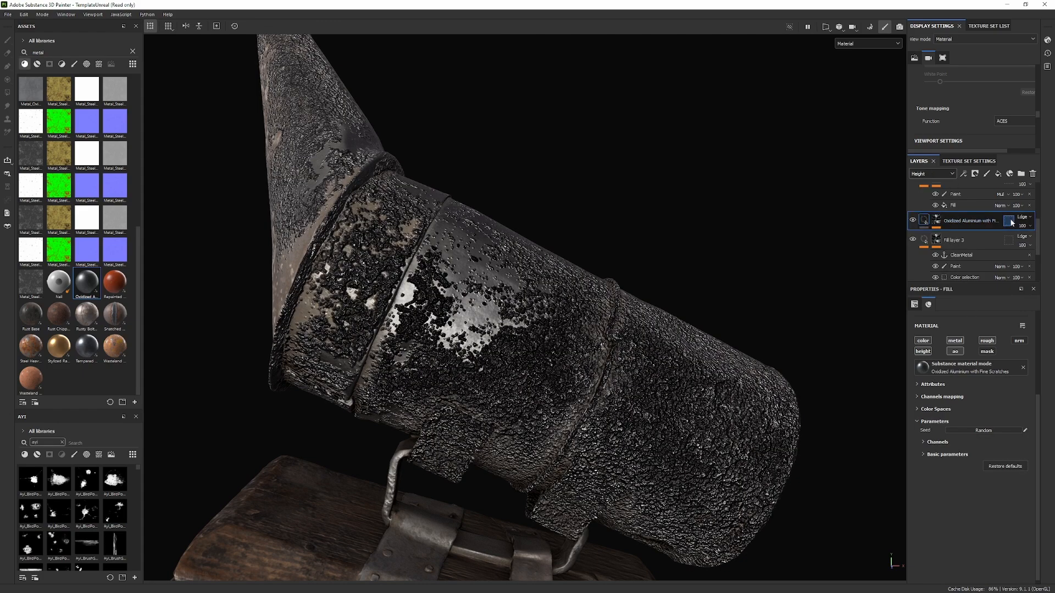
{"action": "left_click", "coordinate": [1016, 241]}
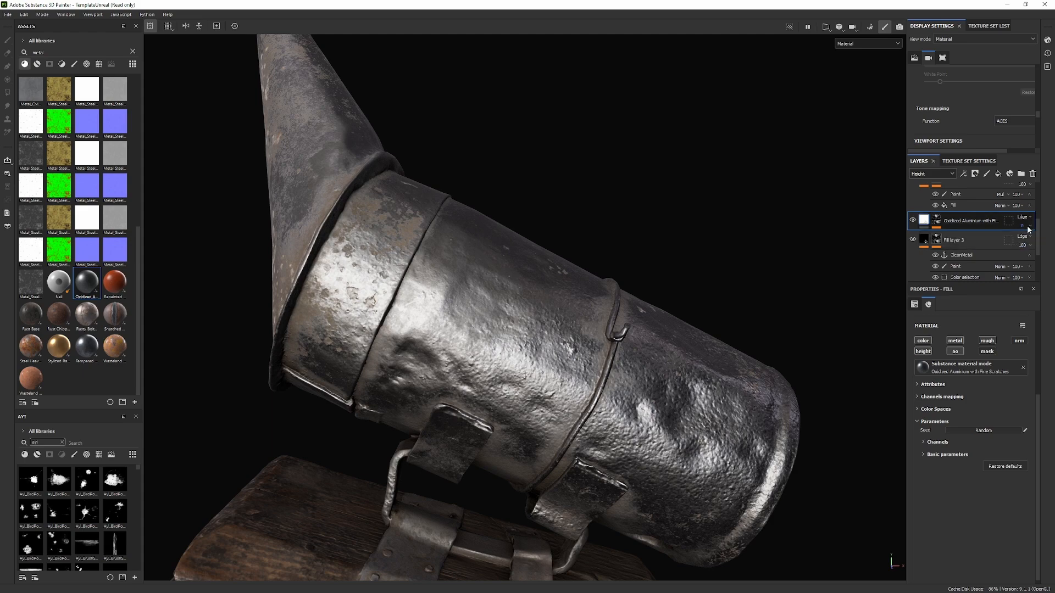
{"action": "key", "text": "Return"}
Compare the smoker with the Oxidized Aluminium layer hidden and shown, inspecting the metal up close.
{"action": "right_click_drag", "start_coordinate": [495, 237], "coordinate": [286, 241], "text": "alt"}
{"action": "left_click_drag", "start_coordinate": [286, 242], "coordinate": [316, 241], "text": "alt"}
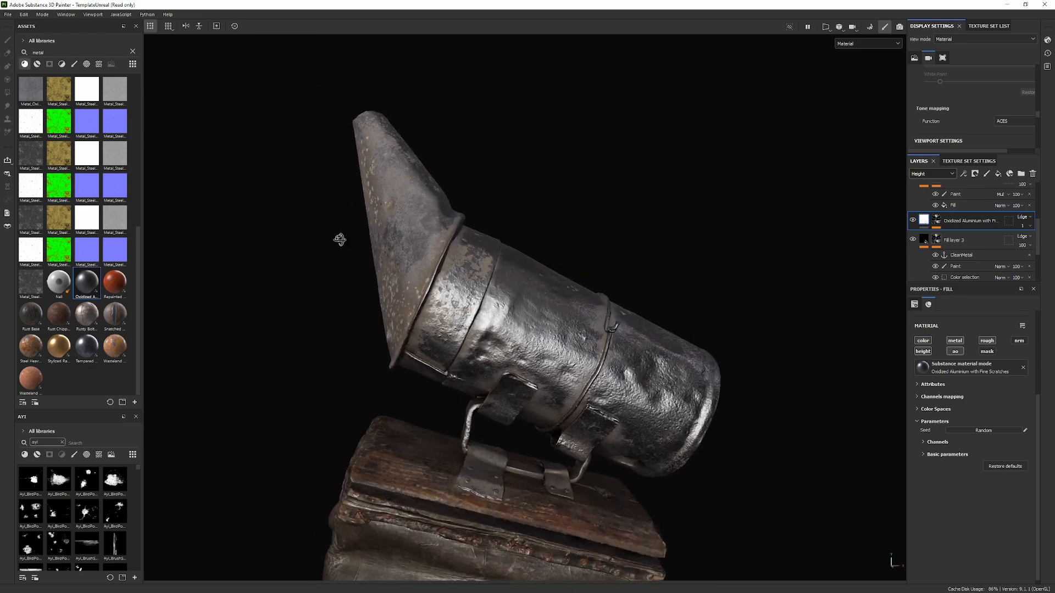
{"action": "left_click_drag", "start_coordinate": [760, 275], "coordinate": [768, 284], "text": "alt"}
{"action": "left_click", "coordinate": [904, 222]}
{"action": "left_click", "coordinate": [914, 220]}
{"action": "left_click", "coordinate": [914, 220]}
{"action": "left_click", "coordinate": [914, 220]}
{"action": "left_click", "coordinate": [914, 220]}
{"action": "right_click_drag", "start_coordinate": [428, 241], "coordinate": [566, 308], "text": "alt"}
{"action": "left_click_drag", "start_coordinate": [495, 352], "coordinate": [904, 275], "text": "alt"}
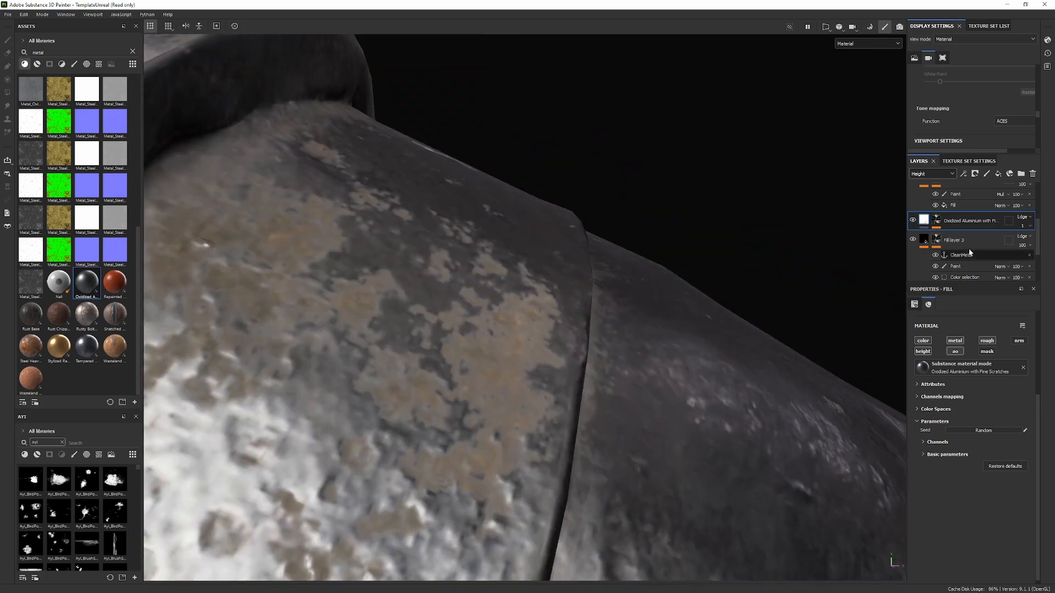
Display the Oxidized Aluminium layer's mask and add a second fill above the anchored one.
{"action": "left_click", "coordinate": [936, 220], "text": "alt"}
{"action": "right_click_drag", "start_coordinate": [859, 224], "coordinate": [3, 266], "text": "alt"}
{"action": "middle_click_drag", "start_coordinate": [205, 272], "coordinate": [211, 168], "text": "alt"}
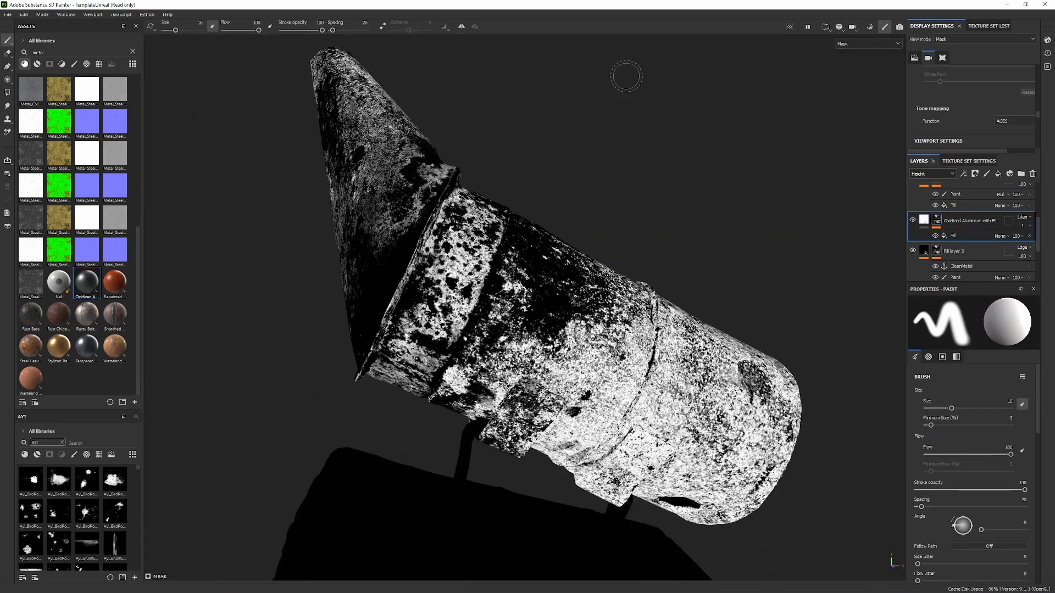
{"action": "left_click", "coordinate": [963, 175]}
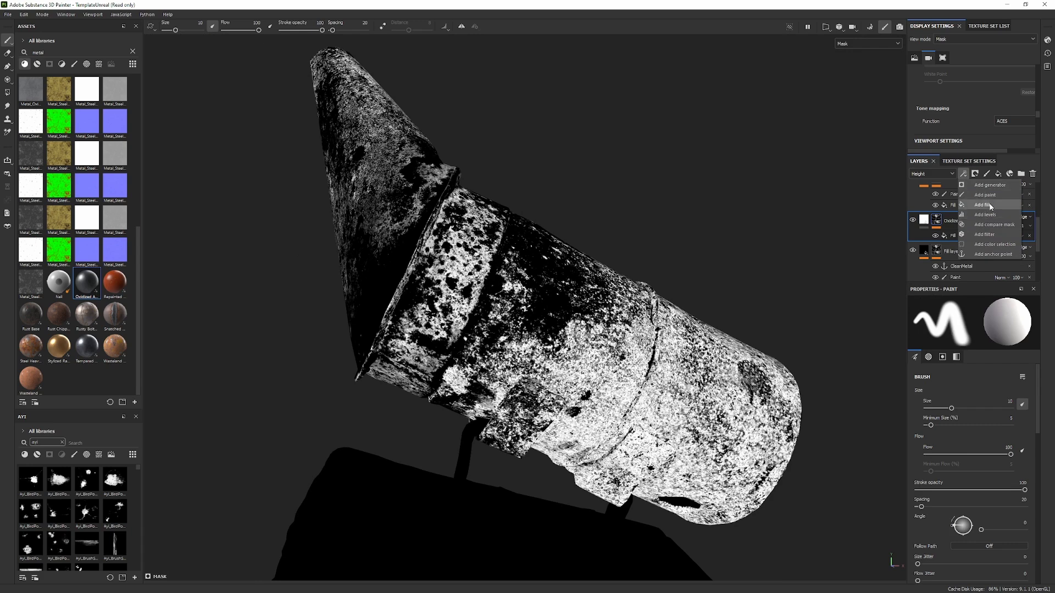
{"action": "left_click", "coordinate": [976, 204]}
Search the assets for grunge, assign Grunge Cobweb to the new mask fill and set its blend mode to Multiply.
{"action": "double_click", "coordinate": [44, 53]}
{"action": "type", "text": "grunge"}
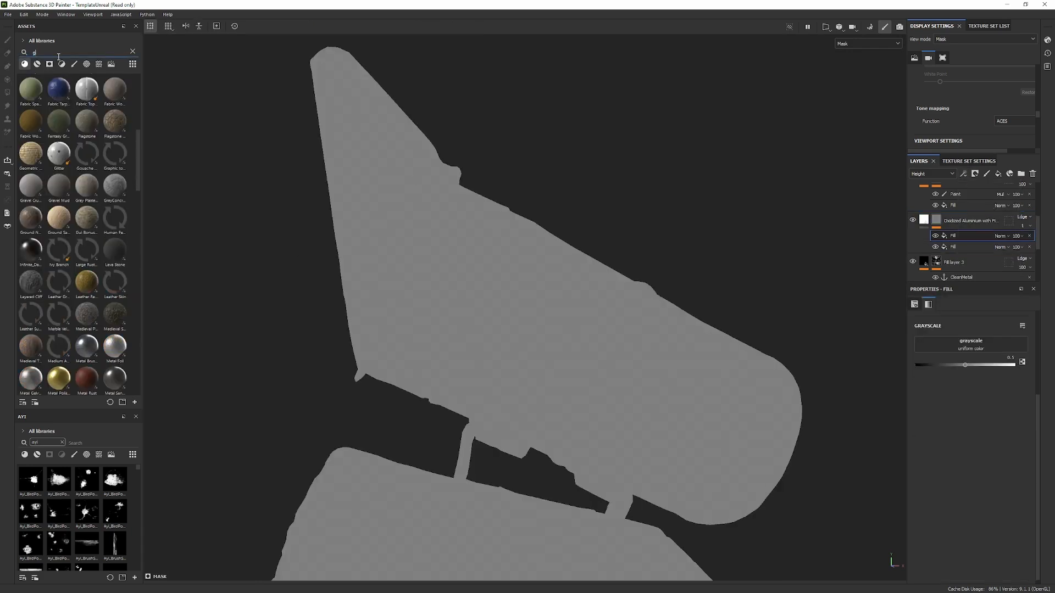
{"action": "left_click", "coordinate": [25, 64]}
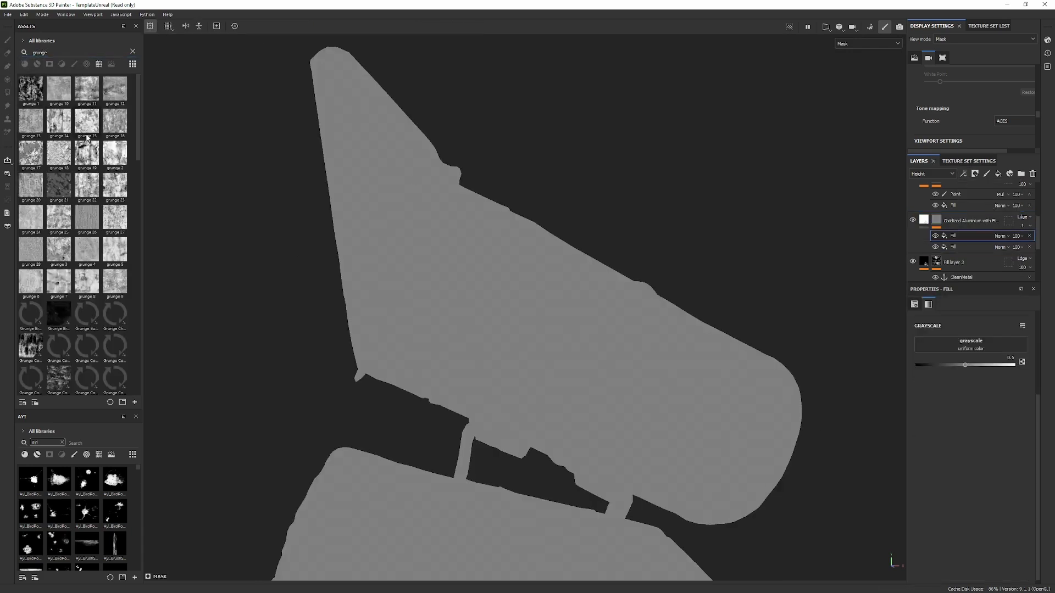
{"action": "left_click_drag", "start_coordinate": [31, 245], "coordinate": [941, 223]}
{"action": "left_click", "coordinate": [1008, 237]}
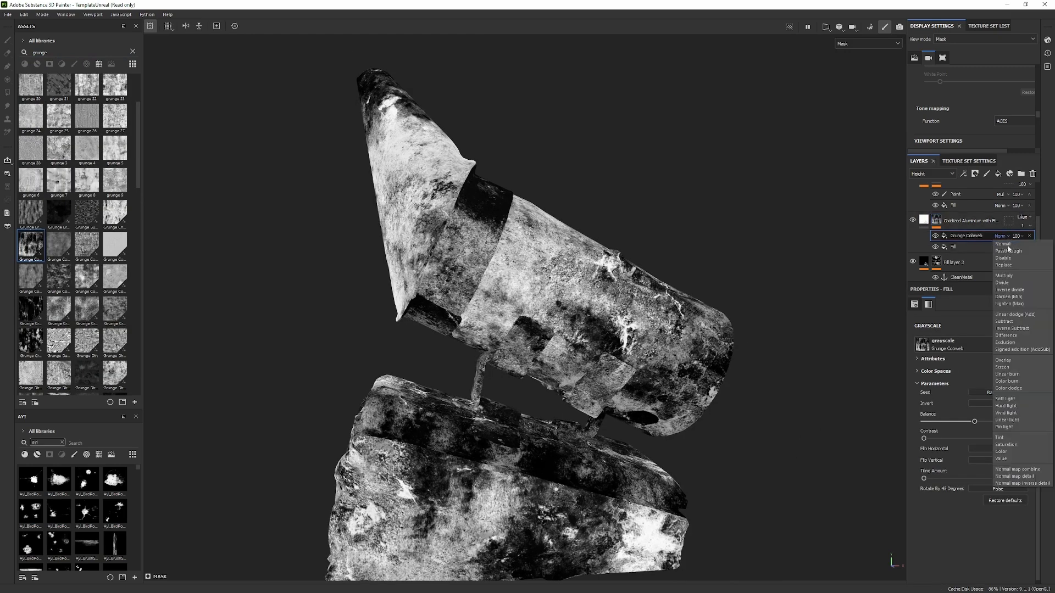
{"action": "left_click", "coordinate": [1005, 275]}
Examine the Oxidized Aluminium layer's effect on the smoker in the material, mask and base color views.
{"action": "key", "text": "m"}
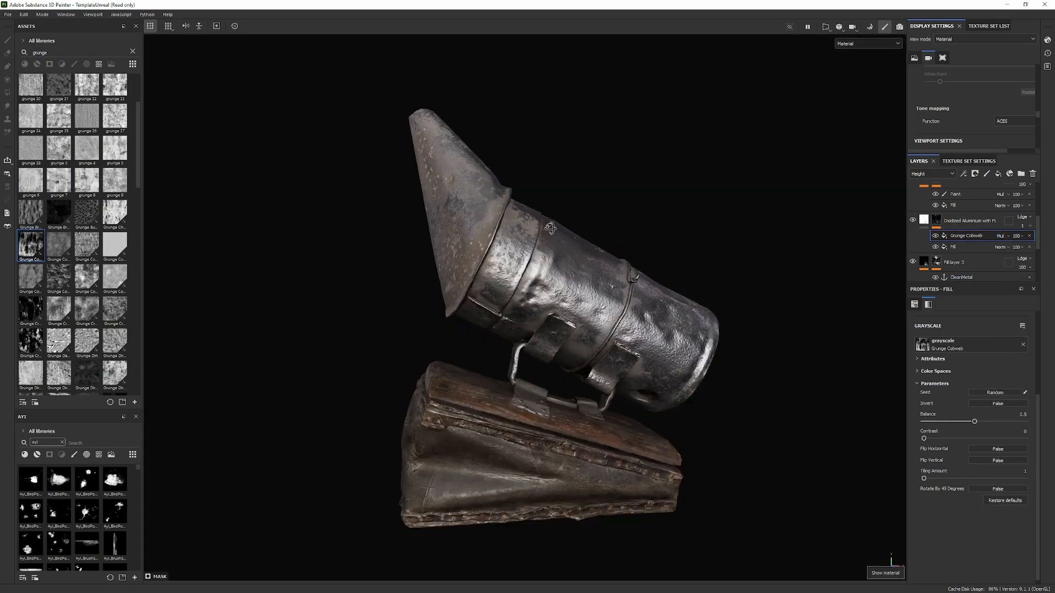
{"action": "left_click_drag", "start_coordinate": [587, 236], "coordinate": [571, 231], "text": "alt"}
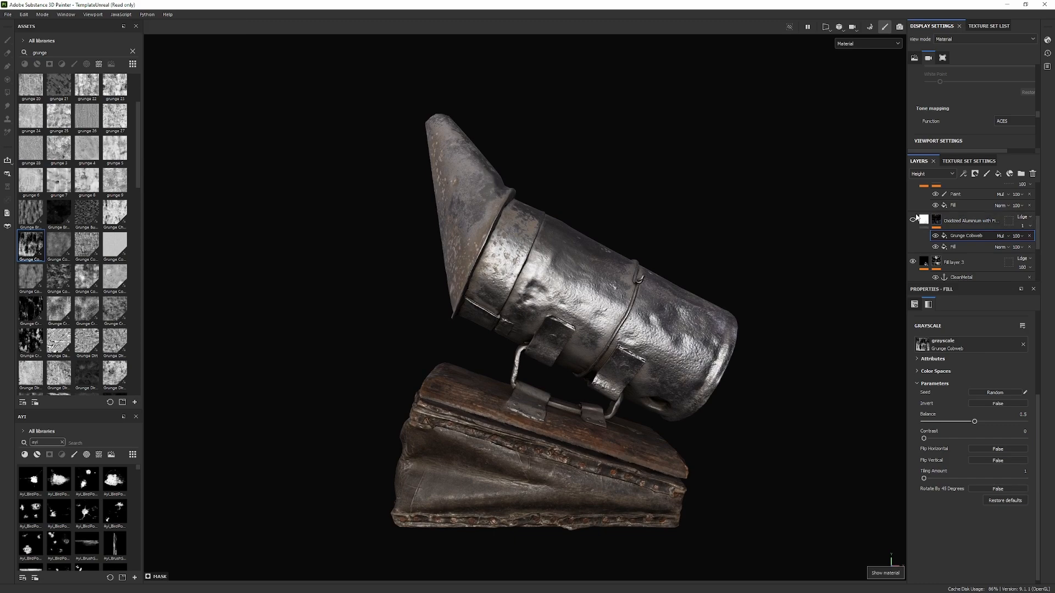
{"action": "left_click_drag", "start_coordinate": [813, 234], "coordinate": [825, 255], "text": "alt"}
{"action": "key", "text": "c"}
{"action": "key", "text": "c"}
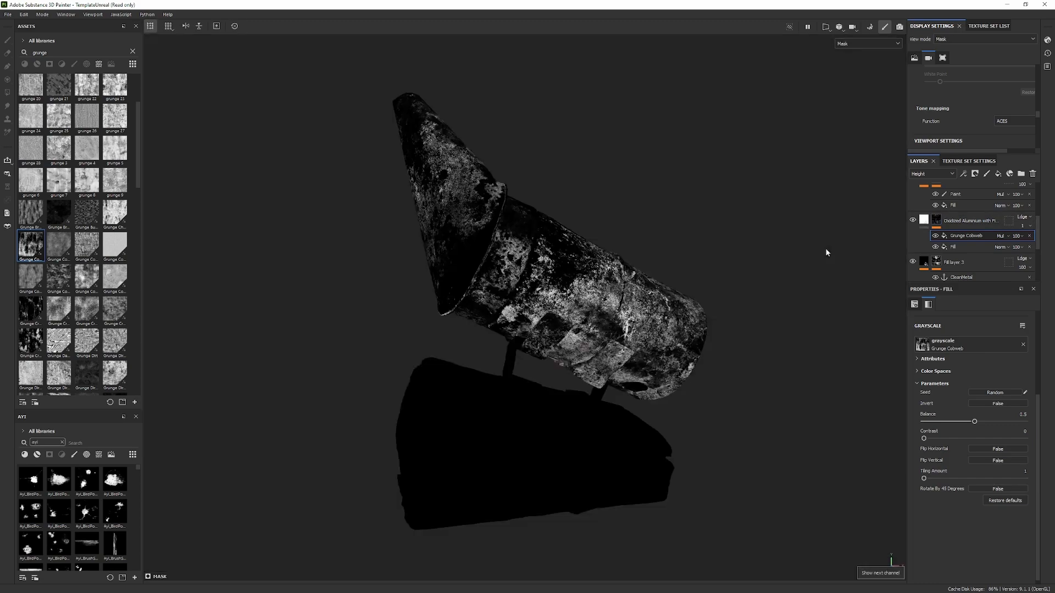
{"action": "right_click_drag", "start_coordinate": [602, 236], "coordinate": [697, 336], "text": "alt"}
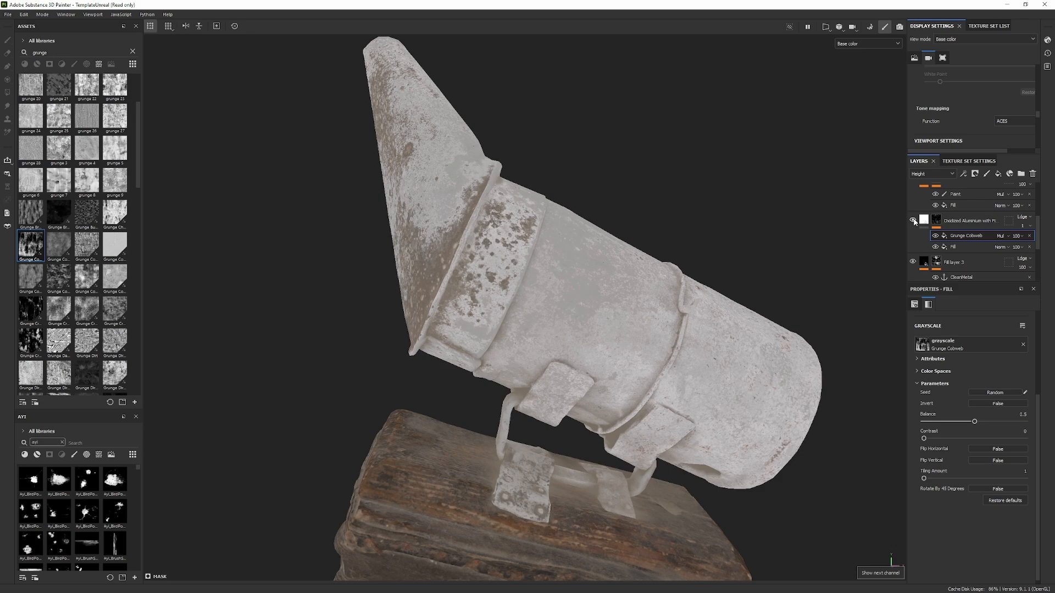
{"action": "left_click_drag", "start_coordinate": [765, 233], "coordinate": [697, 256], "text": "alt"}
{"action": "right_click_drag", "start_coordinate": [795, 237], "coordinate": [648, 219], "text": "alt"}
{"action": "left_click_drag", "start_coordinate": [649, 220], "coordinate": [471, 239], "text": "alt"}
Inspect the whole smoker from other angles in the material view and check its base color.
{"action": "key", "text": "m"}
{"action": "left_click_drag", "start_coordinate": [611, 247], "coordinate": [422, 259], "text": "alt"}
{"action": "middle_click_drag", "start_coordinate": [421, 258], "coordinate": [352, 260], "text": "alt"}
{"action": "right_click_drag", "start_coordinate": [674, 317], "coordinate": [784, 347], "text": "alt"}
{"action": "left_click_drag", "start_coordinate": [785, 346], "coordinate": [744, 368], "text": "alt"}
{"action": "key", "text": "c"}
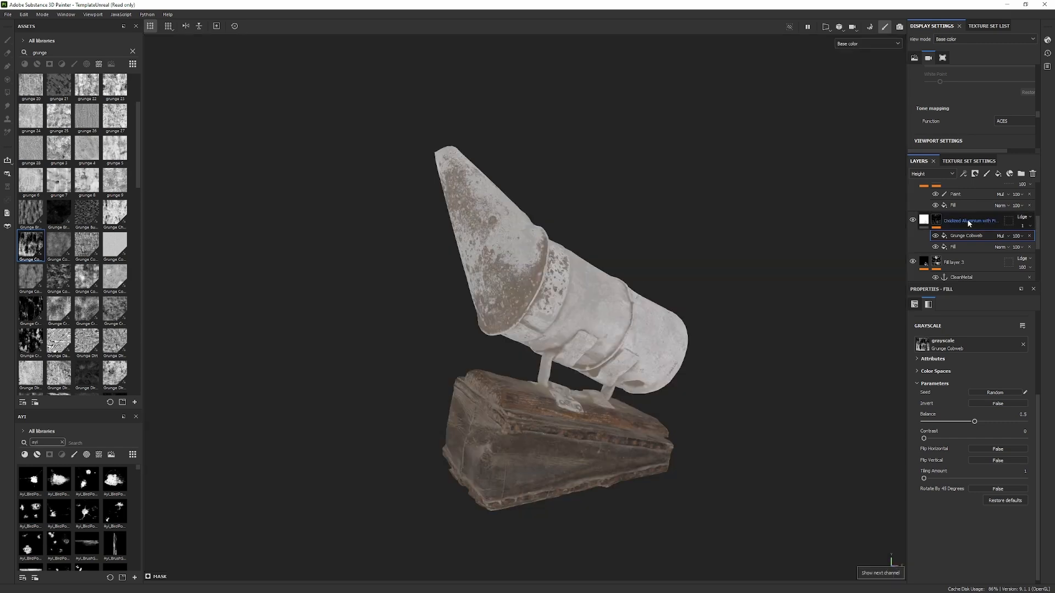
{"action": "key", "text": "m"}
Hide the Oxidized Aluminium layer and Fill layer 2.
{"action": "scroll", "coordinate": [923, 236], "scroll_direction": "up", "scroll_amount": 1}
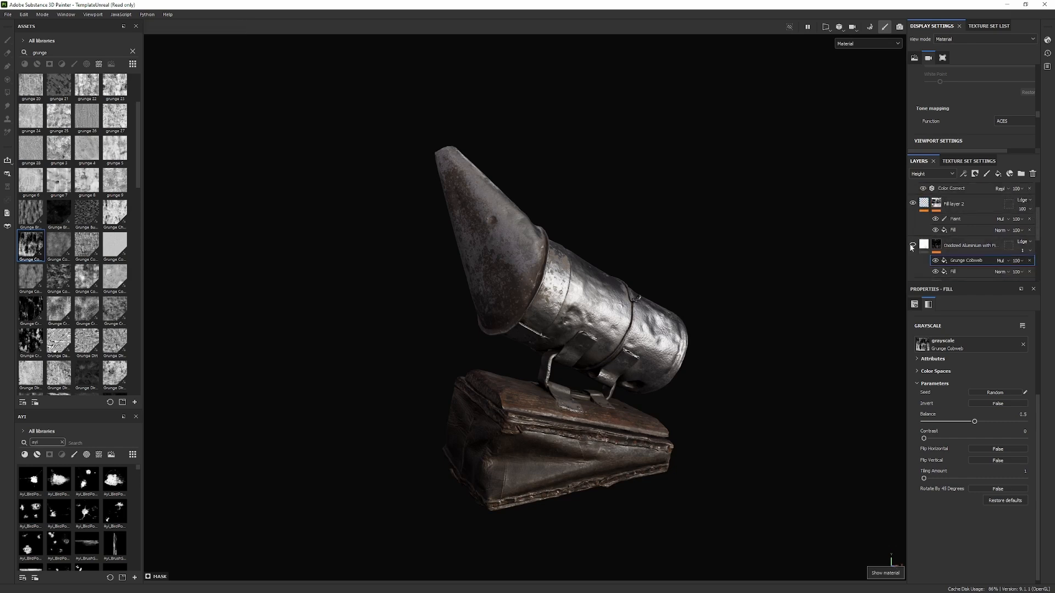
{"action": "left_click", "coordinate": [910, 245]}
{"action": "left_click_drag", "start_coordinate": [841, 248], "coordinate": [786, 258], "text": "alt"}
{"action": "scroll", "coordinate": [928, 240], "scroll_direction": "up", "scroll_amount": 2}
{"action": "left_click", "coordinate": [911, 252]}
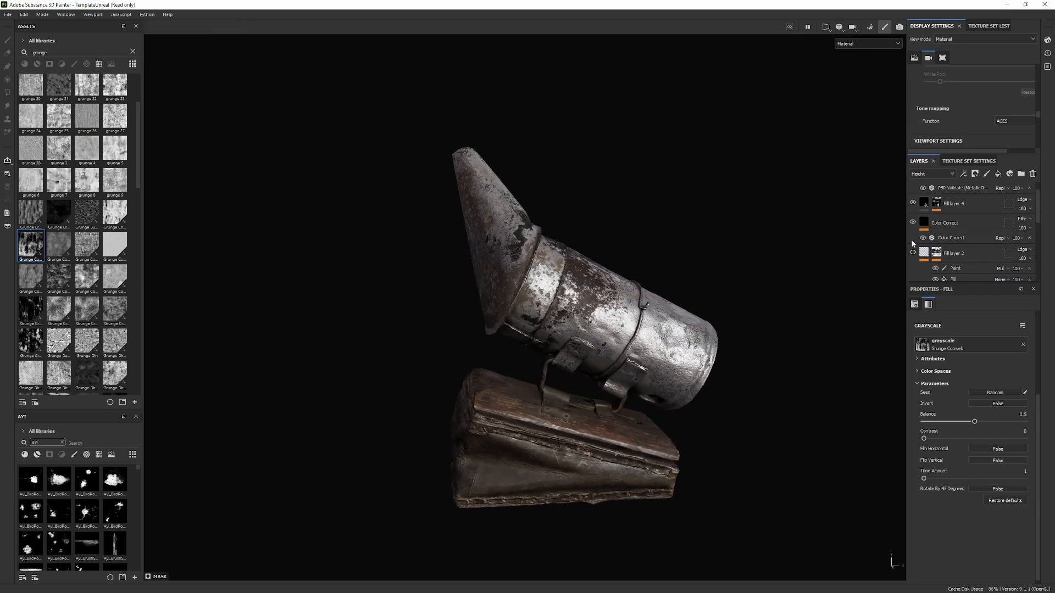
Compare the smoker with the Color Correct layer and Fill layer 4 toggled, and return to Fill layer 3.
{"action": "left_click", "coordinate": [912, 223]}
{"action": "left_click", "coordinate": [912, 223]}
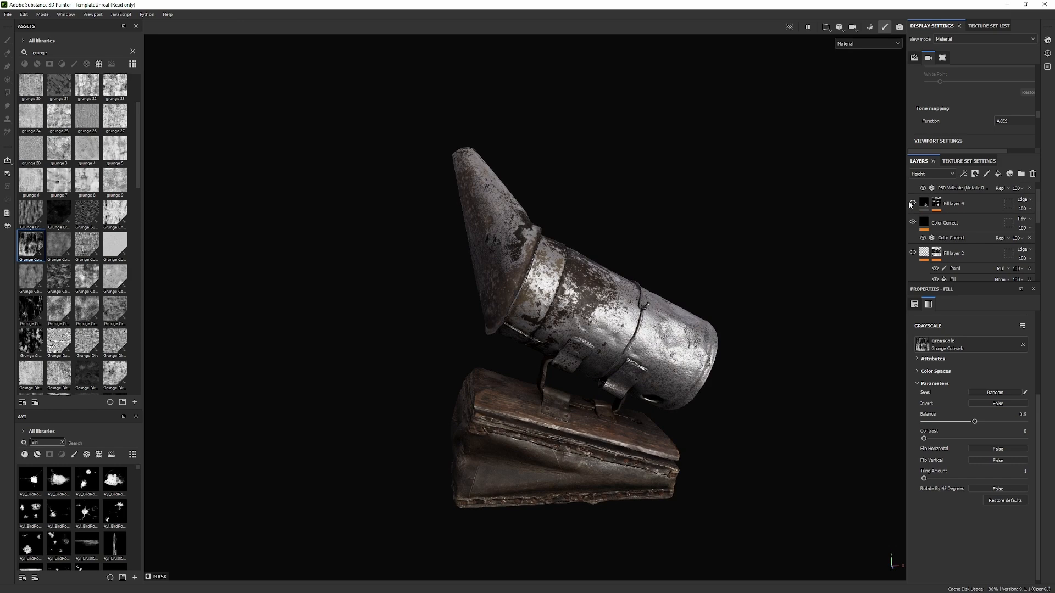
{"action": "scroll", "coordinate": [912, 214], "scroll_direction": "up", "scroll_amount": 1}
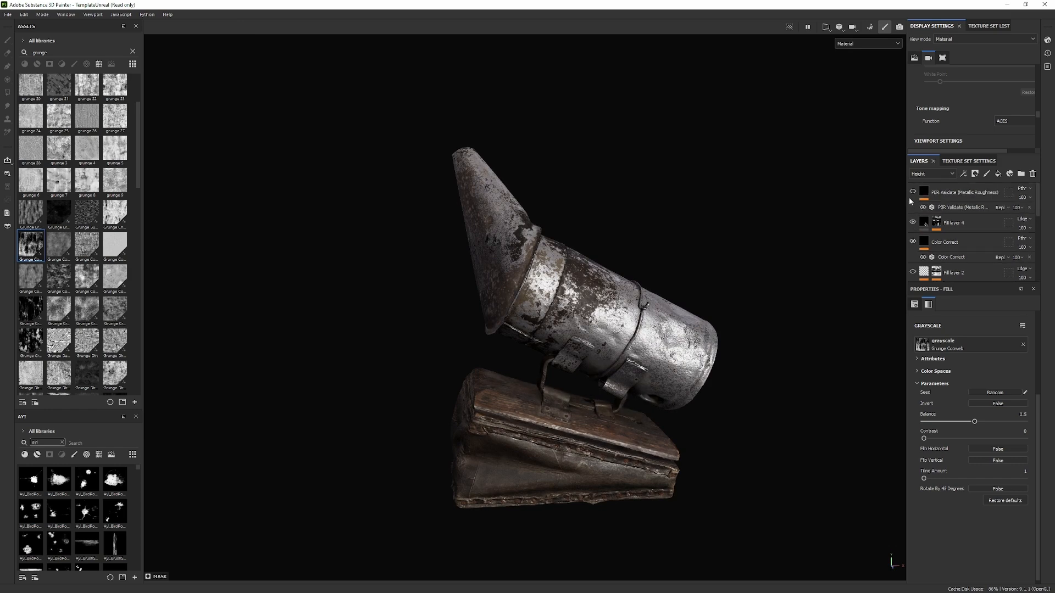
{"action": "left_click", "coordinate": [912, 223]}
{"action": "left_click", "coordinate": [913, 223]}
{"action": "scroll", "coordinate": [915, 231], "scroll_direction": "down", "scroll_amount": 5}
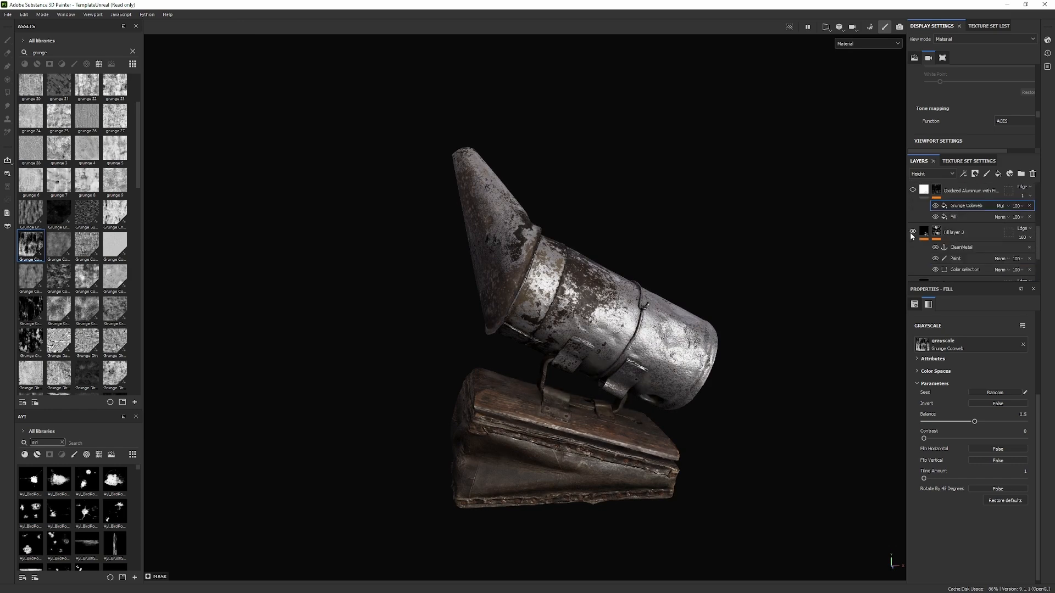
Compare the smoker with Fill layer 3 toggled, and show the Oxidized Aluminium layer and Fill layer 2 again.
{"action": "left_click", "coordinate": [913, 235]}
{"action": "left_click", "coordinate": [913, 235]}
{"action": "right_click_drag", "start_coordinate": [869, 275], "coordinate": [895, 288], "text": "alt"}
{"action": "scroll", "coordinate": [915, 235], "scroll_direction": "up", "scroll_amount": 2}
{"action": "scroll", "coordinate": [915, 200], "scroll_direction": "up", "scroll_amount": 2}
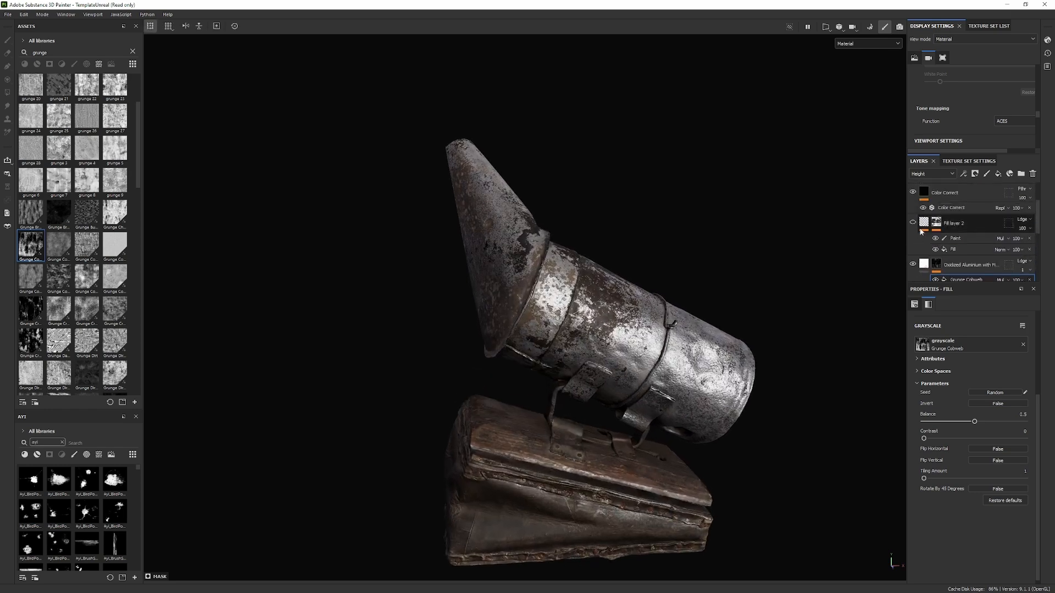
Examine the cone and canister up close in the base color view.
{"action": "right_click_drag", "start_coordinate": [770, 251], "coordinate": [734, 280], "text": "shift"}
{"action": "key", "text": "c"}
{"action": "left_click_drag", "start_coordinate": [726, 280], "coordinate": [629, 258], "text": "alt"}
{"action": "right_click_drag", "start_coordinate": [628, 258], "coordinate": [555, 283], "text": "alt"}
{"action": "left_click_drag", "start_coordinate": [555, 283], "coordinate": [595, 297], "text": "alt"}
{"action": "middle_click_drag", "start_coordinate": [595, 297], "coordinate": [727, 314], "text": "alt"}
{"action": "mouse_move", "coordinate": [726, 313]}
{"action": "left_mouse_down", "text": "alt"}
{"action": "mouse_move", "coordinate": [586, 365]}
{"action": "mouse_move", "coordinate": [769, 351]}
{"action": "mouse_move", "coordinate": [720, 329]}
{"action": "left_mouse_up", "text": "alt"}
{"action": "scroll", "coordinate": [968, 270], "scroll_direction": "up", "scroll_amount": 1}
{"action": "scroll", "coordinate": [968, 270], "scroll_direction": "up", "scroll_amount": 2}
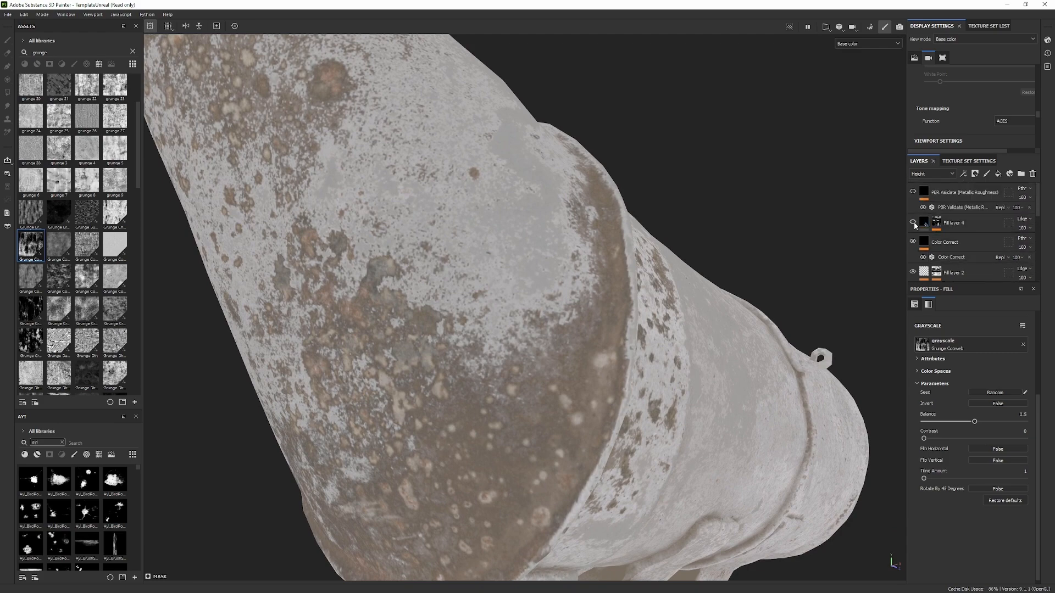
Set the Dirt Level of the Dirt generator in Fill layer 4's mask to 0.46.
{"action": "left_click_drag", "start_coordinate": [924, 245], "coordinate": [997, 210], "text": "alt"}
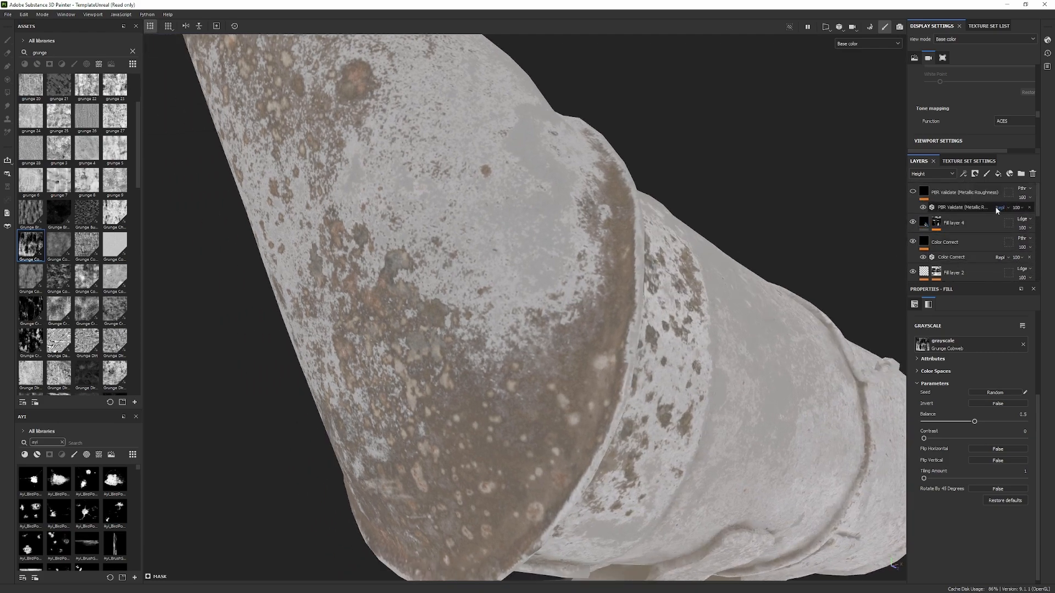
{"action": "left_click", "coordinate": [941, 223], "text": "alt"}
{"action": "left_click", "coordinate": [953, 240]}
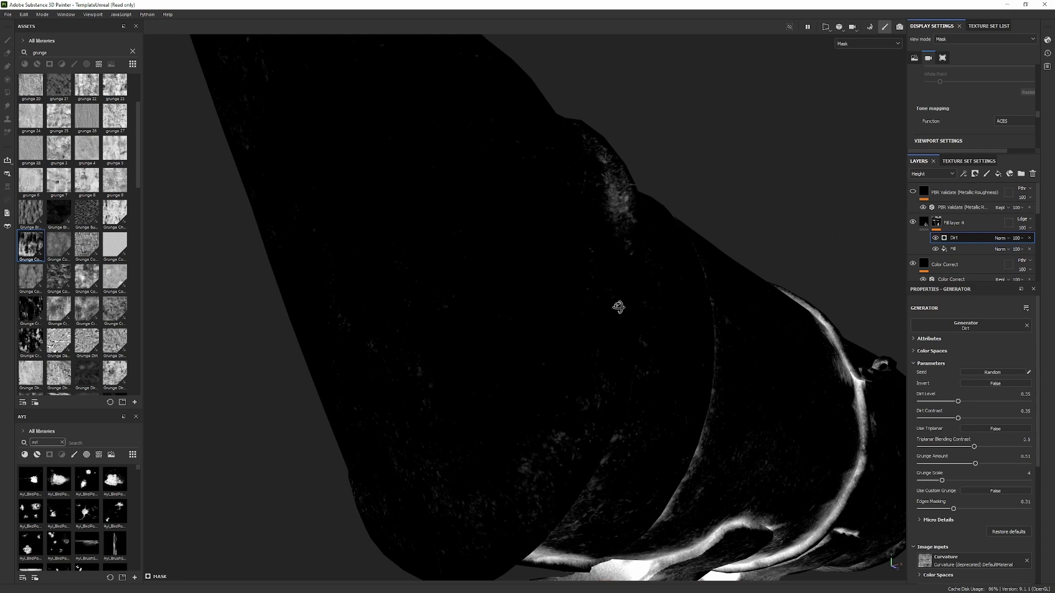
{"action": "left_click_drag", "start_coordinate": [620, 307], "coordinate": [654, 316], "text": "alt"}
{"action": "left_click_drag", "start_coordinate": [967, 401], "coordinate": [970, 402]}
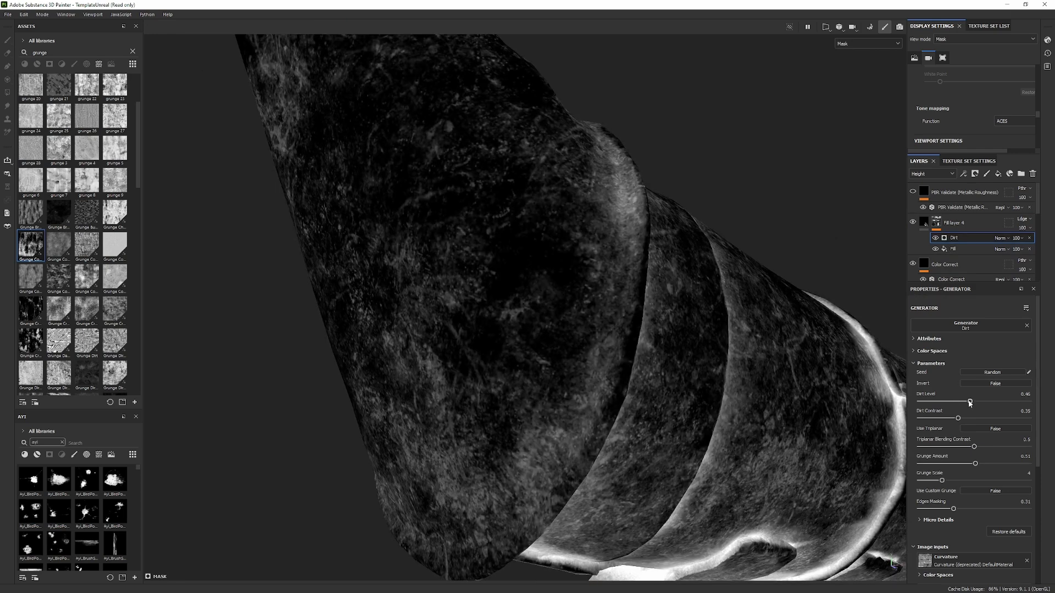
Inspect the dirt on the metal in the material and base color views from several angles.
{"action": "right_click_drag", "start_coordinate": [870, 402], "coordinate": [148, 214], "text": "alt"}
{"action": "key", "text": "m"}
{"action": "left_click_drag", "start_coordinate": [697, 208], "coordinate": [278, 215], "text": "alt"}
{"action": "key", "text": "c"}
{"action": "right_click_drag", "start_coordinate": [278, 216], "coordinate": [346, 395], "text": "alt"}
{"action": "middle_click_drag", "start_coordinate": [346, 395], "coordinate": [480, 428], "text": "alt"}
{"action": "left_click_drag", "start_coordinate": [480, 429], "coordinate": [532, 403], "text": "alt"}
{"action": "right_click_drag", "start_coordinate": [532, 403], "coordinate": [636, 365], "text": "alt"}
{"action": "left_click_drag", "start_coordinate": [635, 365], "coordinate": [646, 368], "text": "alt"}
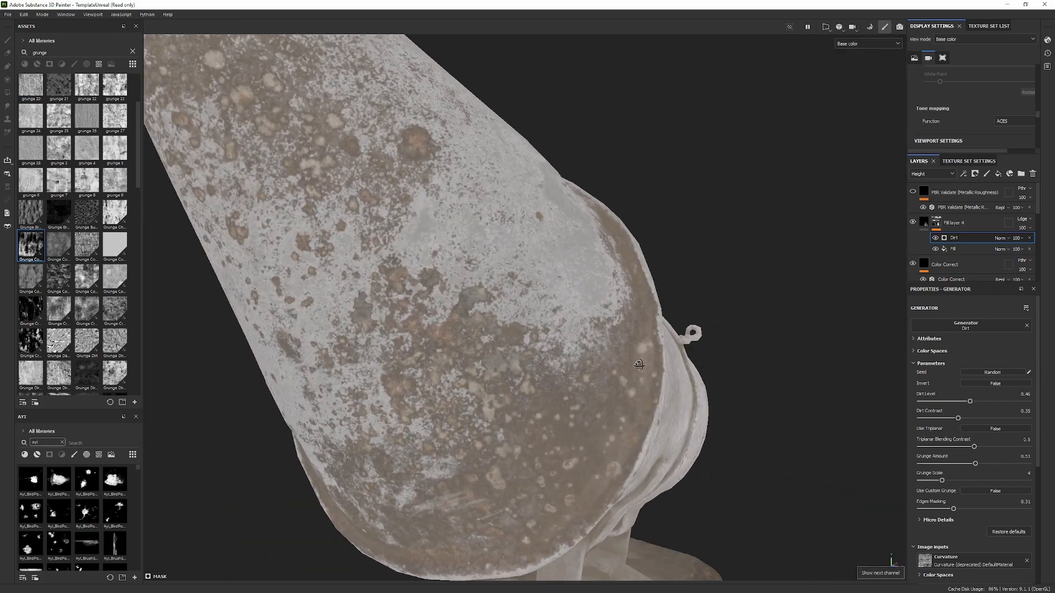
Duplicate Fill layer 4 and display the copy's mask.
{"action": "left_click", "coordinate": [942, 222], "text": "alt"}
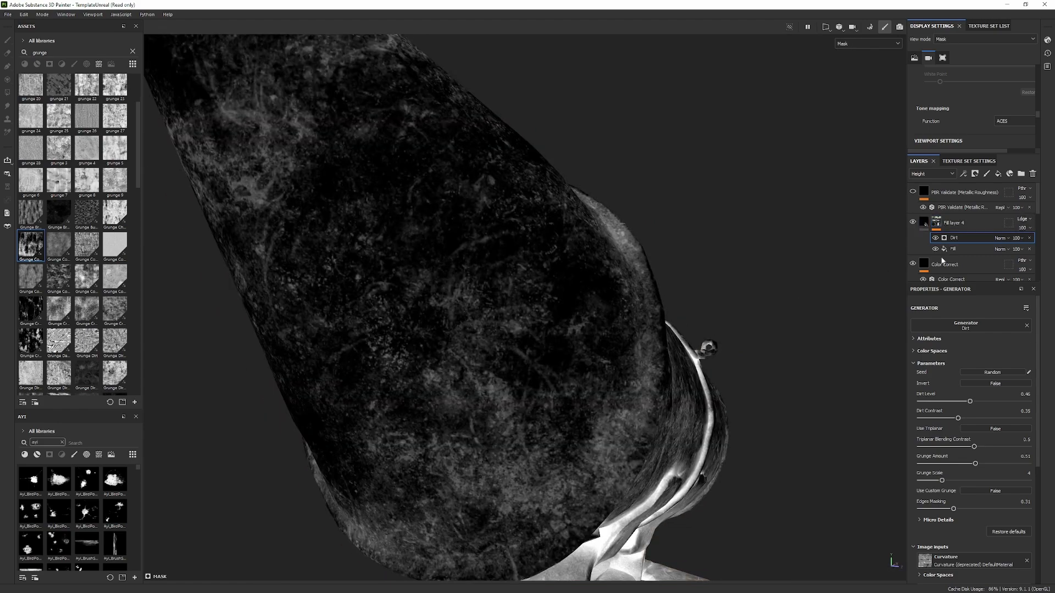
{"action": "left_click", "coordinate": [926, 223]}
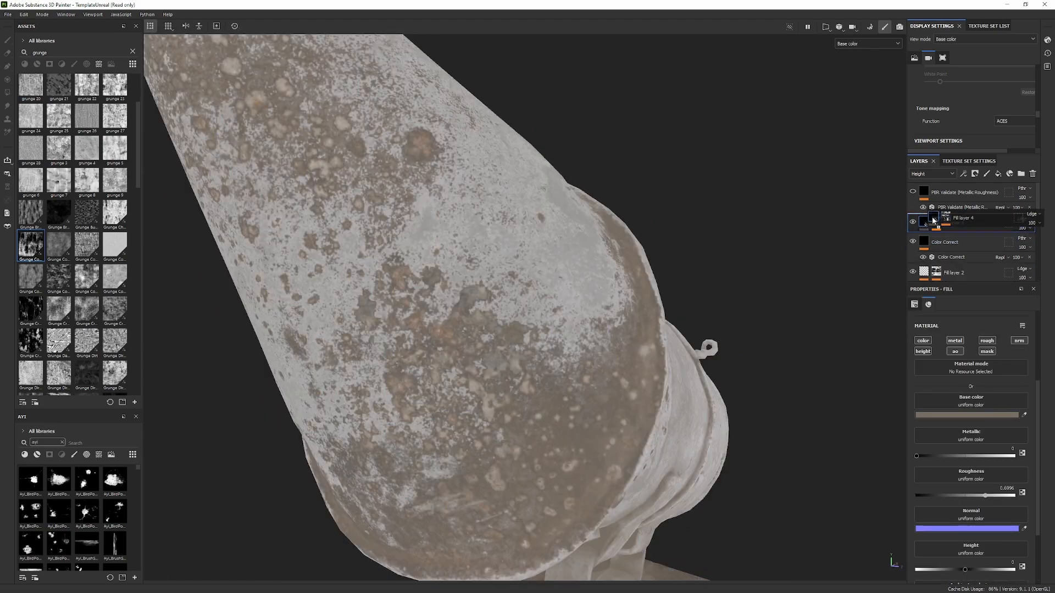
{"action": "left_click_drag", "start_coordinate": [932, 220], "coordinate": [933, 219], "text": "ctrl"}
{"action": "left_click_drag", "start_coordinate": [798, 259], "coordinate": [772, 260], "text": "alt"}
{"action": "left_click", "coordinate": [936, 223], "text": "alt"}
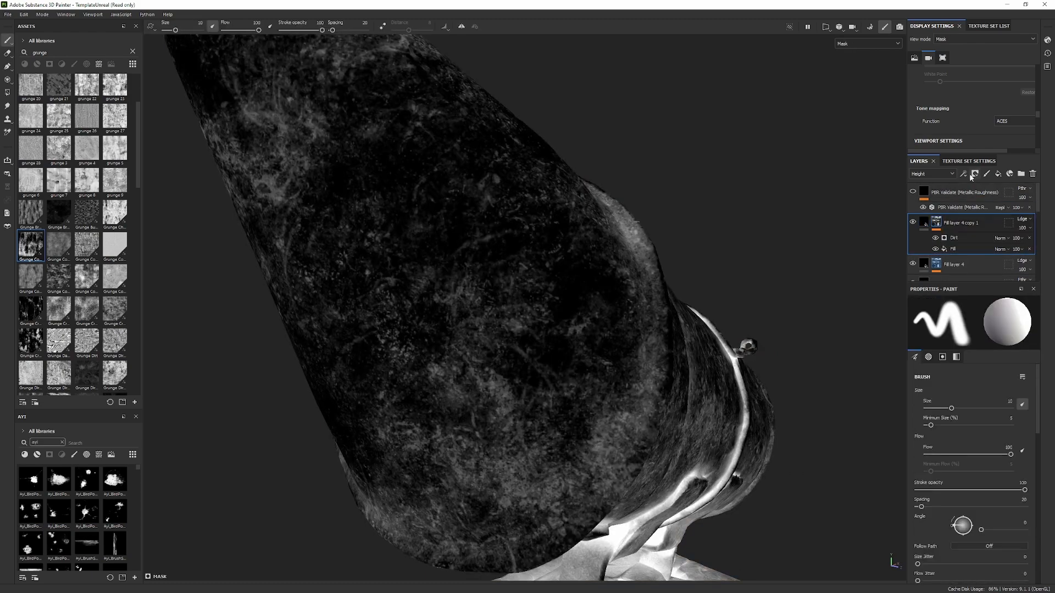
Remove the Dirt generator from the copy's mask and use the CleanMetal anchor point as its fill's grayscale.
{"action": "left_click", "coordinate": [948, 249]}
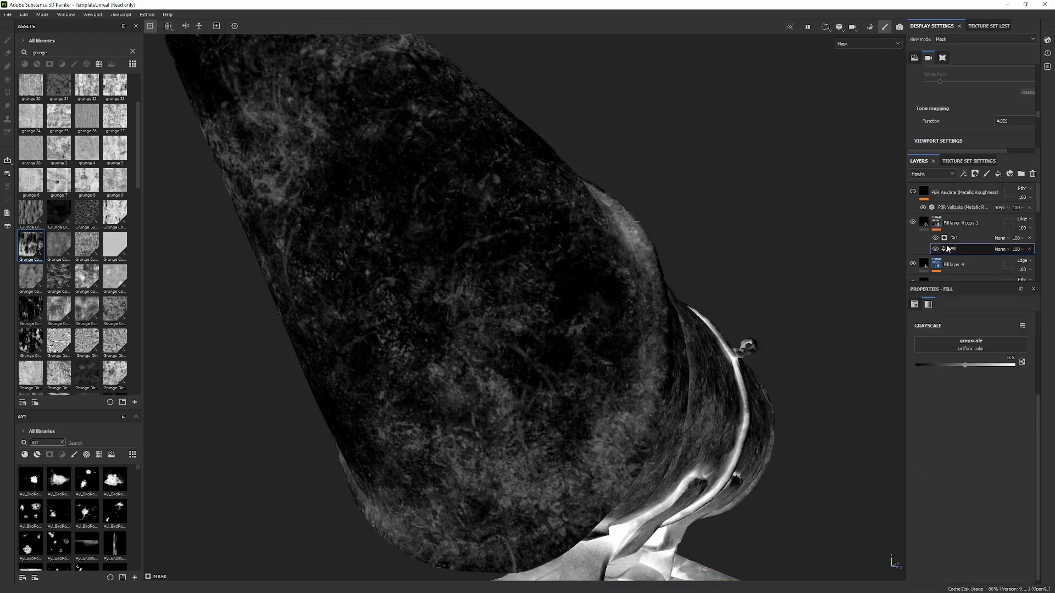
{"action": "left_click", "coordinate": [988, 348]}
{"action": "left_click", "coordinate": [982, 347]}
{"action": "left_click", "coordinate": [978, 255]}
{"action": "left_click", "coordinate": [1030, 238]}
{"action": "left_click", "coordinate": [982, 345]}
{"action": "left_click", "coordinate": [984, 346]}
{"action": "left_click", "coordinate": [971, 369]}
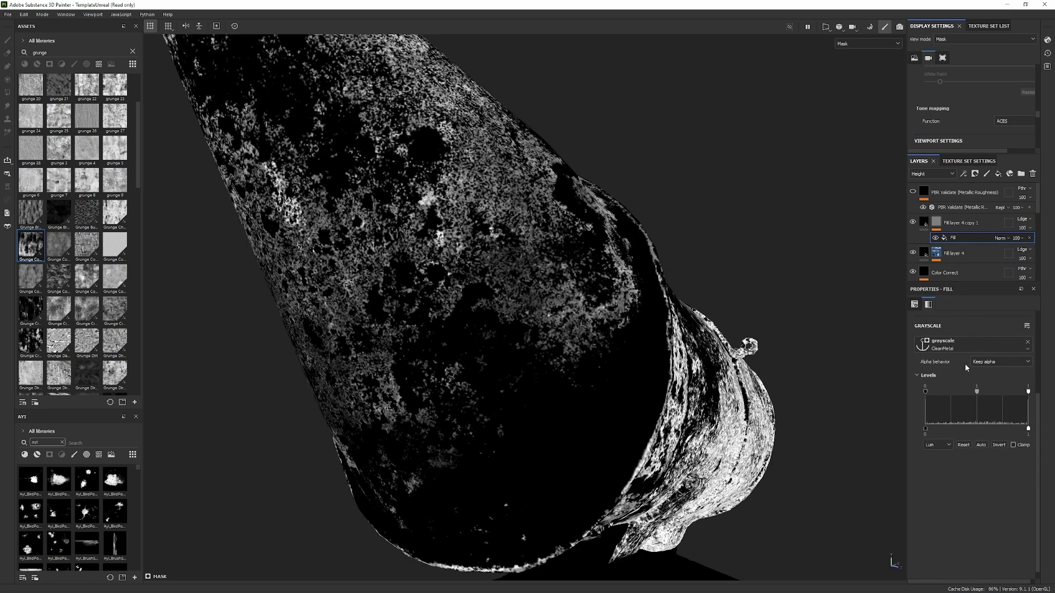
Add a Blur filter above the fill in the copied layer's mask.
{"action": "left_click", "coordinate": [963, 174]}
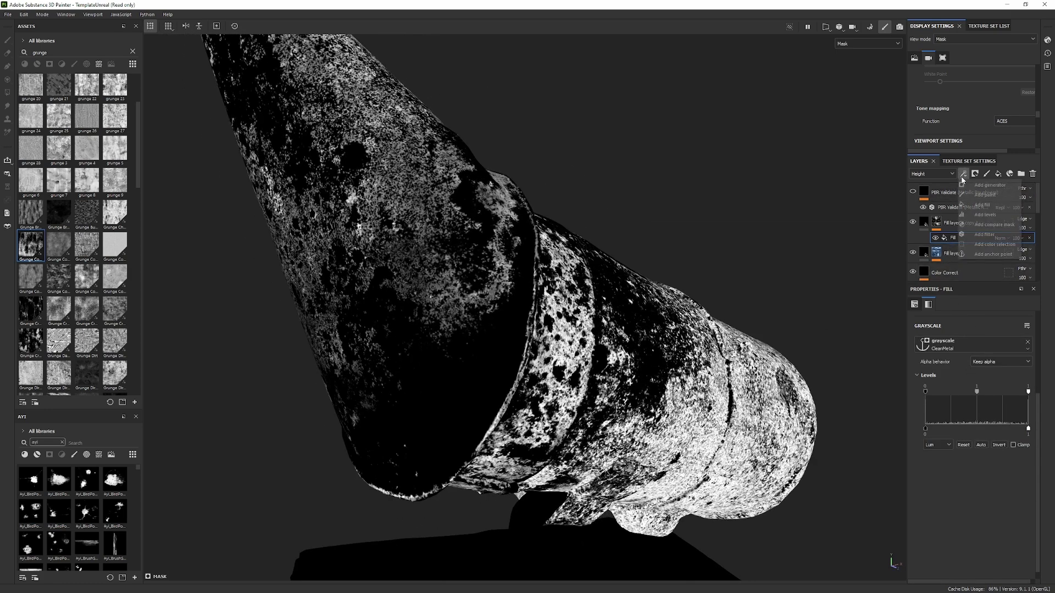
{"action": "left_click", "coordinate": [992, 240]}
{"action": "left_click", "coordinate": [986, 324]}
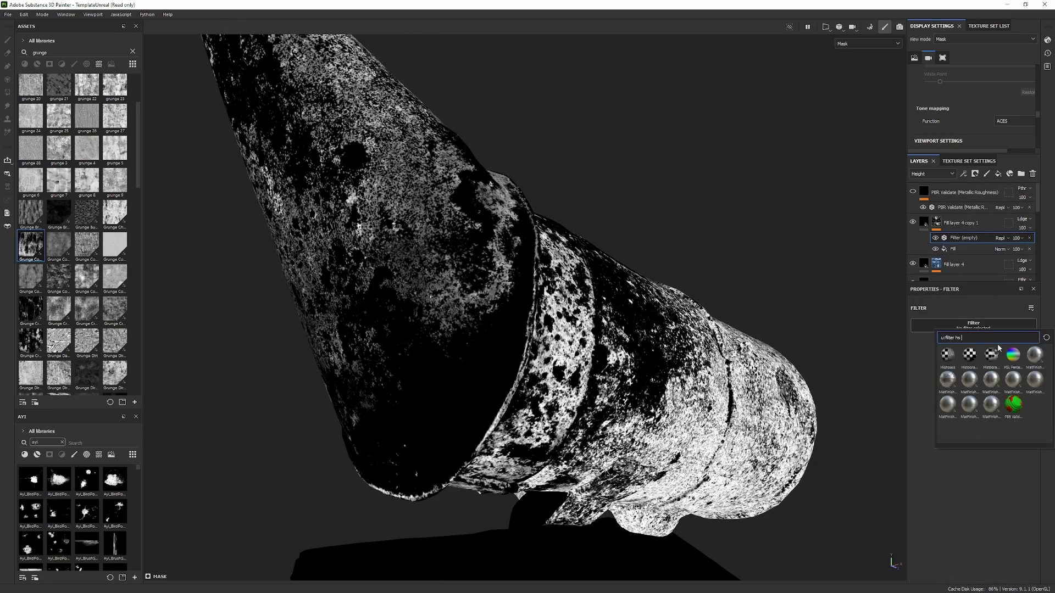
{"action": "type", "text": "blur"}
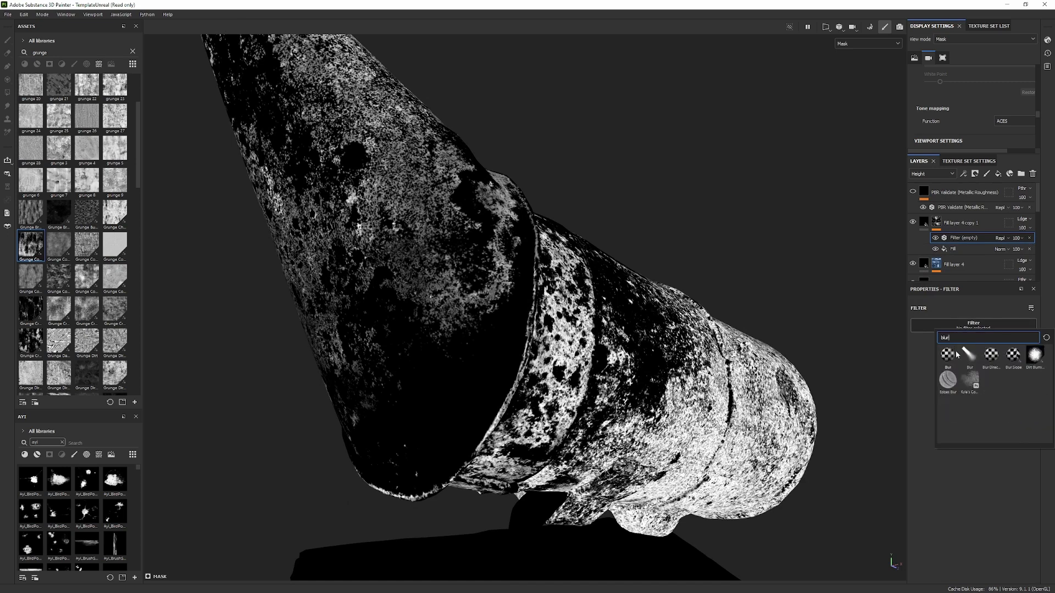
{"action": "left_click", "coordinate": [957, 355]}
Check the blurred dirt layer on the smoker in the material and base color views.
{"action": "key", "text": "m"}
{"action": "right_click_drag", "start_coordinate": [573, 356], "coordinate": [236, 297], "text": "alt"}
{"action": "left_click_drag", "start_coordinate": [236, 297], "coordinate": [329, 274], "text": "alt"}
{"action": "key", "text": "c"}
{"action": "key", "text": "c"}
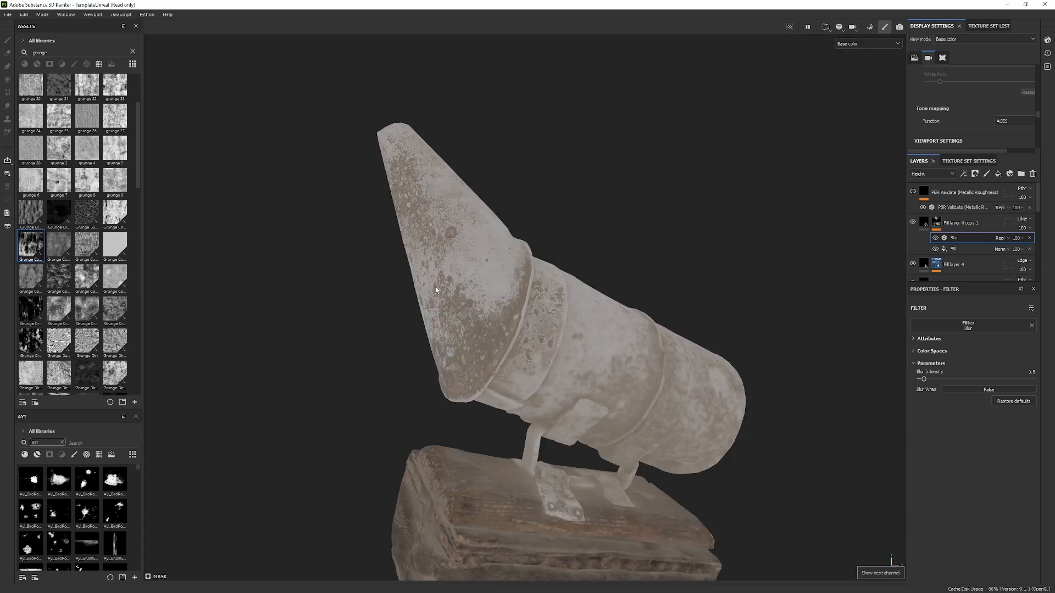
{"action": "right_click_drag", "start_coordinate": [412, 277], "coordinate": [681, 285], "text": "alt"}
{"action": "left_click_drag", "start_coordinate": [682, 286], "coordinate": [761, 275], "text": "alt"}
Cut Fill layer 4 copy 1, and compare the base color with Fill layer 4, Color Correct and Fill layer 2 toggled.
{"action": "left_click", "coordinate": [924, 224]}
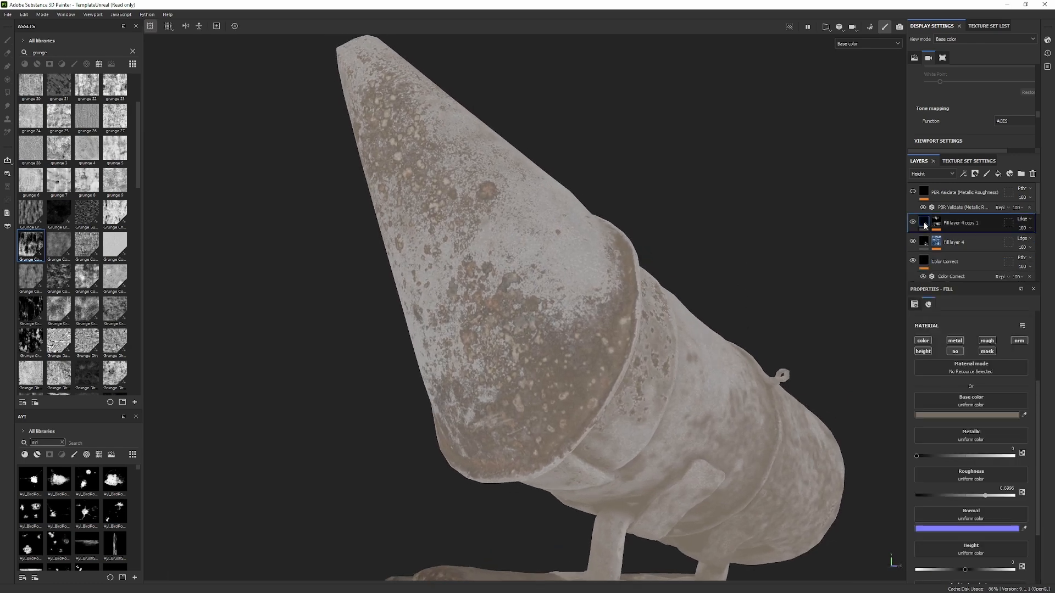
{"action": "key", "text": "Delete"}
{"action": "left_click", "coordinate": [912, 223]}
{"action": "left_click", "coordinate": [913, 223]}
{"action": "left_click", "coordinate": [912, 242]}
{"action": "left_click", "coordinate": [912, 243]}
{"action": "scroll", "coordinate": [912, 245], "scroll_direction": "down", "scroll_amount": 1}
{"action": "left_click", "coordinate": [914, 248]}
{"action": "left_click", "coordinate": [913, 249]}
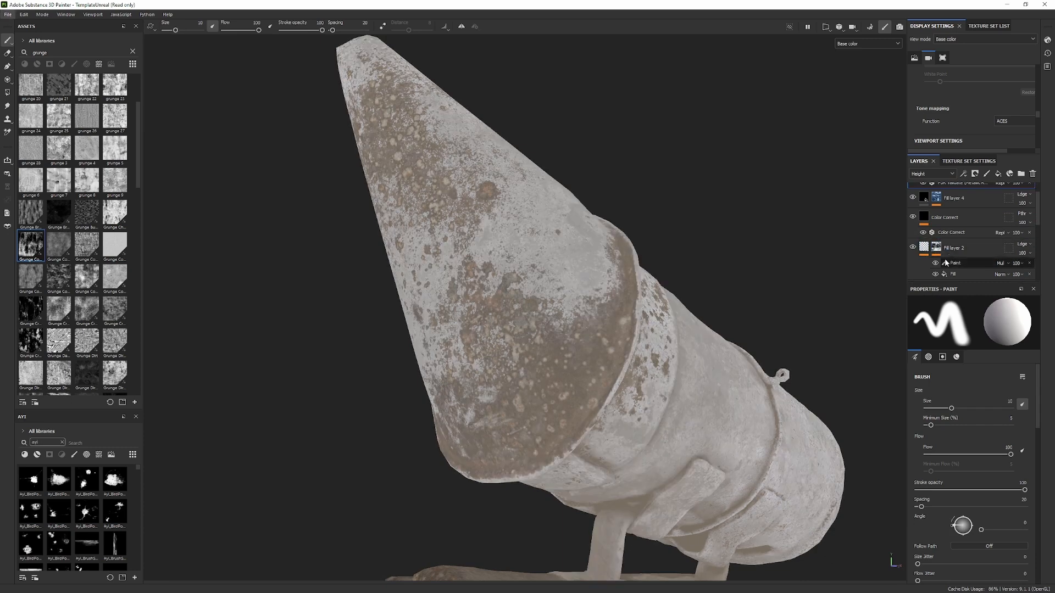
{"action": "left_click", "coordinate": [913, 217]}
{"action": "left_click", "coordinate": [912, 217]}
Try pasting the cut layer above Fill layer 2.
{"action": "left_click", "coordinate": [958, 248]}
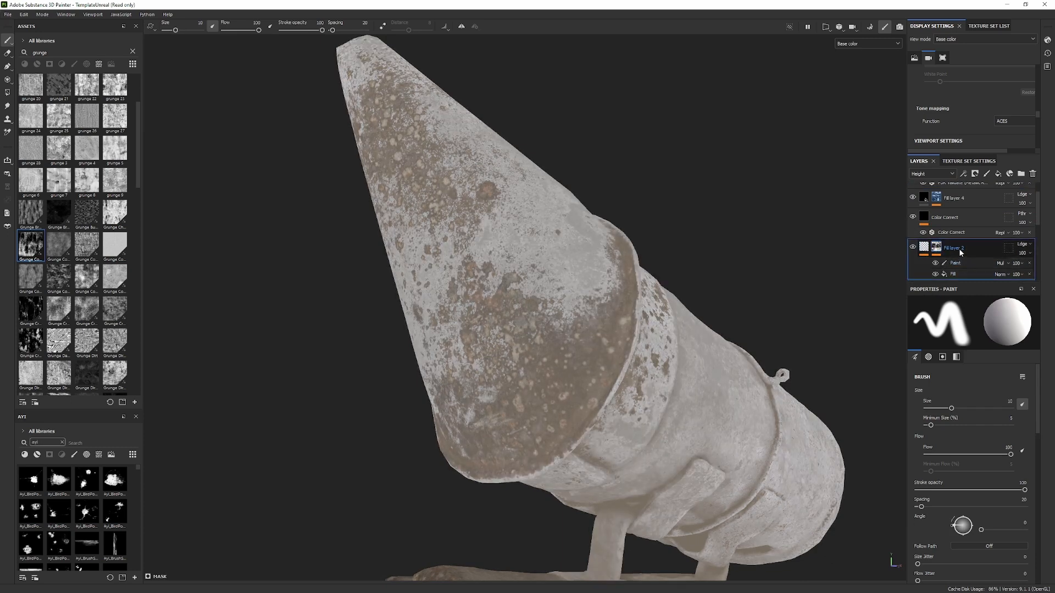
{"action": "key", "text": "ctrl+v"}
{"action": "left_click_drag", "start_coordinate": [705, 274], "coordinate": [495, 248], "text": "alt"}
{"action": "key", "text": "m"}
{"action": "key", "text": "ctrl+z"}
{"action": "key", "text": "ctrl+z"}
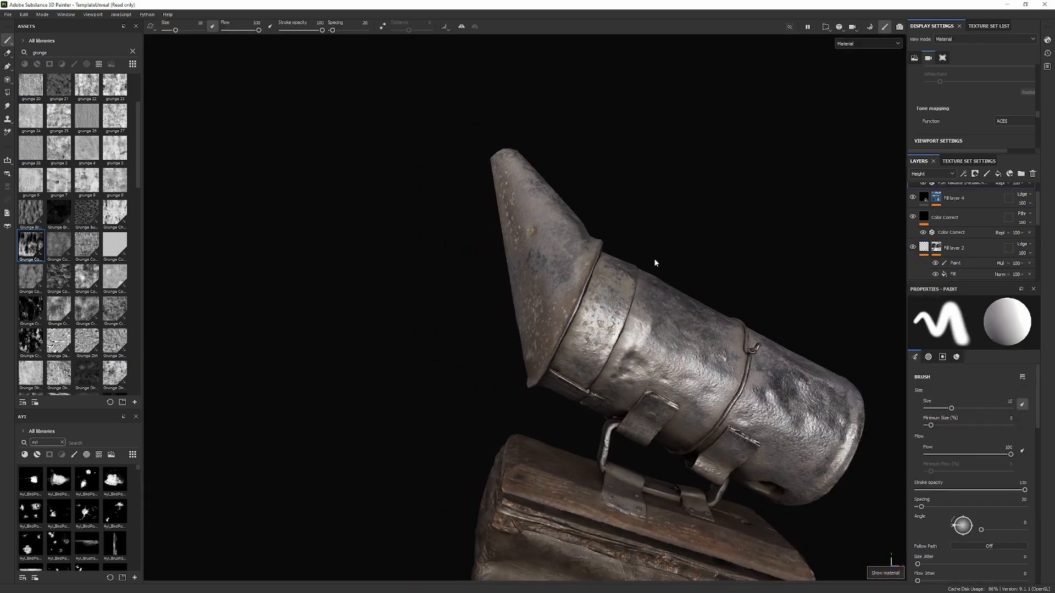
Show the Color Correct layer and paste the cut Fill layer 4 copy directly above it, below Fill layer 4.
{"action": "left_click_drag", "start_coordinate": [655, 259], "coordinate": [797, 258], "text": "alt"}
{"action": "scroll", "coordinate": [927, 242], "scroll_direction": "up", "scroll_amount": 1}
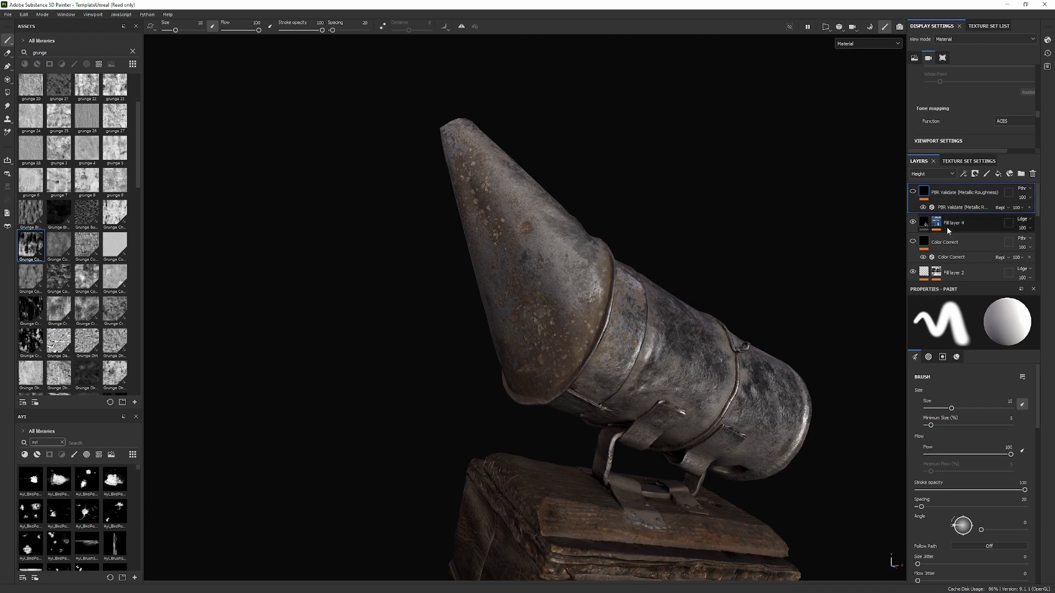
{"action": "left_click", "coordinate": [937, 231]}
{"action": "left_click", "coordinate": [912, 242]}
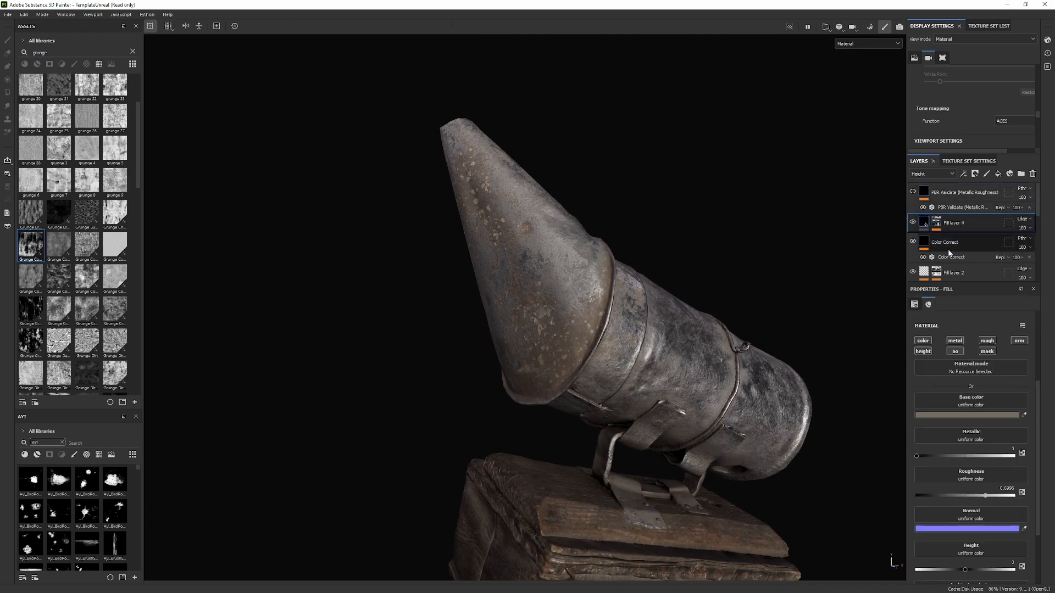
{"action": "scroll", "coordinate": [949, 254], "scroll_direction": "down", "scroll_amount": 1}
{"action": "left_click", "coordinate": [954, 220]}
{"action": "key", "text": "ctrl+v"}
{"action": "left_click_drag", "start_coordinate": [761, 242], "coordinate": [713, 227], "text": "alt"}
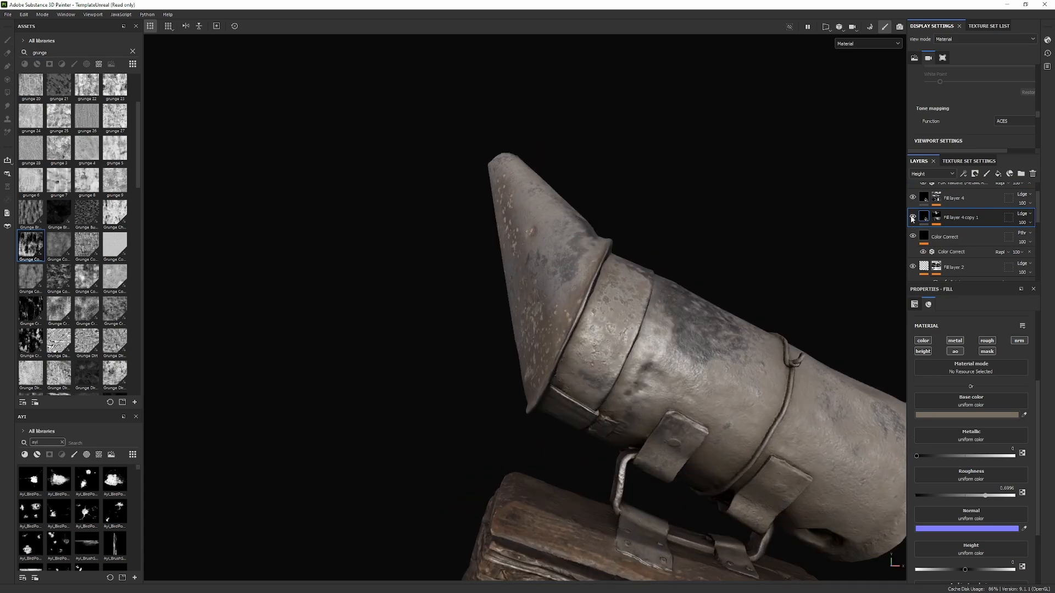
Set the midtone level of the CleanMetal fill in the pasted layer's mask to 0.72.
{"action": "left_click", "coordinate": [924, 218], "text": "alt"}
{"action": "left_click", "coordinate": [958, 234]}
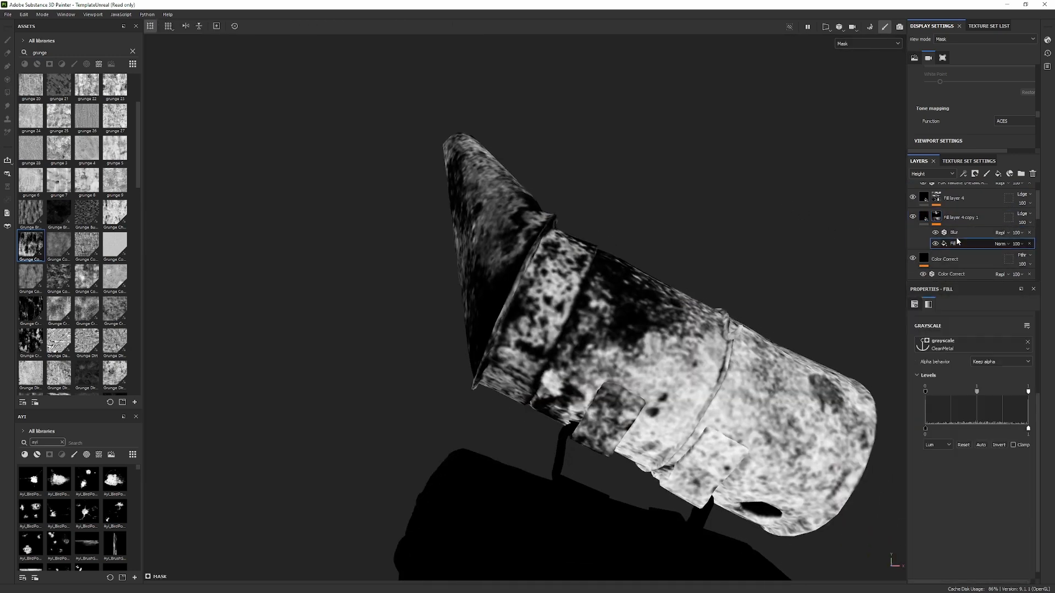
{"action": "left_click", "coordinate": [955, 244]}
{"action": "left_click_drag", "start_coordinate": [977, 393], "coordinate": [1000, 396]}
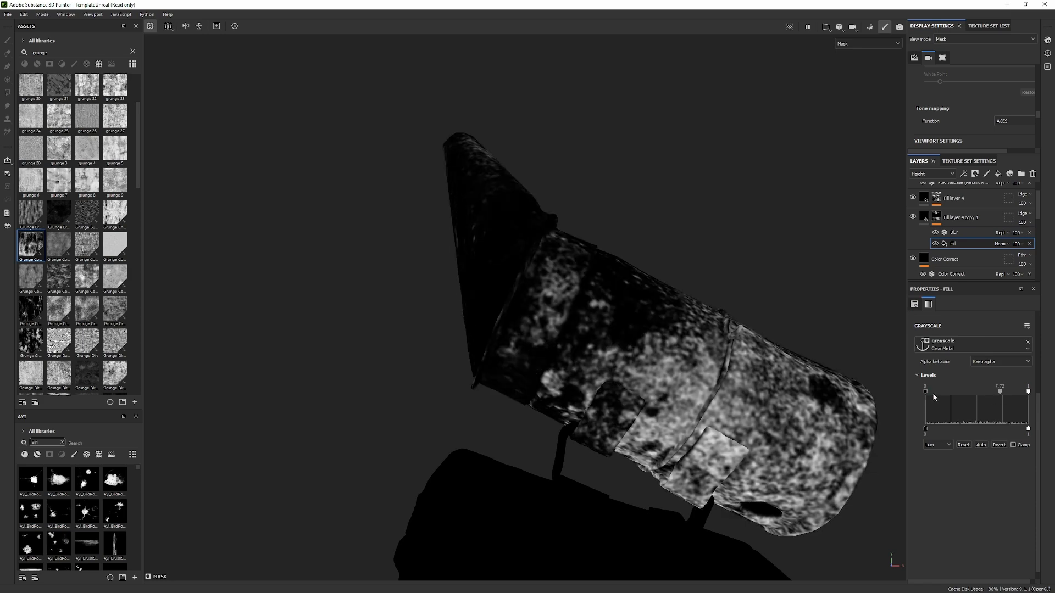
Set the intensity of the mask's Blur filter to 0.2, with the material view shown.
{"action": "key", "text": "m"}
{"action": "left_click", "coordinate": [982, 233]}
{"action": "left_click", "coordinate": [1007, 373]}
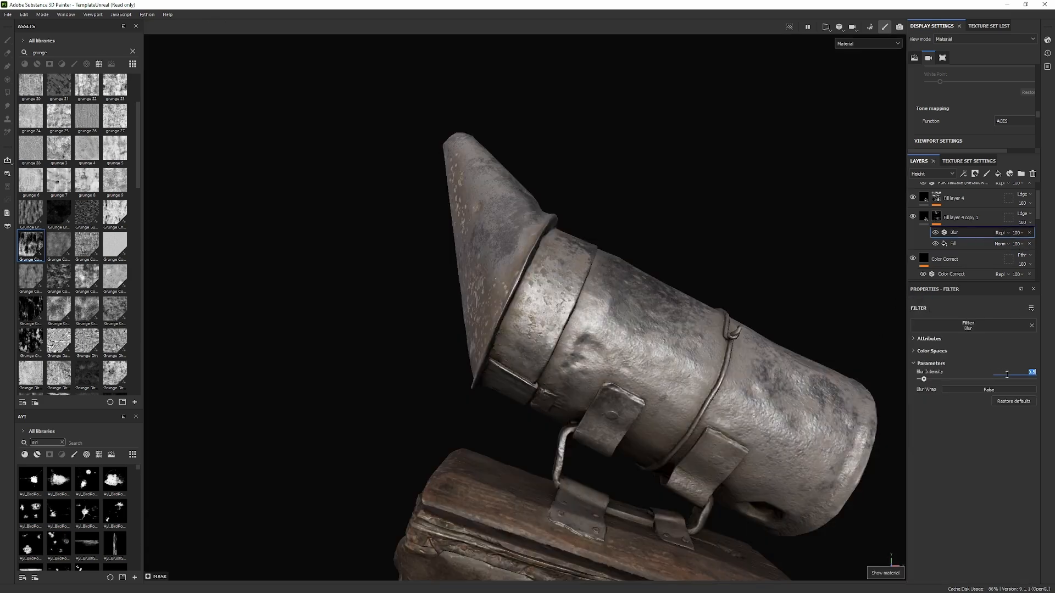
{"action": "scroll", "coordinate": [715, 335], "scroll_direction": "down", "scroll_amount": 3}
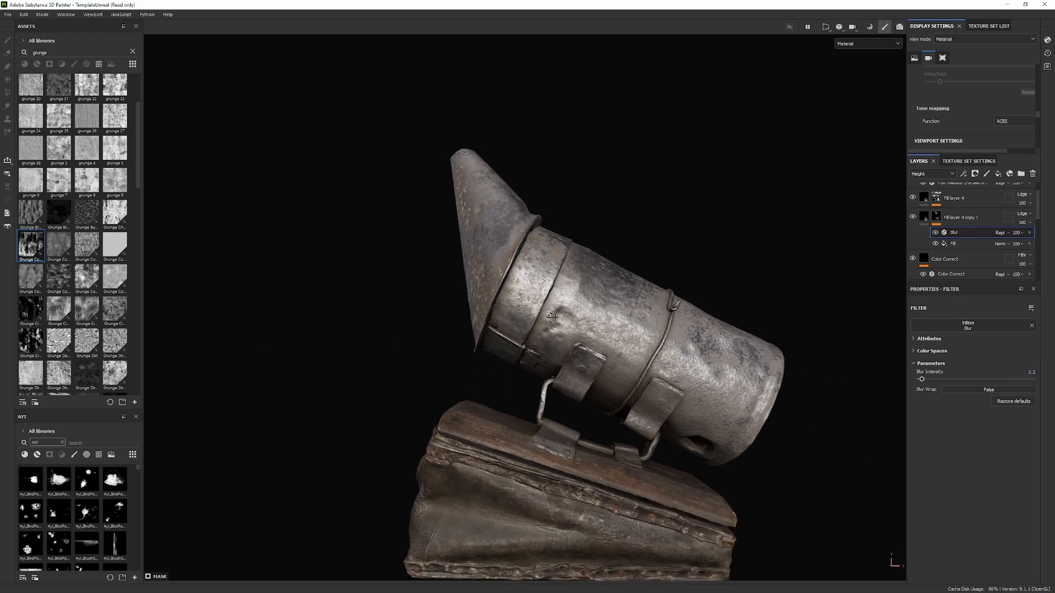
Inspect the whole smoker from several angles and under rotated lighting in the material view.
{"action": "left_click_drag", "start_coordinate": [572, 330], "coordinate": [686, 286], "text": "alt"}
{"action": "right_click_drag", "start_coordinate": [686, 285], "coordinate": [701, 300], "text": "shift"}
{"action": "scroll", "coordinate": [700, 301], "scroll_direction": "down", "scroll_amount": 3}
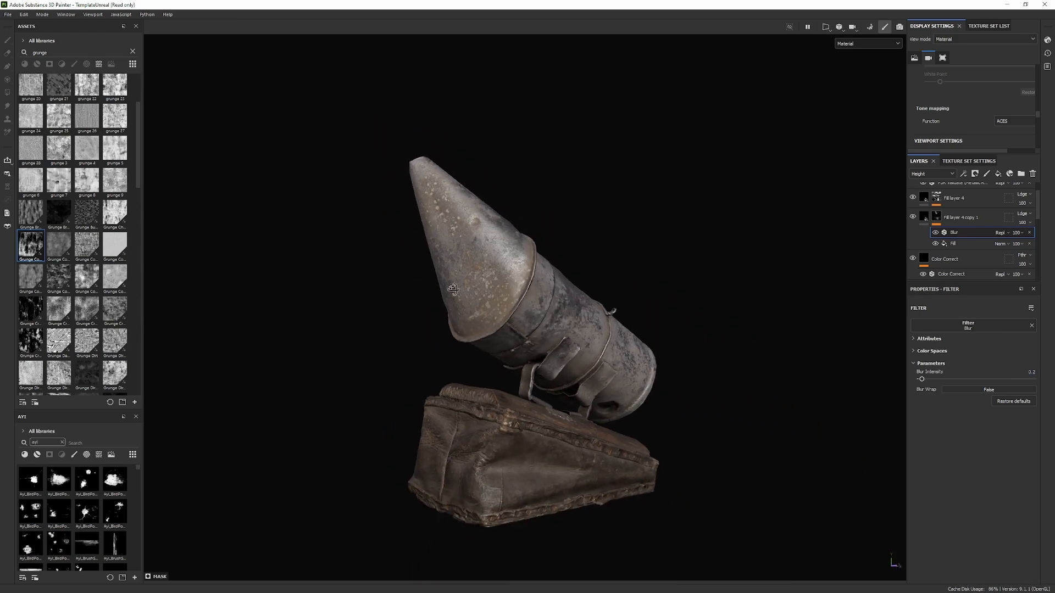
{"action": "left_click_drag", "start_coordinate": [649, 294], "coordinate": [221, 311], "text": "alt"}
{"action": "left_click_drag", "start_coordinate": [559, 293], "coordinate": [699, 286], "text": "alt"}
{"action": "right_click_drag", "start_coordinate": [610, 295], "coordinate": [645, 295], "text": "shift"}
{"action": "scroll", "coordinate": [473, 286], "scroll_direction": "up", "scroll_amount": 2}
{"action": "left_click_drag", "start_coordinate": [445, 285], "coordinate": [494, 276], "text": "alt"}
{"action": "mouse_move", "coordinate": [494, 275]}
{"action": "right_mouse_down", "text": "shift"}
{"action": "mouse_move", "coordinate": [525, 273]}
{"action": "mouse_move", "coordinate": [491, 279]}
{"action": "right_mouse_up", "text": "shift"}
{"action": "left_click_drag", "start_coordinate": [463, 289], "coordinate": [375, 347], "text": "alt"}
{"action": "scroll", "coordinate": [631, 318], "scroll_direction": "down", "scroll_amount": 3}
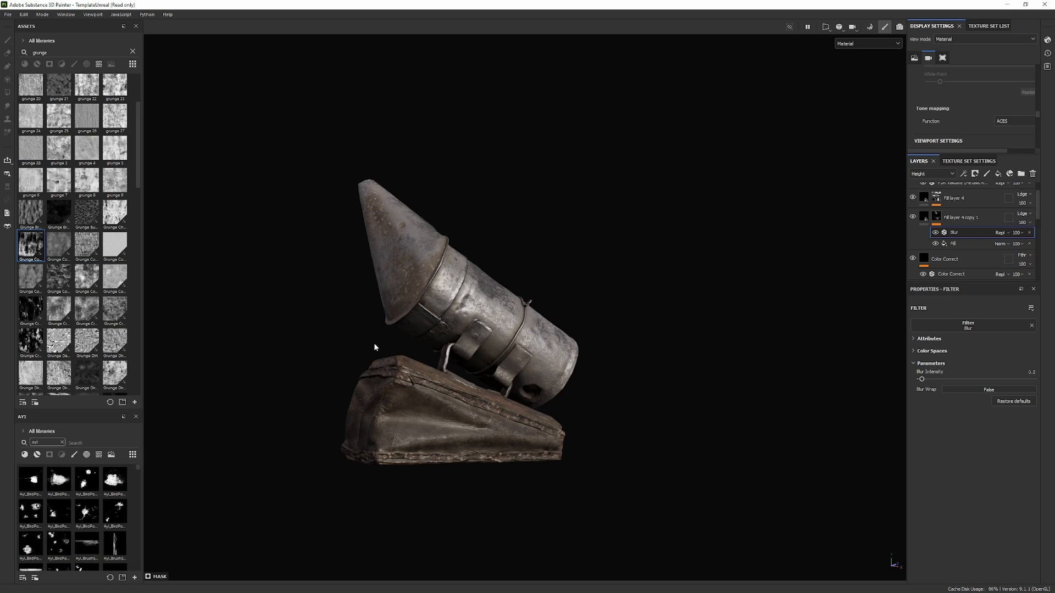
Check the smoker's base color, and examine the metal canister and bellows up close in the material view.
{"action": "key", "text": "c"}
{"action": "left_click_drag", "start_coordinate": [440, 328], "coordinate": [228, 253], "text": "alt"}
{"action": "left_click_drag", "start_coordinate": [474, 241], "coordinate": [385, 226], "text": "alt"}
{"action": "key", "text": "m"}
{"action": "right_click_drag", "start_coordinate": [447, 212], "coordinate": [687, 237], "text": "alt"}
{"action": "middle_click_drag", "start_coordinate": [687, 238], "coordinate": [685, 254], "text": "alt"}
{"action": "right_click_drag", "start_coordinate": [684, 264], "coordinate": [665, 508], "text": "alt"}
{"action": "left_click_drag", "start_coordinate": [597, 203], "coordinate": [800, 224], "text": "alt"}
{"action": "left_click_drag", "start_coordinate": [528, 226], "coordinate": [610, 209], "text": "alt"}
Compare the smoker with the Oxidized Aluminium layer, Fill layer 3 and Fill layer 1 toggled.
{"action": "scroll", "coordinate": [954, 216], "scroll_direction": "down", "scroll_amount": 3}
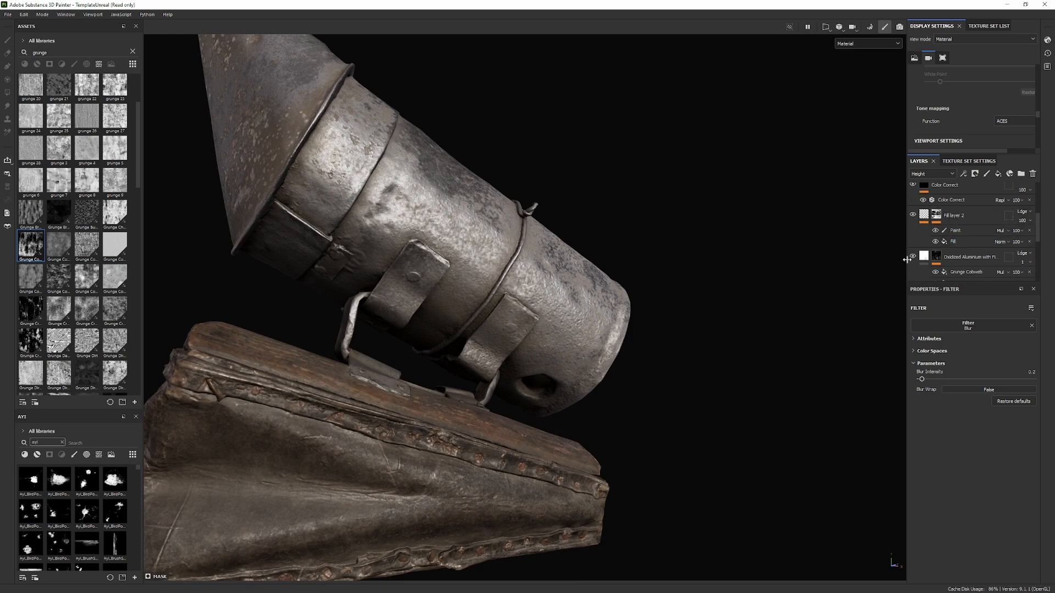
{"action": "right_click_drag", "start_coordinate": [691, 292], "coordinate": [641, 299], "text": "alt"}
{"action": "scroll", "coordinate": [968, 254], "scroll_direction": "down", "scroll_amount": 1}
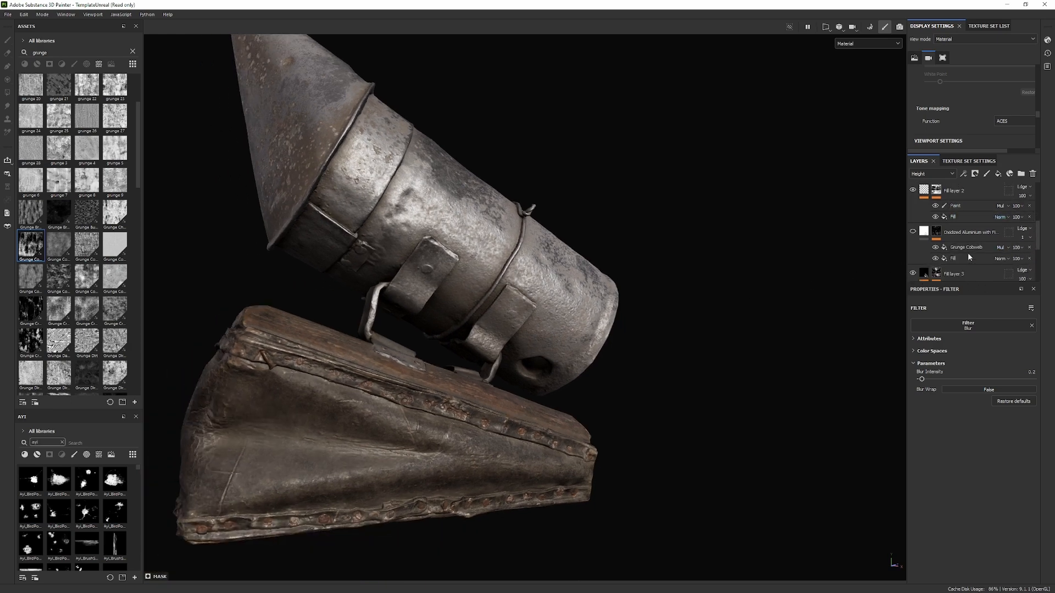
{"action": "left_click", "coordinate": [915, 274]}
{"action": "left_click_drag", "start_coordinate": [673, 291], "coordinate": [610, 318], "text": "alt"}
{"action": "left_click_drag", "start_coordinate": [563, 225], "coordinate": [499, 293], "text": "alt"}
{"action": "scroll", "coordinate": [929, 256], "scroll_direction": "down", "scroll_amount": 3}
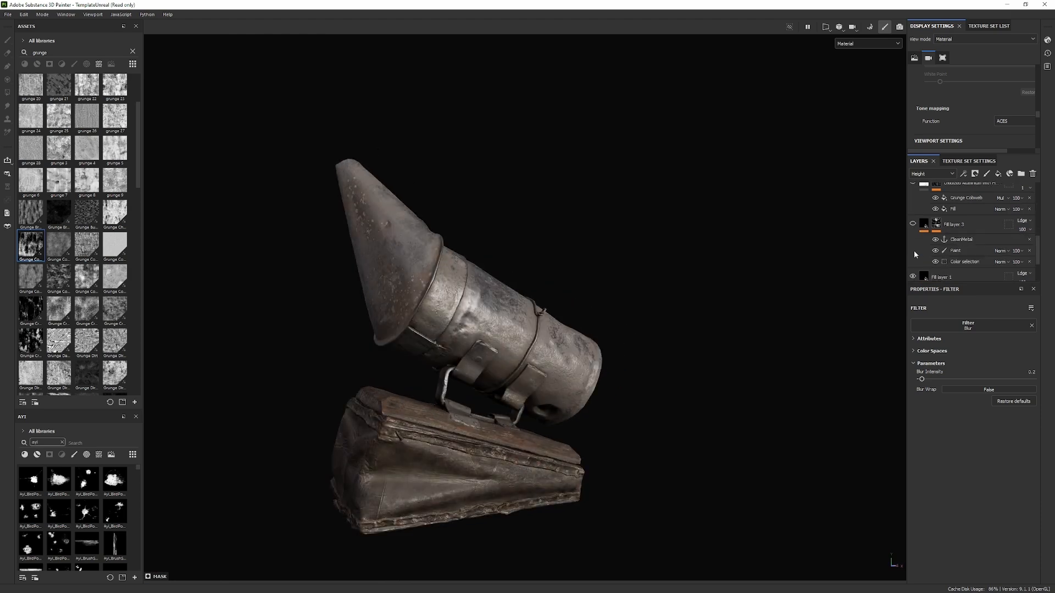
{"action": "left_click", "coordinate": [912, 253]}
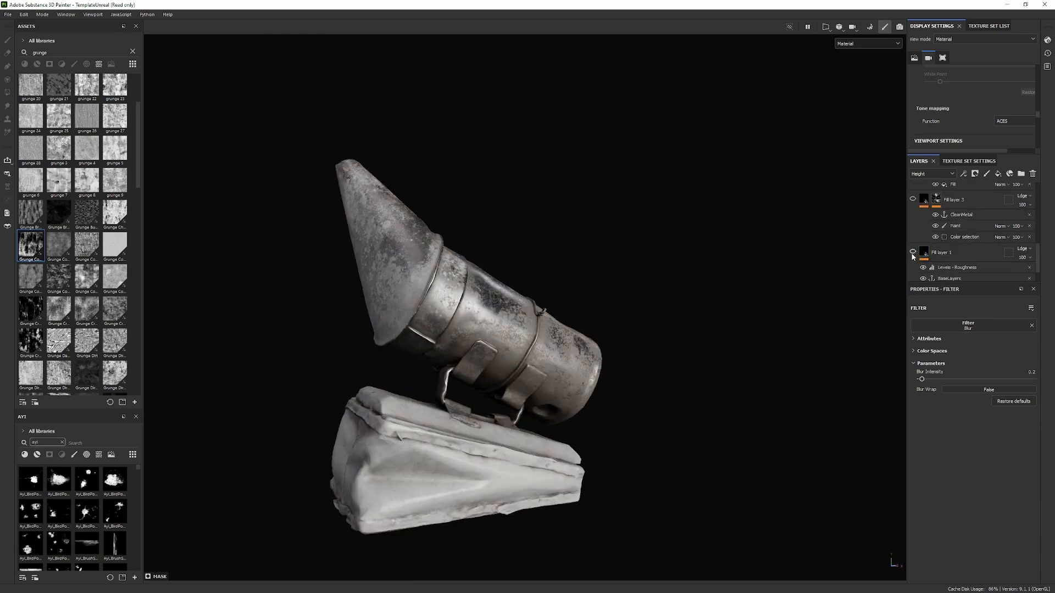
{"action": "left_click", "coordinate": [912, 254]}
{"action": "scroll", "coordinate": [945, 236], "scroll_direction": "up", "scroll_amount": 10}
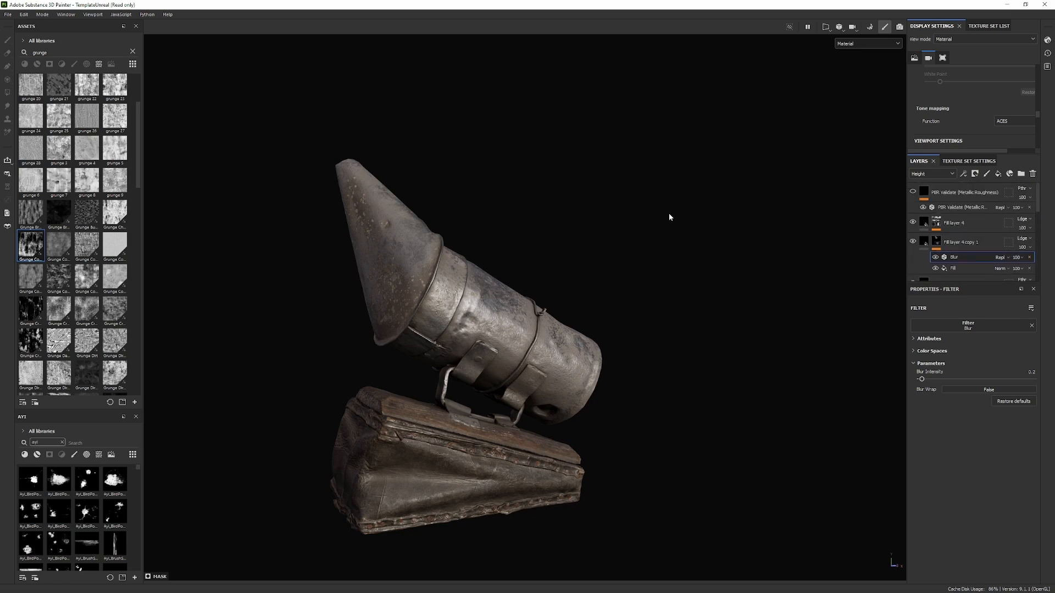